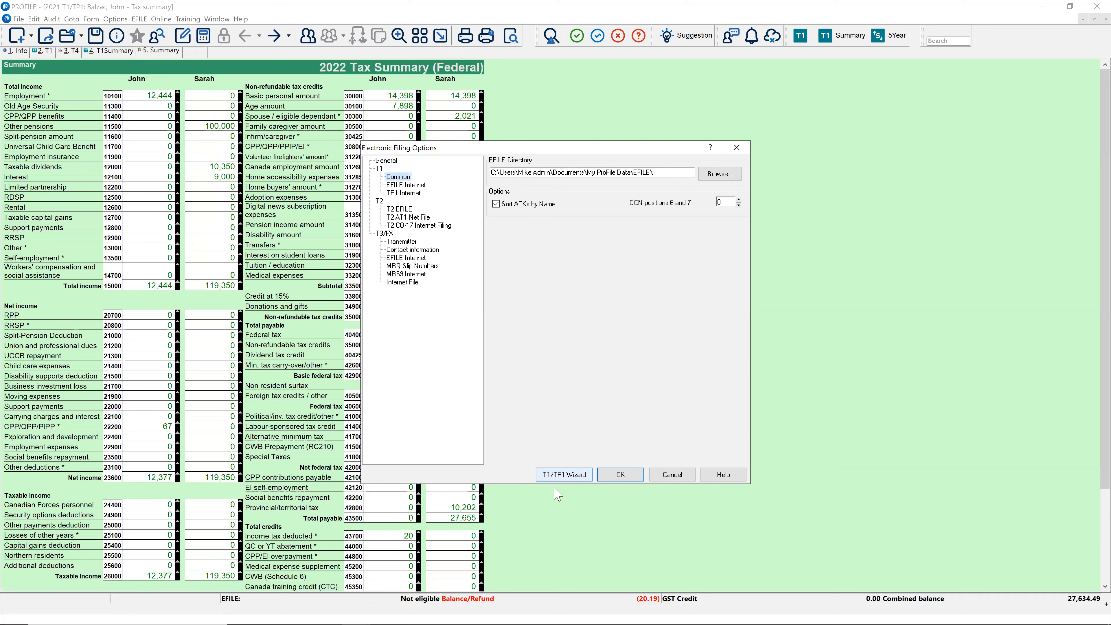
Step: Run the T1/TP1 EFILE wizard and go past the page for the CRA EFILE On-Line number and password
{"action": "left_click", "coordinate": [569, 477]}
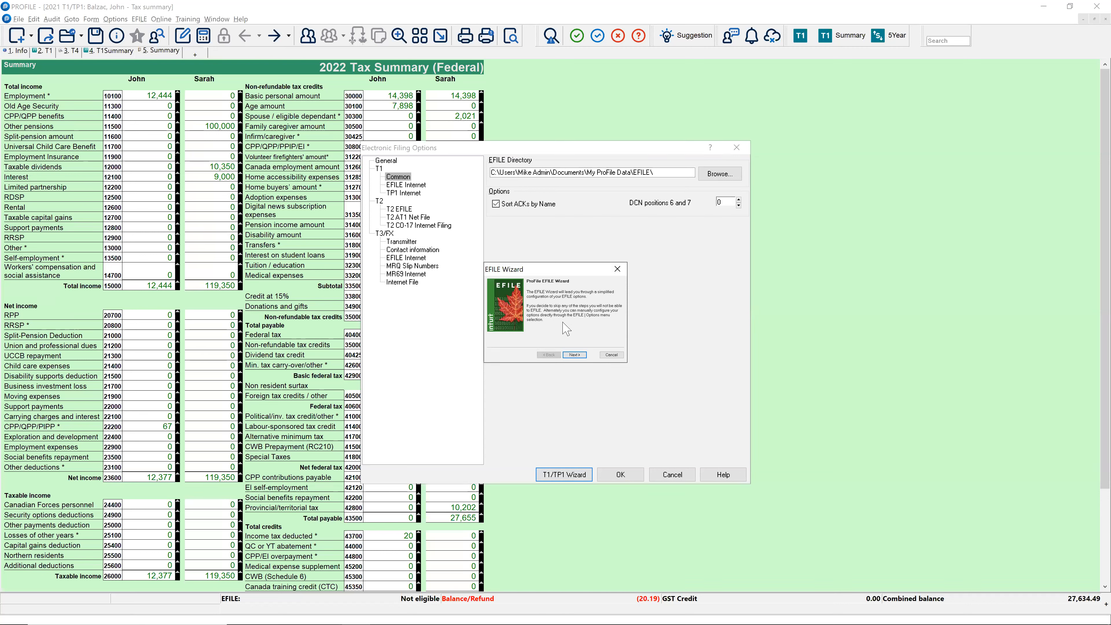
{"action": "left_click", "coordinate": [575, 355]}
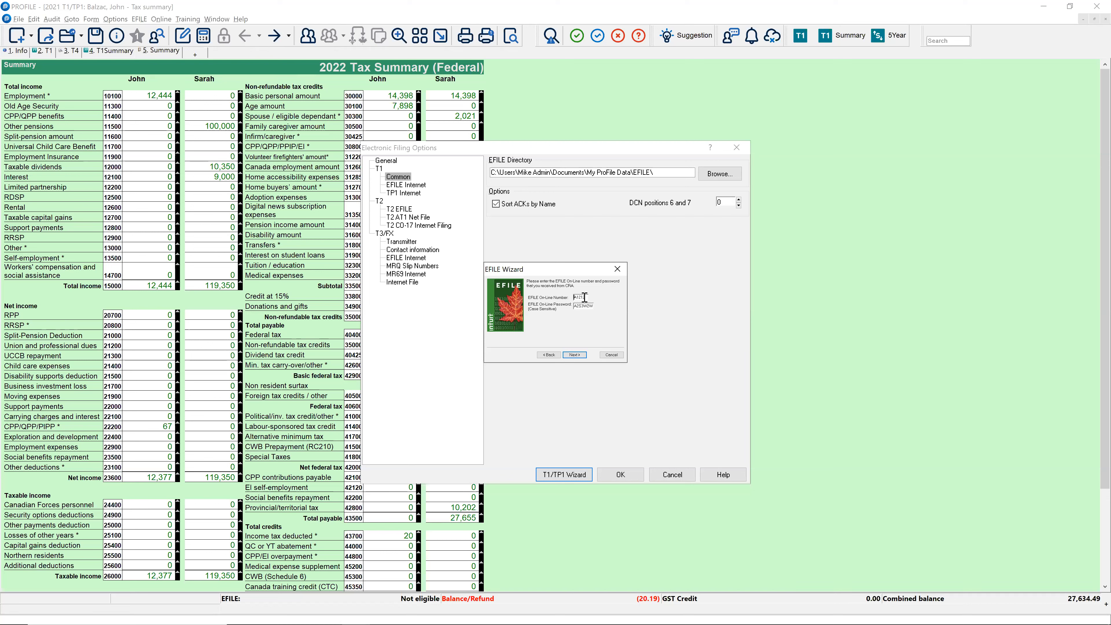
{"action": "double_click", "coordinate": [583, 306]}
{"action": "double_click", "coordinate": [578, 297]}
{"action": "key", "text": "Tab"}
{"action": "left_click", "coordinate": [575, 354]}
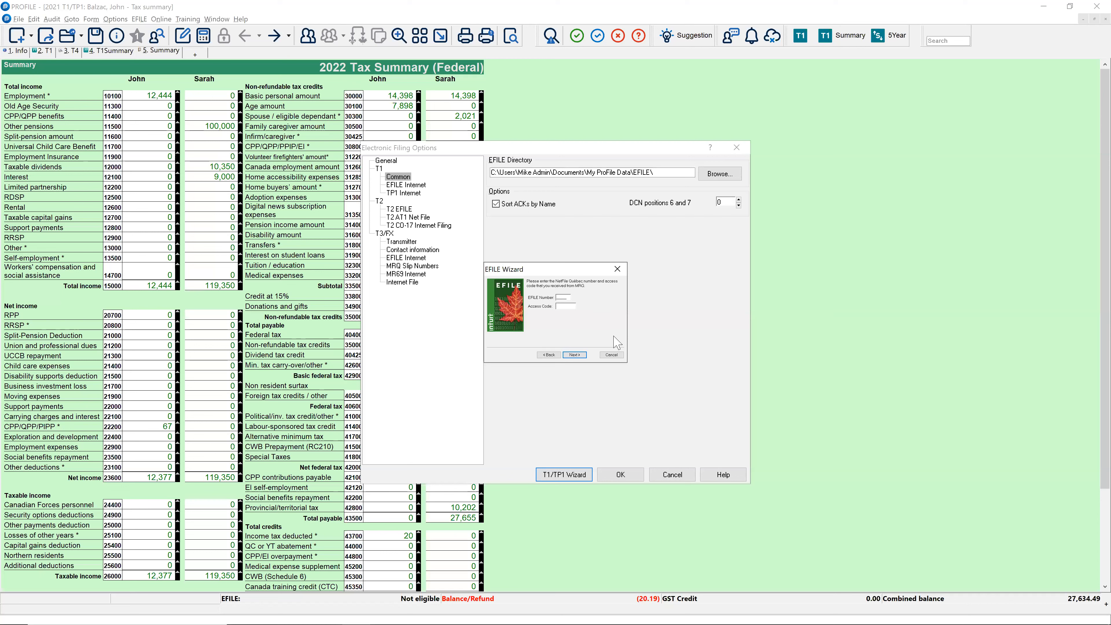
Step: Go through the remaining EFILE wizard pages from the NetFile Quebec page onward and close the Electronic Filing Options
{"action": "left_click", "coordinate": [581, 356]}
{"action": "left_click", "coordinate": [575, 356]}
{"action": "left_click", "coordinate": [575, 356]}
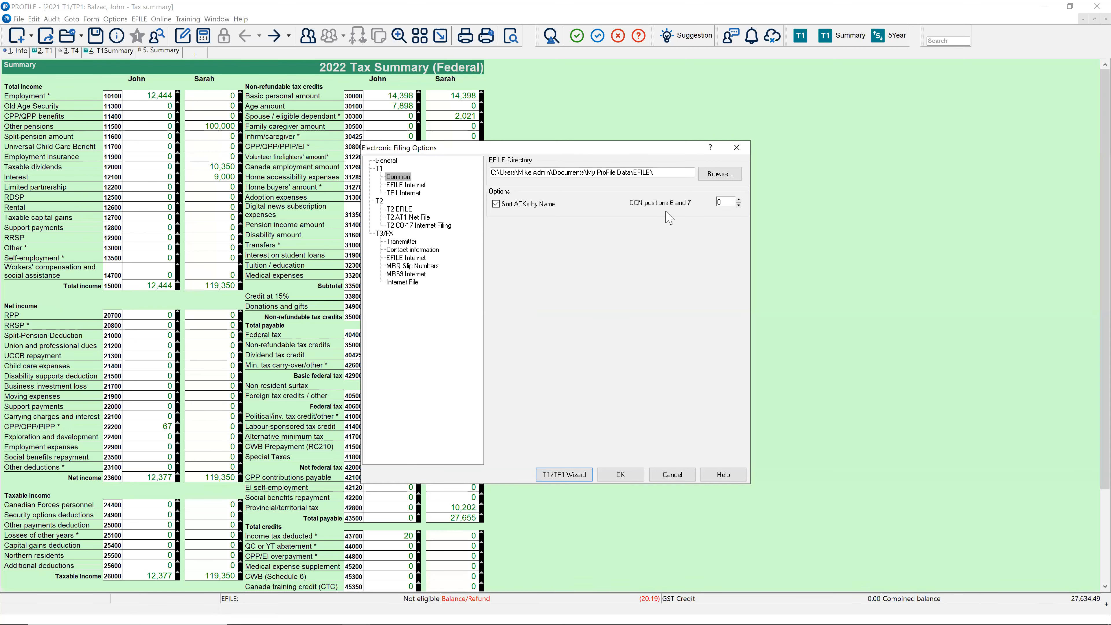
{"action": "left_click", "coordinate": [736, 149]}
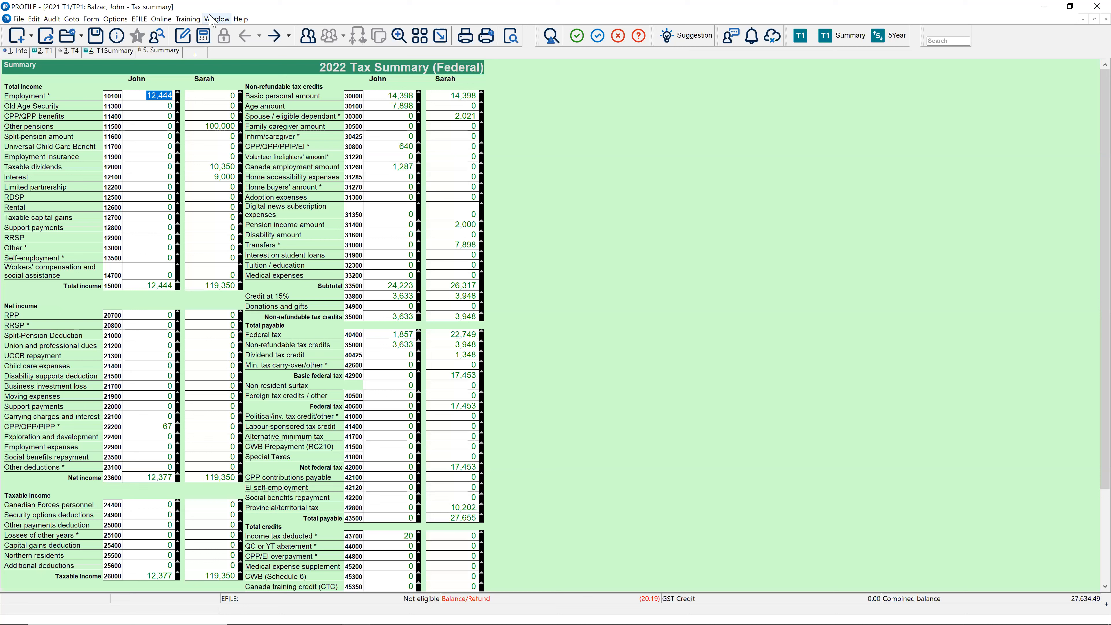
Step: Examine the preparer details and initials fields in the Environment Options, and leave without saving
{"action": "left_click", "coordinate": [116, 21]}
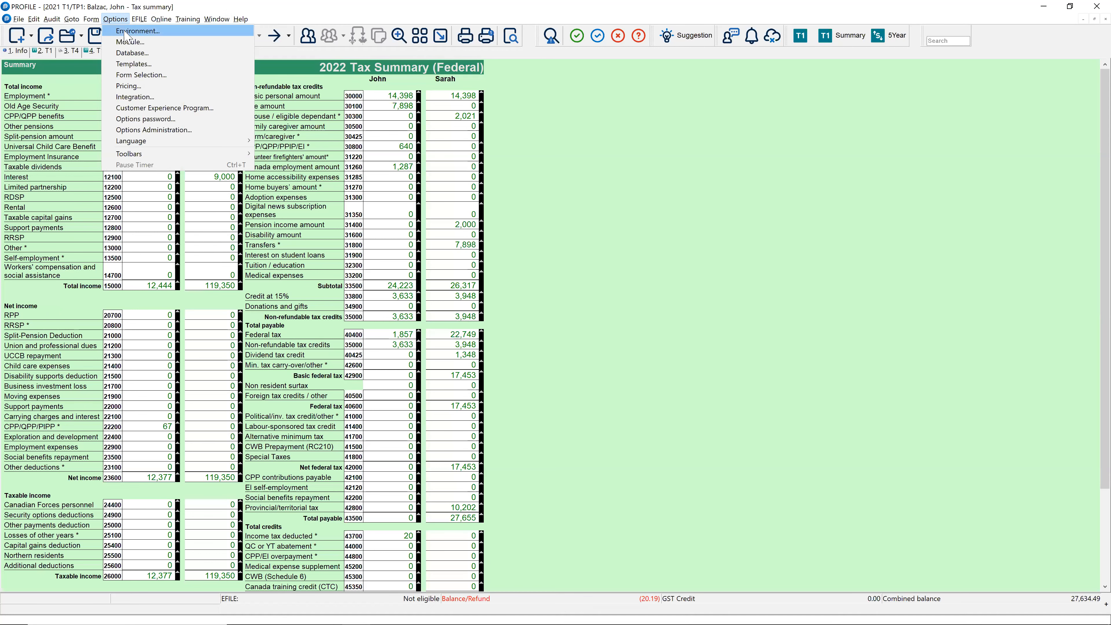
{"action": "left_click", "coordinate": [173, 32]}
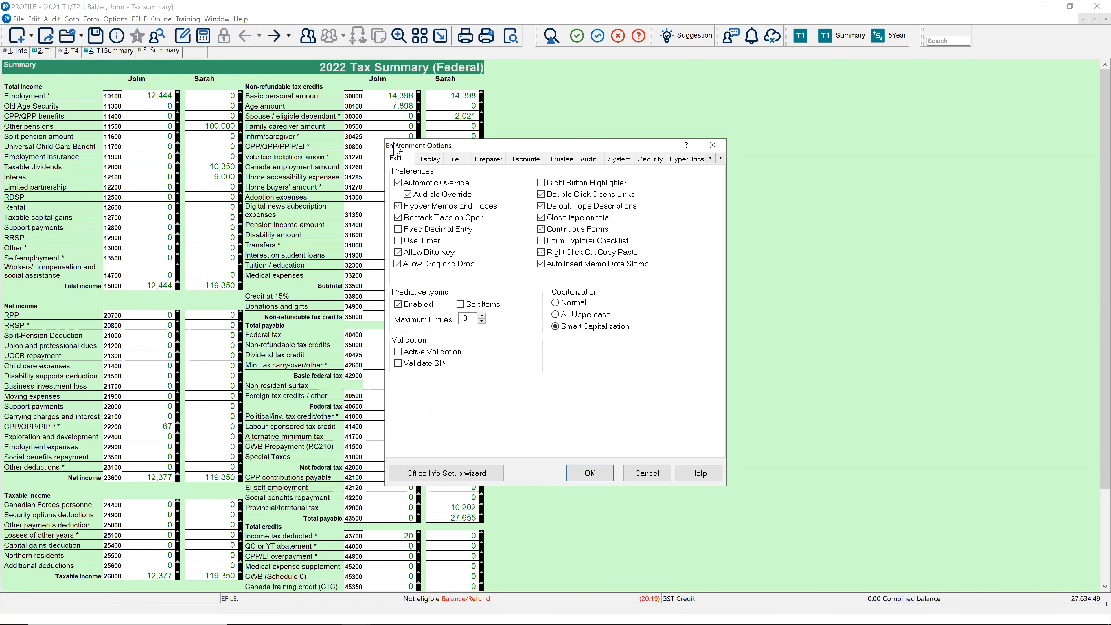
{"action": "left_click", "coordinate": [489, 160]}
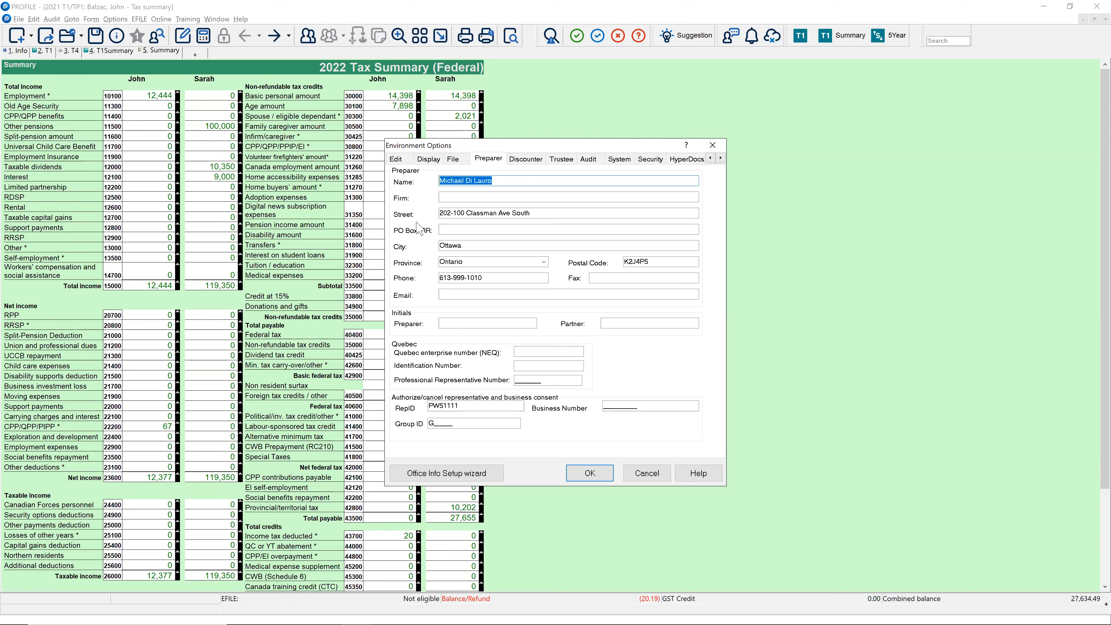
{"action": "left_click", "coordinate": [445, 197]}
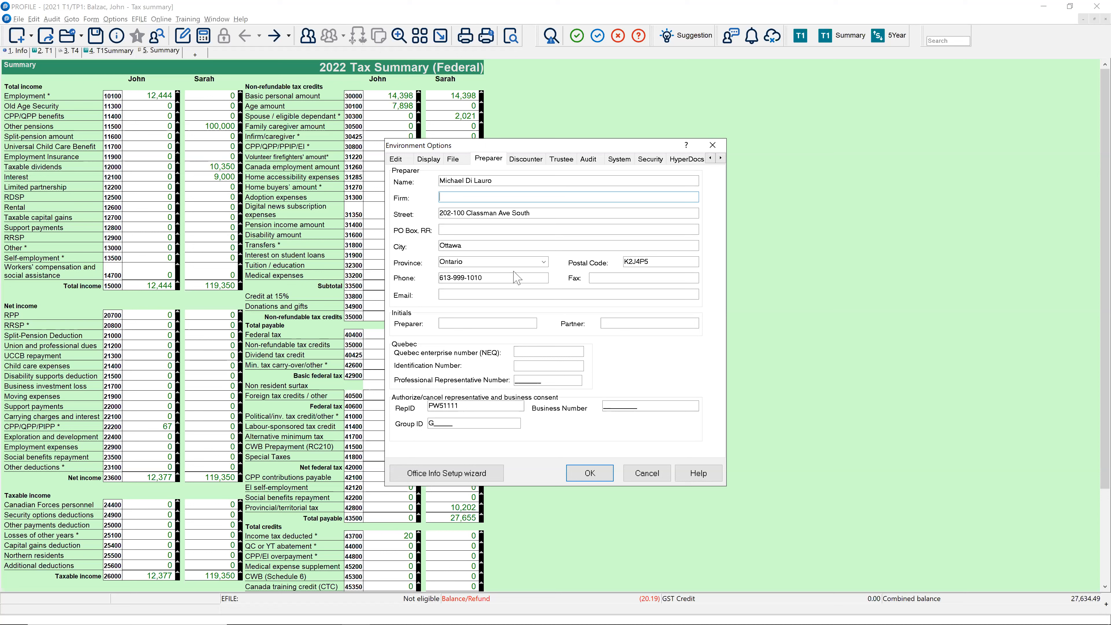
{"action": "left_click", "coordinate": [502, 325]}
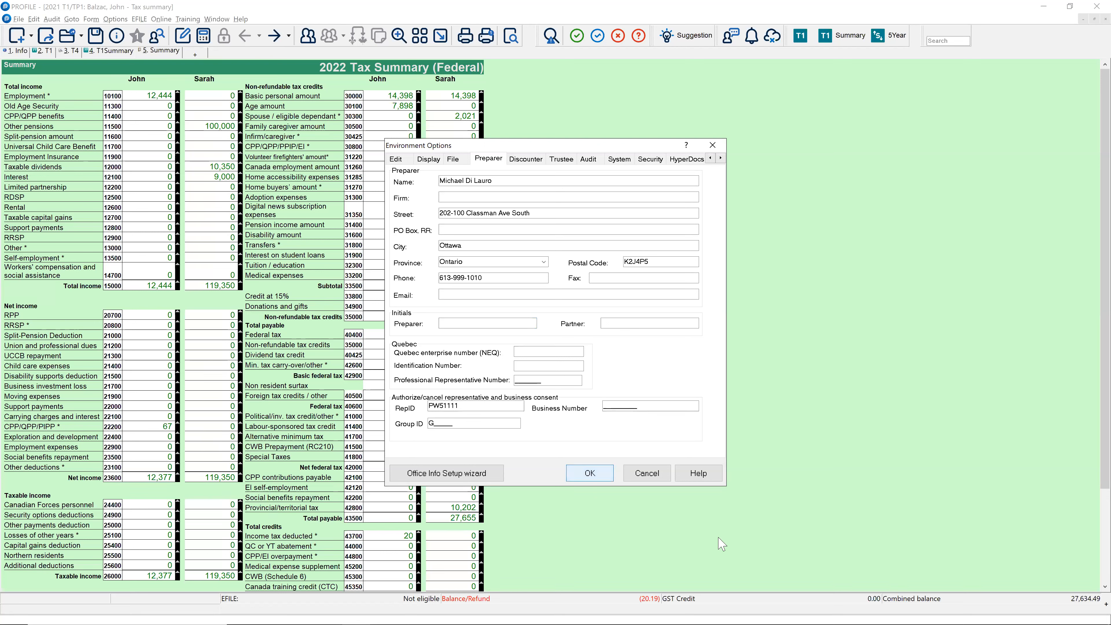
{"action": "left_click", "coordinate": [654, 472]}
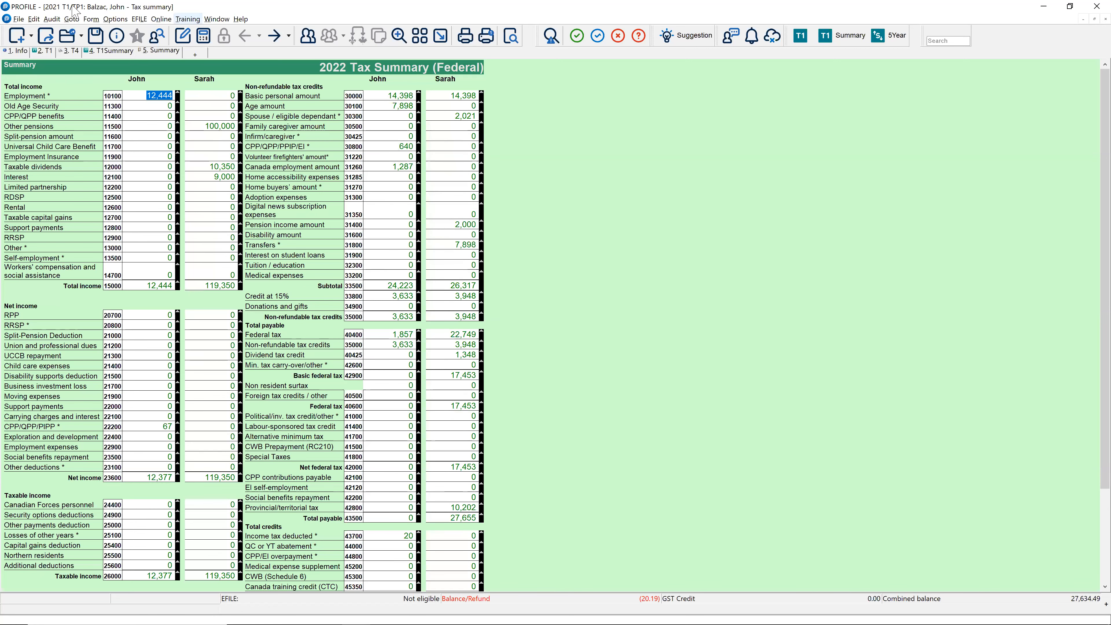
Step: Examine the file settings in the Environment Options, looking through the file directories of all T1, T2, T3 and FX modules
{"action": "left_click", "coordinate": [113, 20]}
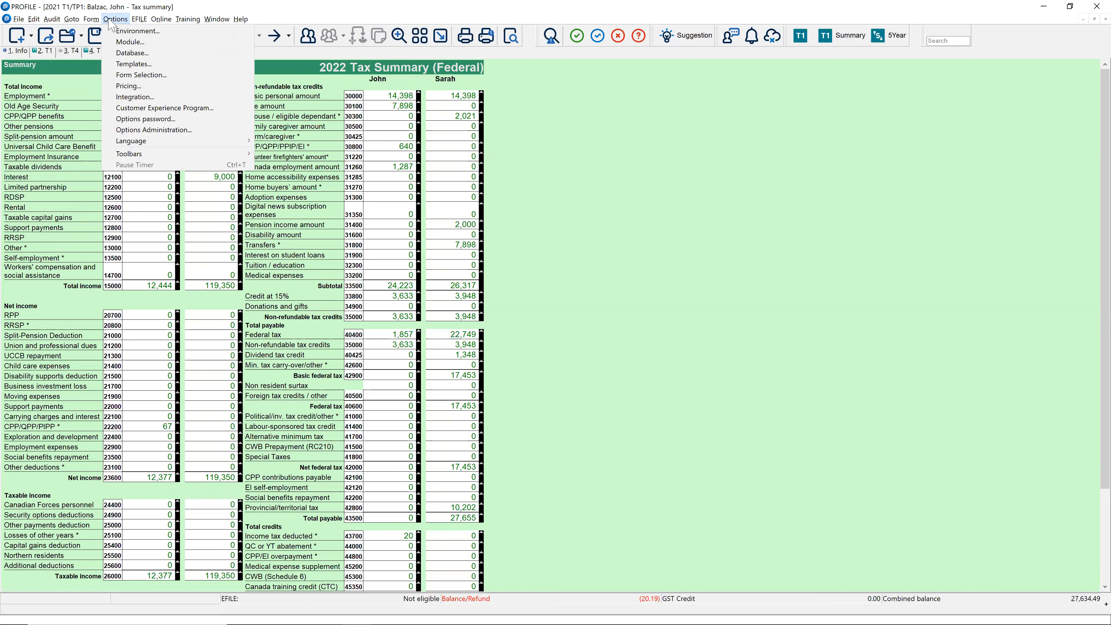
{"action": "left_click", "coordinate": [122, 32]}
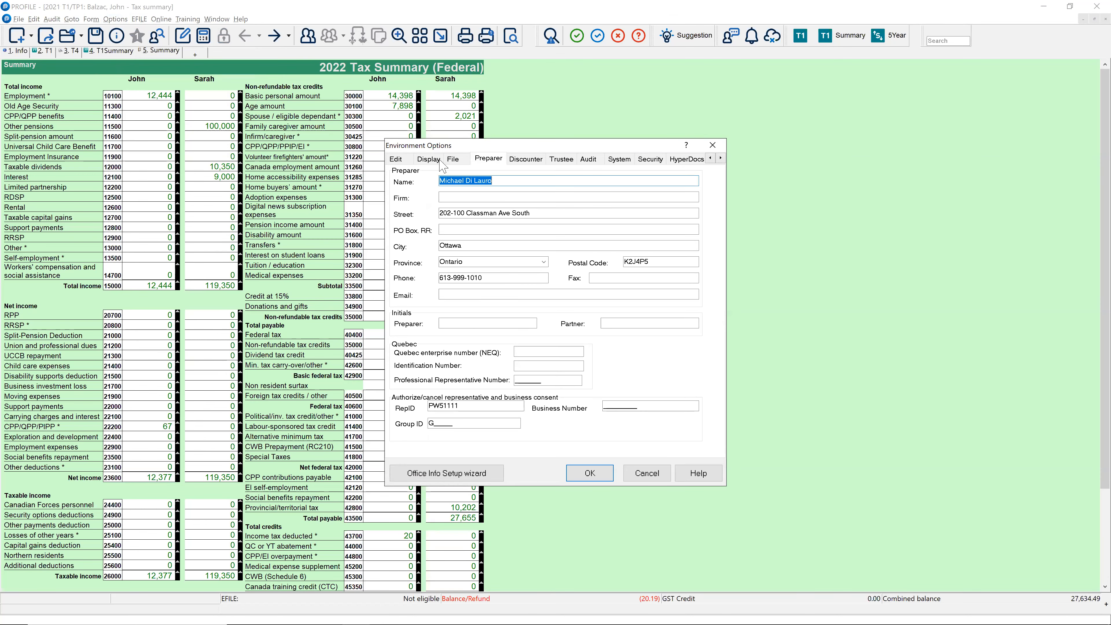
{"action": "left_click", "coordinate": [452, 160]}
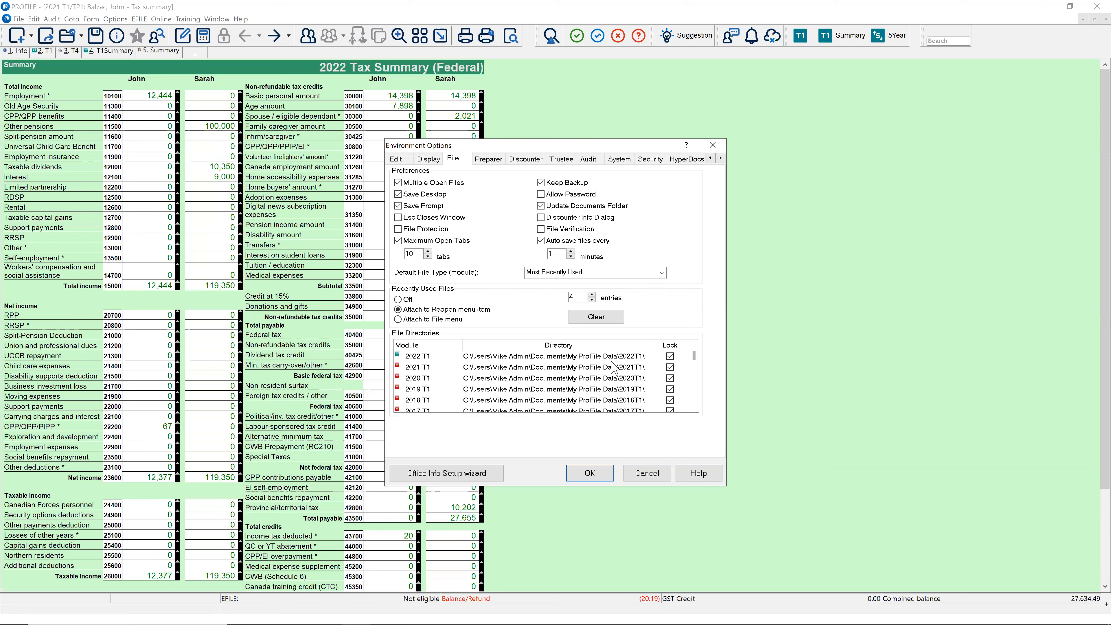
{"action": "left_click_drag", "start_coordinate": [694, 362], "coordinate": [694, 373]}
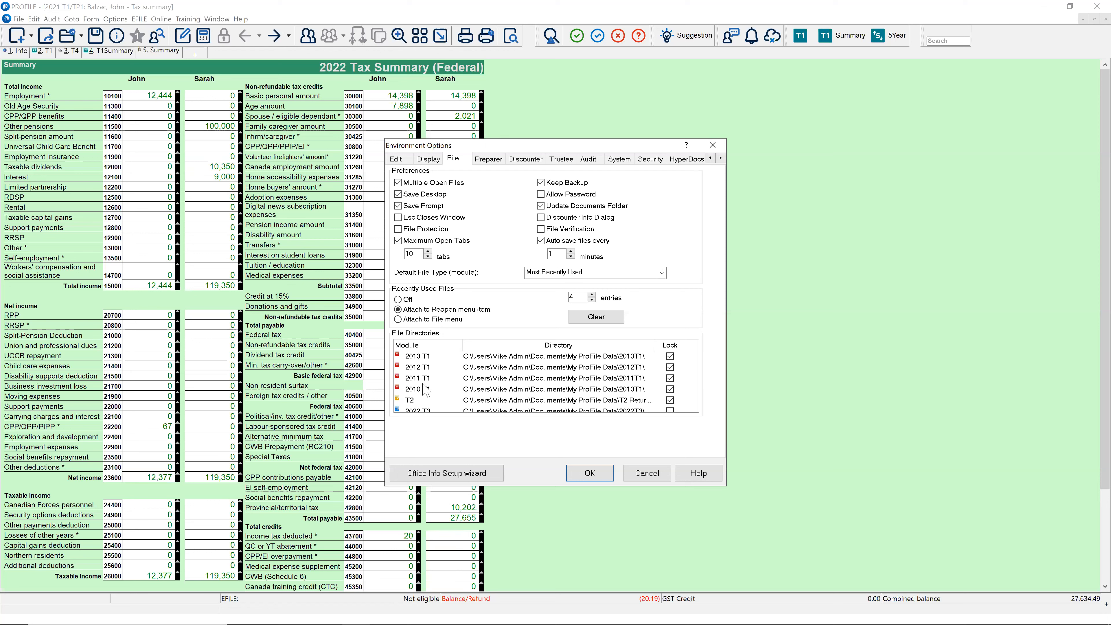
{"action": "scroll", "coordinate": [426, 390], "scroll_direction": "down", "scroll_amount": 3}
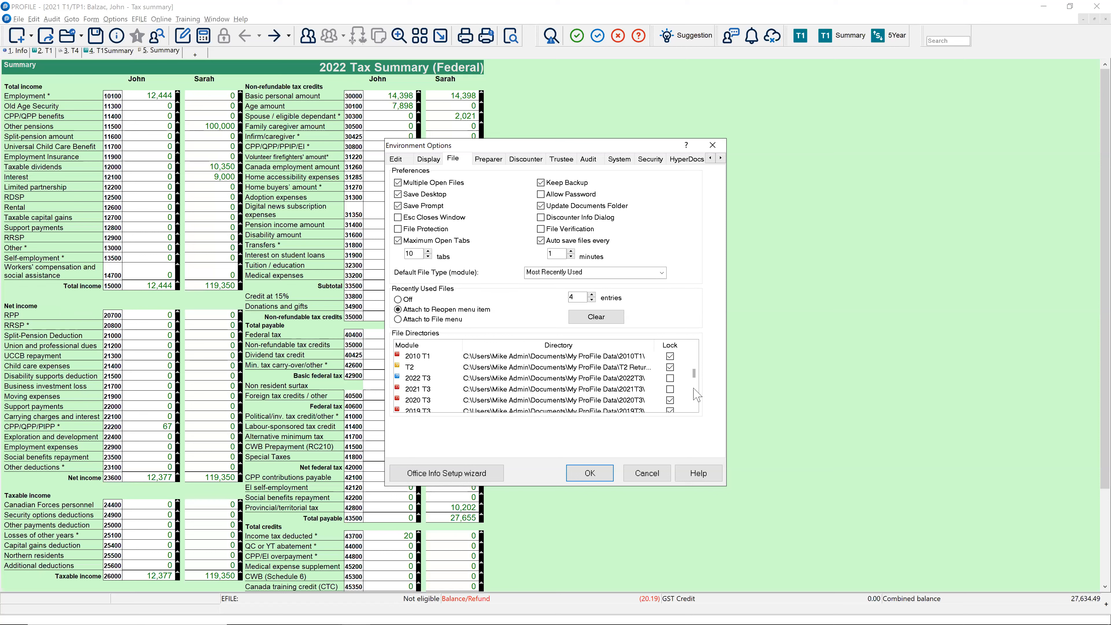
{"action": "scroll", "coordinate": [693, 399], "scroll_direction": "down", "scroll_amount": 2}
{"action": "scroll", "coordinate": [690, 393], "scroll_direction": "down", "scroll_amount": 4}
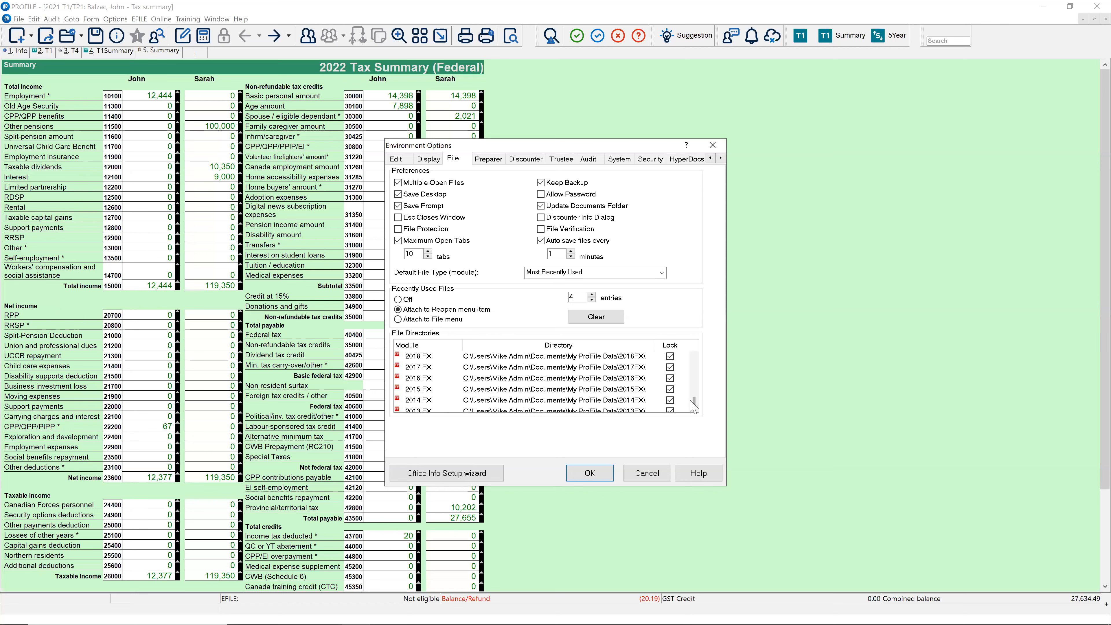
{"action": "left_click_drag", "start_coordinate": [691, 405], "coordinate": [694, 378]}
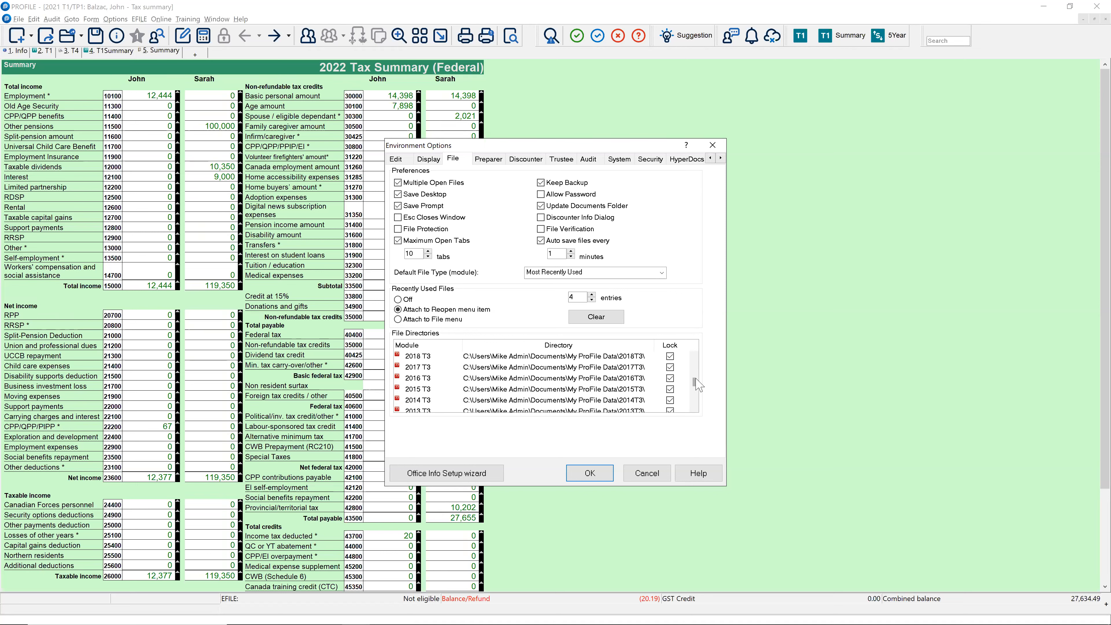
{"action": "scroll", "coordinate": [691, 357], "scroll_direction": "up", "scroll_amount": 5}
{"action": "scroll", "coordinate": [693, 358], "scroll_direction": "up", "scroll_amount": 3}
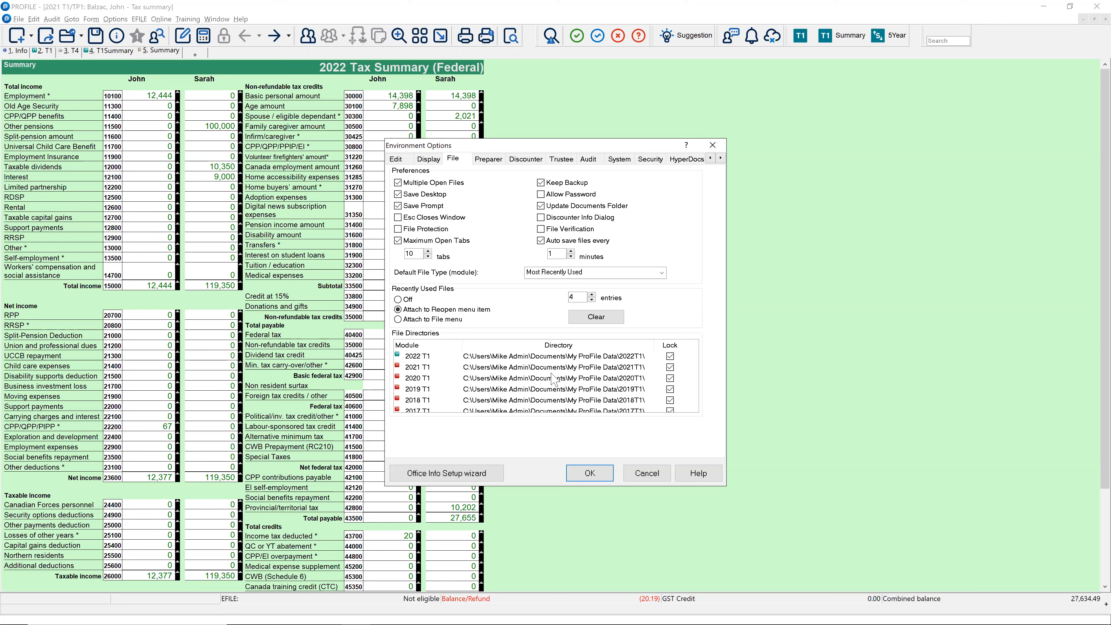
Step: Inspect the directory paths of the 2022 T1 and 2021 T1 modules, and accept the Environment Options
{"action": "left_click", "coordinate": [535, 356]}
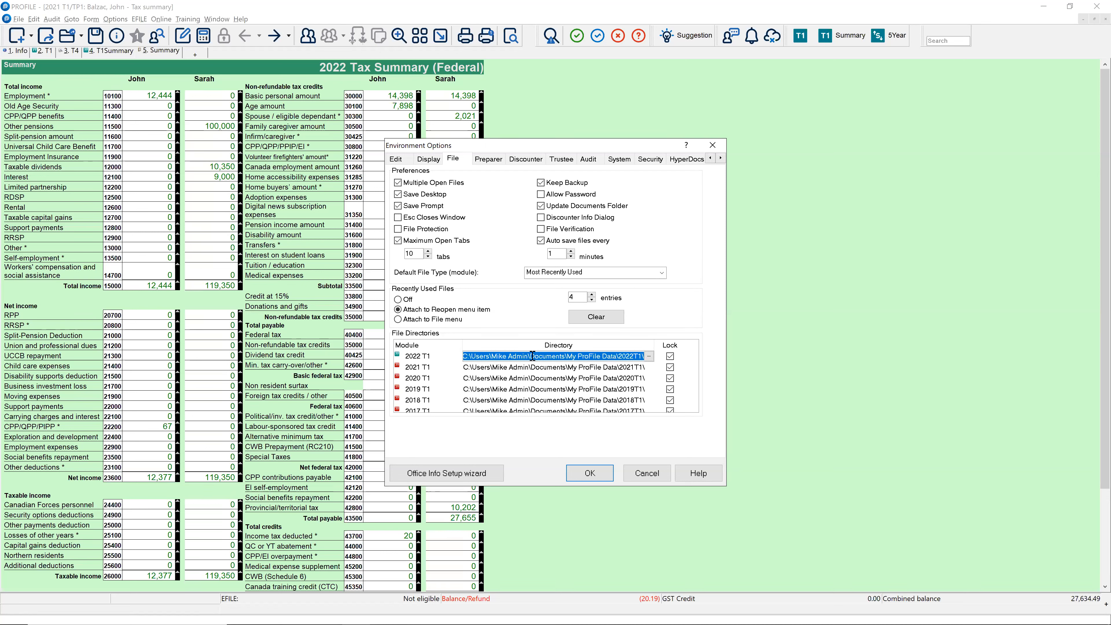
{"action": "left_click_drag", "start_coordinate": [534, 356], "coordinate": [643, 370]}
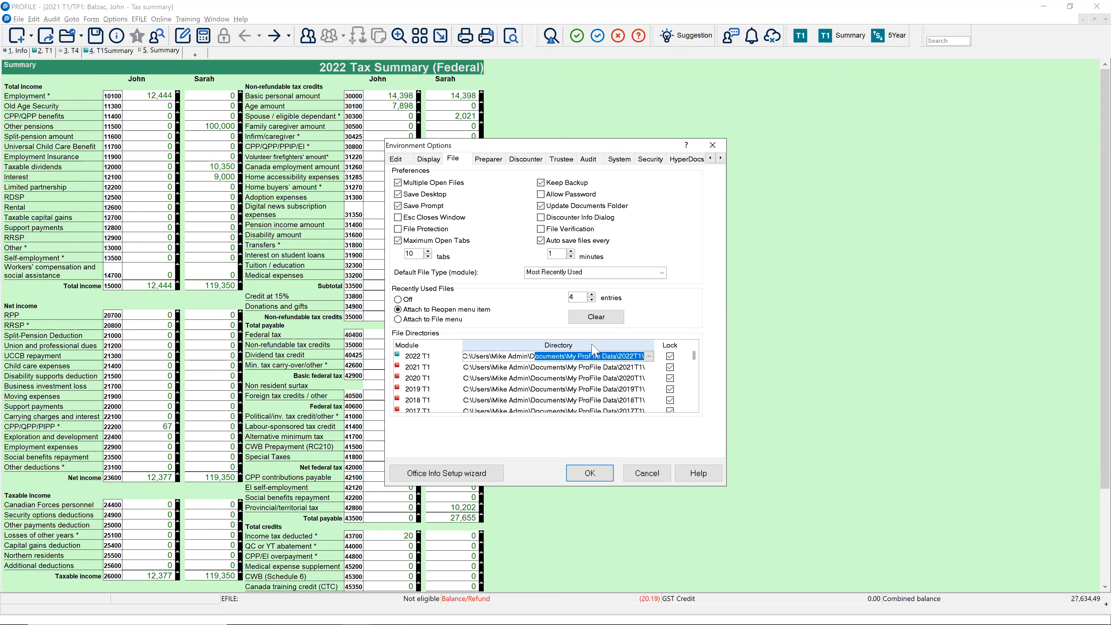
{"action": "double_click", "coordinate": [620, 357]}
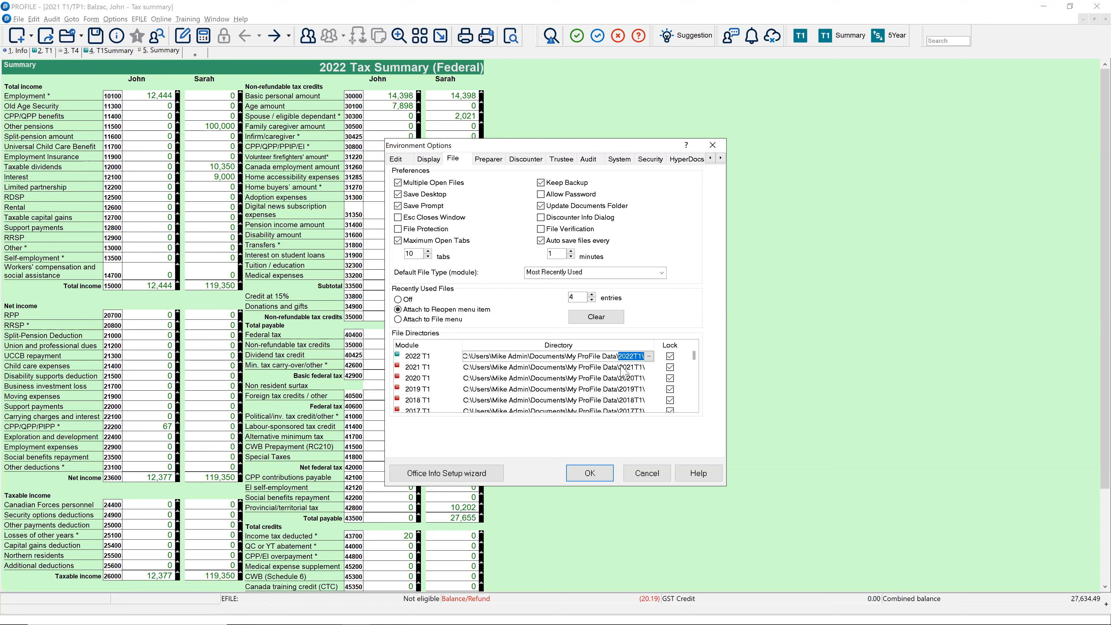
{"action": "left_click", "coordinate": [621, 368]}
{"action": "left_click_drag", "start_coordinate": [622, 368], "coordinate": [666, 382]}
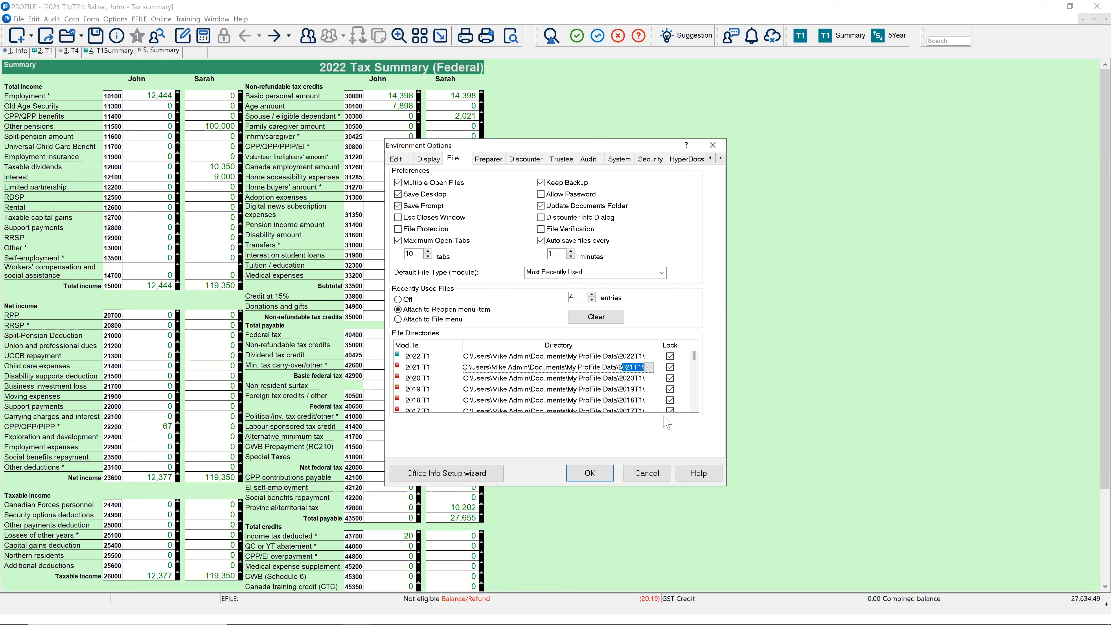
{"action": "left_click", "coordinate": [624, 356]}
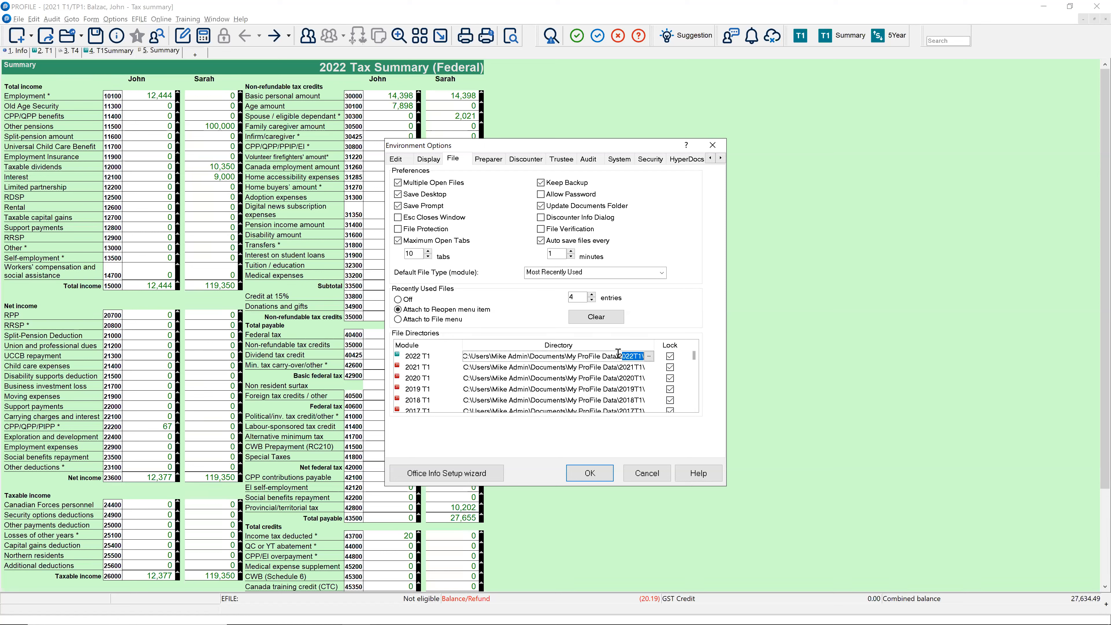
{"action": "double_click", "coordinate": [618, 355]}
{"action": "left_click_drag", "start_coordinate": [470, 358], "coordinate": [656, 359]}
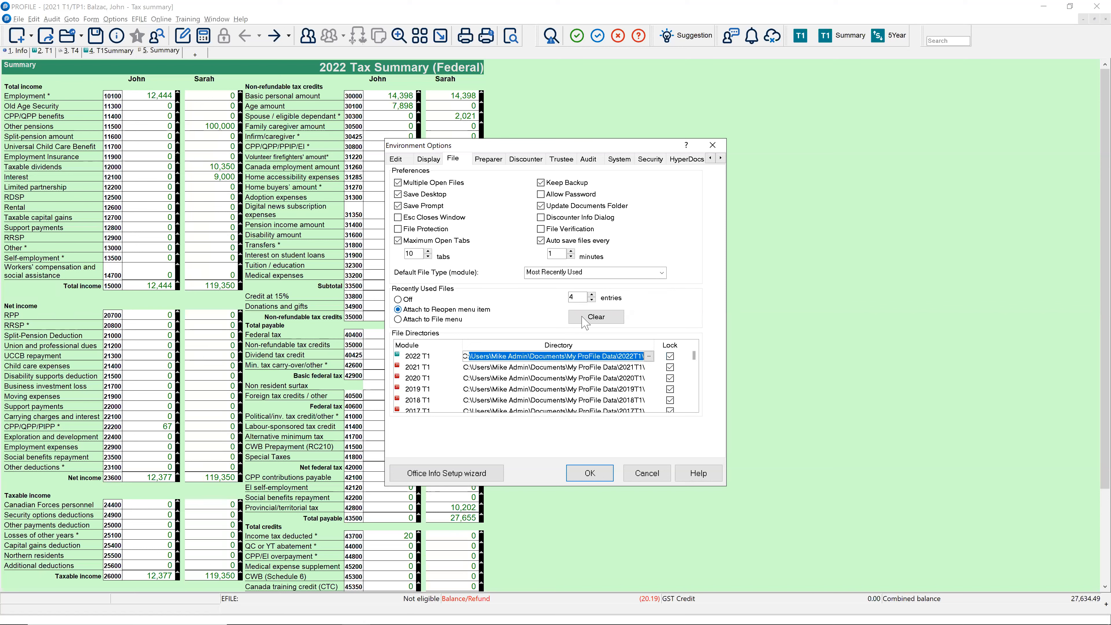
{"action": "left_click", "coordinate": [594, 367]}
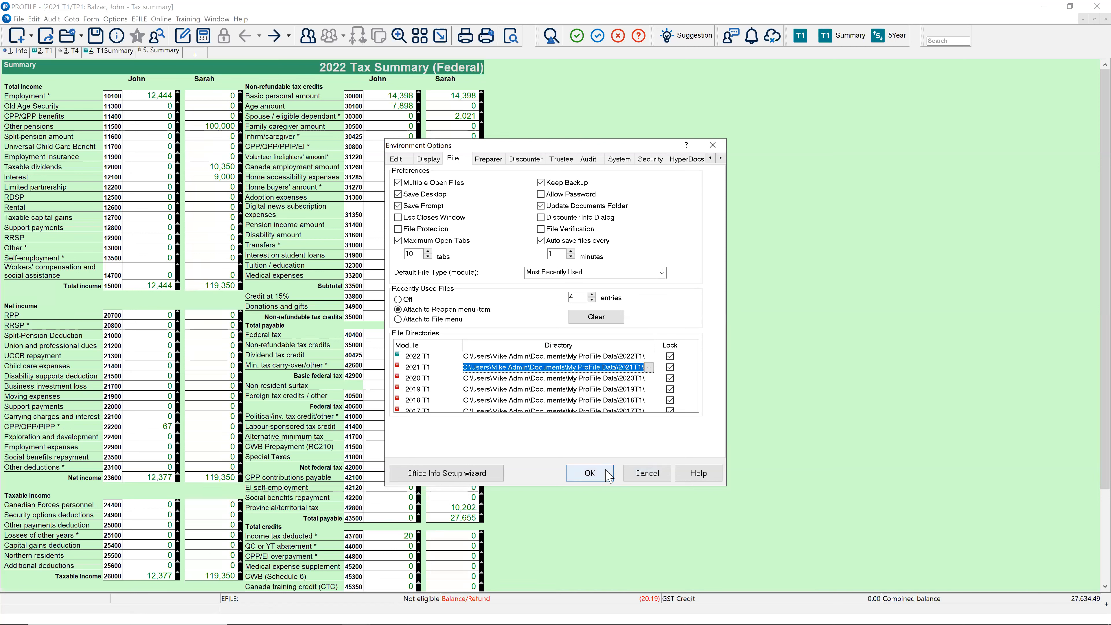
{"action": "left_click", "coordinate": [589, 473]}
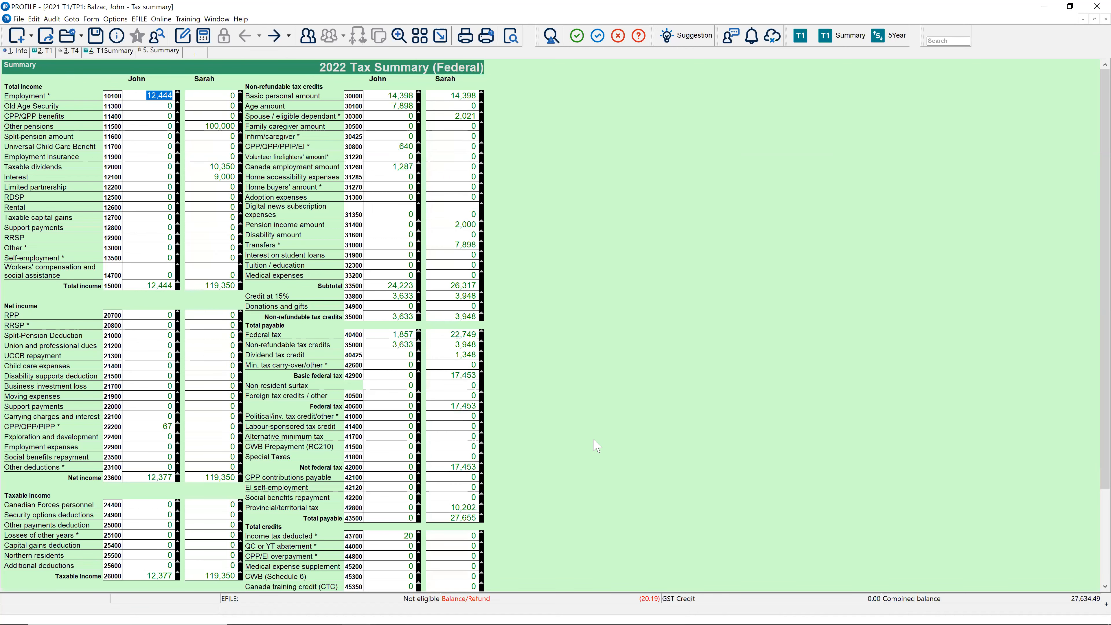
Step: Switch to the PowerPoint slide show, advance to the Form selection slide of Additional settings, and return to ProFile
{"action": "key", "text": "alt+Tab"}
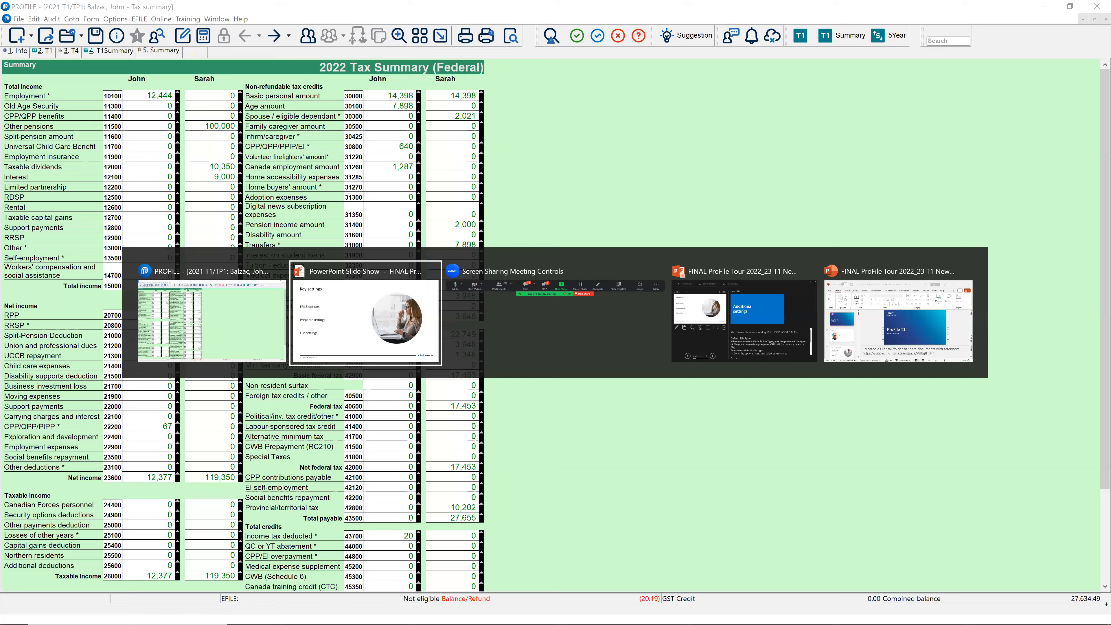
{"action": "key", "text": "Right"}
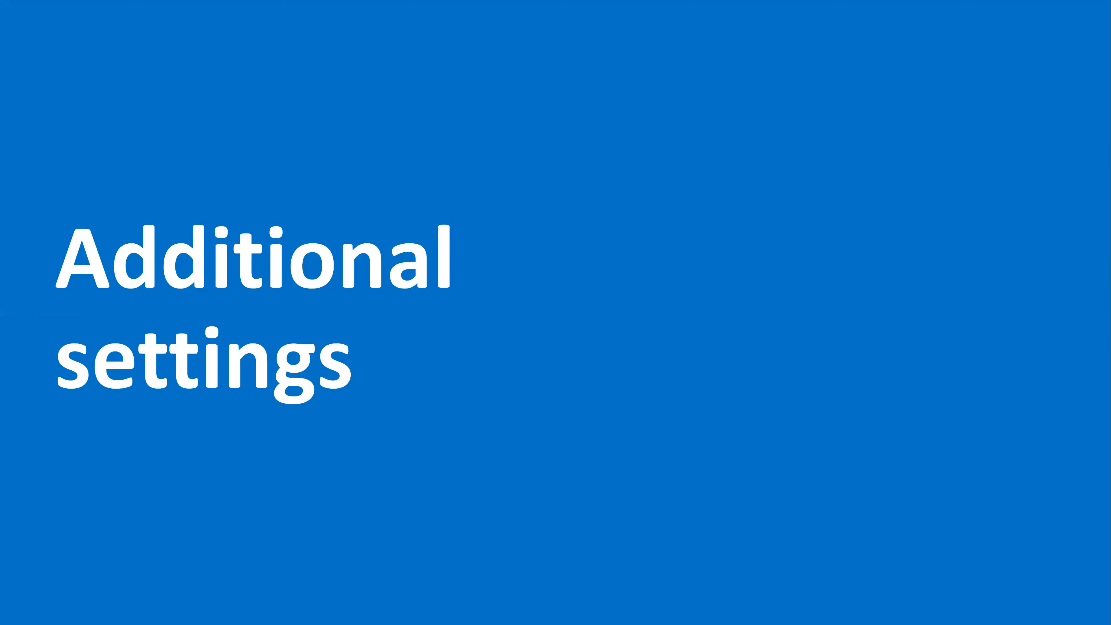
{"action": "key", "text": "Right"}
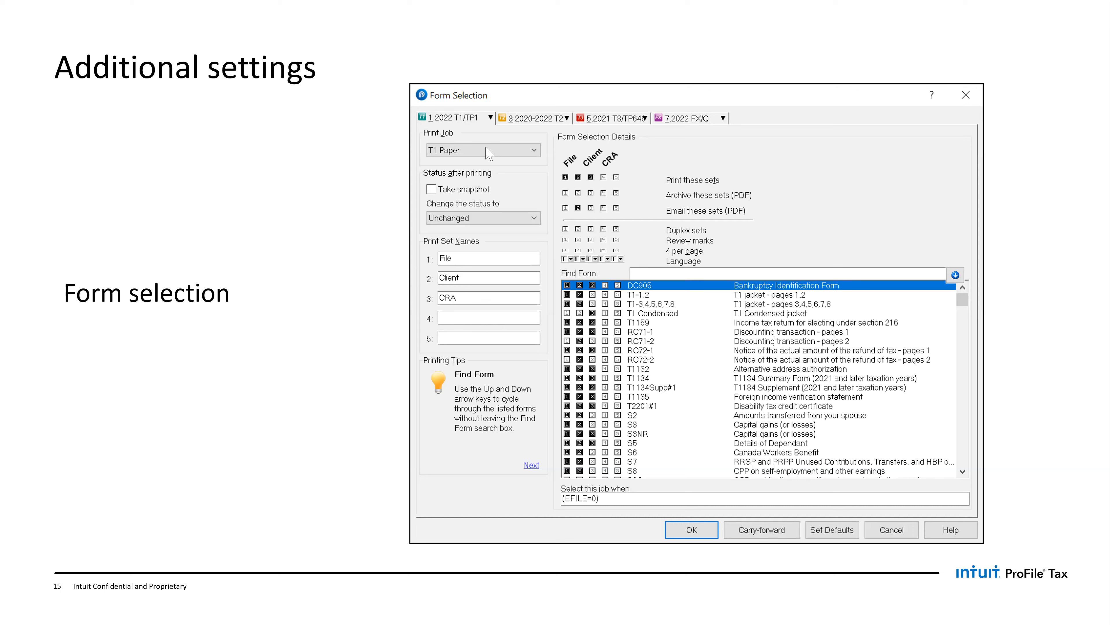
{"action": "key", "text": "alt+Tab"}
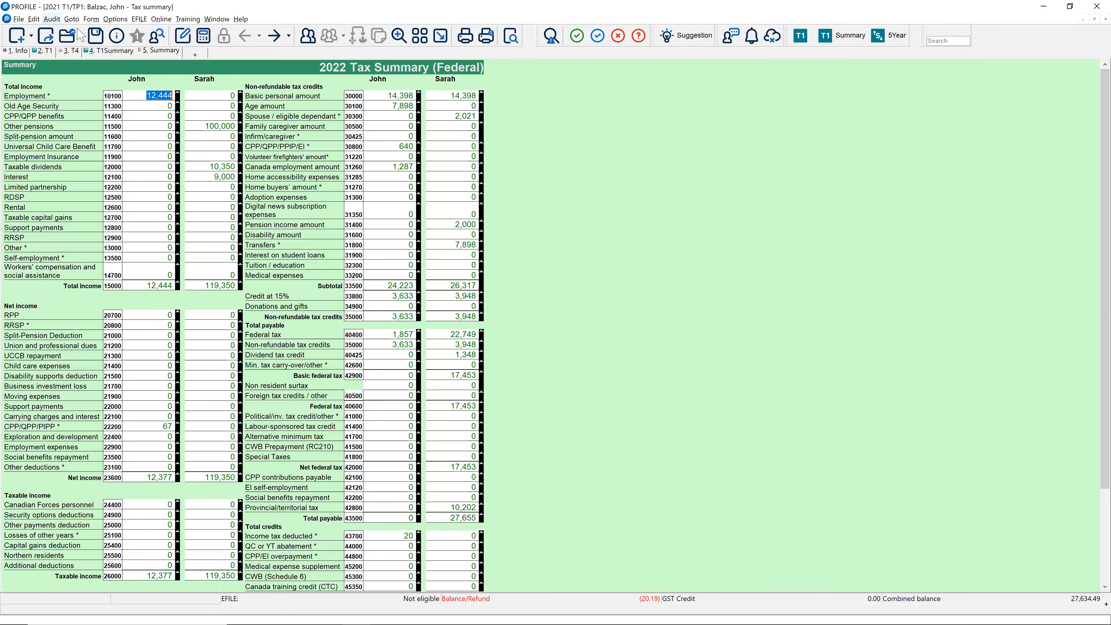
{"action": "left_click", "coordinate": [115, 19]}
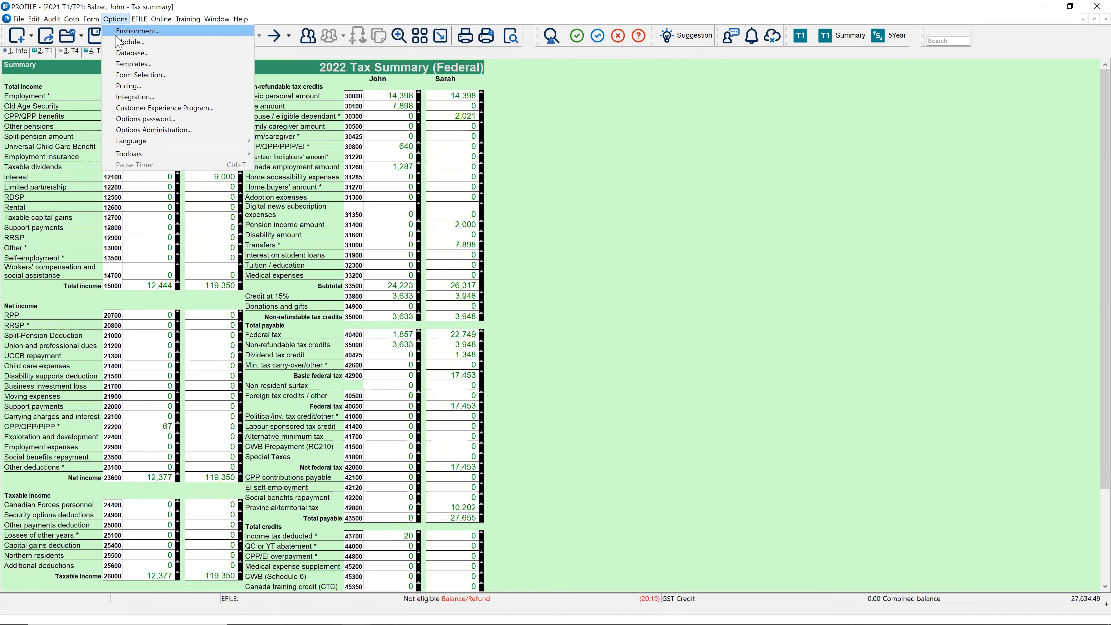
{"action": "left_click", "coordinate": [126, 64]}
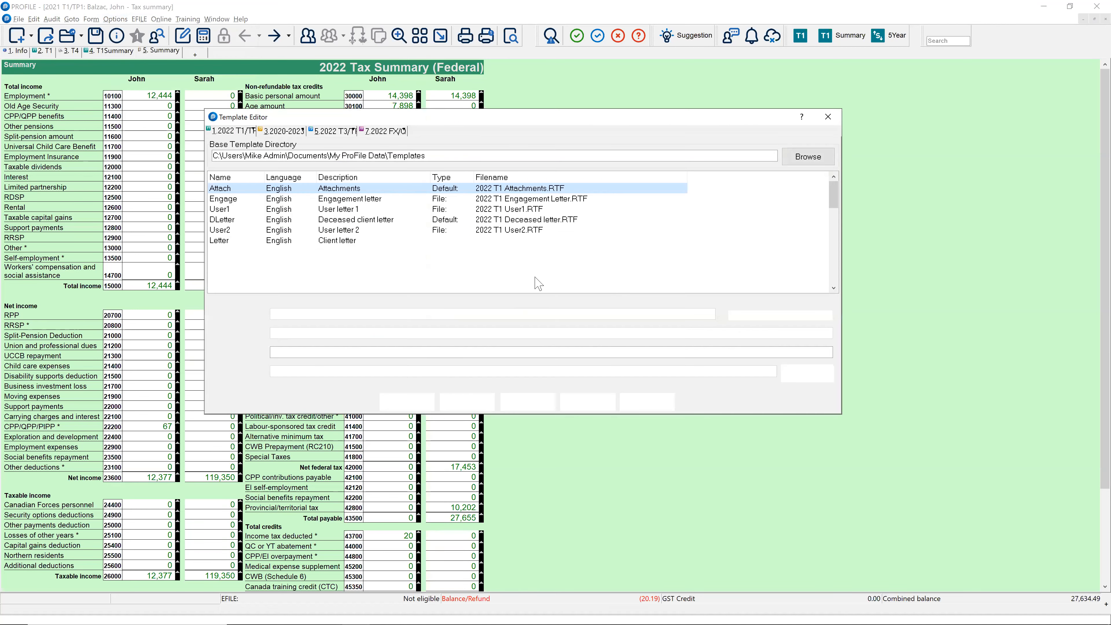
{"action": "left_click", "coordinate": [828, 116]}
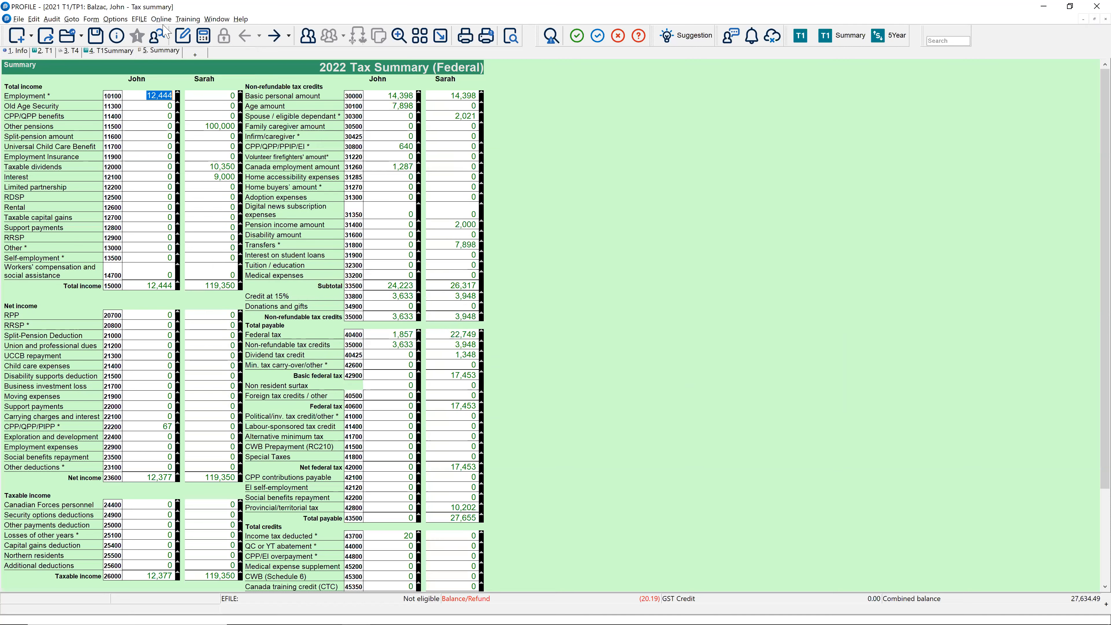
Step: Examine the T1 EFILE print job and the available T1/TP1 years in Form Selection, and leave without saving
{"action": "left_click", "coordinate": [123, 20]}
{"action": "left_click", "coordinate": [142, 83]}
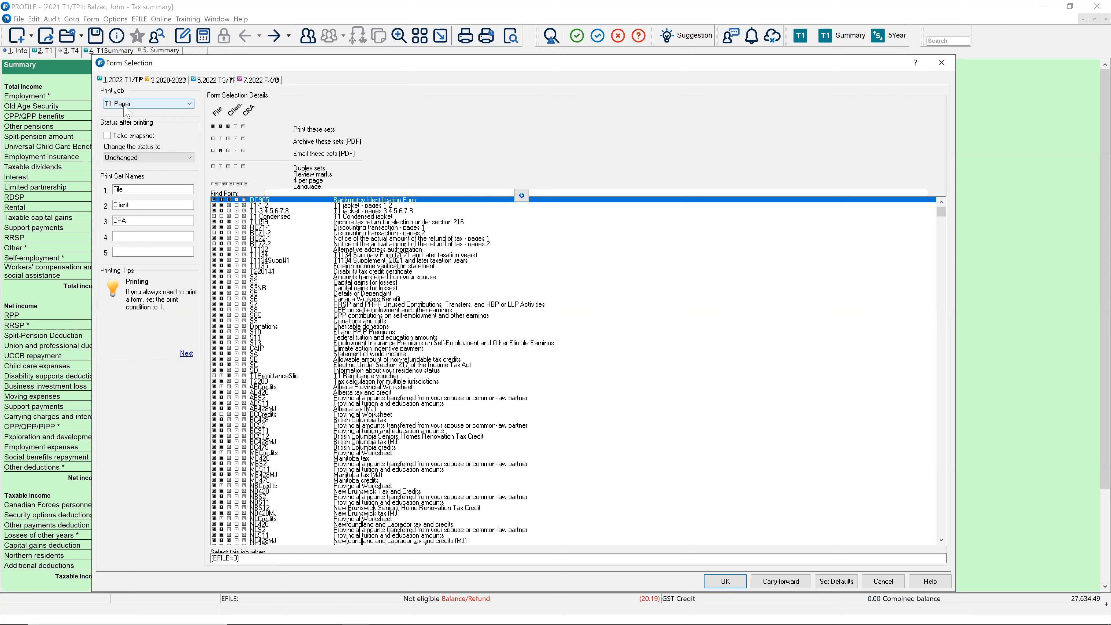
{"action": "left_click", "coordinate": [191, 104]}
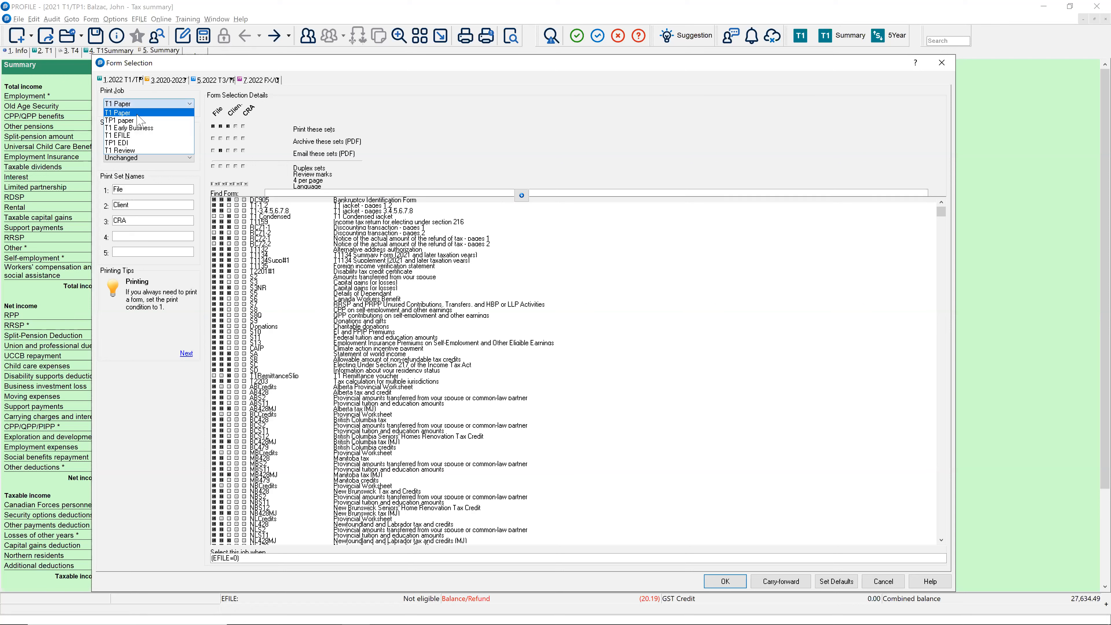
{"action": "left_click", "coordinate": [123, 135]}
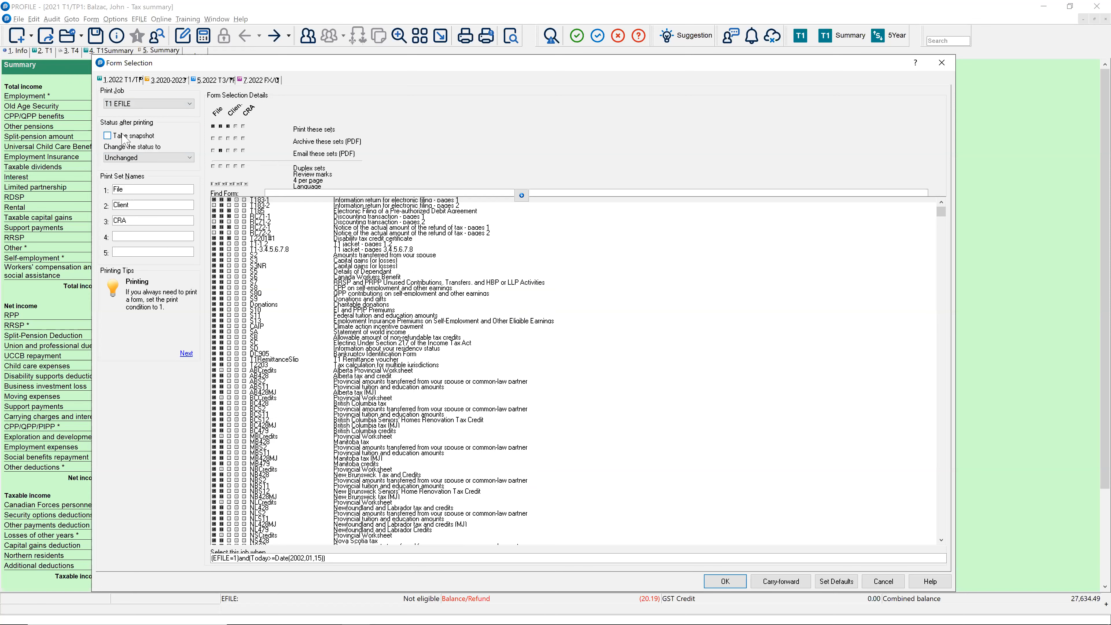
{"action": "left_click", "coordinate": [143, 81]}
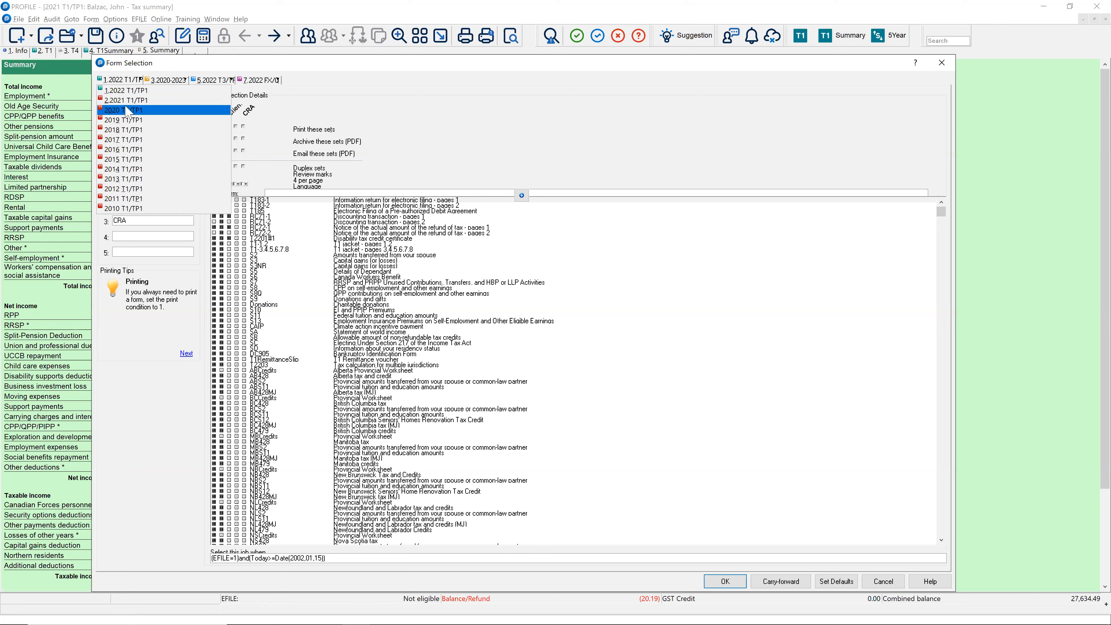
{"action": "left_click", "coordinate": [447, 139]}
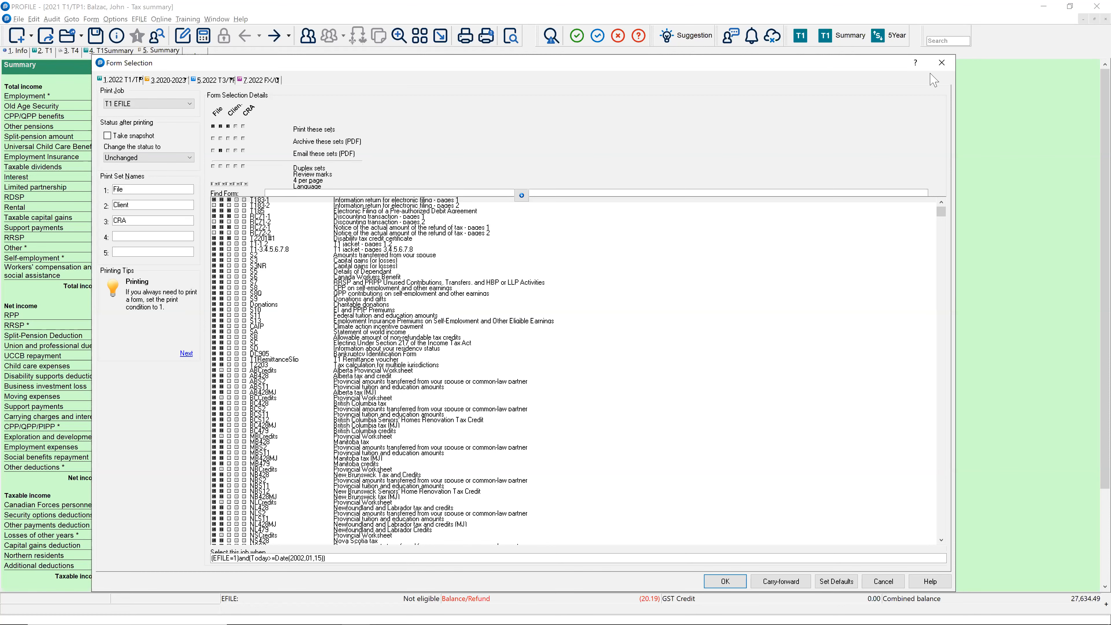
{"action": "left_click", "coordinate": [938, 67]}
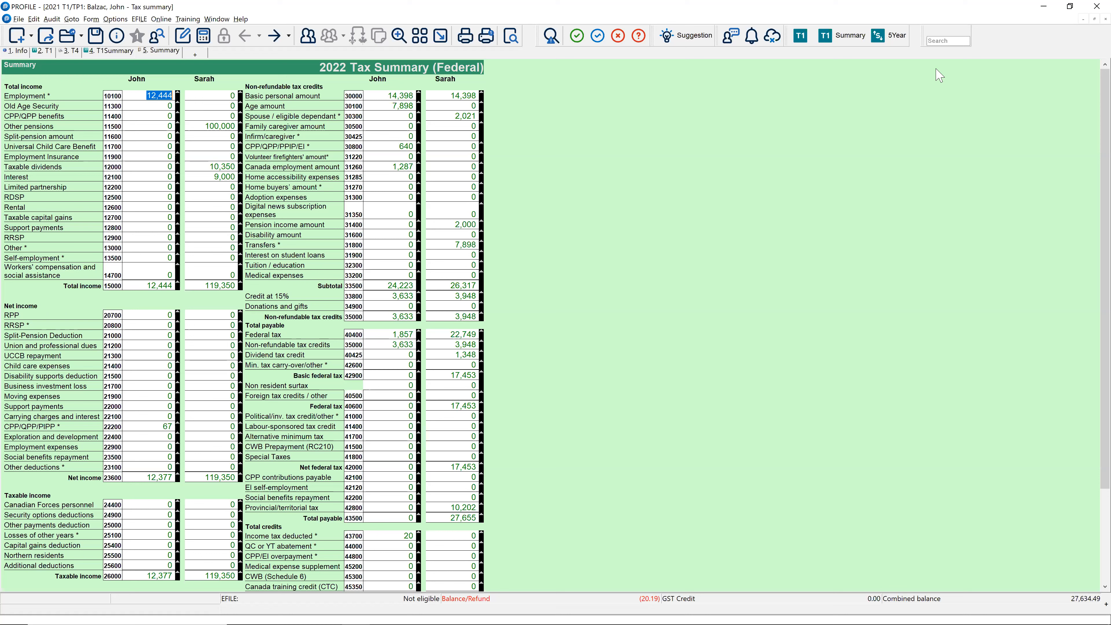
Step: Switch to the PowerPoint slide show, look at the PDF options slide, and go back to the Form selection slide
{"action": "key", "text": "alt+Tab"}
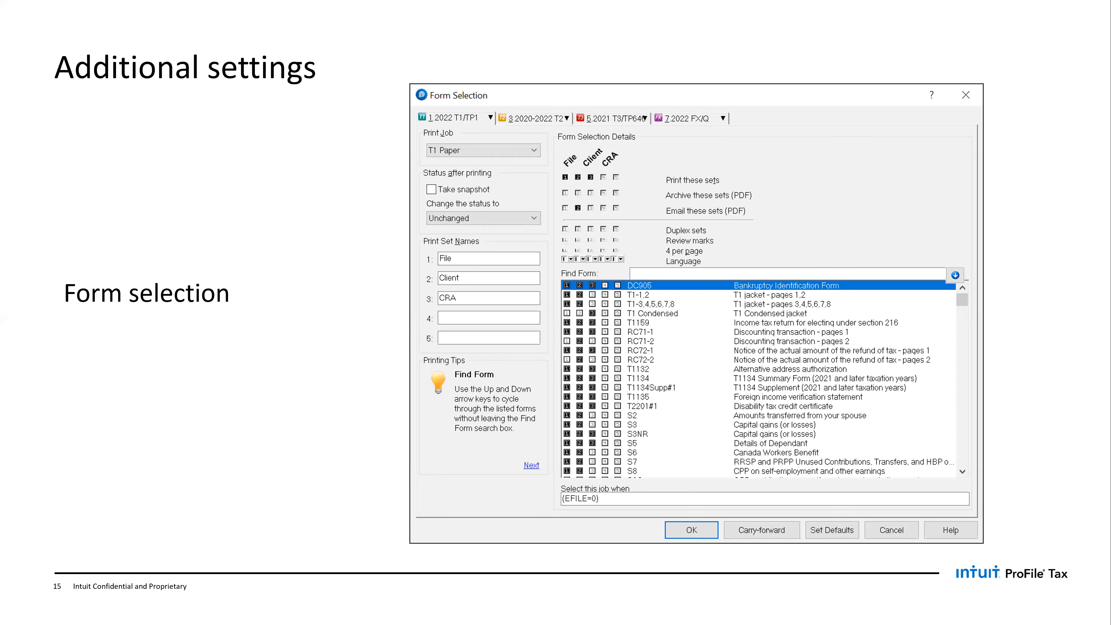
{"action": "key", "text": "Right"}
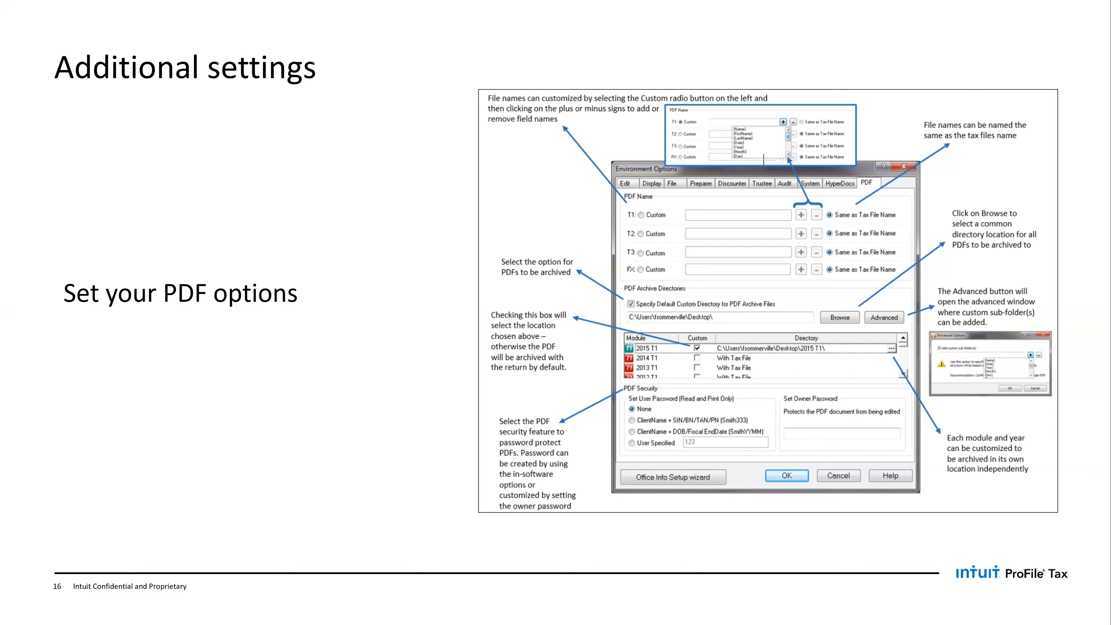
{"action": "key", "text": "Left"}
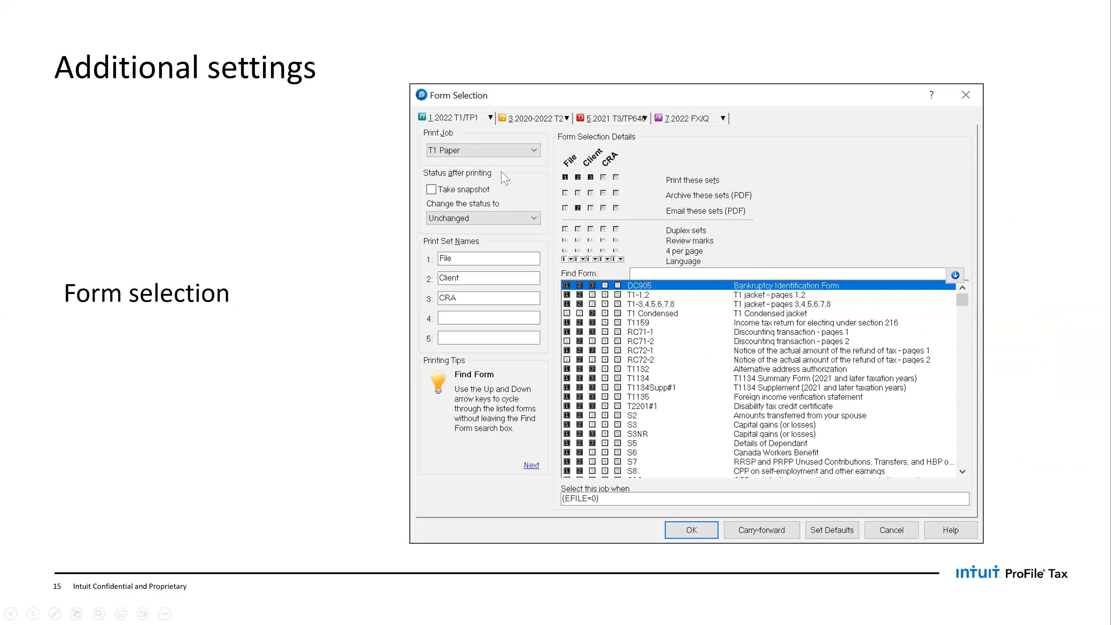
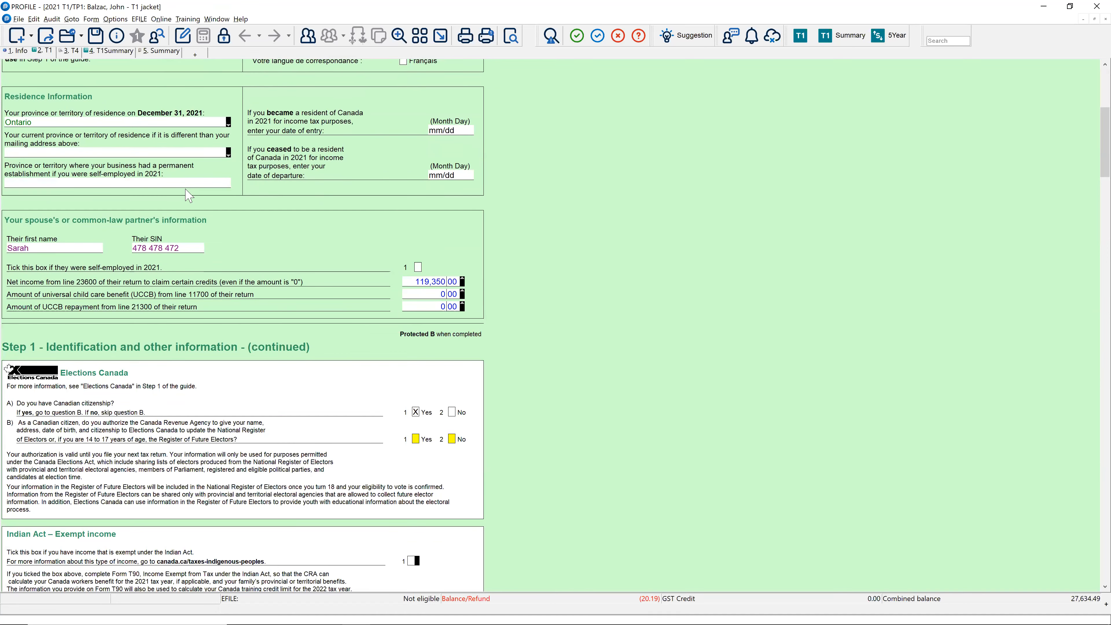
Step: Examine the identification, residence and spouse sections of the T1 jacket at normal and enlarged size, and restore the normal size
{"action": "scroll", "coordinate": [189, 196], "scroll_direction": "up", "scroll_amount": 5}
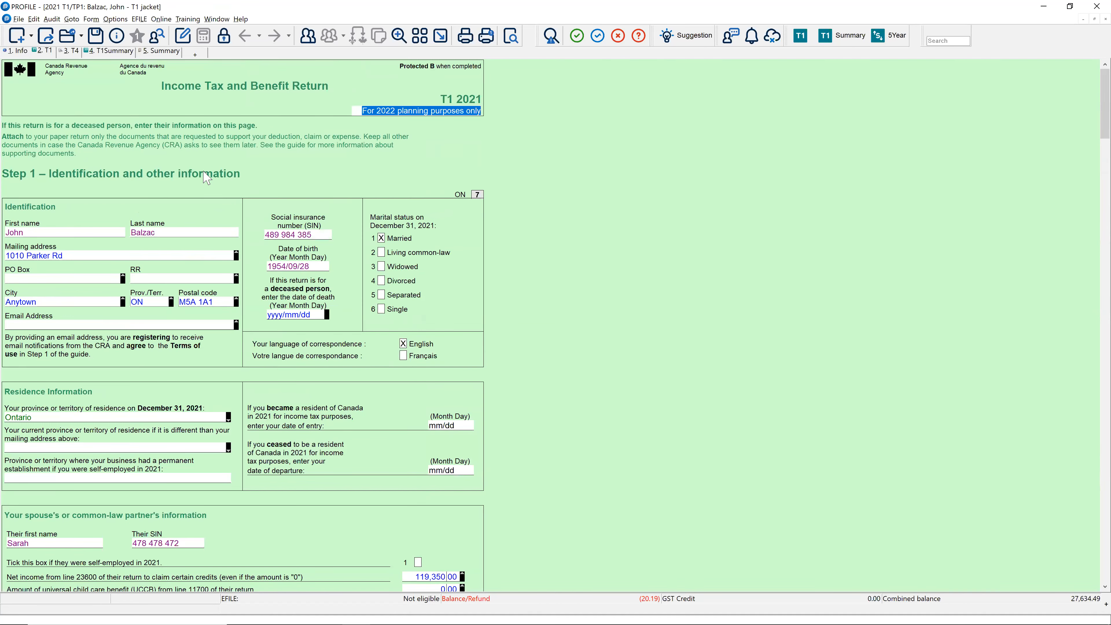
{"action": "scroll", "coordinate": [250, 239], "scroll_direction": "down", "scroll_amount": 3}
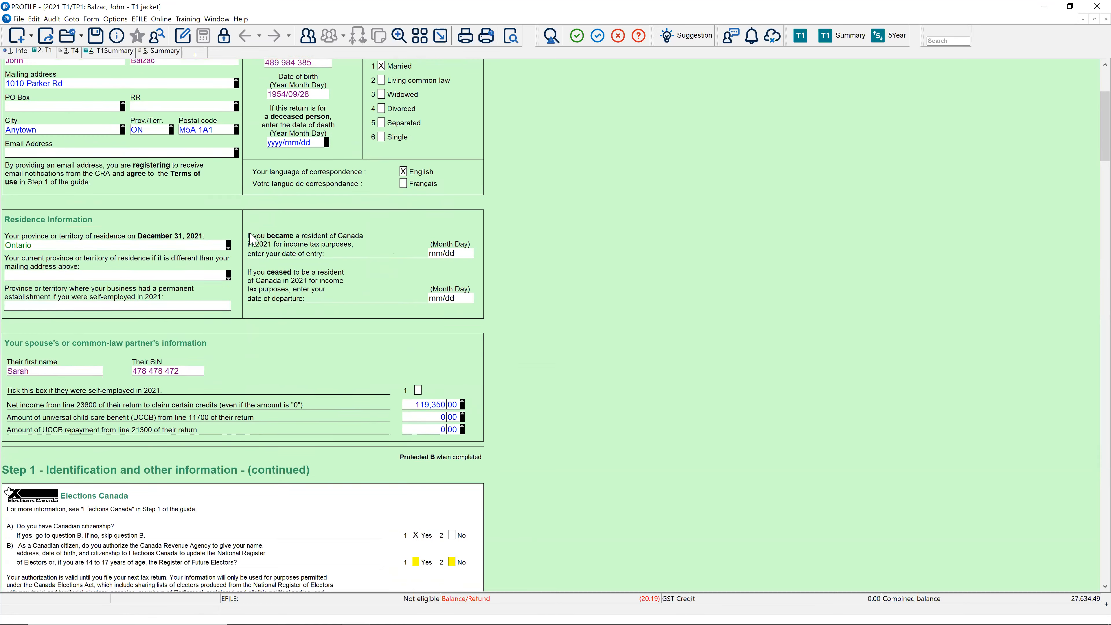
{"action": "scroll", "coordinate": [252, 239], "scroll_direction": "up", "scroll_amount": 3}
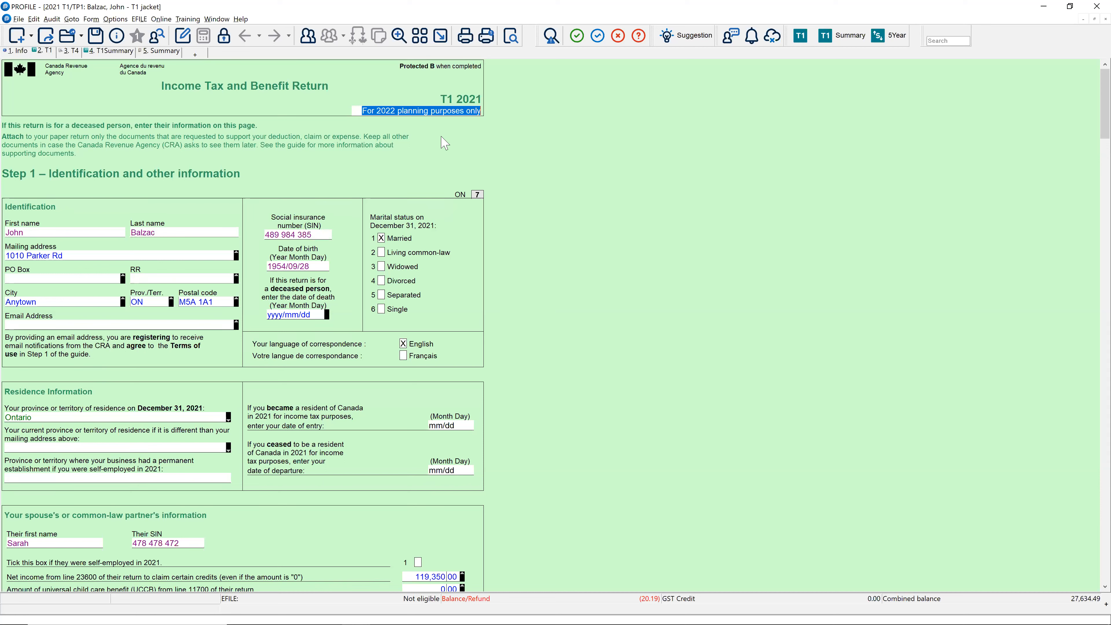
{"action": "left_click", "coordinate": [398, 36]}
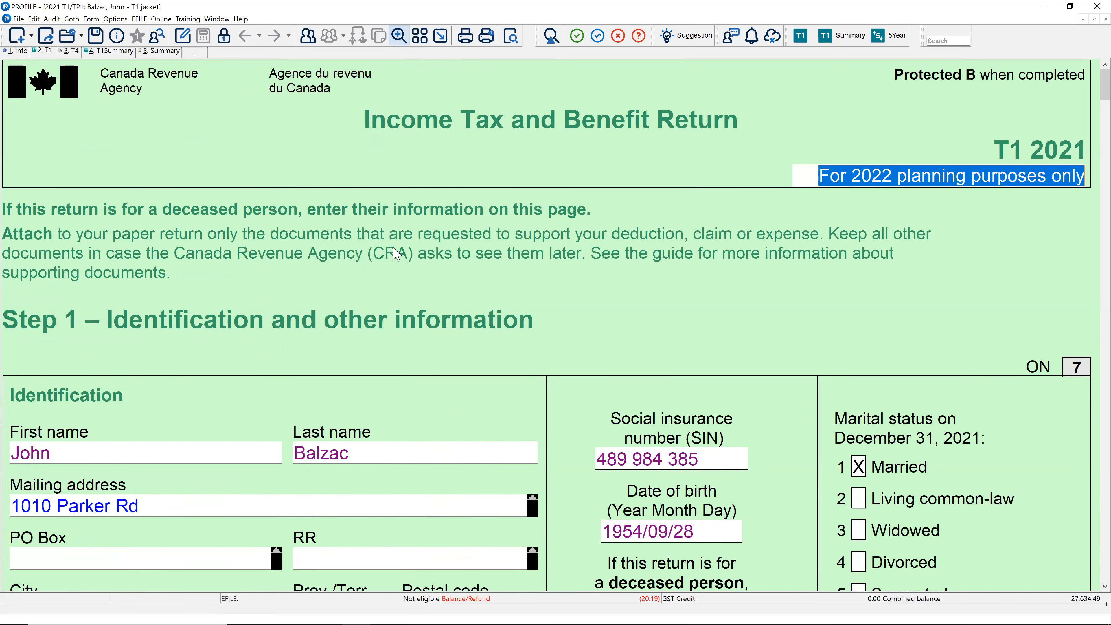
{"action": "scroll", "coordinate": [420, 329], "scroll_direction": "down", "scroll_amount": 5}
{"action": "scroll", "coordinate": [419, 329], "scroll_direction": "down", "scroll_amount": 4}
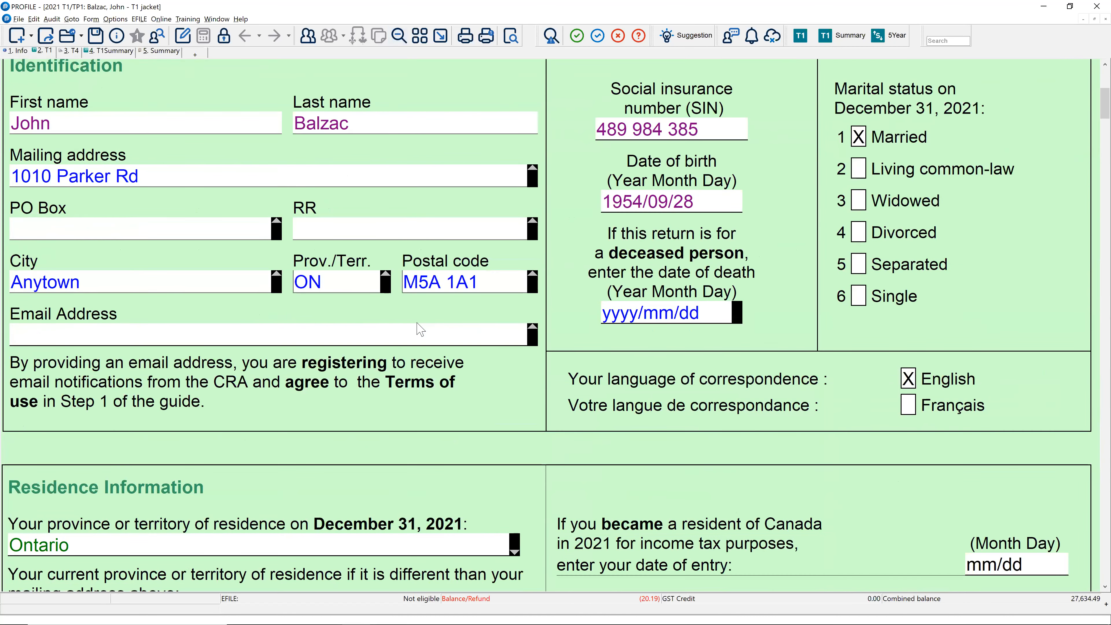
{"action": "scroll", "coordinate": [420, 329], "scroll_direction": "down", "scroll_amount": 7}
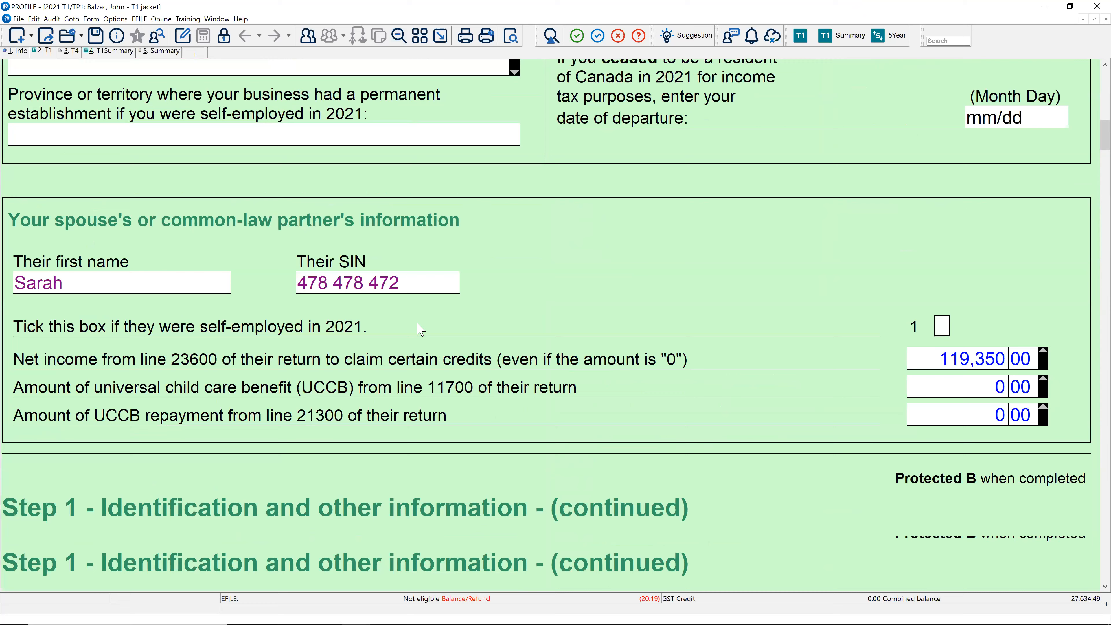
{"action": "key", "text": "ctrl+Home"}
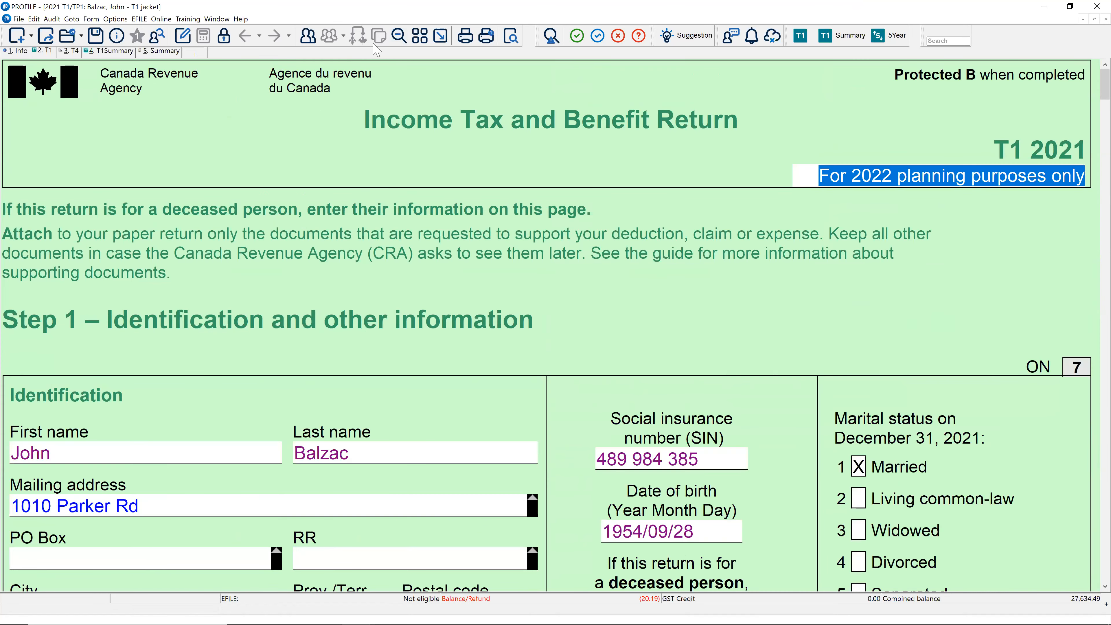
{"action": "left_click", "coordinate": [399, 36]}
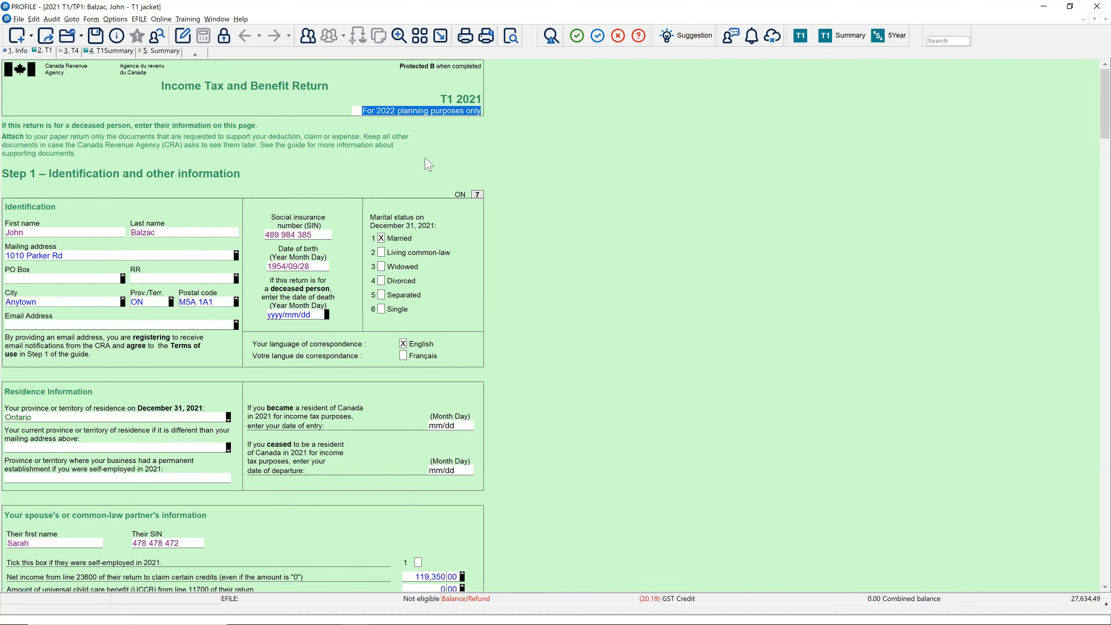
Step: Look through the T1 jacket from the residence information to the total income, net income and taxable income sections
{"action": "scroll", "coordinate": [429, 165], "scroll_direction": "down", "scroll_amount": 5}
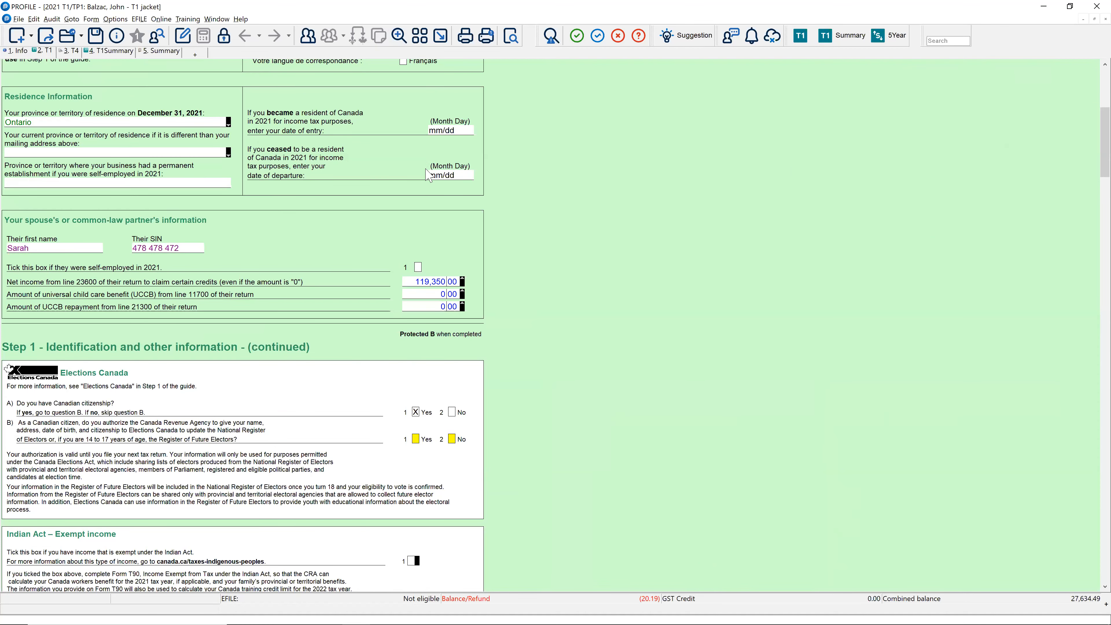
{"action": "scroll", "coordinate": [429, 173], "scroll_direction": "down", "scroll_amount": 1}
{"action": "scroll", "coordinate": [429, 177], "scroll_direction": "down", "scroll_amount": 7}
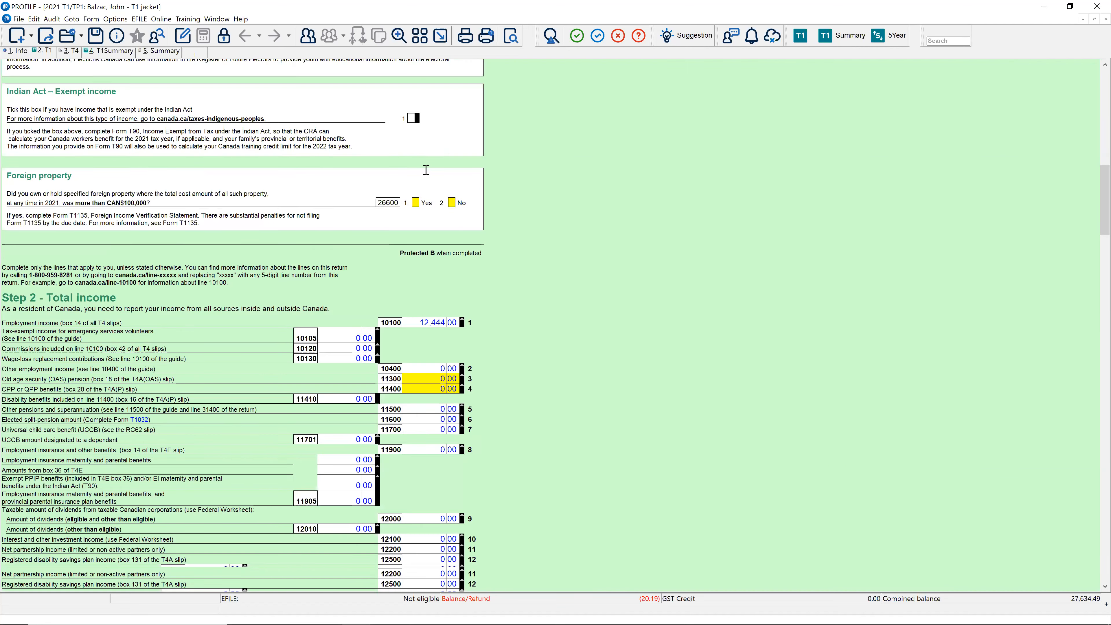
{"action": "scroll", "coordinate": [427, 172], "scroll_direction": "down", "scroll_amount": 4}
{"action": "scroll", "coordinate": [427, 173], "scroll_direction": "down", "scroll_amount": 8}
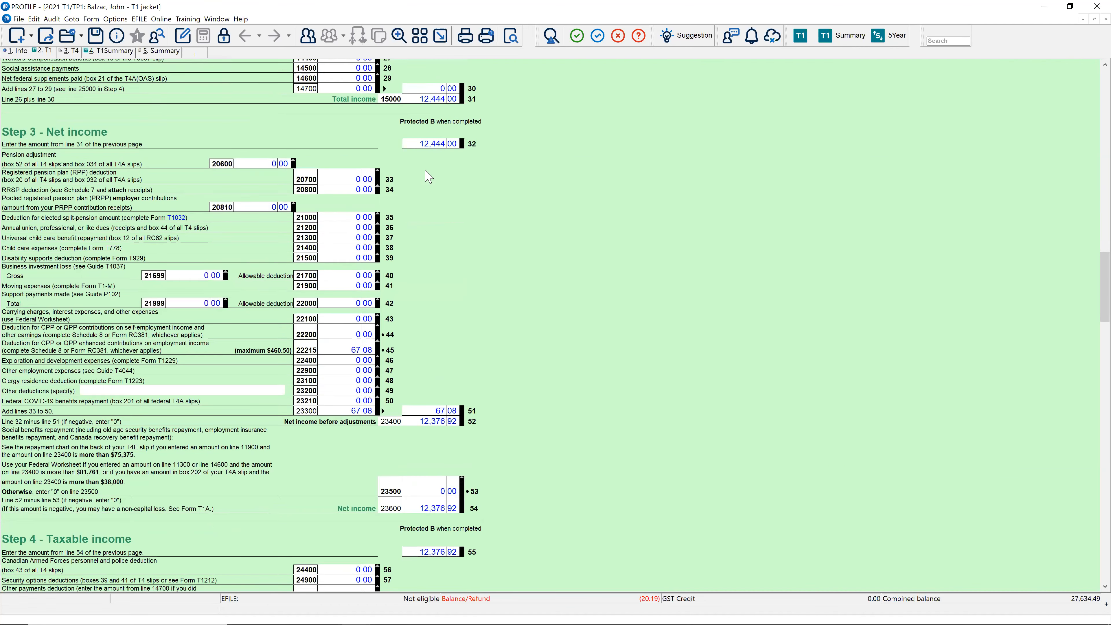
{"action": "scroll", "coordinate": [428, 176], "scroll_direction": "down", "scroll_amount": 3}
{"action": "scroll", "coordinate": [428, 177], "scroll_direction": "up", "scroll_amount": 5}
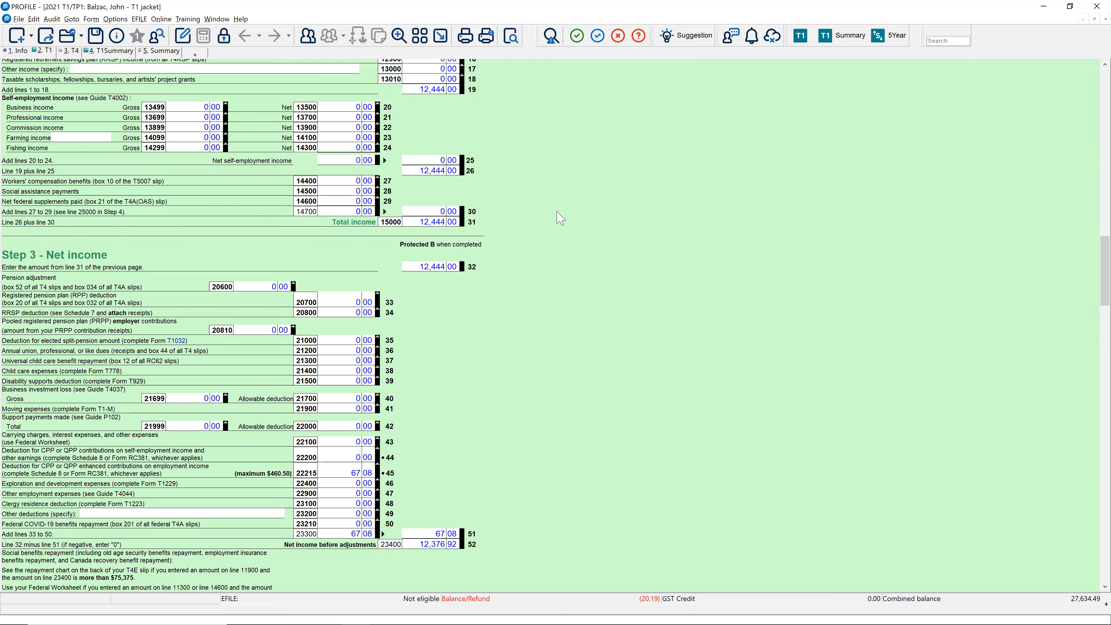
Step: Bring up the Form Explorer, make its window taller and reposition it, and open the T4 form
{"action": "key", "text": "F4"}
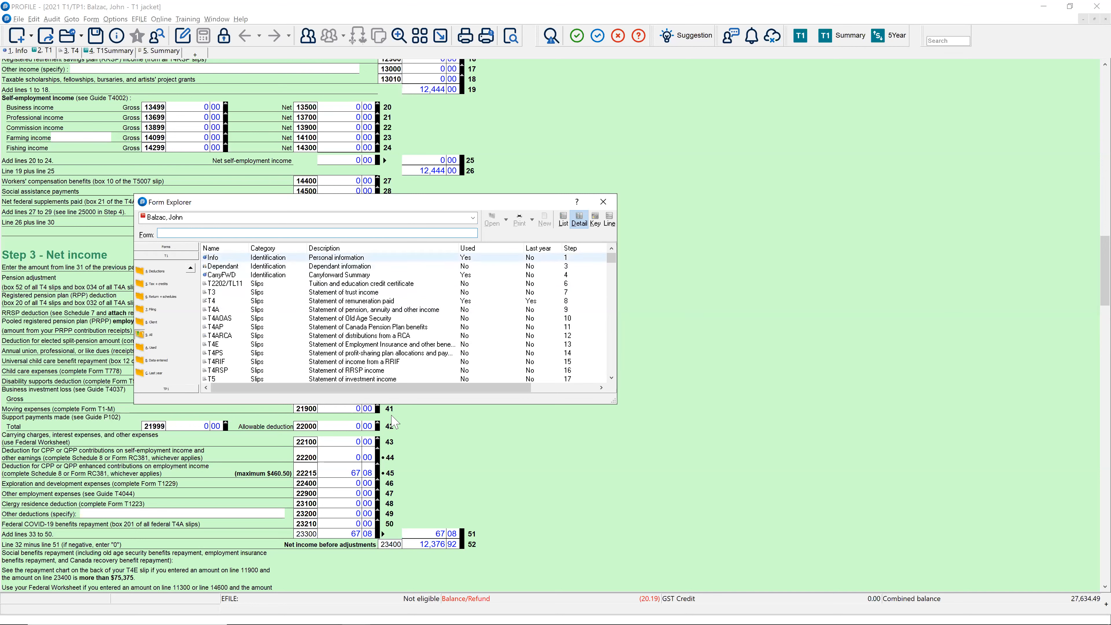
{"action": "left_click_drag", "start_coordinate": [389, 403], "coordinate": [389, 580]}
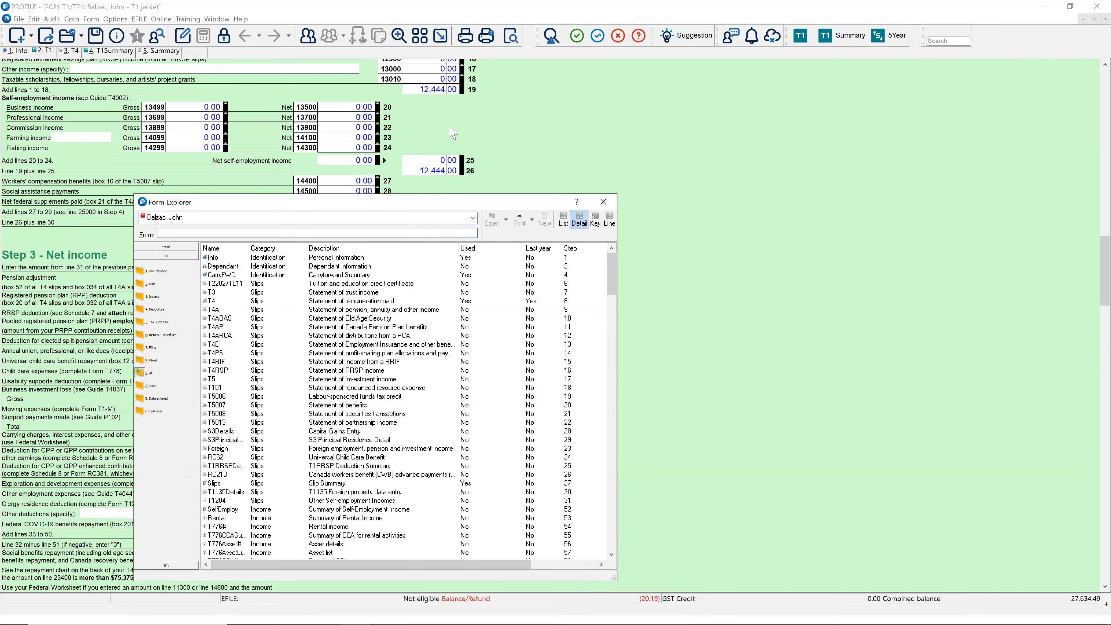
{"action": "left_click_drag", "start_coordinate": [373, 208], "coordinate": [452, 133]}
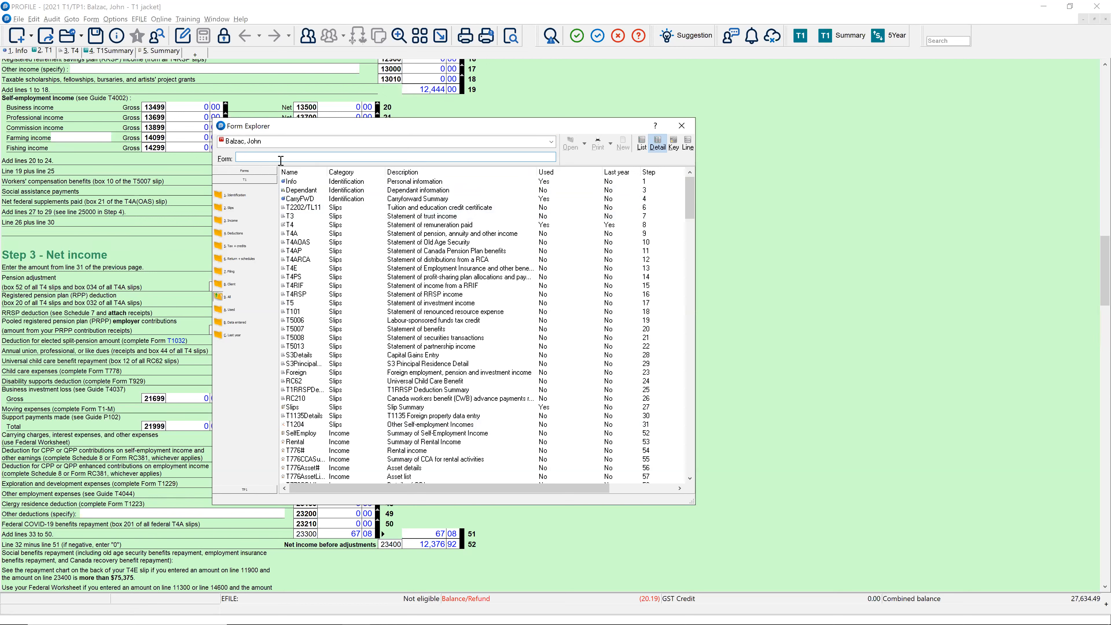
{"action": "type", "text": "t4"}
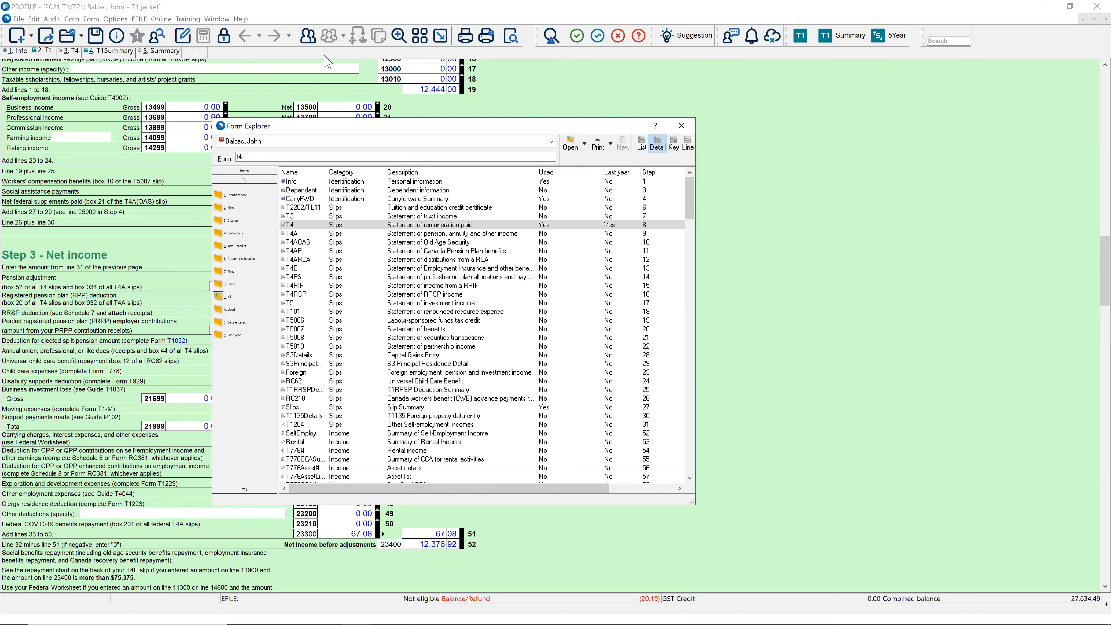
{"action": "key", "text": "Return"}
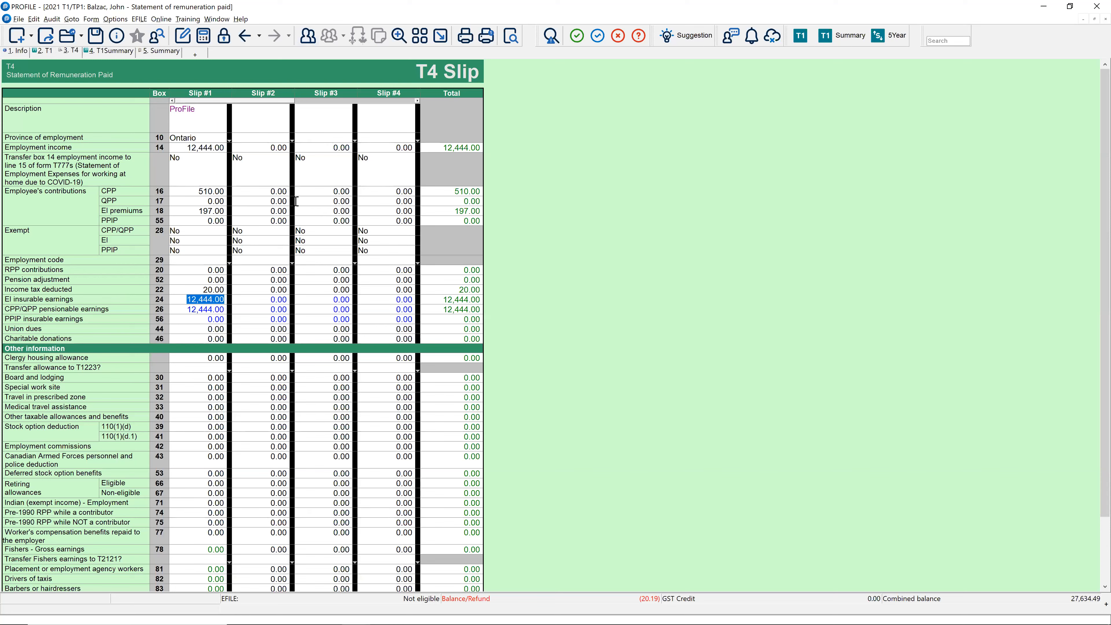
Step: Open the T5 statement of investment income through the Form Explorer
{"action": "key", "text": "F4"}
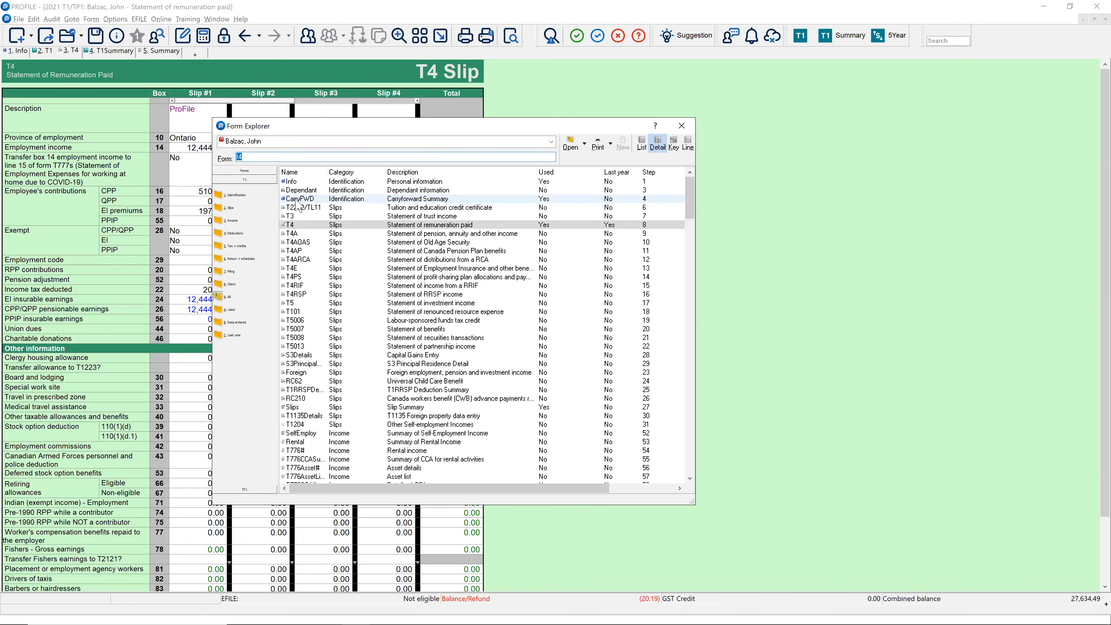
{"action": "type", "text": "t5"}
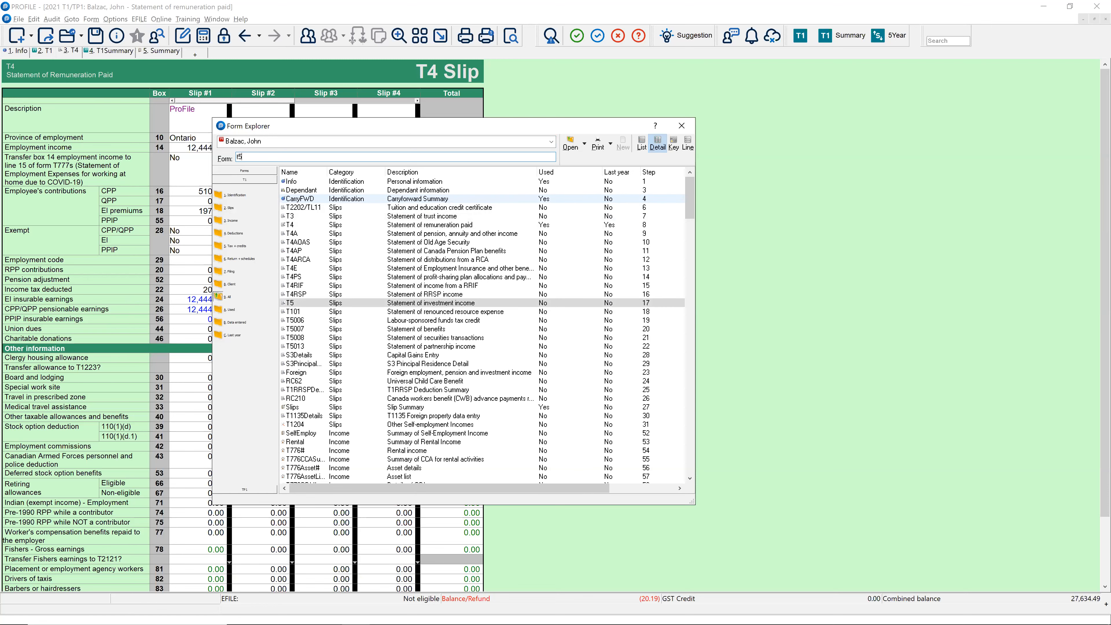
{"action": "key", "text": "Return"}
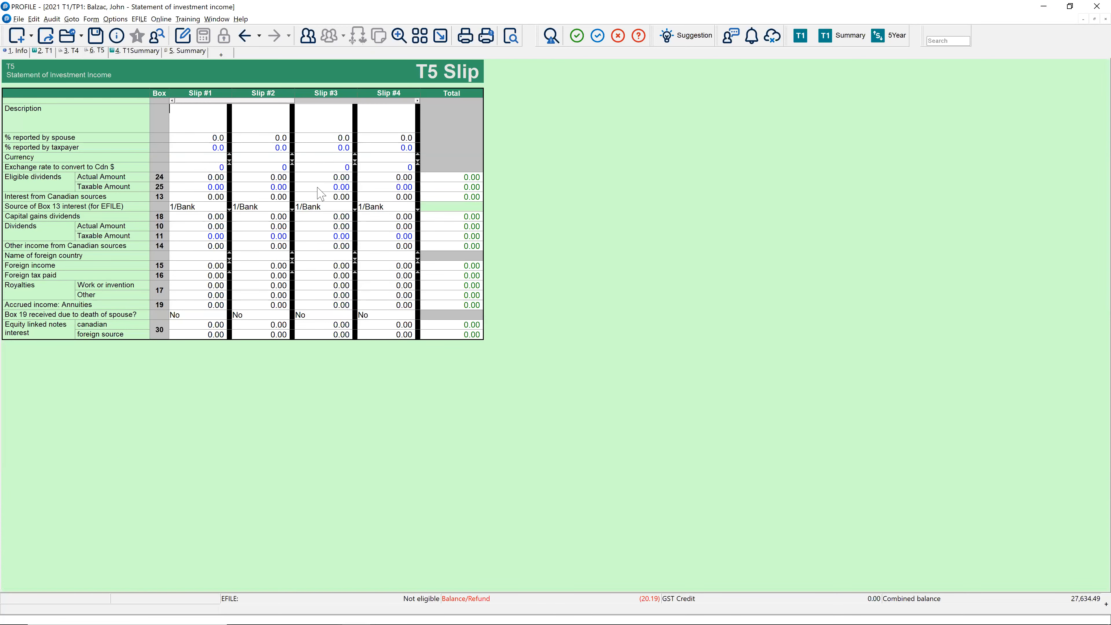
Step: Find the Dependant form in the Form Explorer with the search text "dep" and open it
{"action": "key", "text": "F4"}
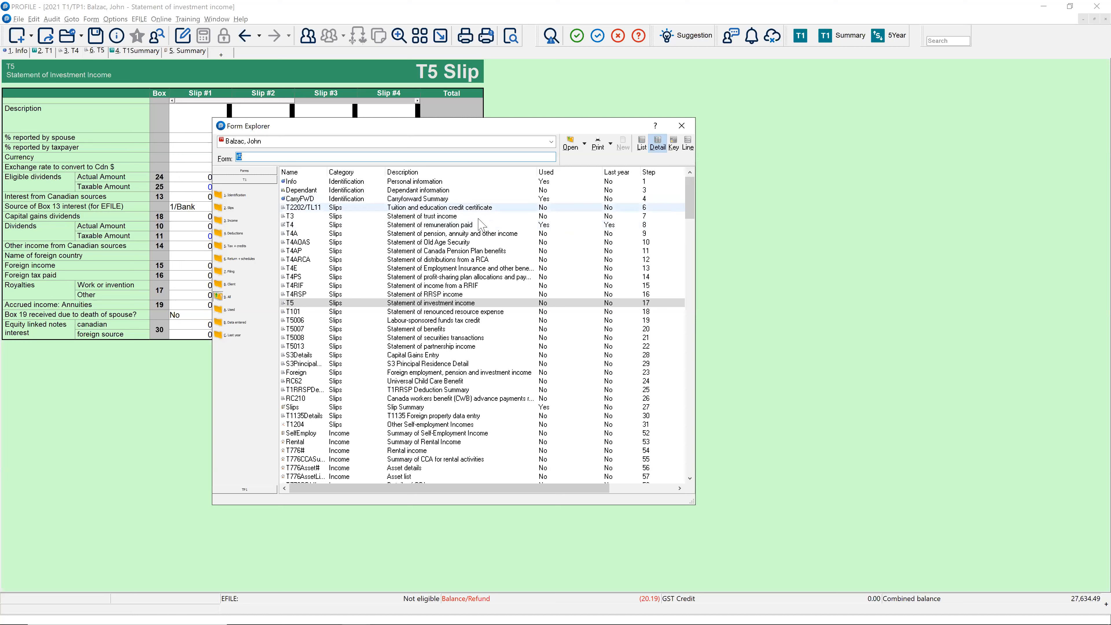
{"action": "left_click", "coordinate": [271, 155]}
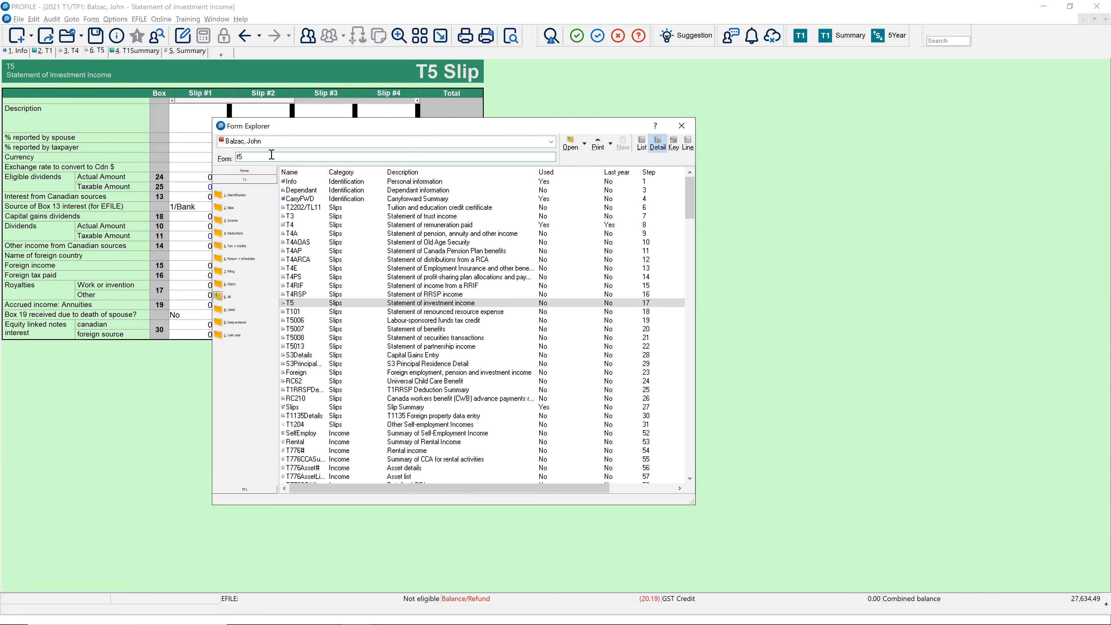
{"action": "left_click_drag", "start_coordinate": [272, 155], "coordinate": [232, 156]}
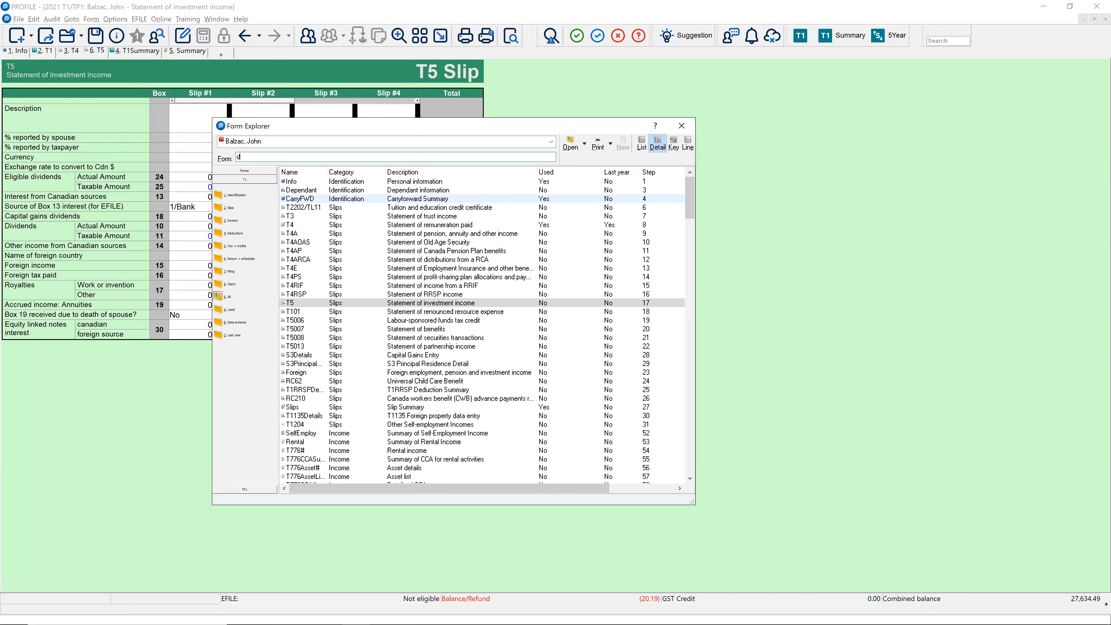
{"action": "type", "text": "ep"}
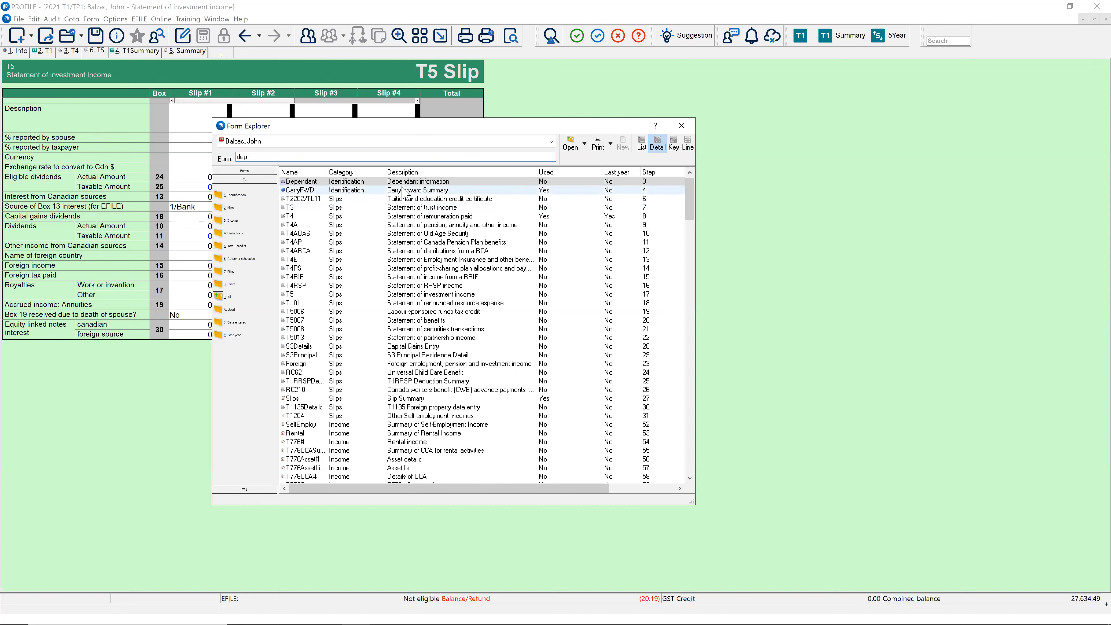
{"action": "key", "text": "Return"}
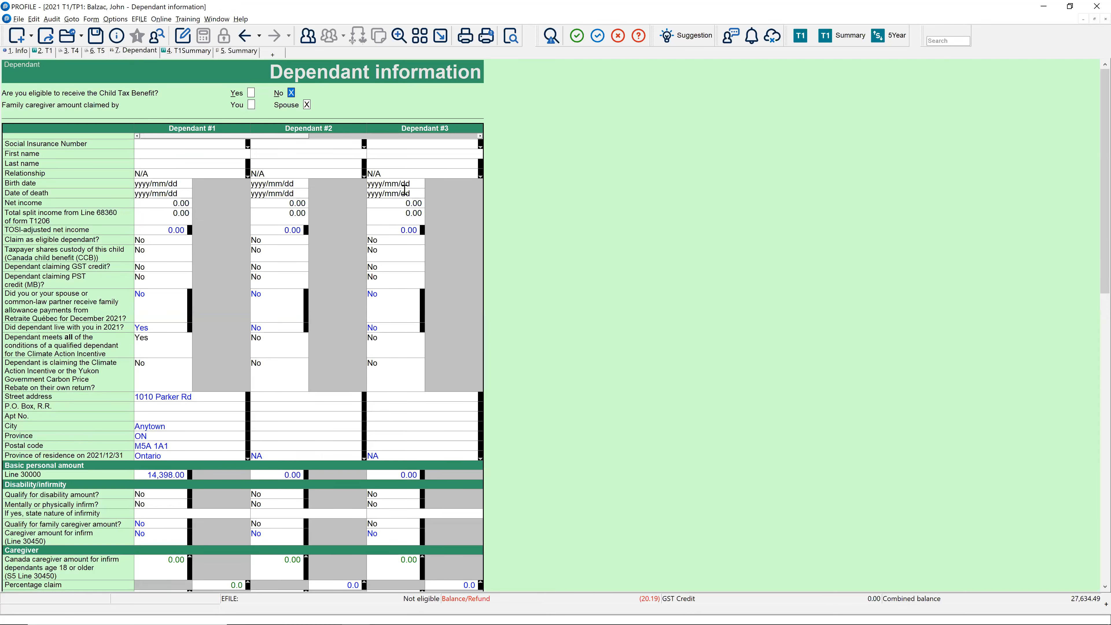
Step: Search the Form Explorer for the form "t2202", and look up forms under the keyword "tuition"
{"action": "key", "text": "F4"}
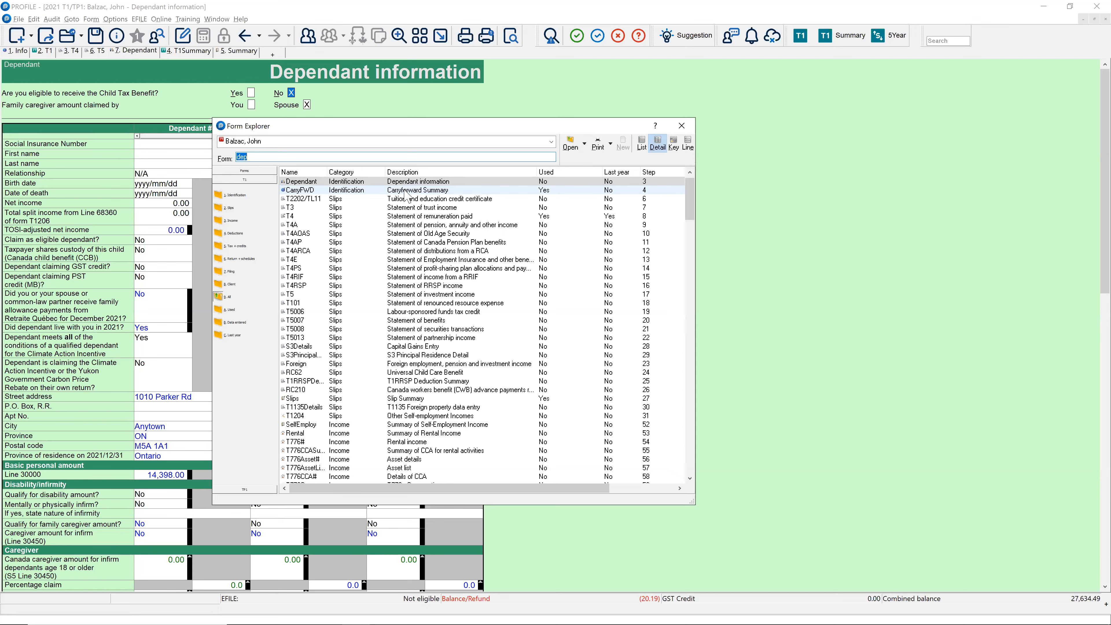
{"action": "type", "text": "t2202"}
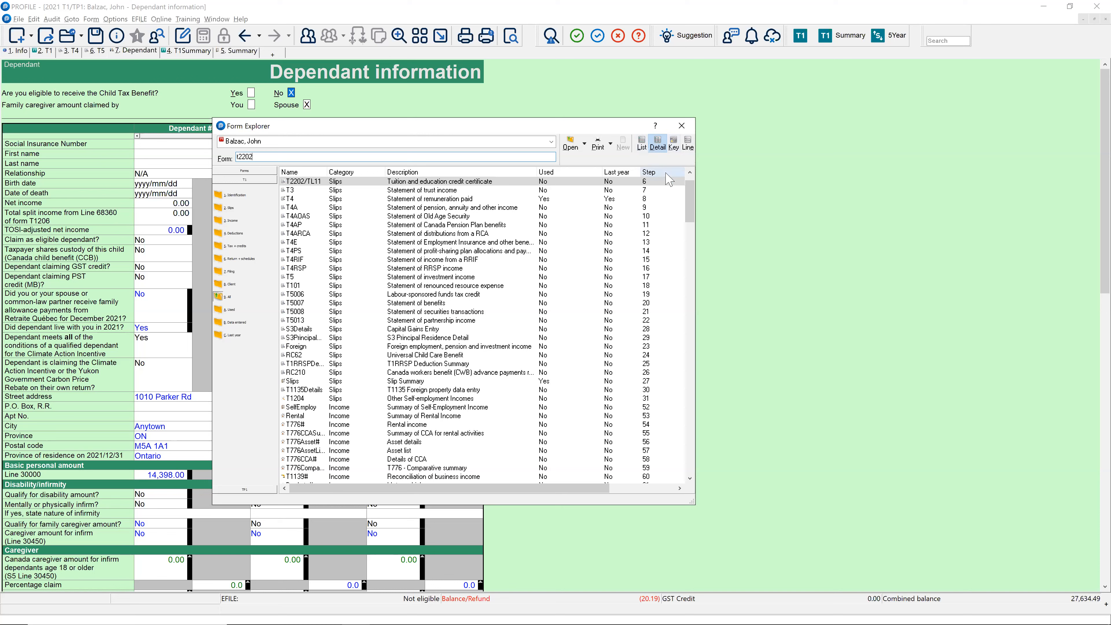
{"action": "left_click", "coordinate": [673, 148]}
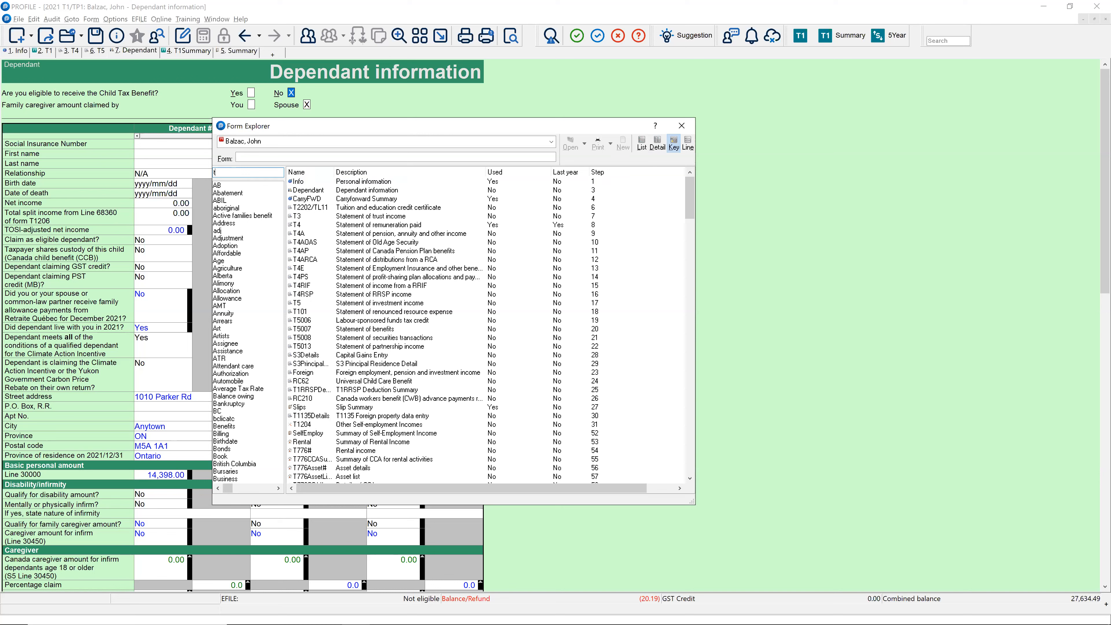
{"action": "type", "text": "tuition"}
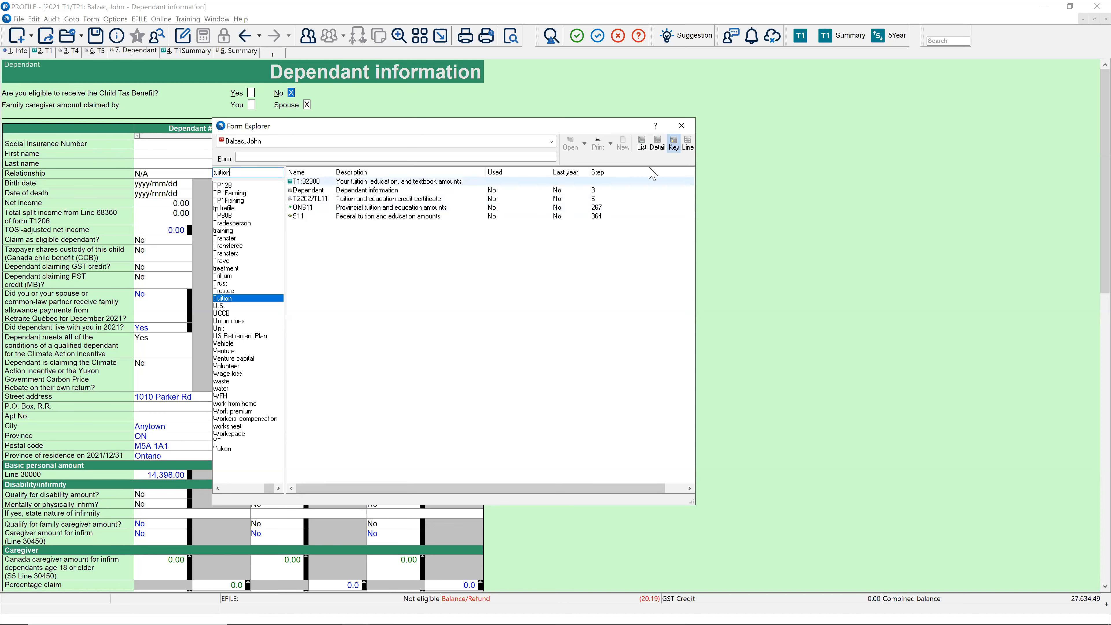
Step: Switch the Form Explorer to its line-number view, widen the Line number column, and close the explorer
{"action": "left_click", "coordinate": [657, 147]}
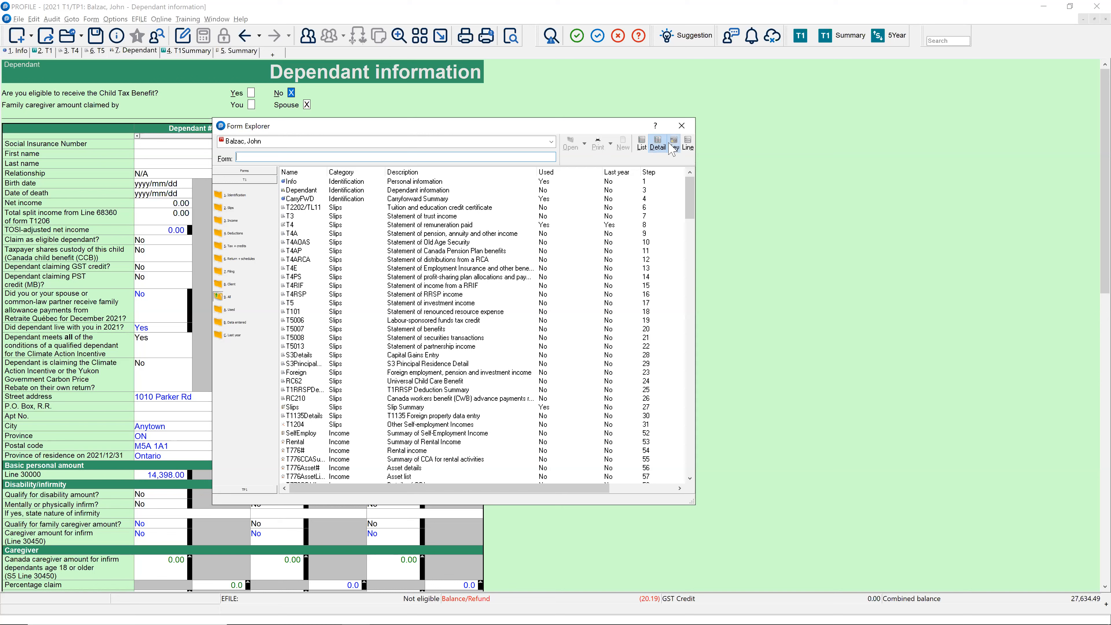
{"action": "left_click", "coordinate": [672, 149]}
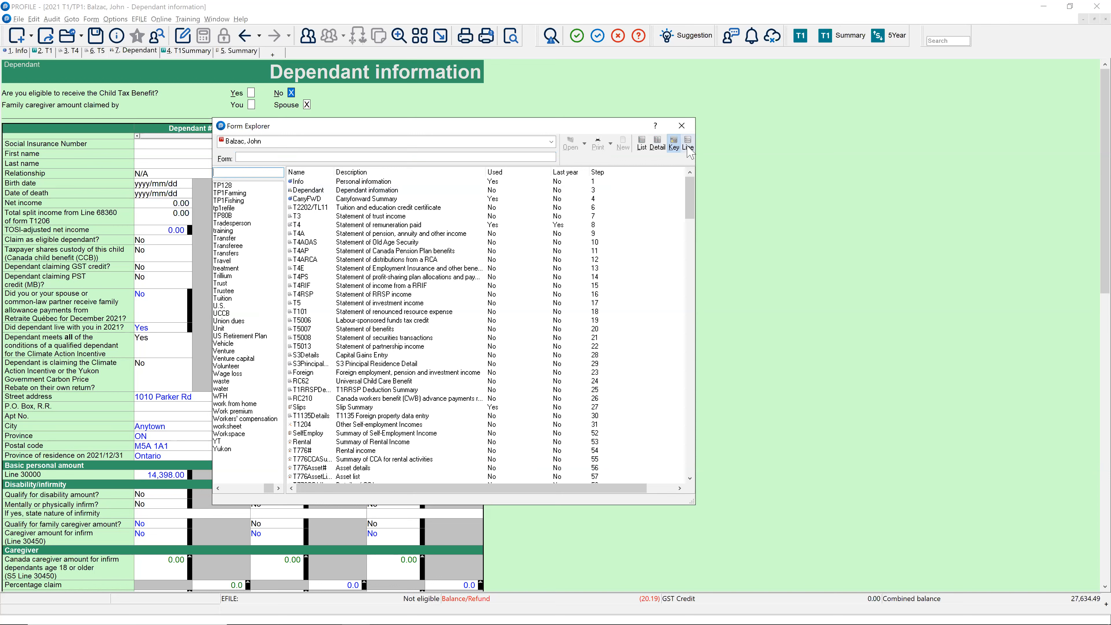
{"action": "left_click", "coordinate": [687, 144]}
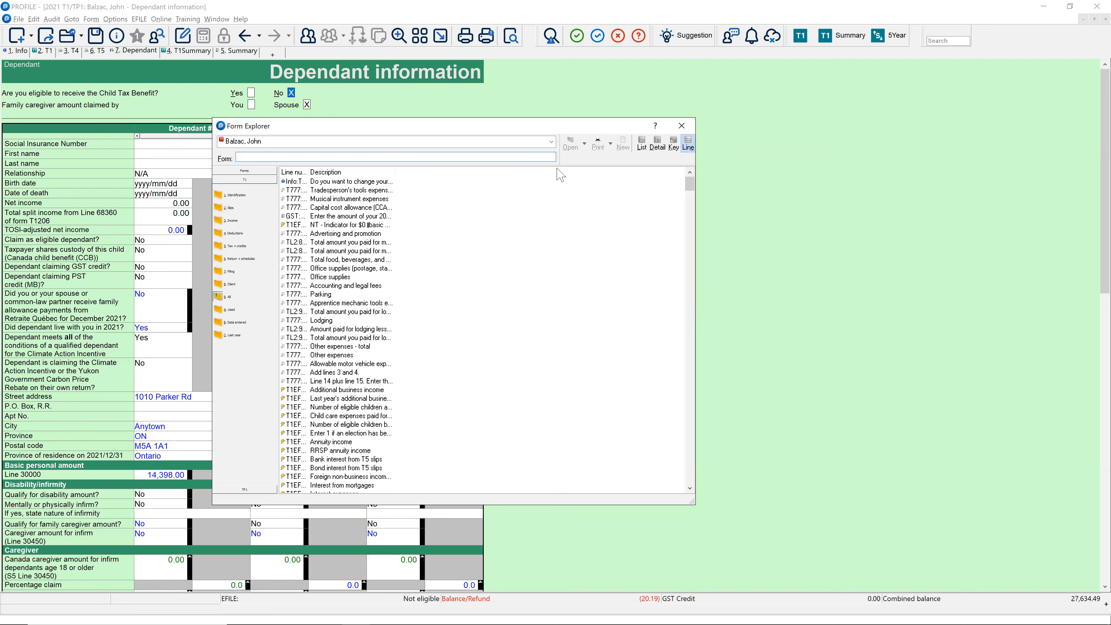
{"action": "left_click_drag", "start_coordinate": [308, 171], "coordinate": [378, 184]}
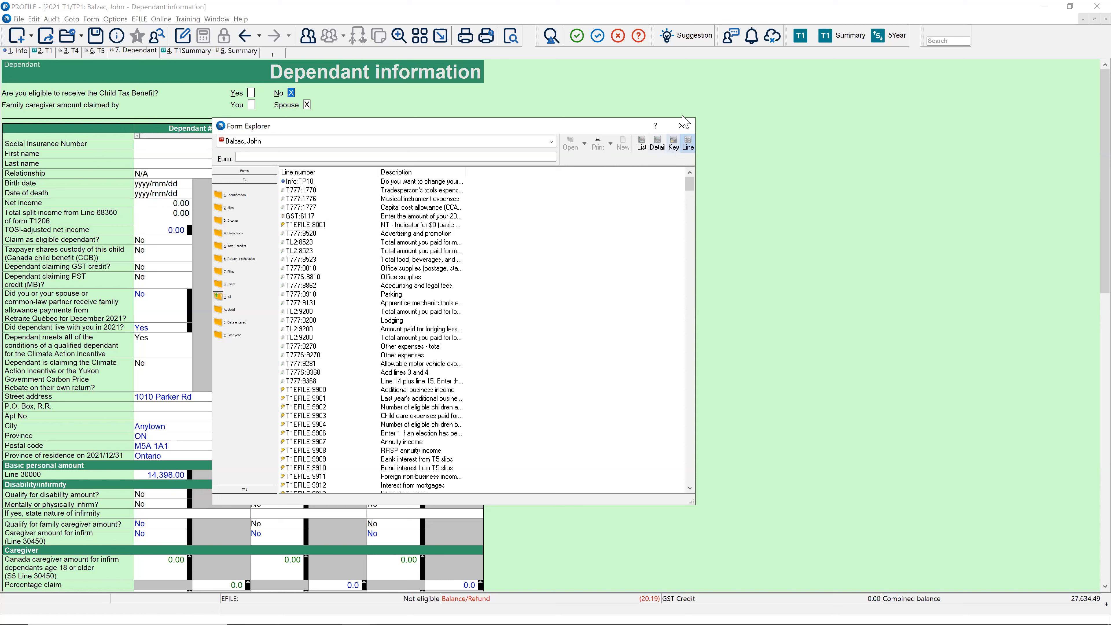
{"action": "left_click", "coordinate": [686, 128]}
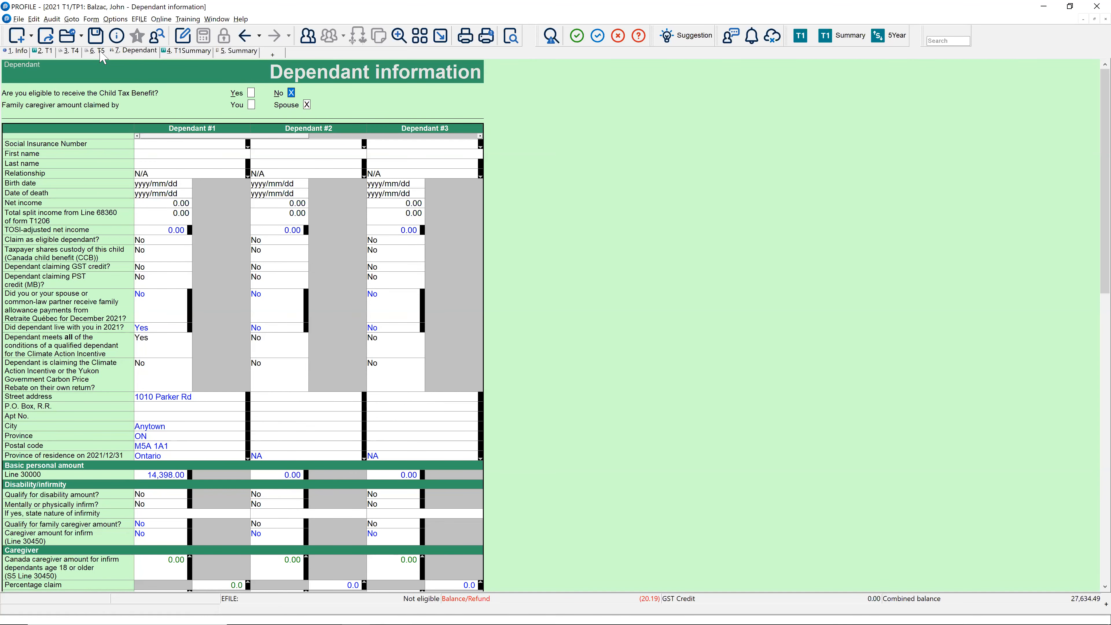
Step: Return to the open T5 slip and from there to the open T4 slip
{"action": "left_click", "coordinate": [100, 51]}
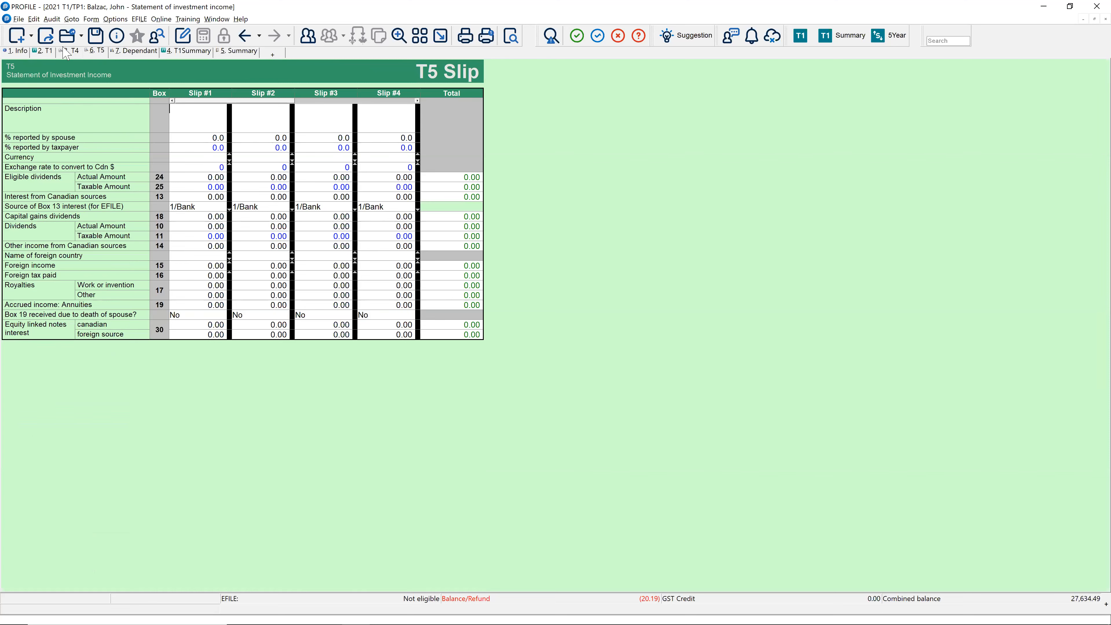
{"action": "left_click", "coordinate": [68, 50]}
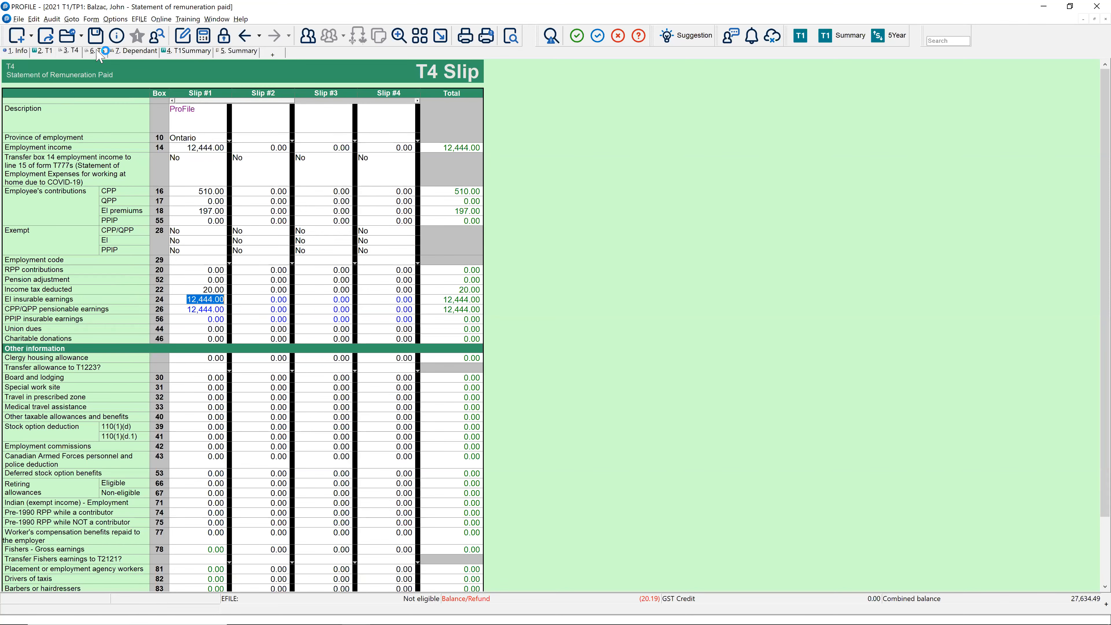
Step: Bring up the ProFile QuickStart window, view its T2 module page, and close it
{"action": "key", "text": "alt+Tab"}
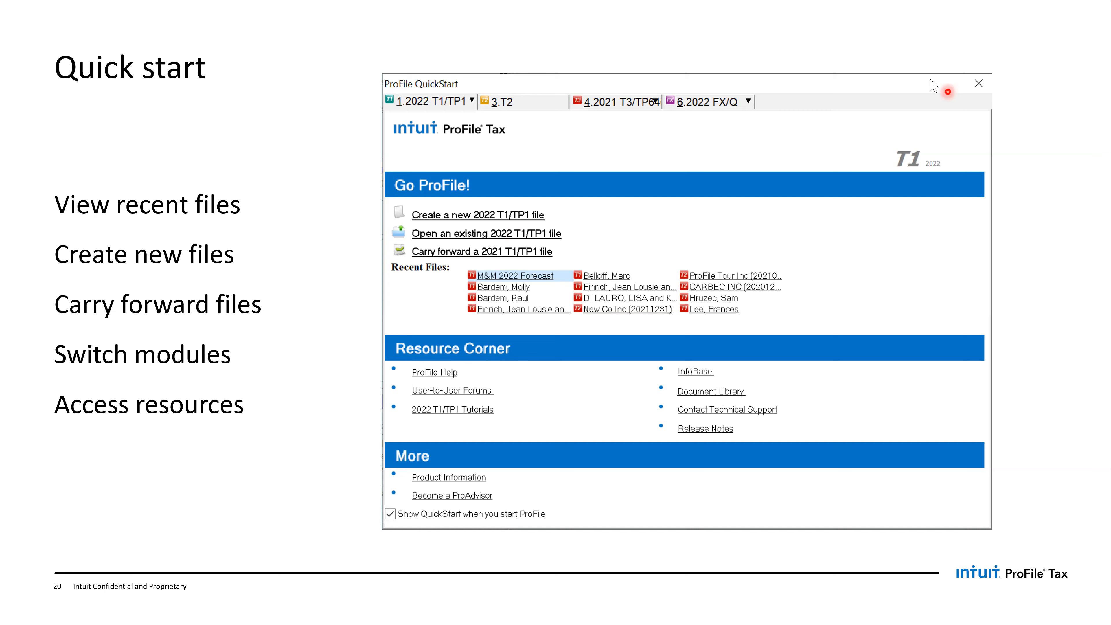
{"action": "key", "text": "alt+Tab"}
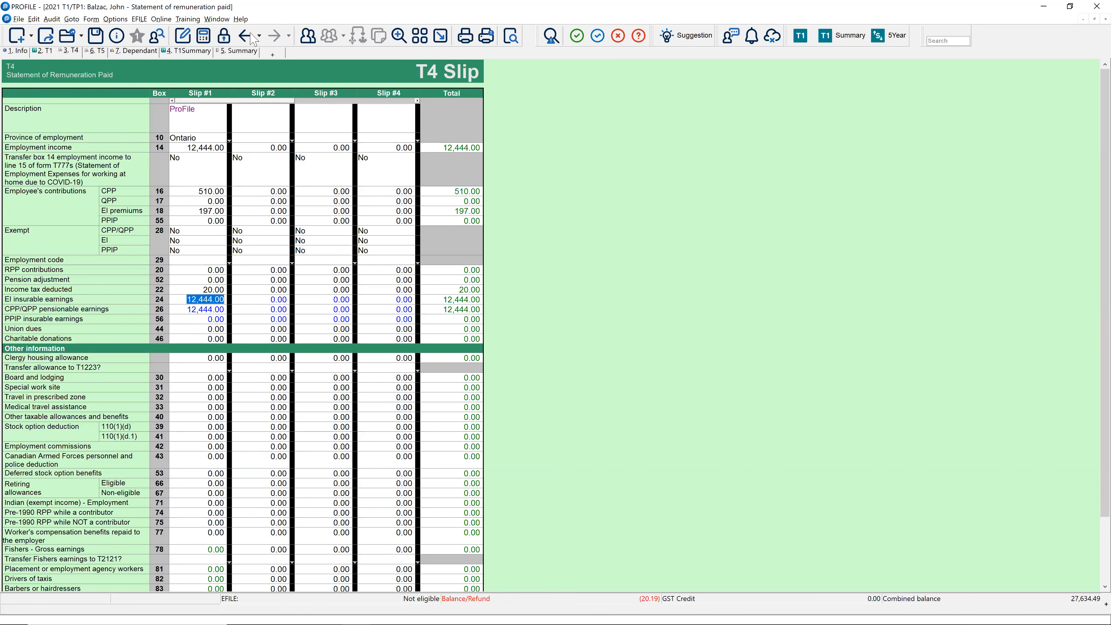
{"action": "left_click", "coordinate": [241, 19]}
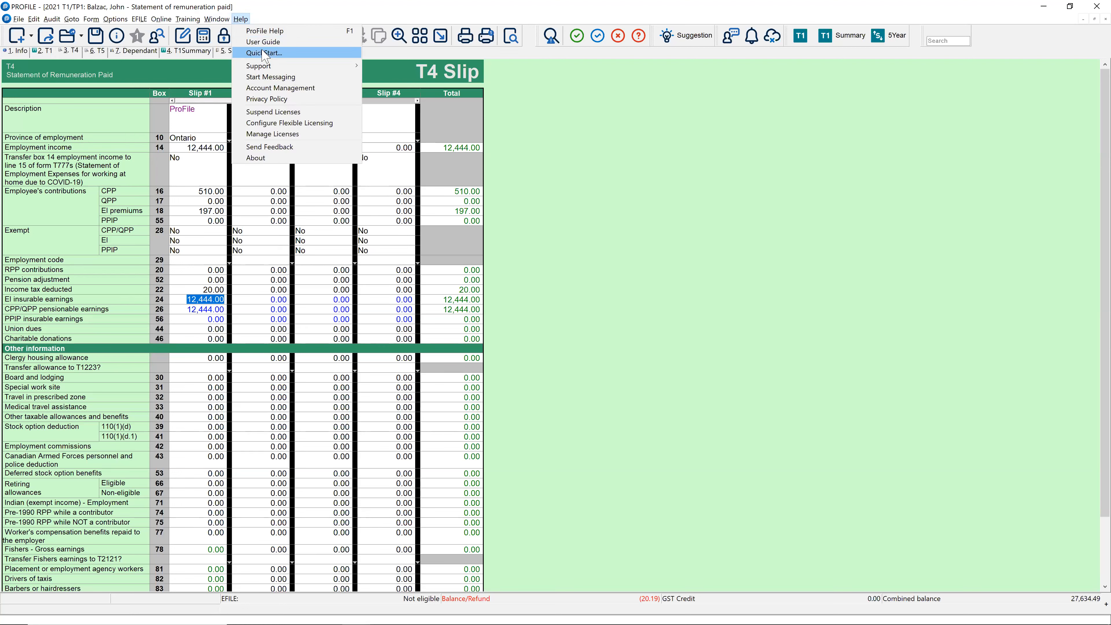
{"action": "left_click", "coordinate": [264, 52]}
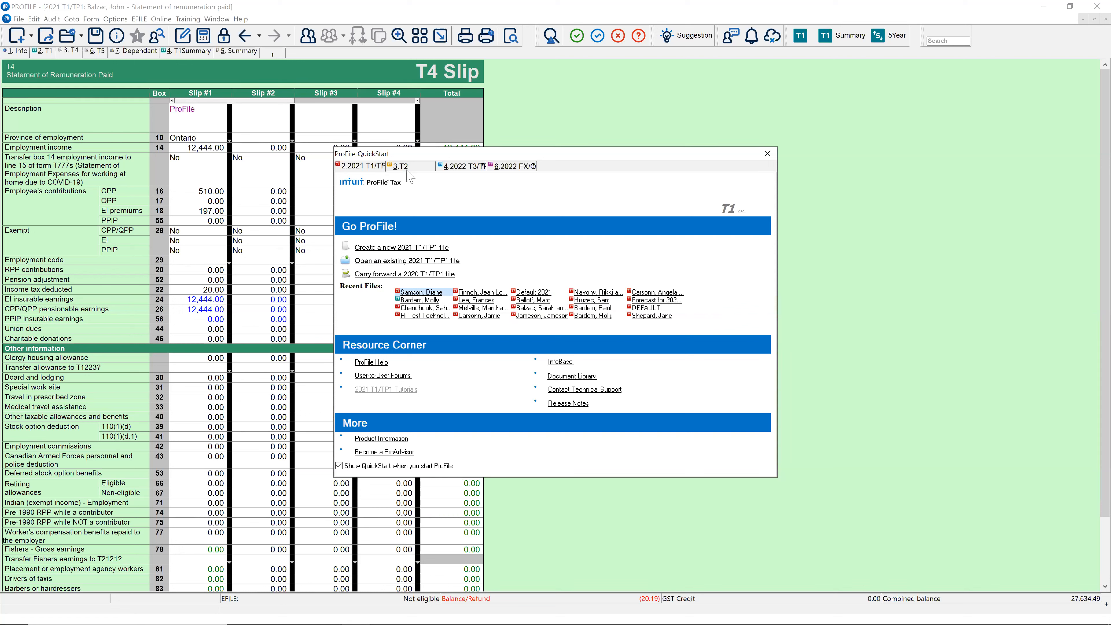
{"action": "left_click", "coordinate": [414, 165]}
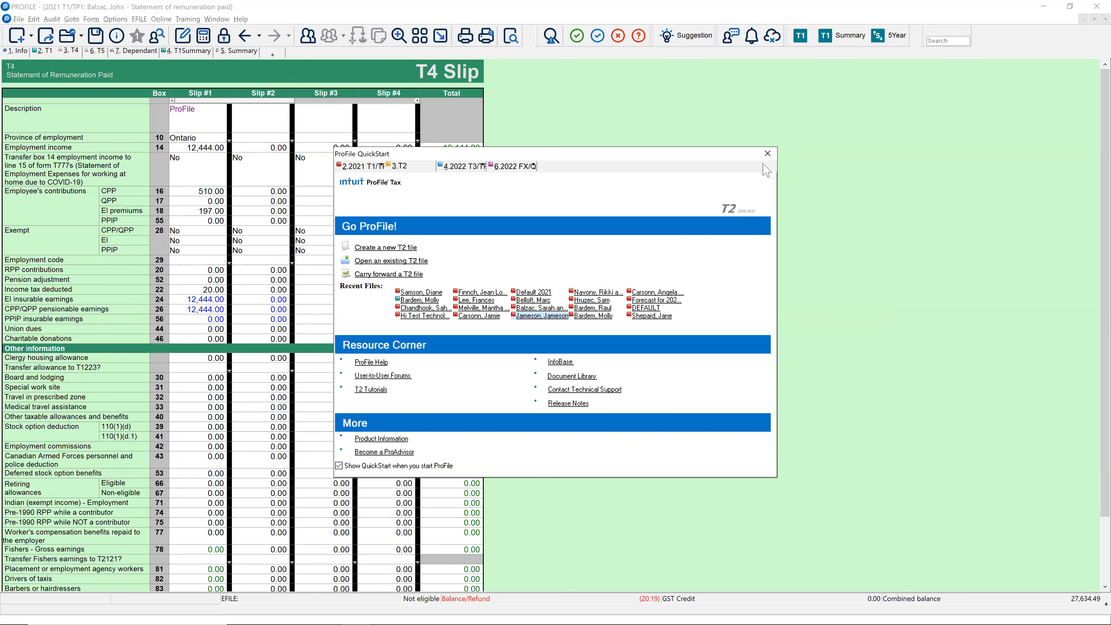
{"action": "left_click", "coordinate": [767, 152]}
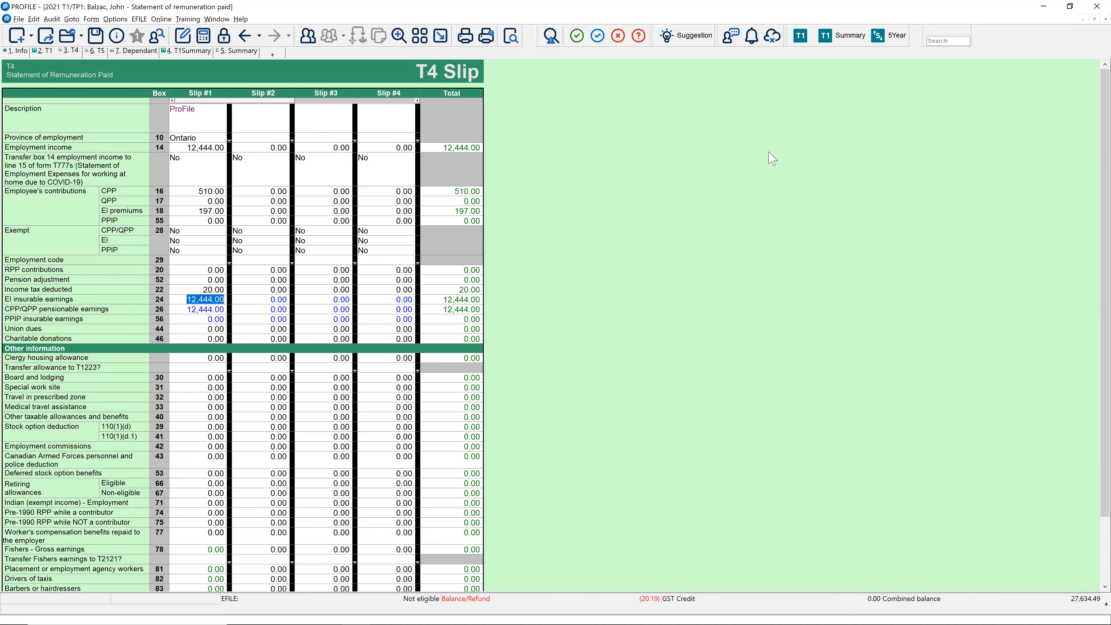
Step: Open the 5 Year Tax Summary through the Form Explorer with the search text "5year"
{"action": "key", "text": "alt+Tab"}
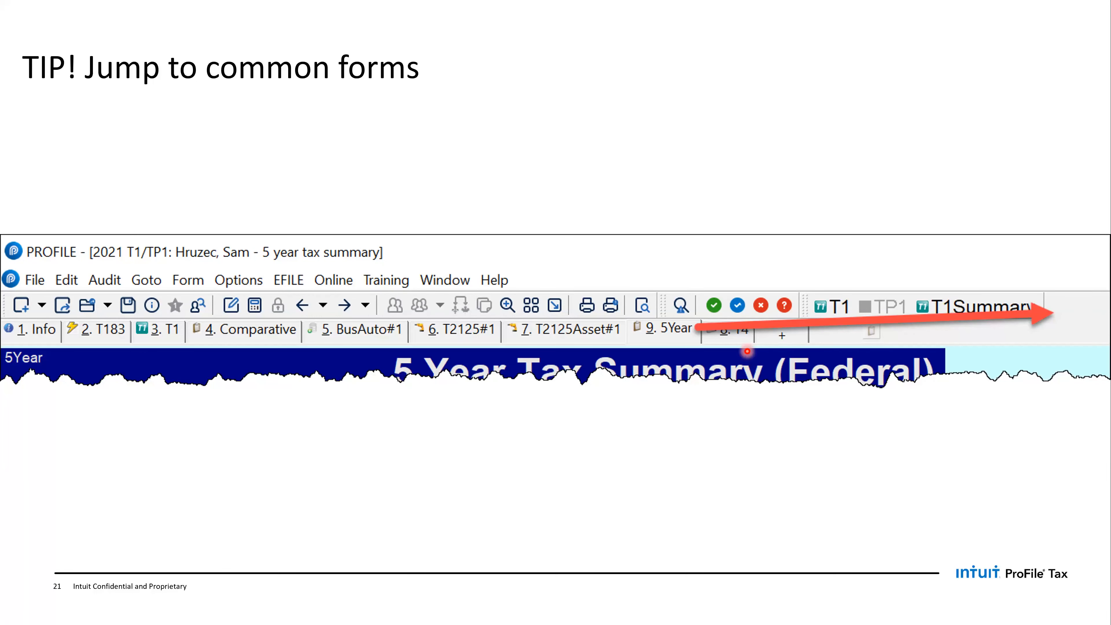
{"action": "key", "text": "alt+Tab"}
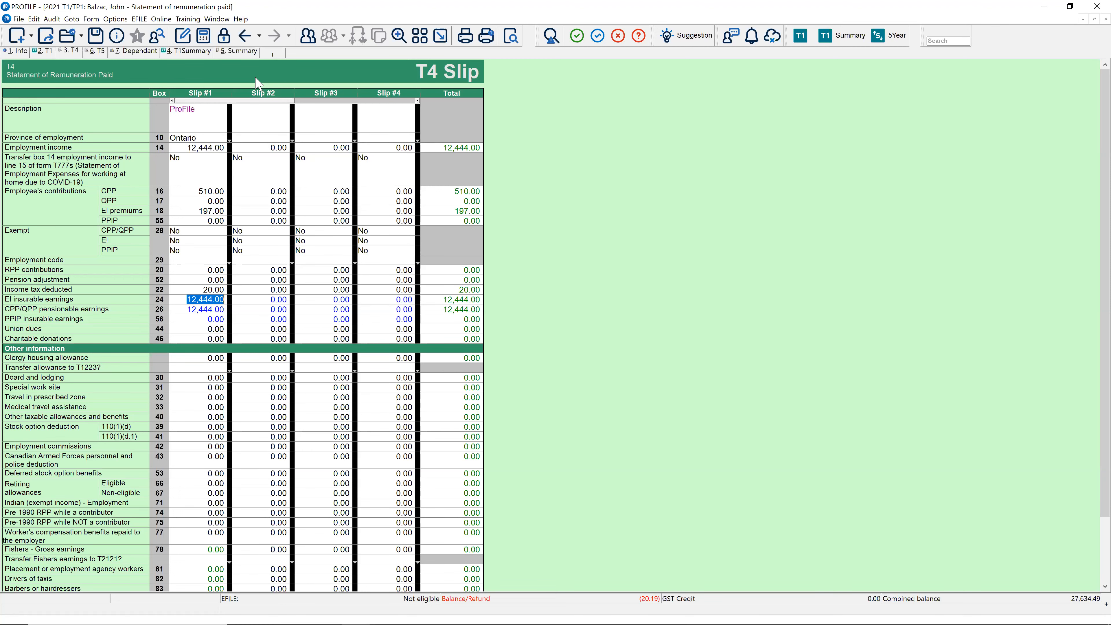
{"action": "key", "text": "F4"}
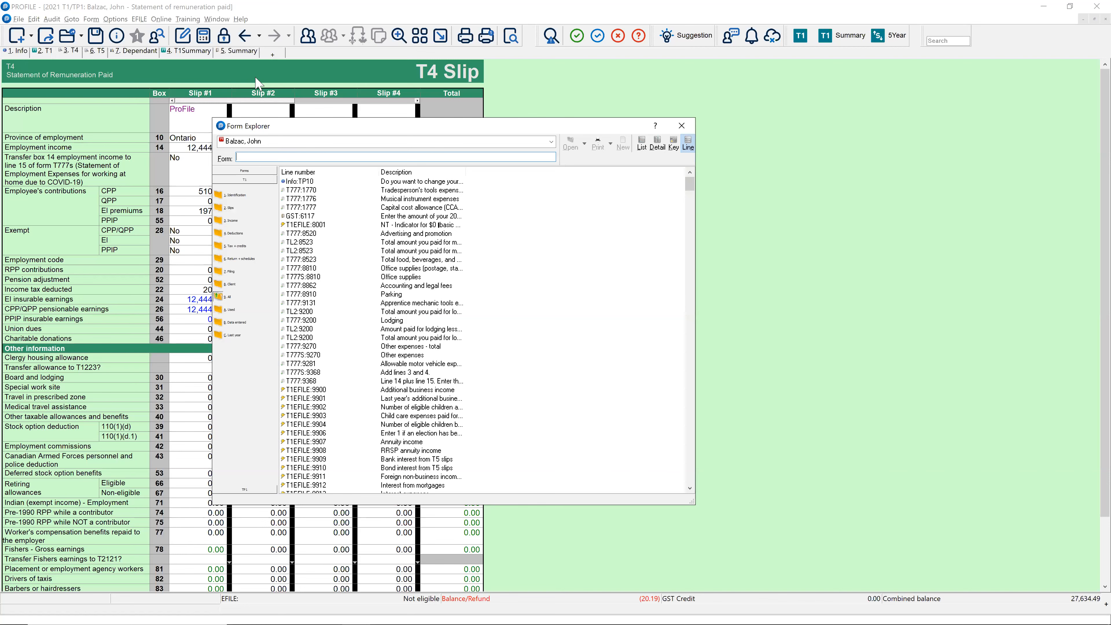
{"action": "type", "text": "5year"}
{"action": "key", "text": "Return"}
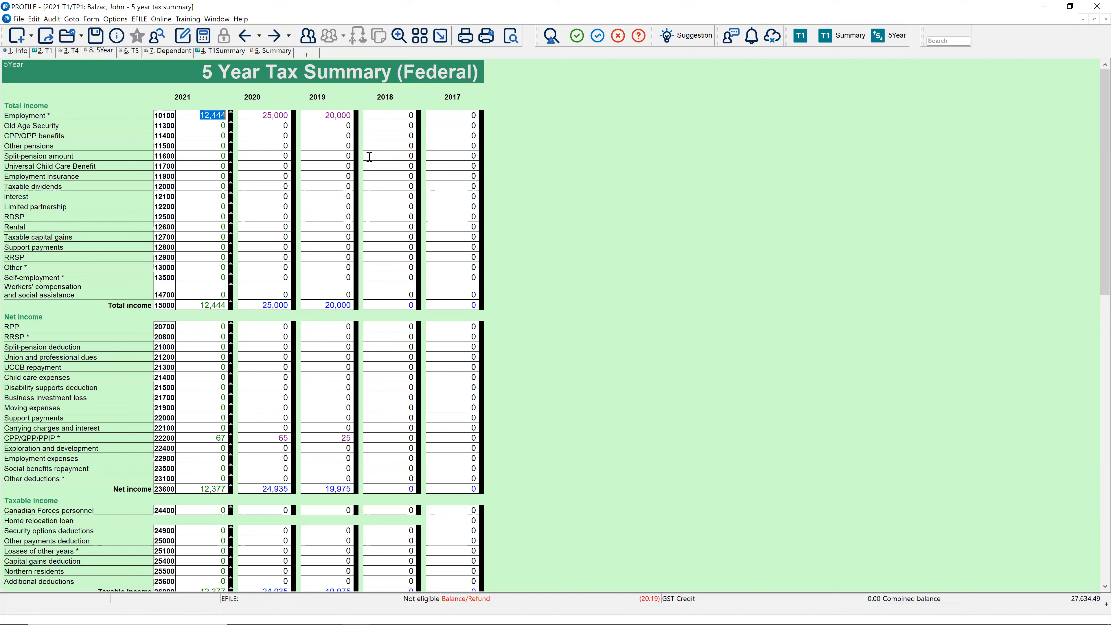
Step: Step through the employment income cells from 2021 to 2019, view the Summary form, and return to the 5Year form
{"action": "left_click", "coordinate": [327, 123]}
{"action": "left_click", "coordinate": [194, 116]}
{"action": "key", "text": "Tab"}
{"action": "key", "text": "Tab"}
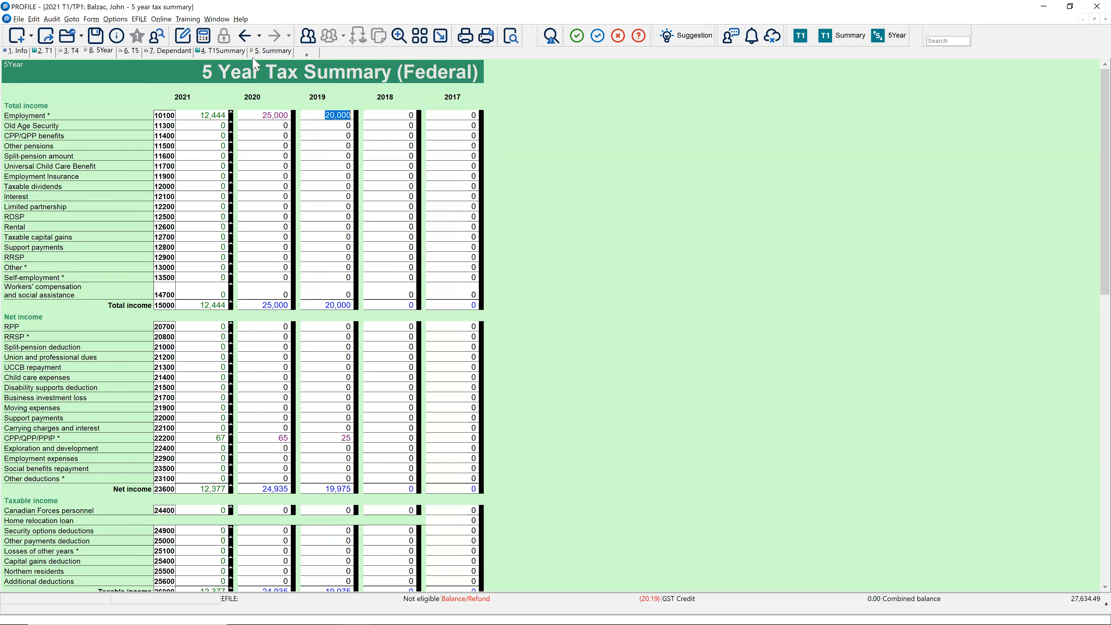
{"action": "left_click", "coordinate": [267, 52]}
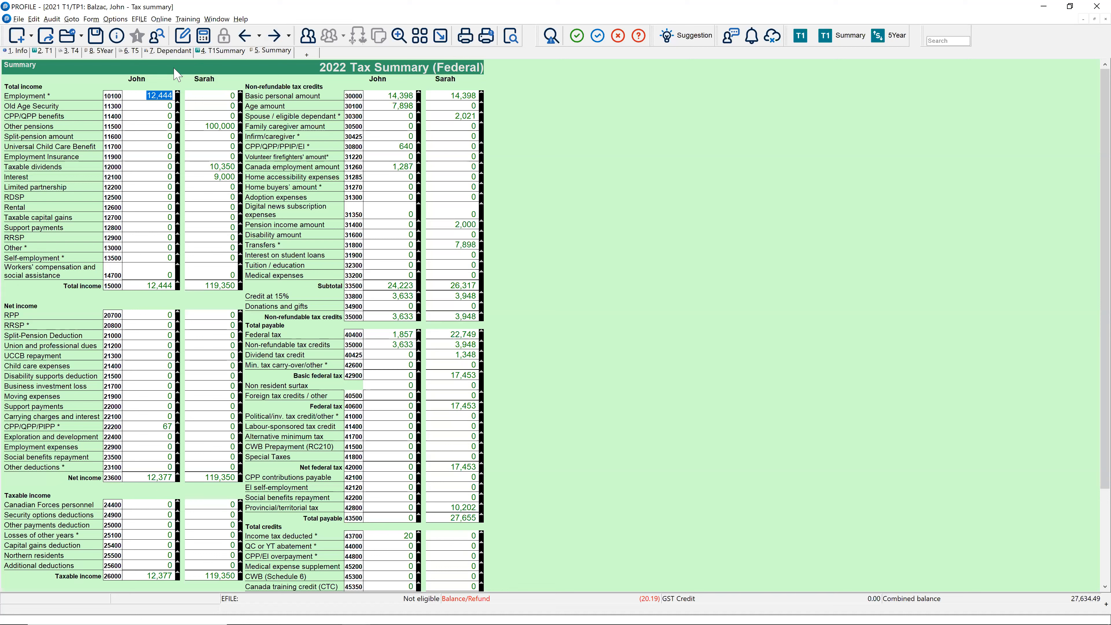
{"action": "left_click", "coordinate": [101, 51]}
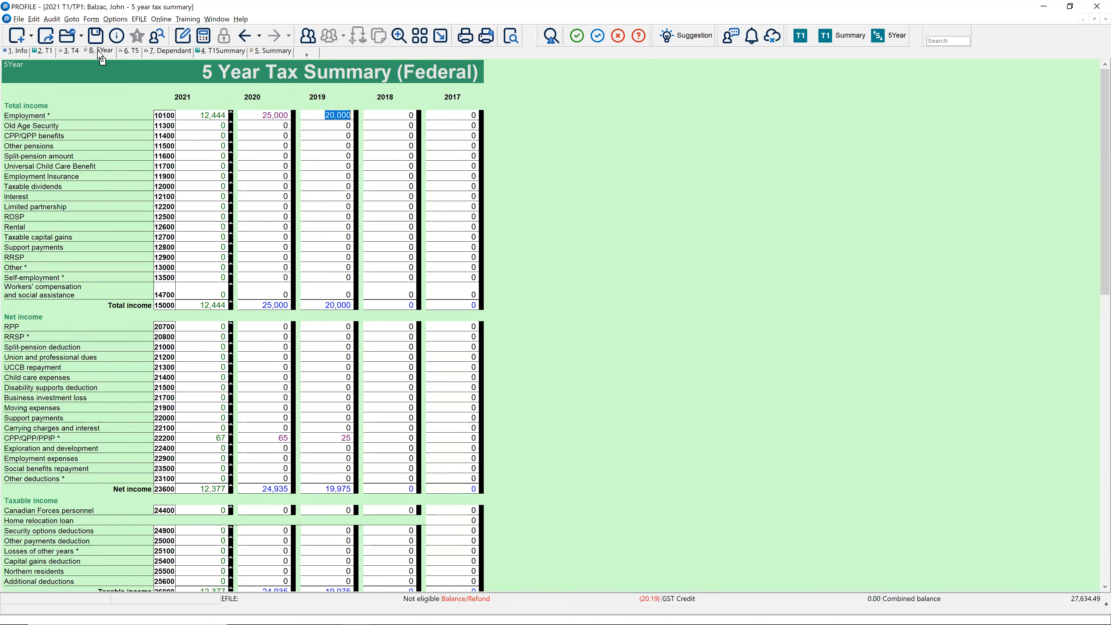
Step: Add the 5Year form as a jump shortcut beside the T1 Summary shortcut, and delete the duplicate 5Year shortcut
{"action": "left_click_drag", "start_coordinate": [100, 51], "coordinate": [107, 57]}
{"action": "left_click_drag", "start_coordinate": [110, 64], "coordinate": [849, 41]}
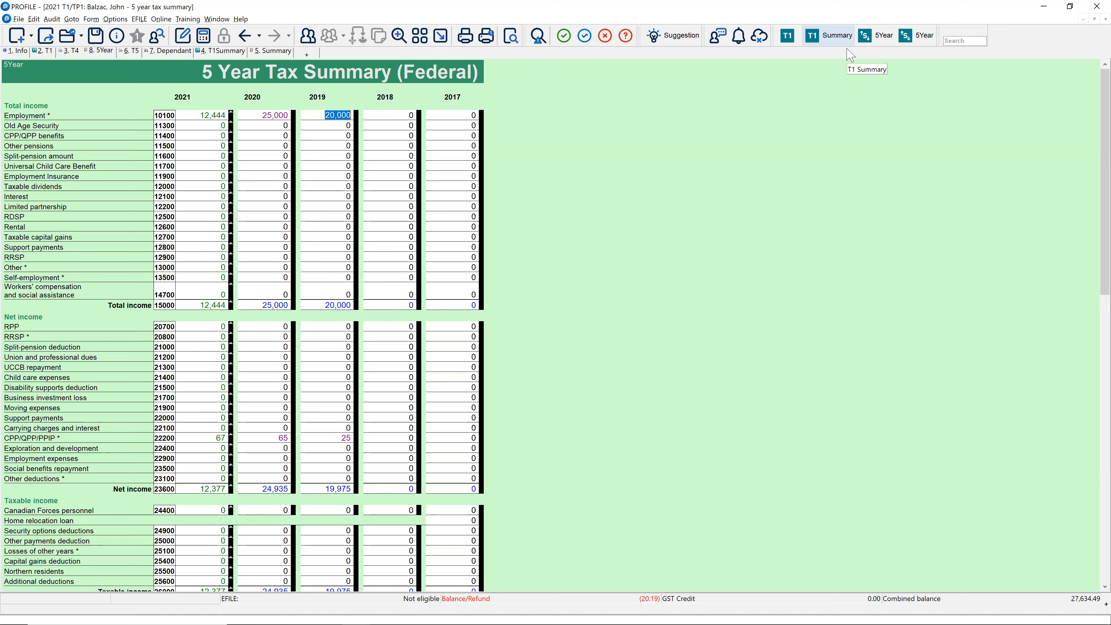
{"action": "right_click", "coordinate": [901, 42]}
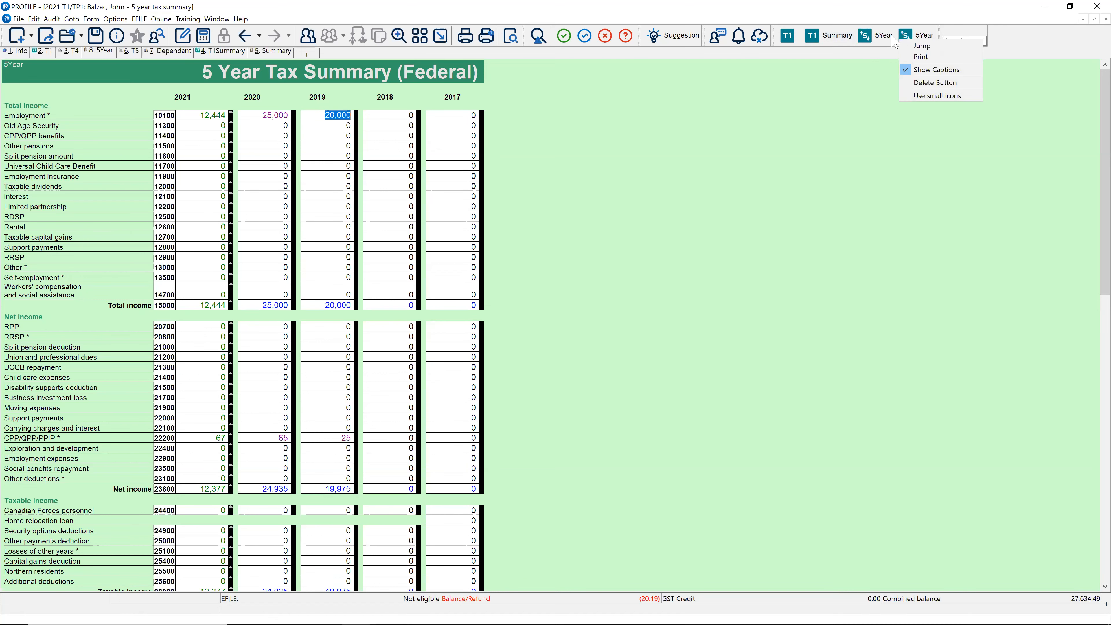
{"action": "left_click", "coordinate": [919, 83]}
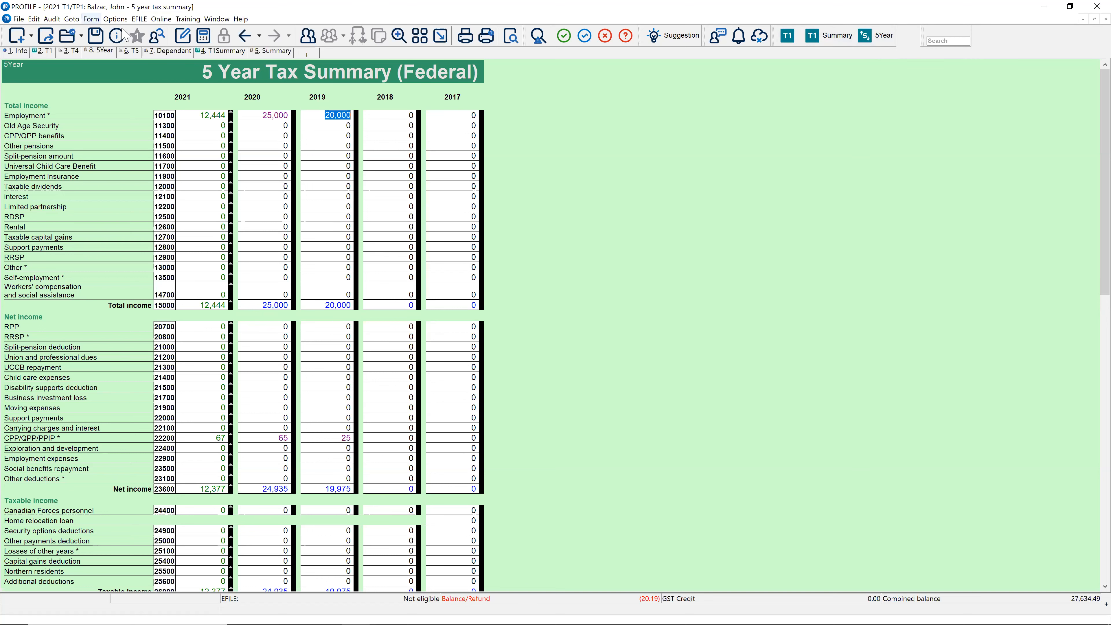
{"action": "left_click", "coordinate": [117, 19]}
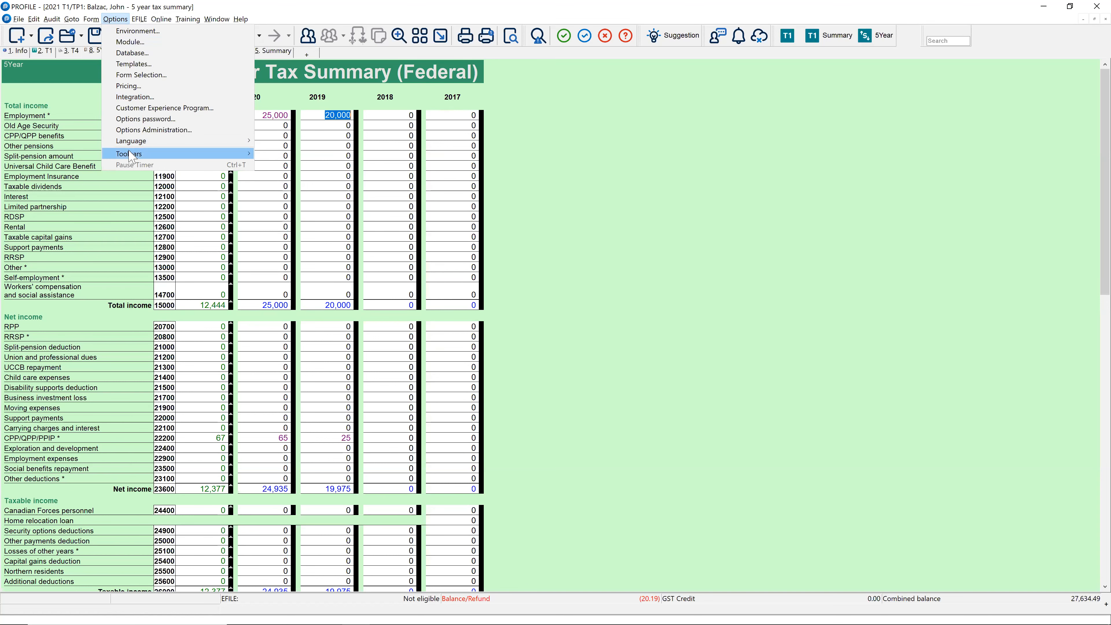
{"action": "mouse_move", "coordinate": [131, 154]}
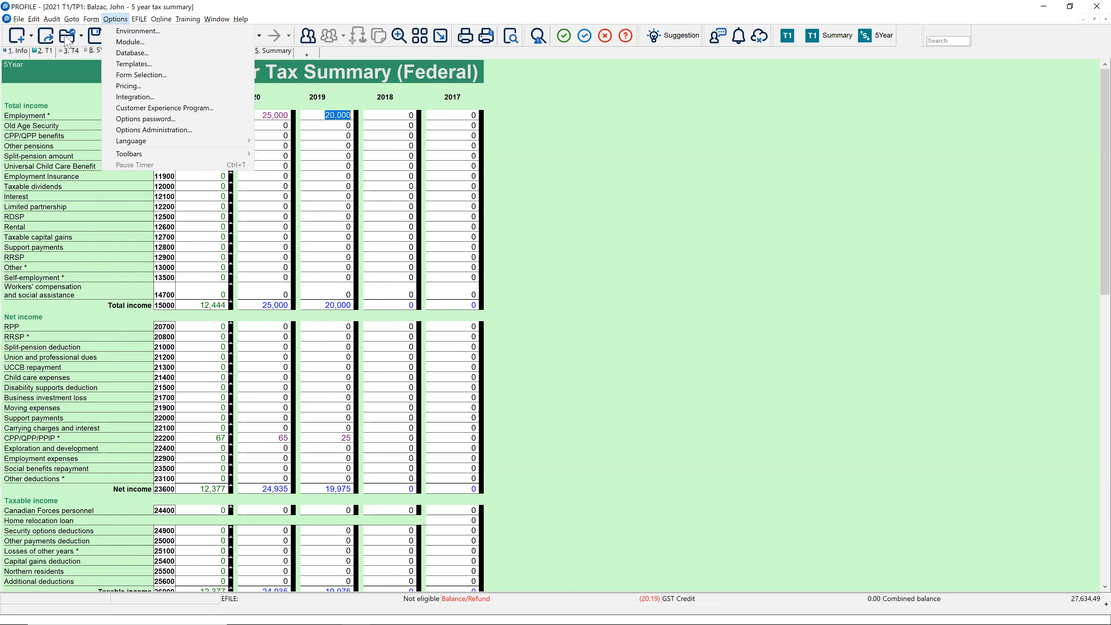
{"action": "left_click", "coordinate": [562, 131]}
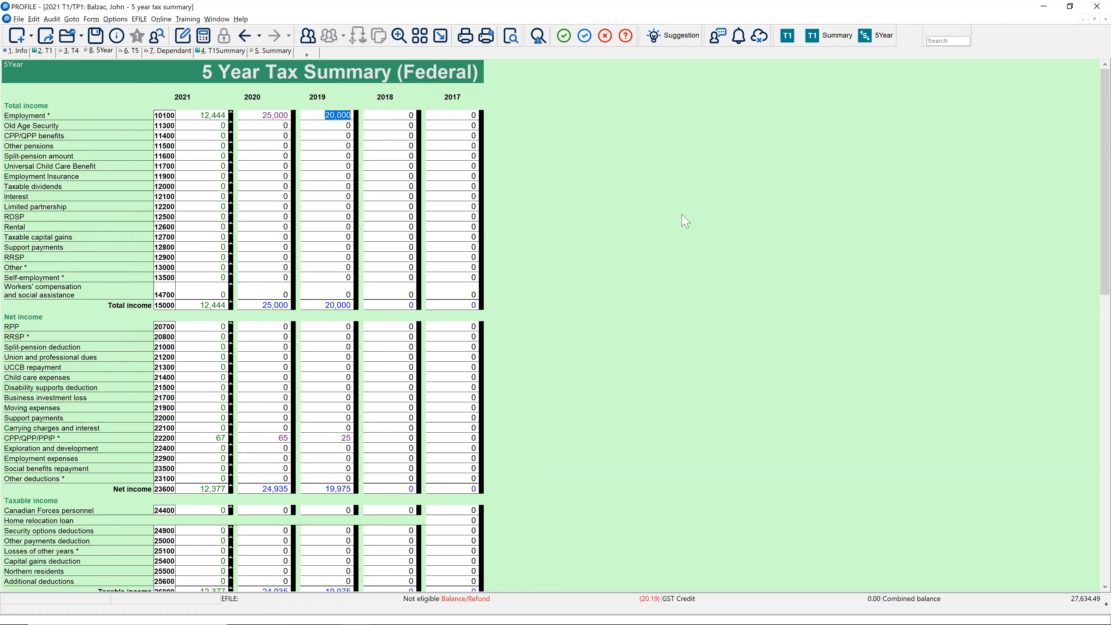
{"action": "key", "text": "alt+Tab"}
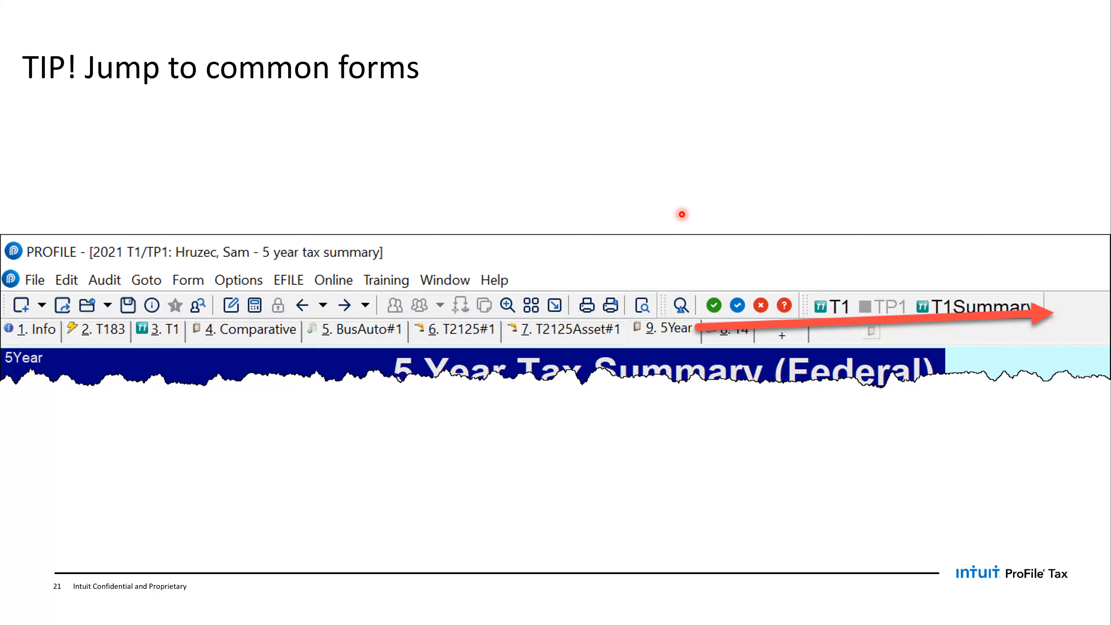
{"action": "key", "text": "Right"}
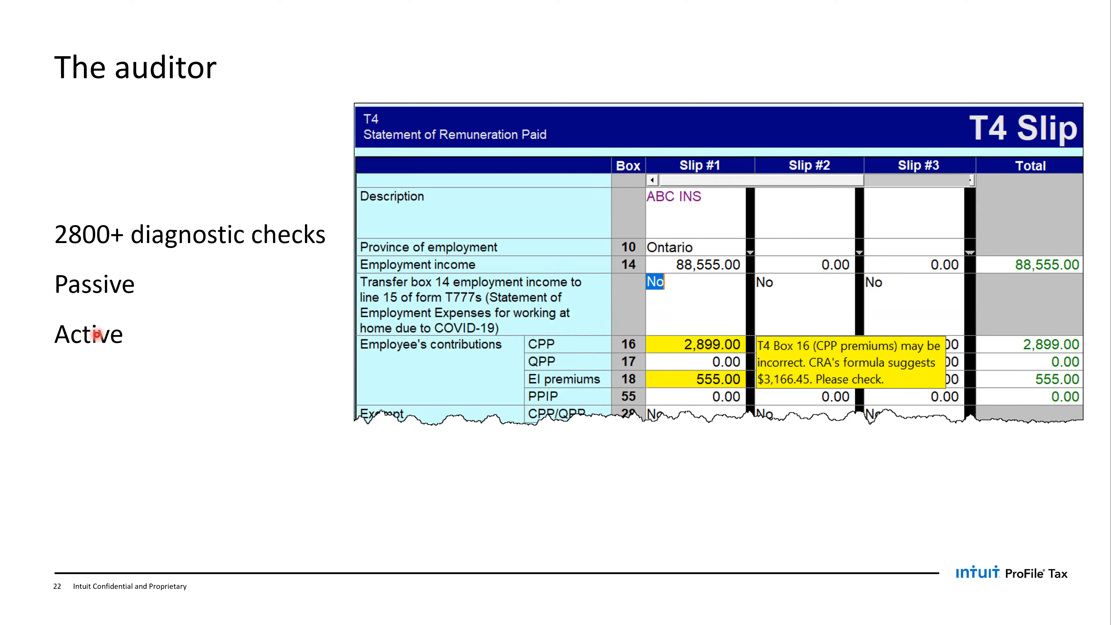
{"action": "key", "text": "alt+Tab"}
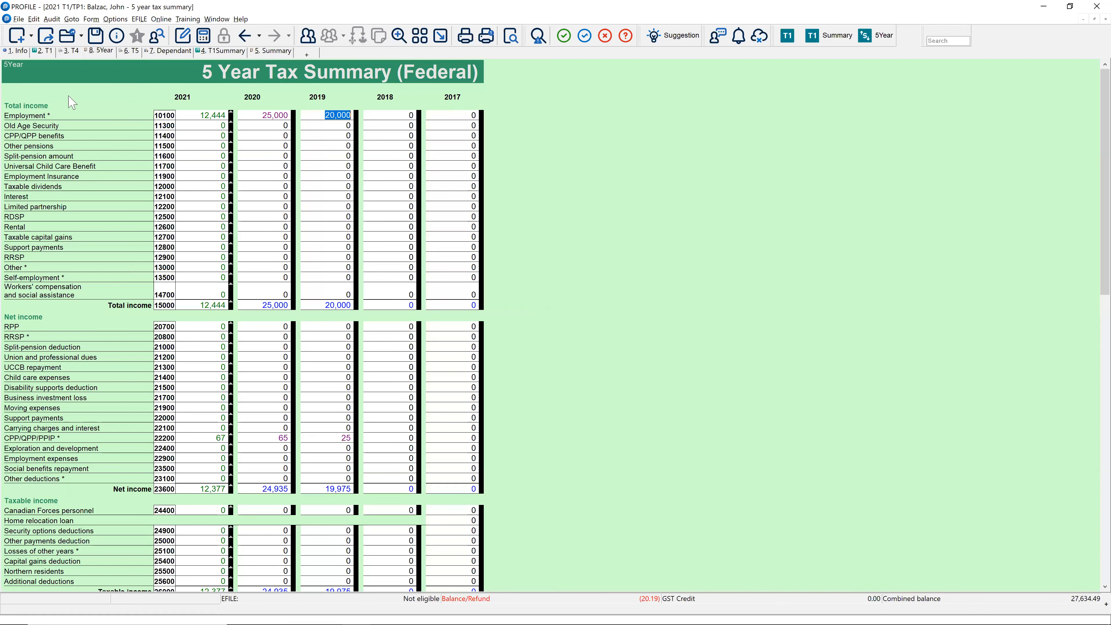
Step: Open the Info form and look through the Personal information and Filing sections
{"action": "left_click", "coordinate": [22, 51]}
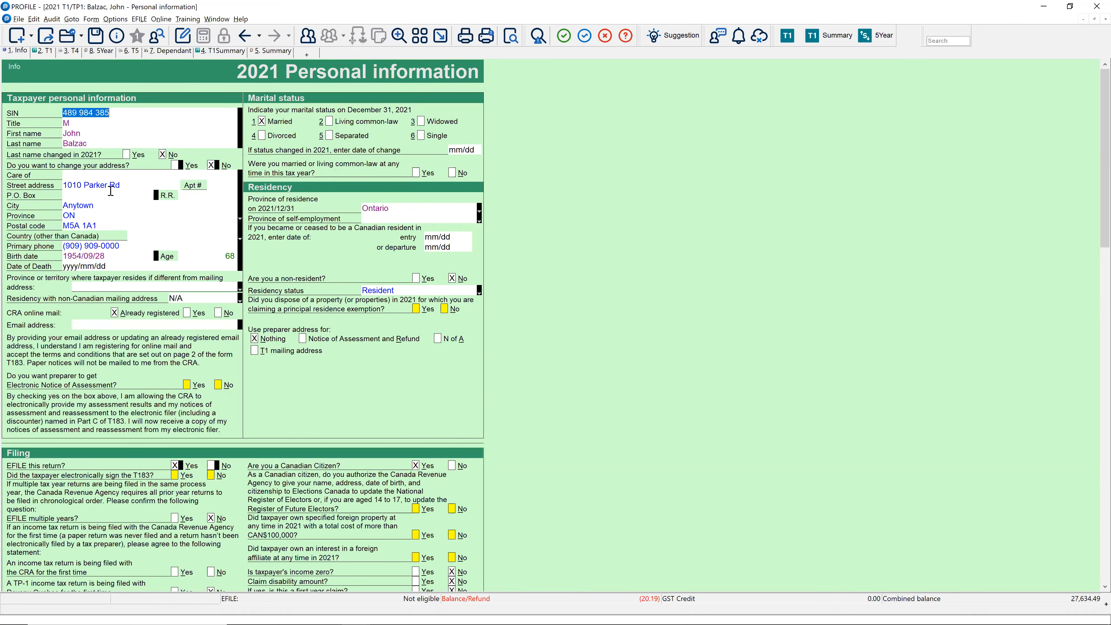
{"action": "scroll", "coordinate": [113, 199], "scroll_direction": "down", "scroll_amount": 1}
{"action": "scroll", "coordinate": [113, 199], "scroll_direction": "down", "scroll_amount": 5}
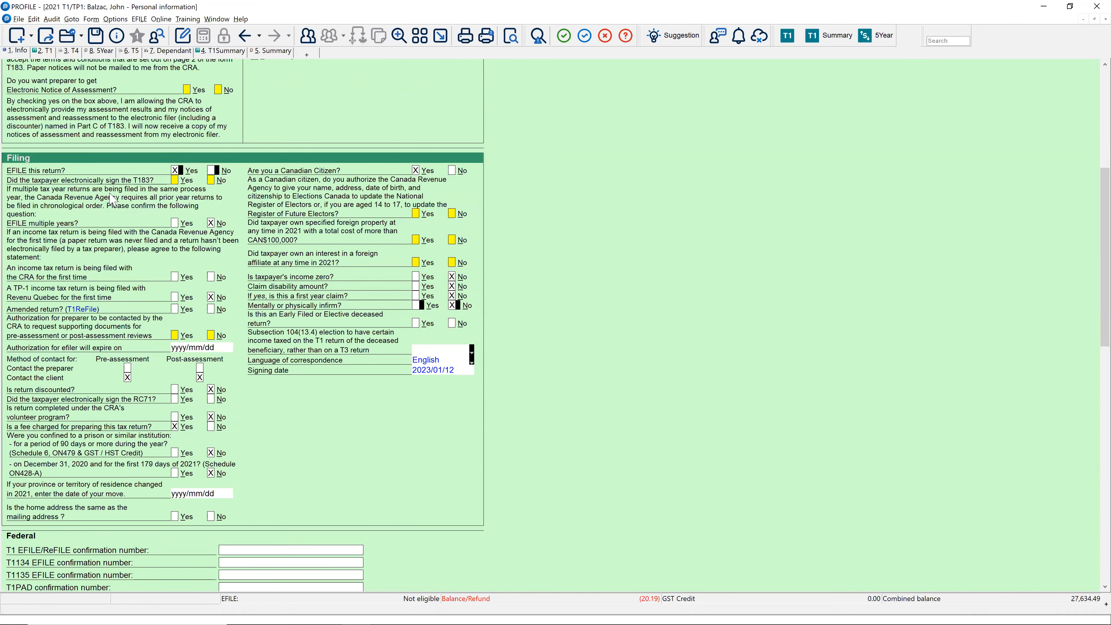
Step: Open the T4 slip form and select the employment income cell of Slip #1
{"action": "scroll", "coordinate": [113, 199], "scroll_direction": "up", "scroll_amount": 1}
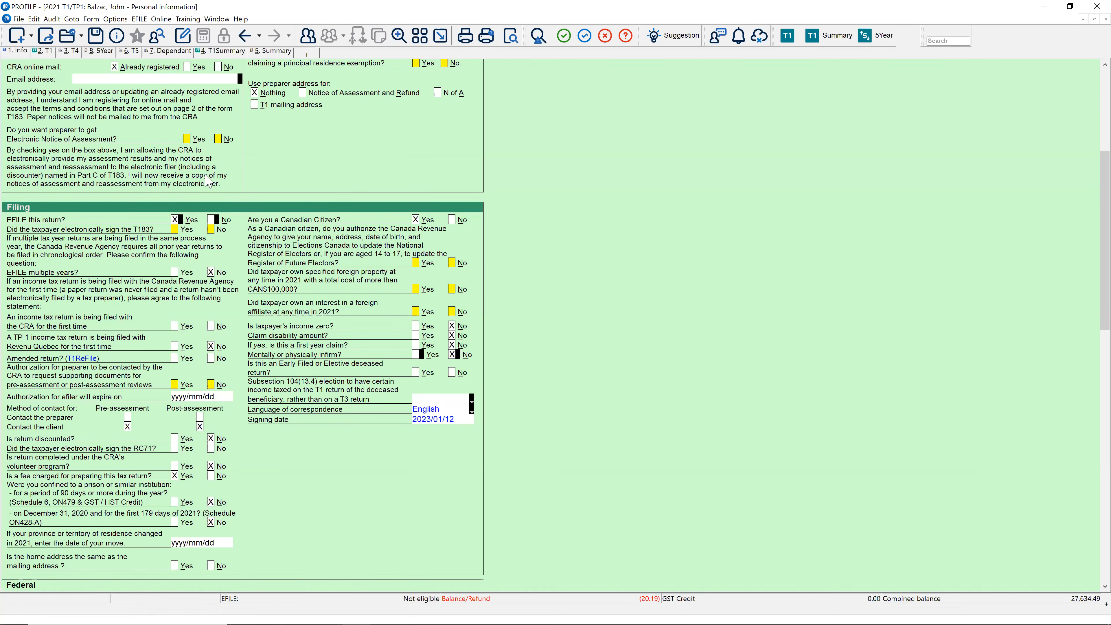
{"action": "scroll", "coordinate": [257, 229], "scroll_direction": "up", "scroll_amount": 5}
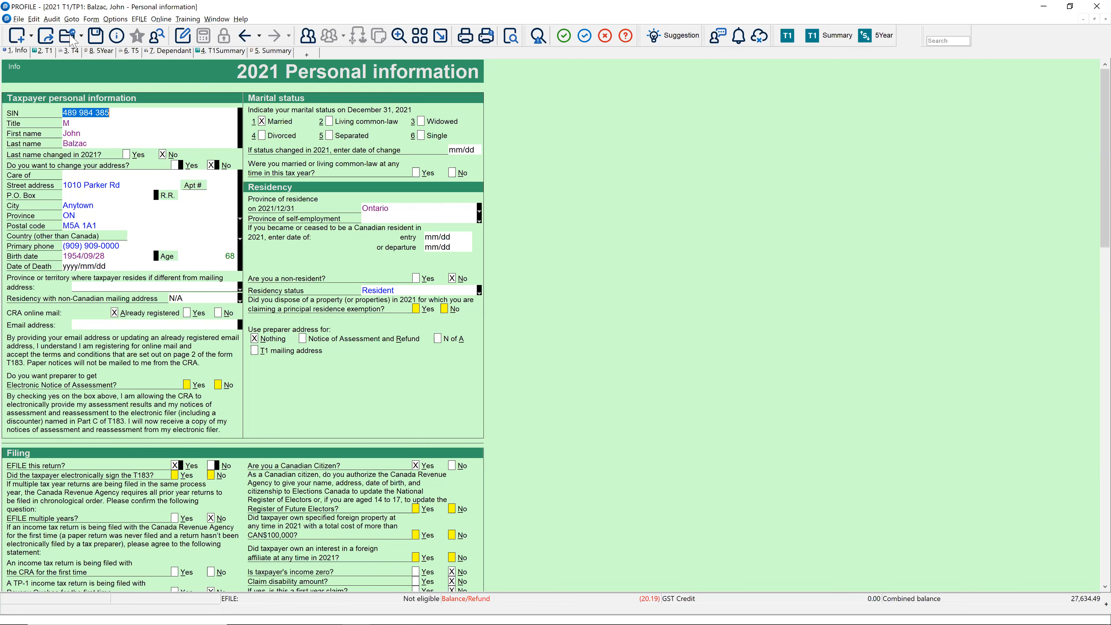
{"action": "left_click", "coordinate": [72, 50]}
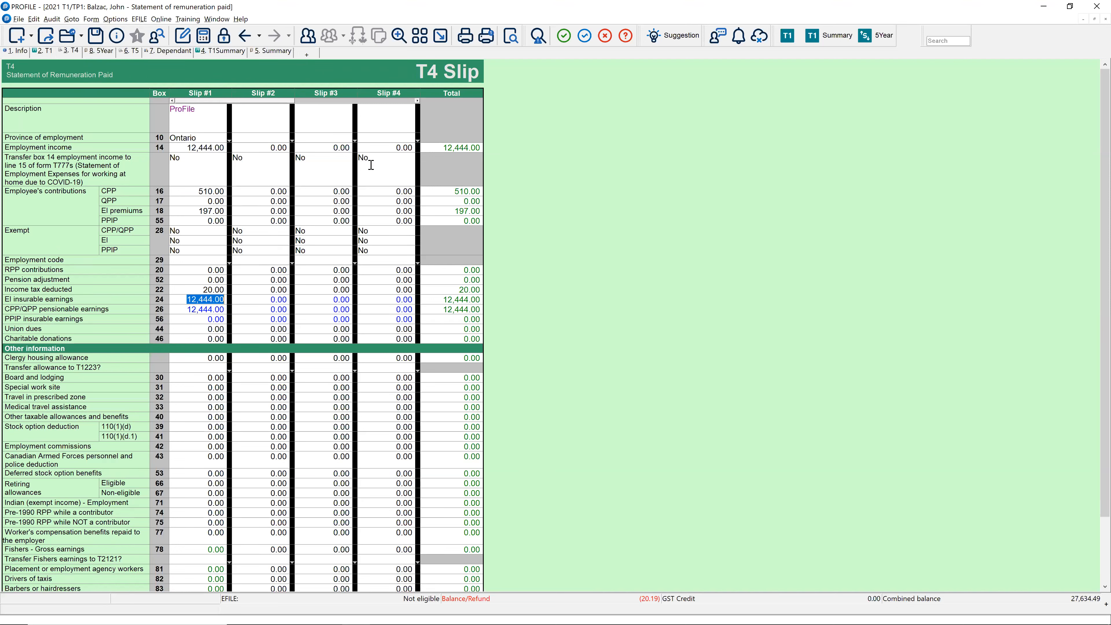
{"action": "left_click", "coordinate": [206, 147]}
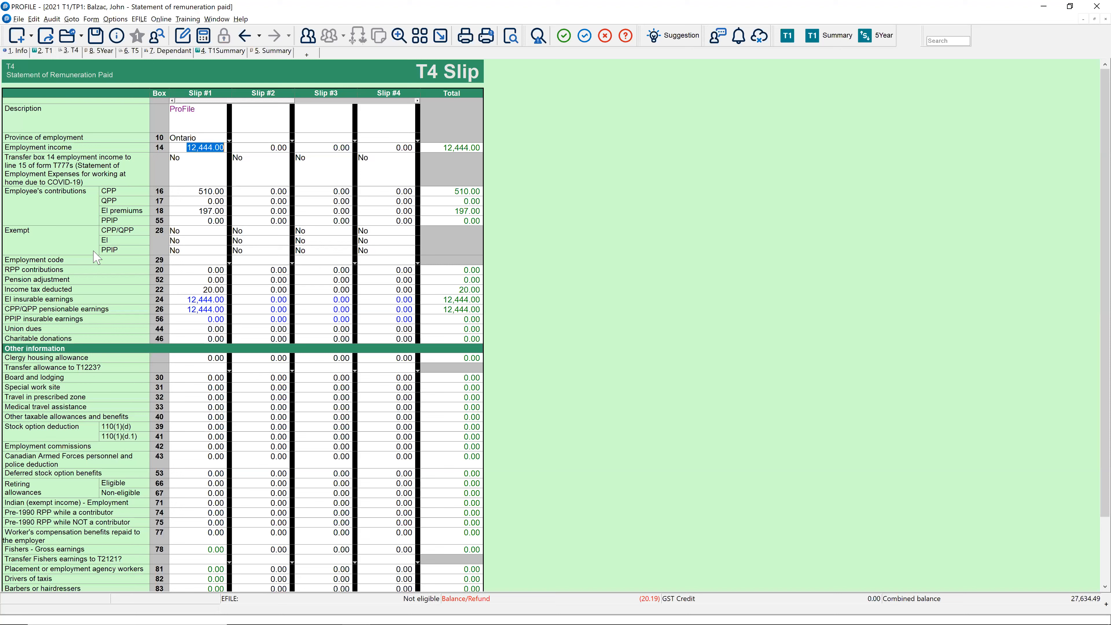
Step: Enter 2999 as the CPP contribution in box 16 of Slip #1 and display the cell's auditor note
{"action": "left_click", "coordinate": [178, 191]}
{"action": "type", "text": "2999"}
{"action": "key", "text": "Return"}
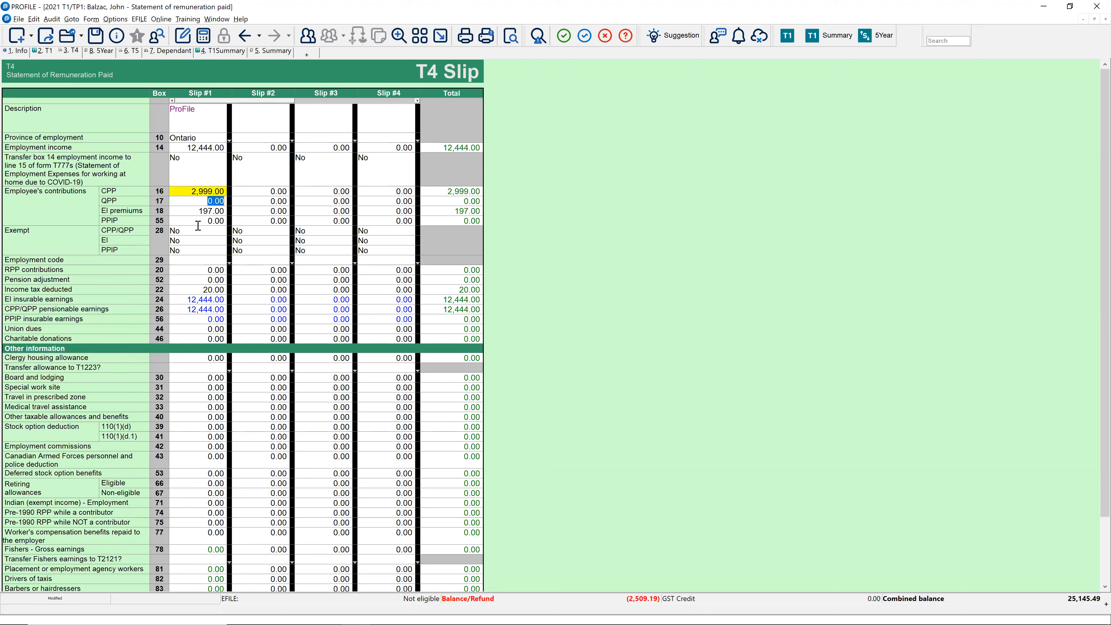
{"action": "mouse_move", "coordinate": [177, 188]}
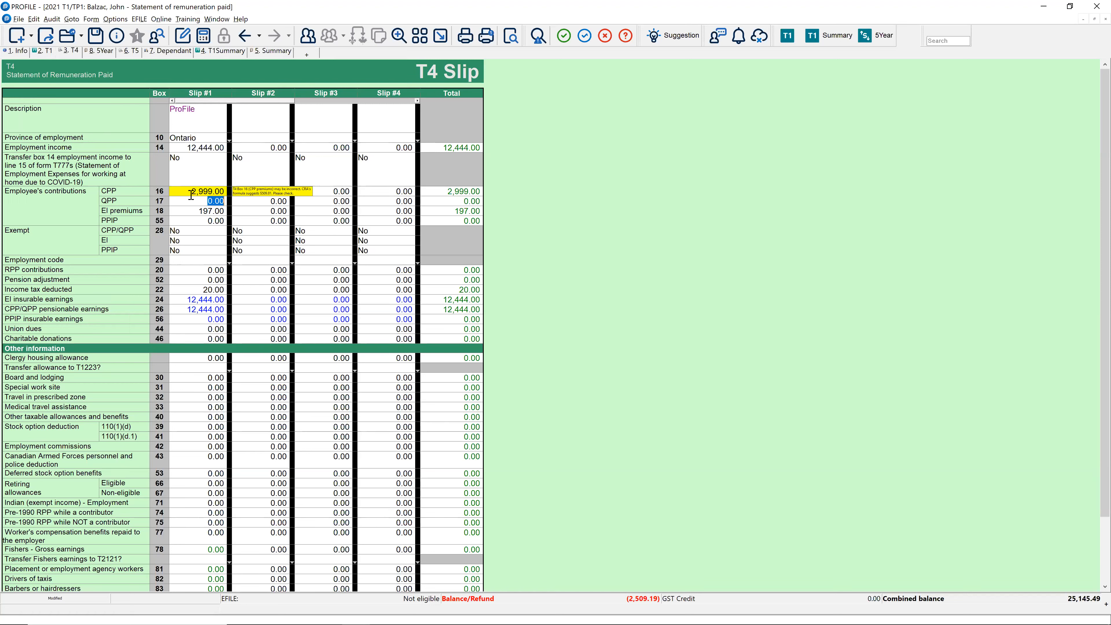
Step: Set the CPP contribution in box 16 of Slip #1 to 299 and display the cell's auditor note
{"action": "left_click", "coordinate": [209, 193]}
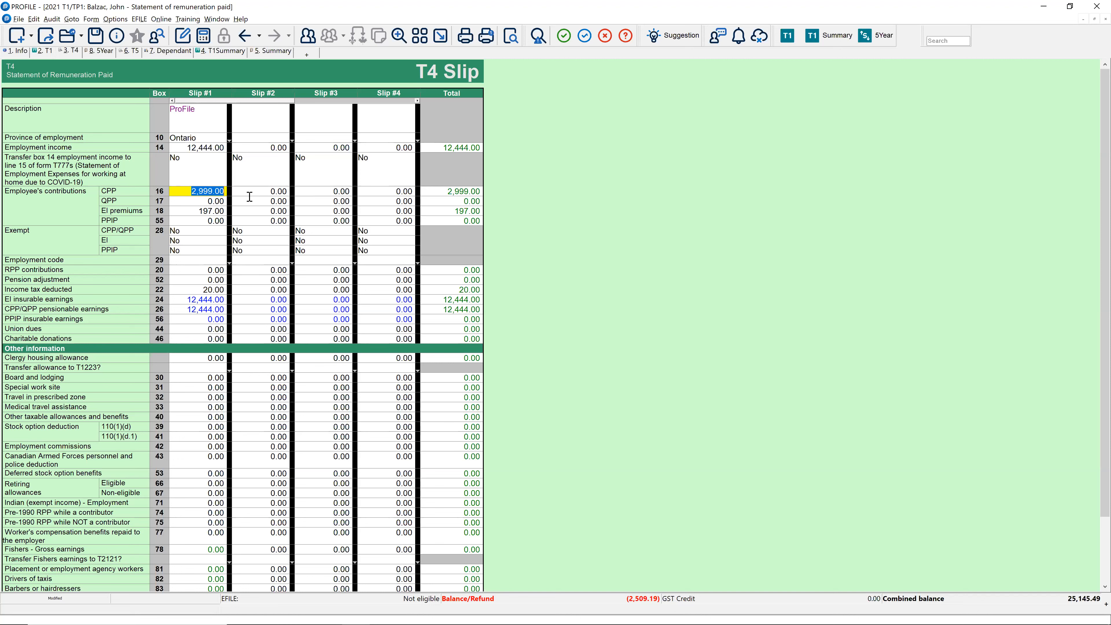
{"action": "type", "text": "299"}
{"action": "key", "text": "Up"}
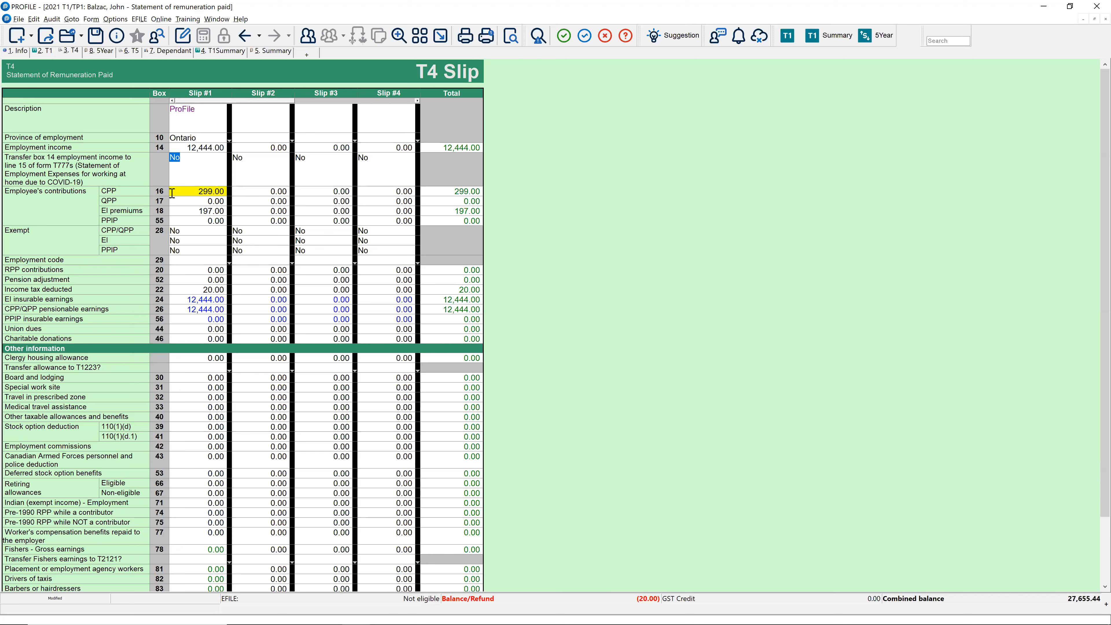
{"action": "mouse_move", "coordinate": [172, 193]}
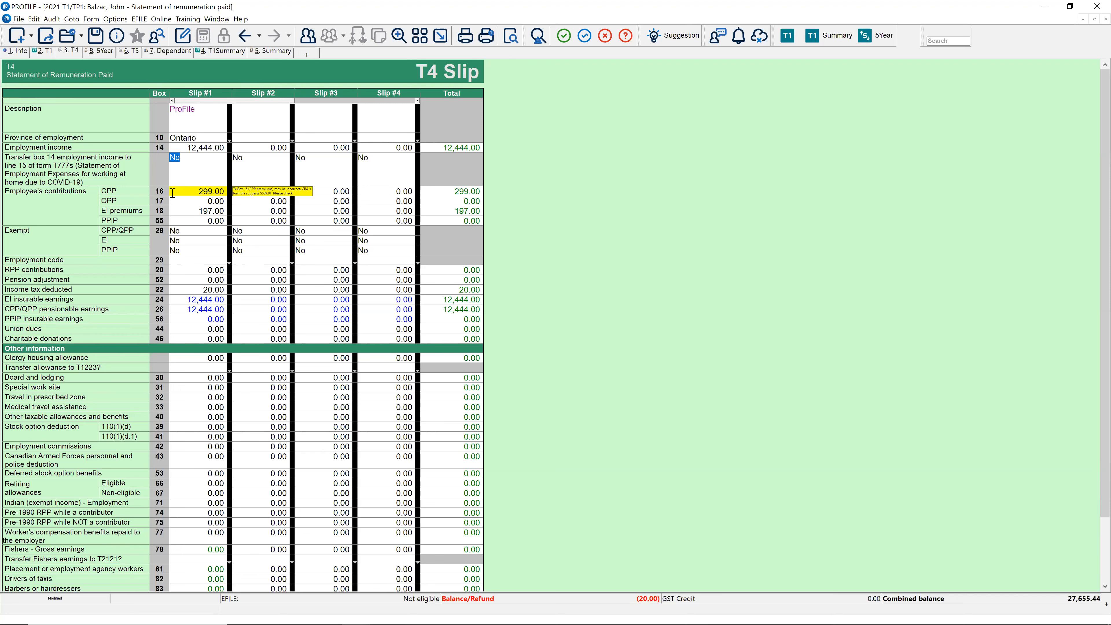
{"action": "left_click", "coordinate": [174, 194]}
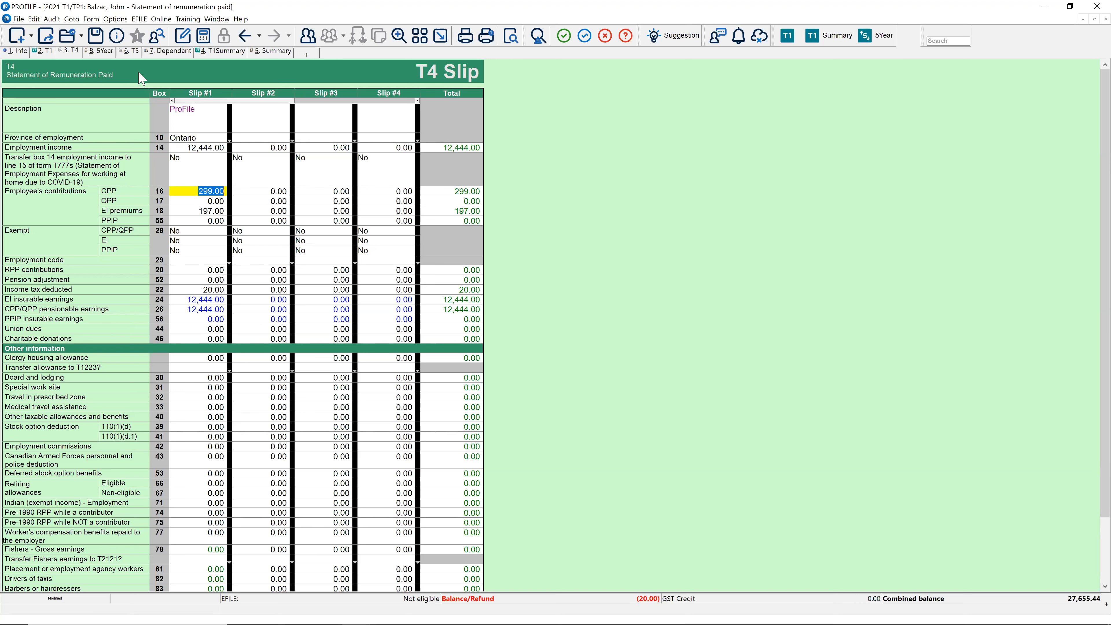
Step: Open the T1 jacket and look through the Elections Canada, Foreign property and Step 2 - Total income sections for highlighted fields
{"action": "left_click", "coordinate": [44, 50]}
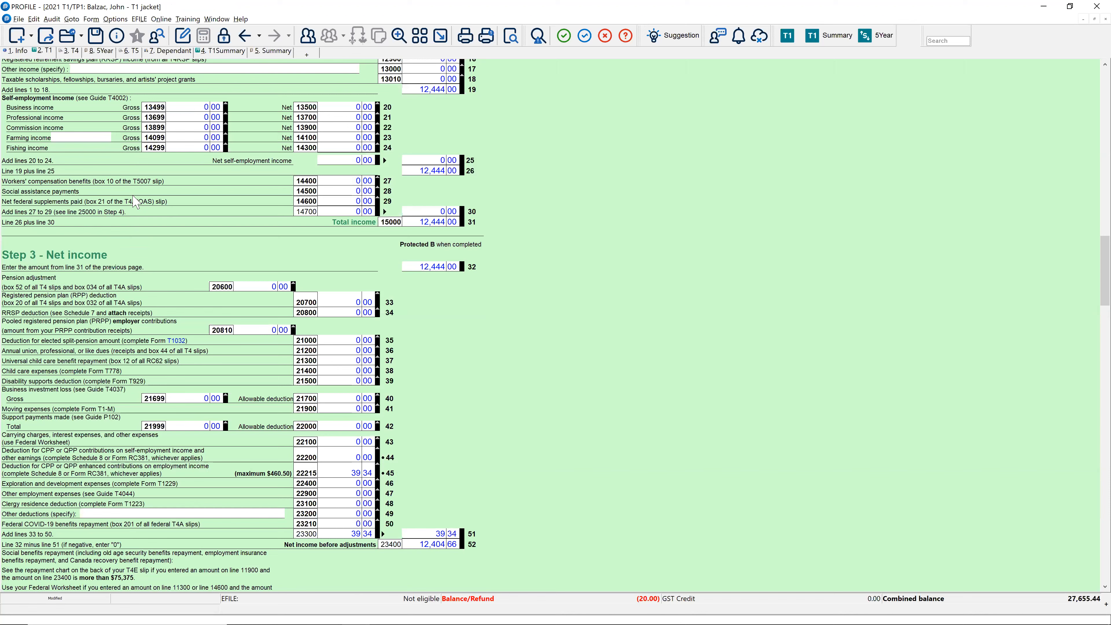
{"action": "scroll", "coordinate": [135, 206], "scroll_direction": "up", "scroll_amount": 20}
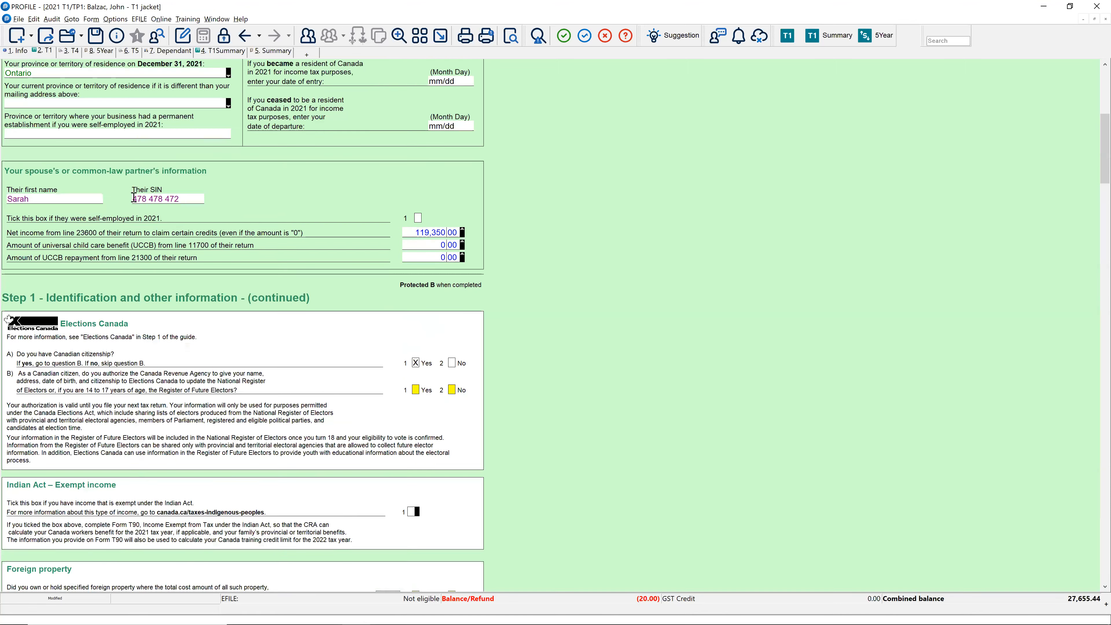
{"action": "scroll", "coordinate": [135, 211], "scroll_direction": "down", "scroll_amount": 5}
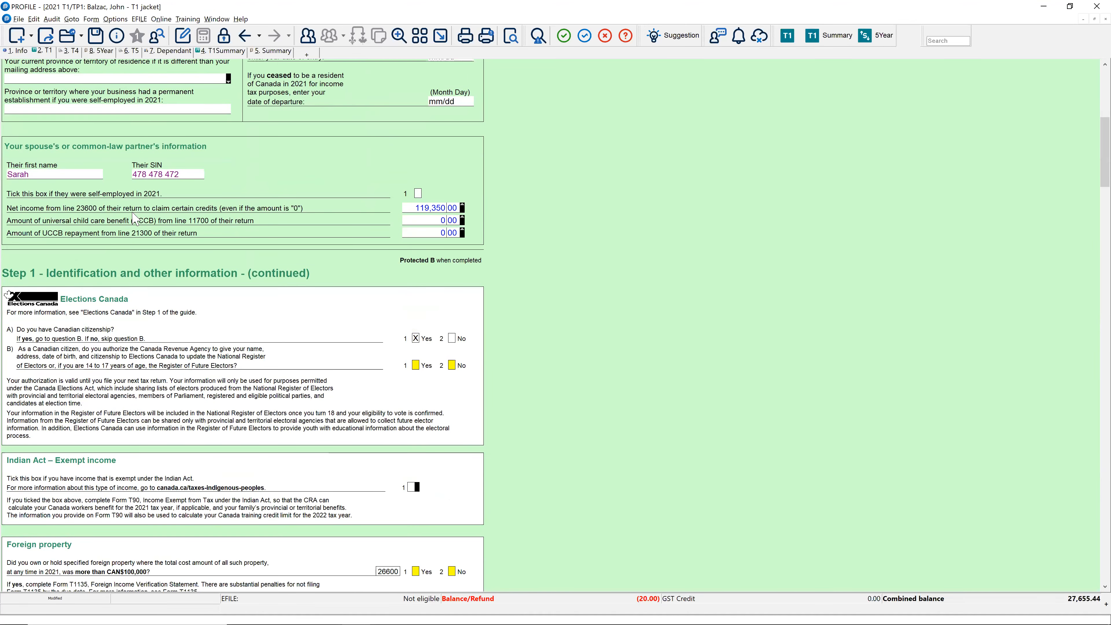
{"action": "scroll", "coordinate": [135, 218], "scroll_direction": "down", "scroll_amount": 5}
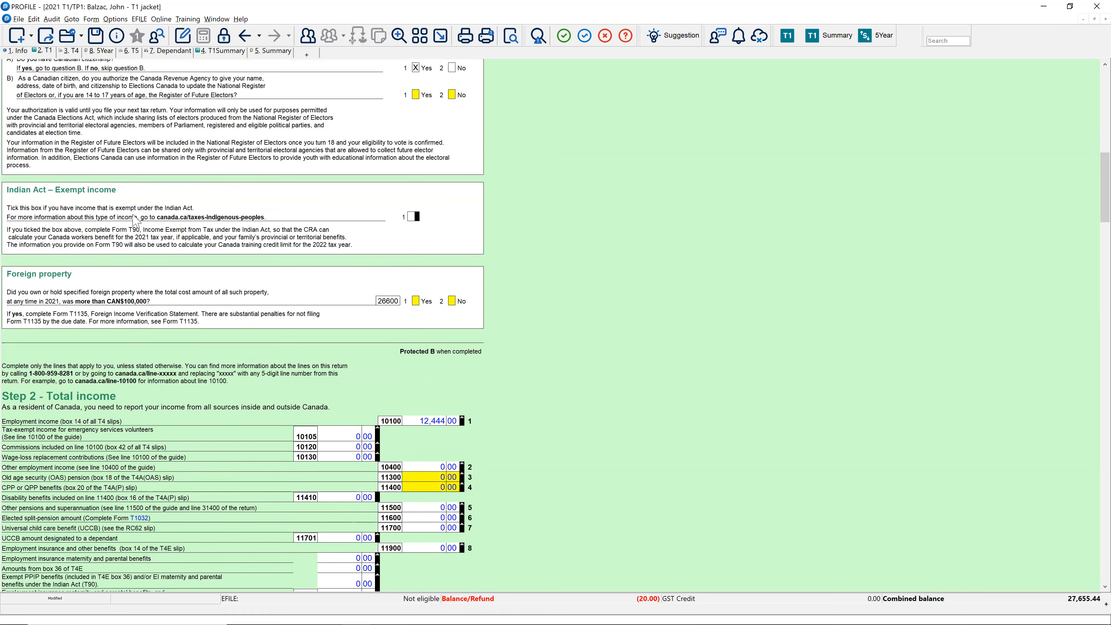
{"action": "scroll", "coordinate": [136, 223], "scroll_direction": "down", "scroll_amount": 2}
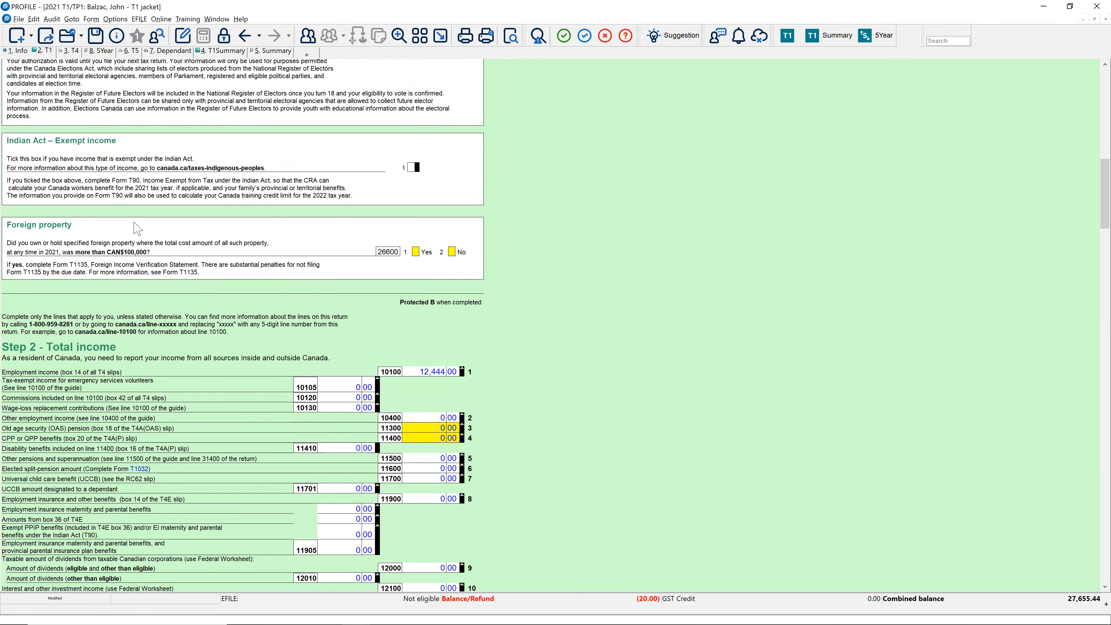
{"action": "scroll", "coordinate": [135, 233], "scroll_direction": "down", "scroll_amount": 2}
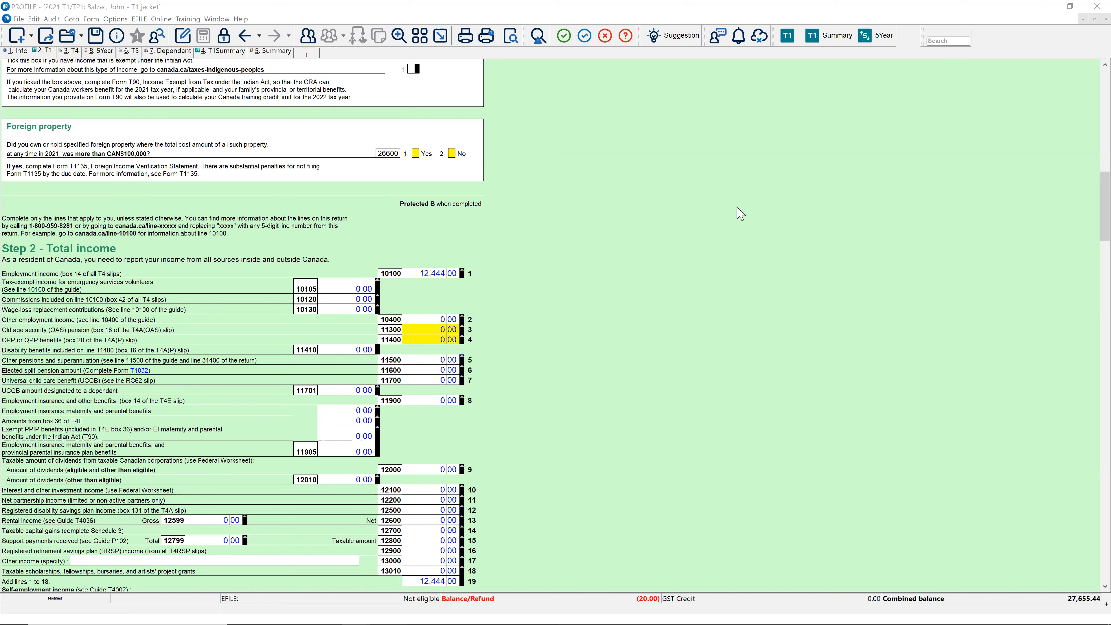
Step: Open the auditor, enlarge its pane, and look through the Summary messages
{"action": "left_click", "coordinate": [539, 38]}
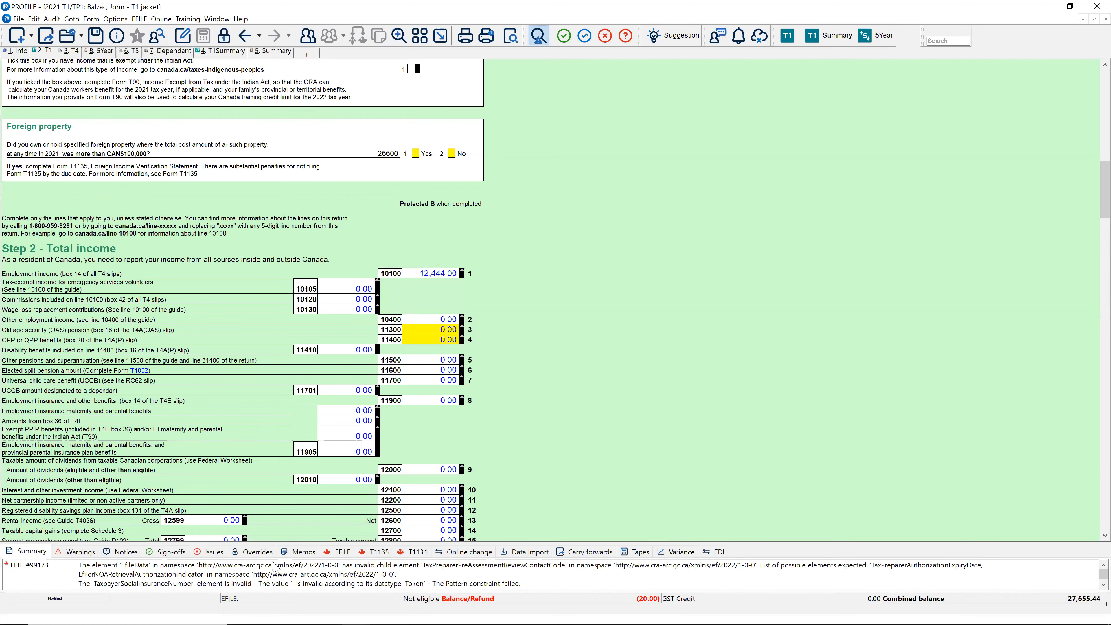
{"action": "left_click_drag", "start_coordinate": [276, 543], "coordinate": [284, 446]}
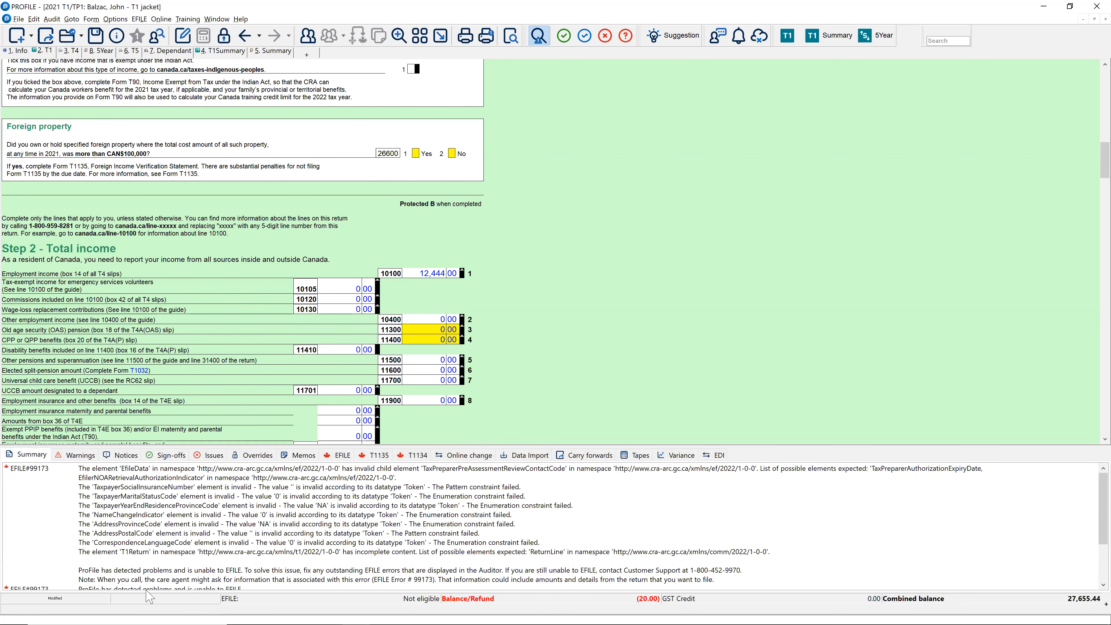
{"action": "scroll", "coordinate": [151, 523], "scroll_direction": "down", "scroll_amount": 5}
{"action": "scroll", "coordinate": [151, 523], "scroll_direction": "up", "scroll_amount": 5}
Step: Review the auditor's Warnings, Notices, Sign-offs, Issues and Overrides lists, and return to its Summary
{"action": "left_click", "coordinate": [81, 457]}
{"action": "left_click", "coordinate": [124, 458]}
{"action": "left_click", "coordinate": [175, 455]}
{"action": "left_click", "coordinate": [209, 457]}
{"action": "left_click", "coordinate": [252, 457]}
{"action": "left_click", "coordinate": [37, 457]}
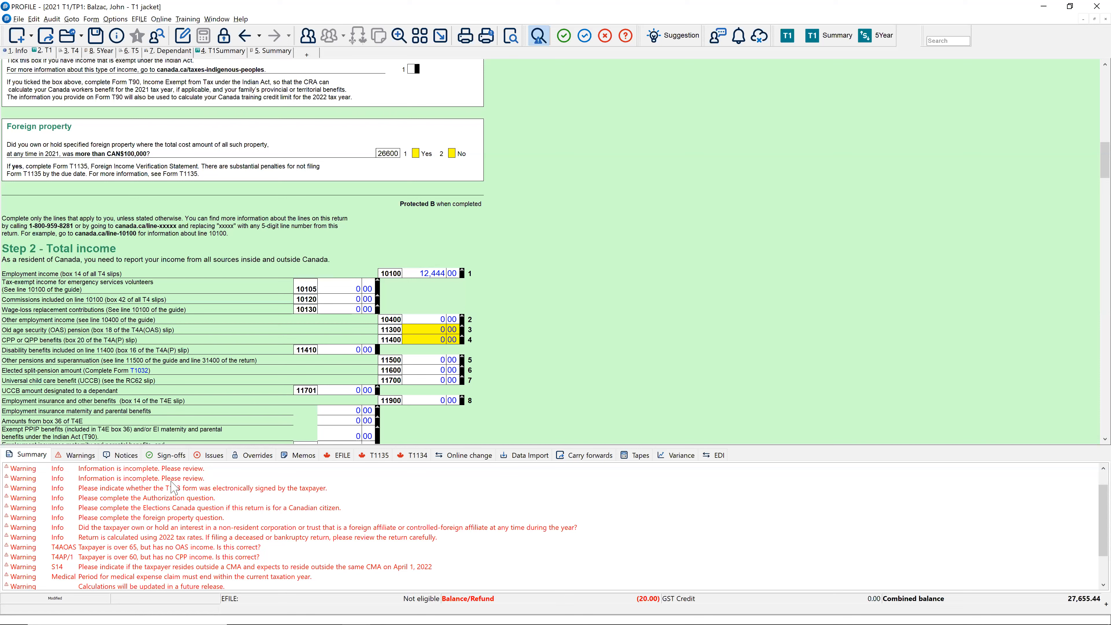
Step: Locate the Info form fields behind the auditor's incomplete information, Authorization question and foreign property warnings
{"action": "double_click", "coordinate": [148, 479]}
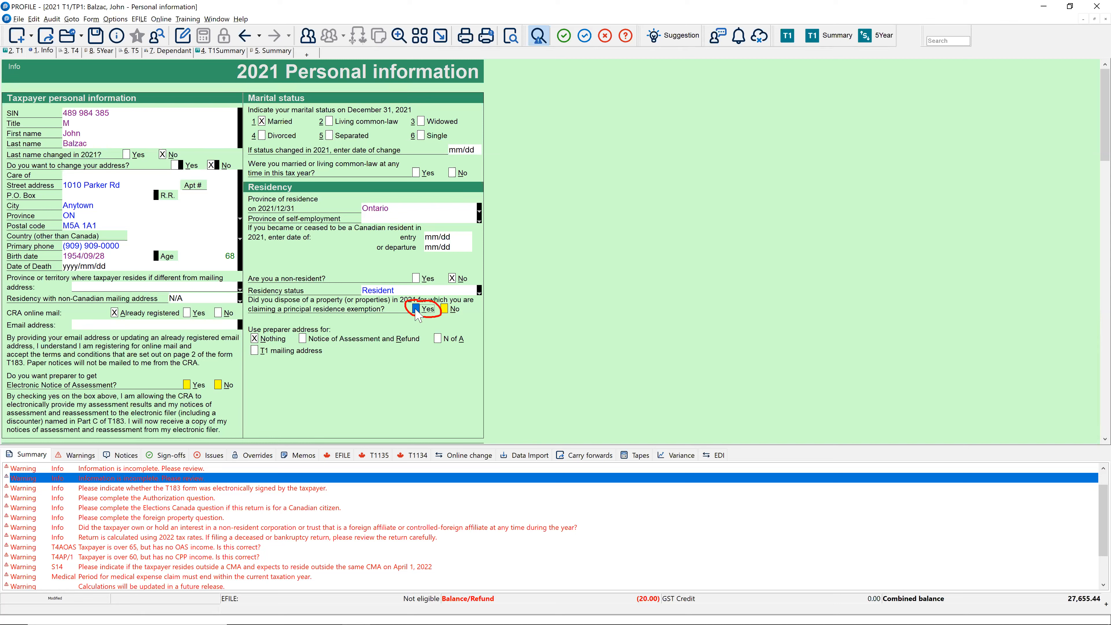
{"action": "left_click", "coordinate": [113, 491]}
{"action": "left_click", "coordinate": [117, 492]}
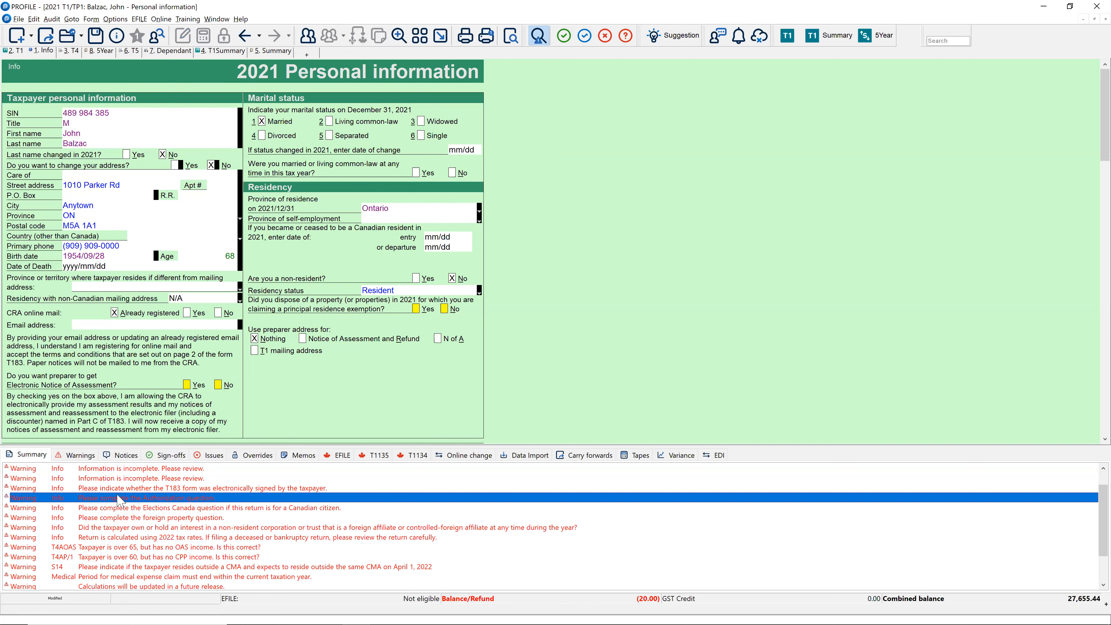
{"action": "double_click", "coordinate": [119, 499]}
{"action": "double_click", "coordinate": [117, 521]}
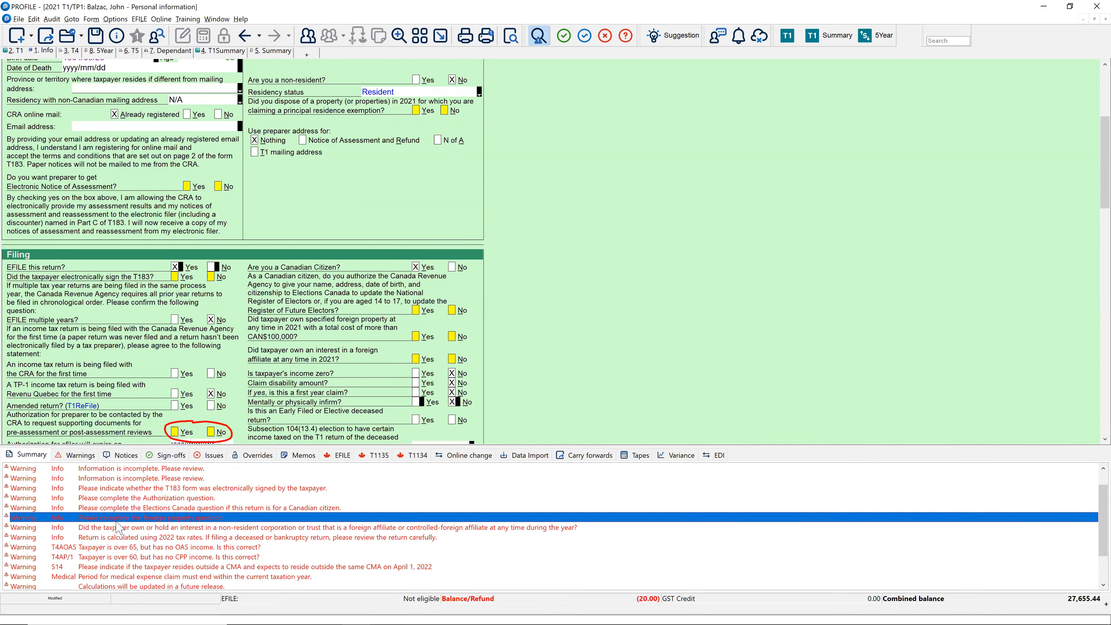
Step: Locate the field behind the auditor's 2022 tax rates warning and display the note on the tax year rates cell
{"action": "left_click", "coordinate": [124, 555]}
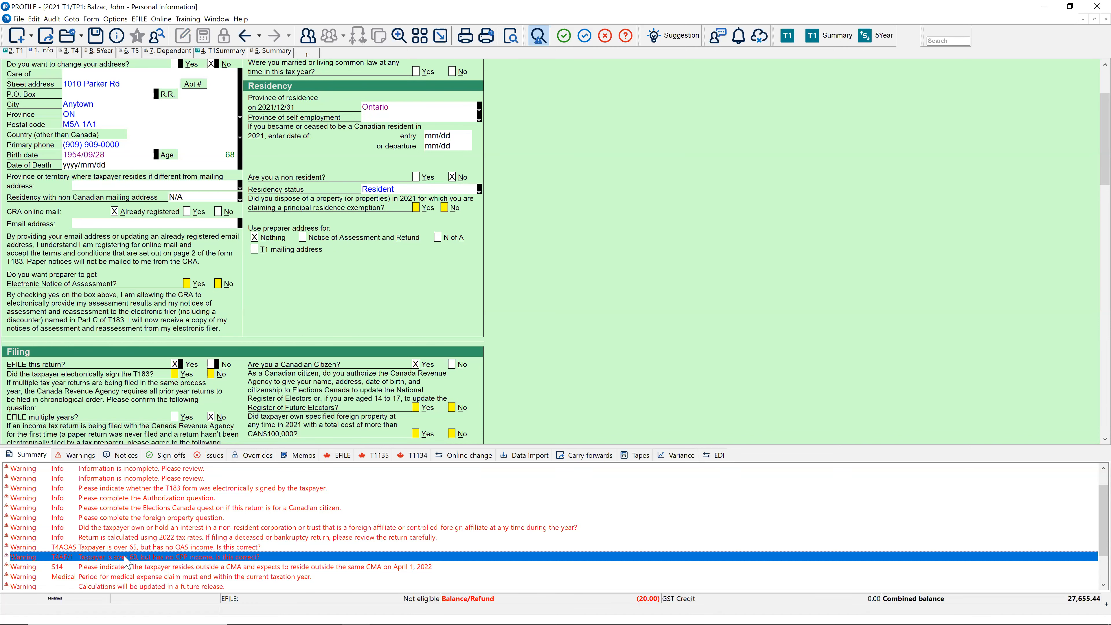
{"action": "left_click", "coordinate": [119, 540]}
{"action": "double_click", "coordinate": [119, 539]}
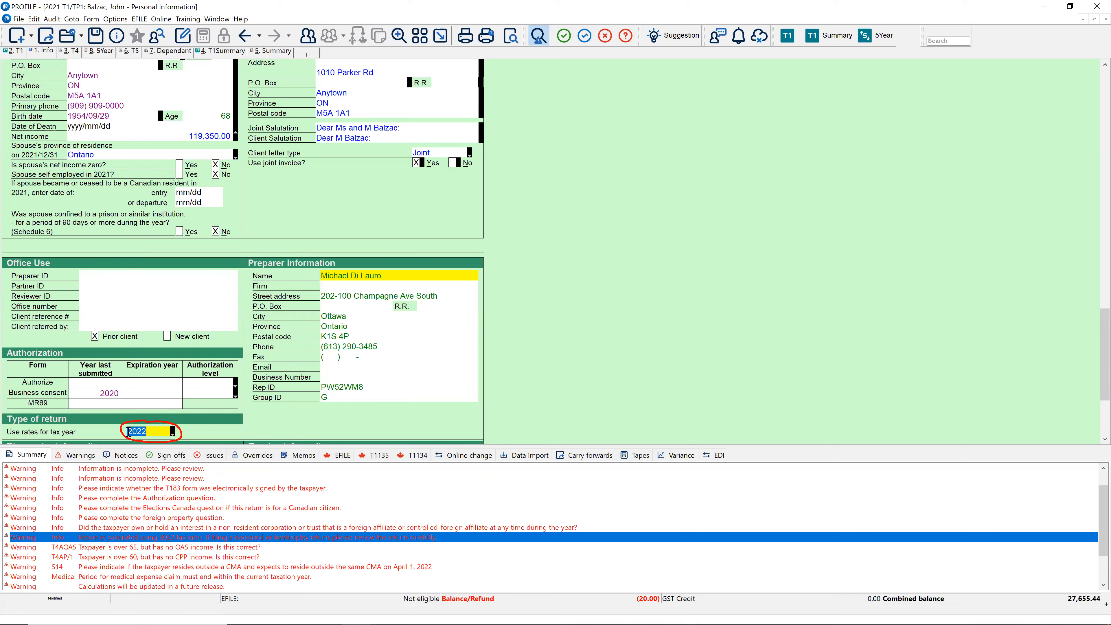
{"action": "mouse_move", "coordinate": [140, 431]}
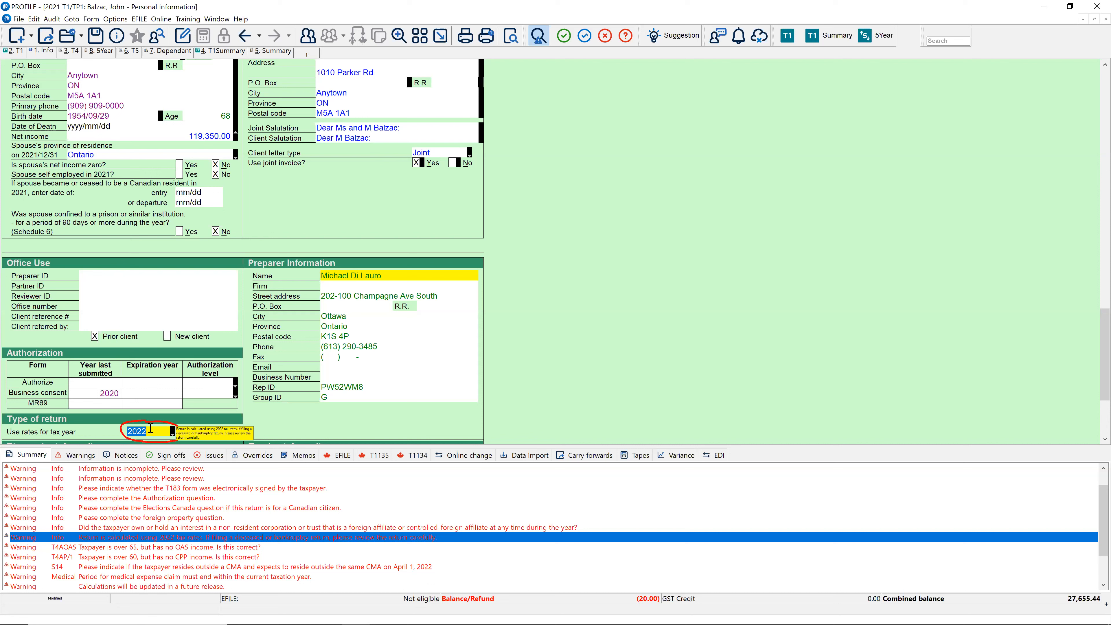
Step: Switch to the PowerPoint slide show, view the "How ProFile works" slide, and return to ProFile
{"action": "key", "text": "alt+Tab"}
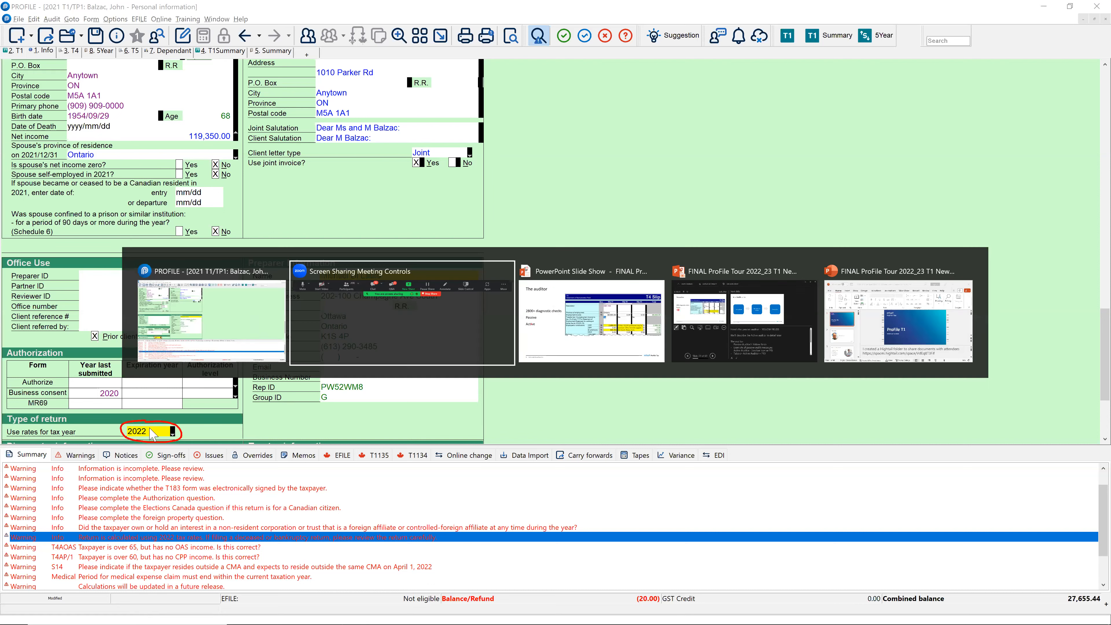
{"action": "key", "text": "alt+Tab"}
{"action": "key", "text": "alt+Tab"}
{"action": "key", "text": "alt+Tab"}
{"action": "key", "text": "alt+Tab"}
{"action": "key", "text": "alt+Tab"}
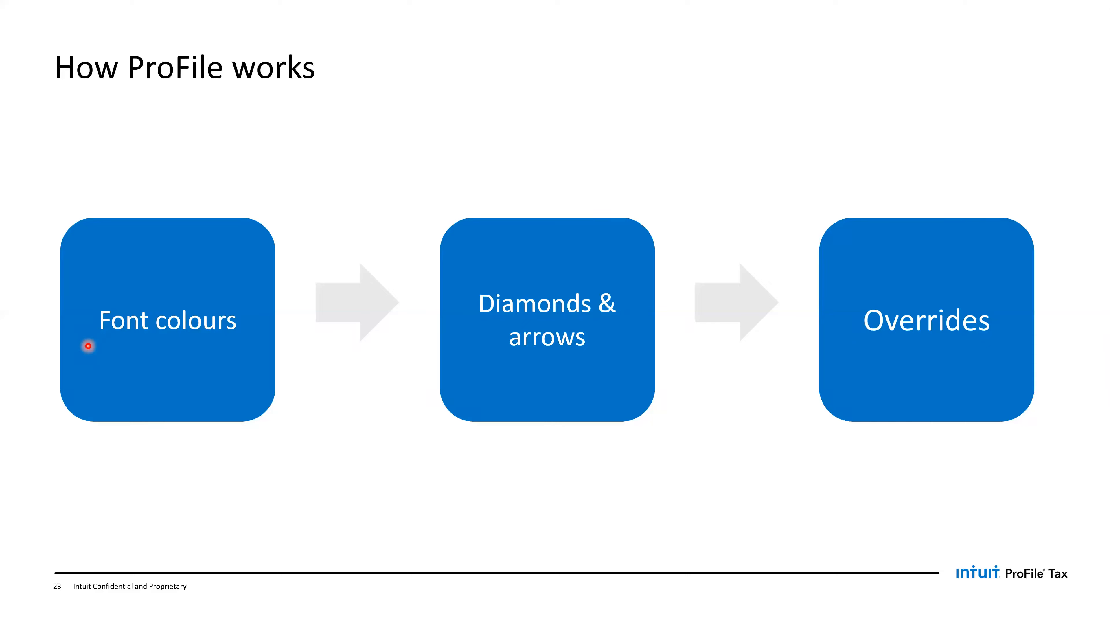
{"action": "key", "text": "alt+Tab"}
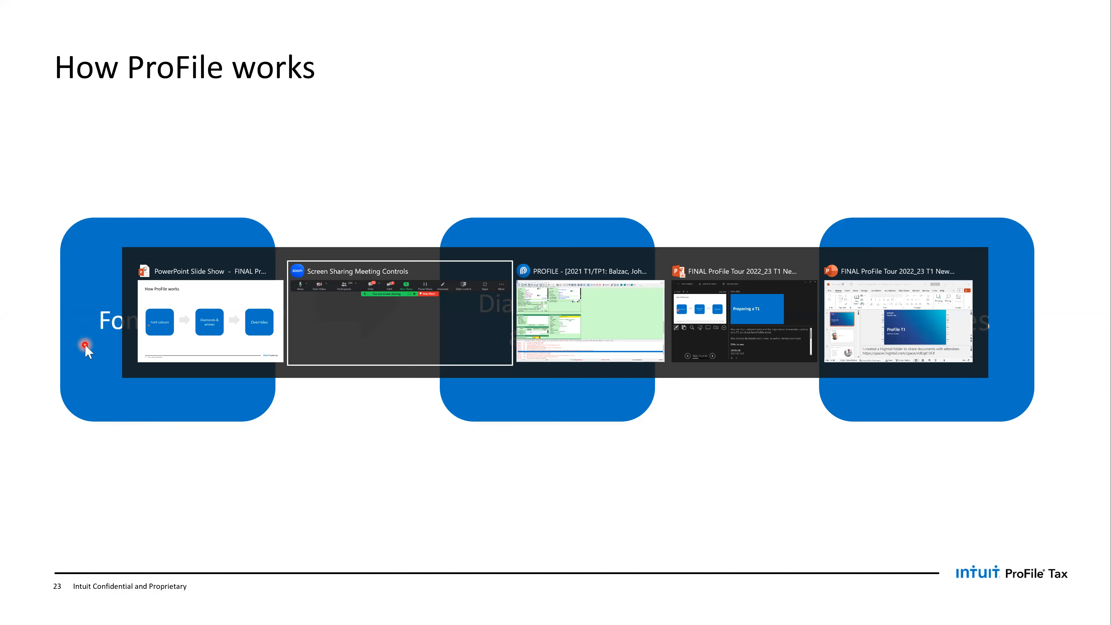
{"action": "key", "text": "alt+Tab"}
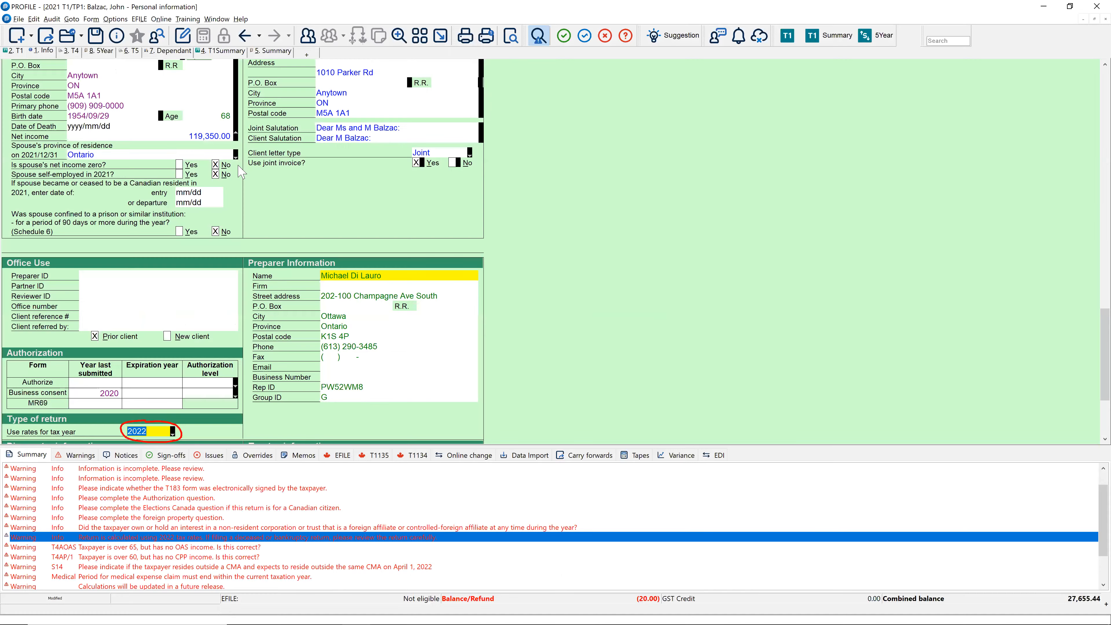
Step: Look through the Info form's confirmation number, Filing and Taxpayer personal information sections, ending at the top of the form
{"action": "scroll", "coordinate": [535, 208], "scroll_direction": "up", "scroll_amount": 10}
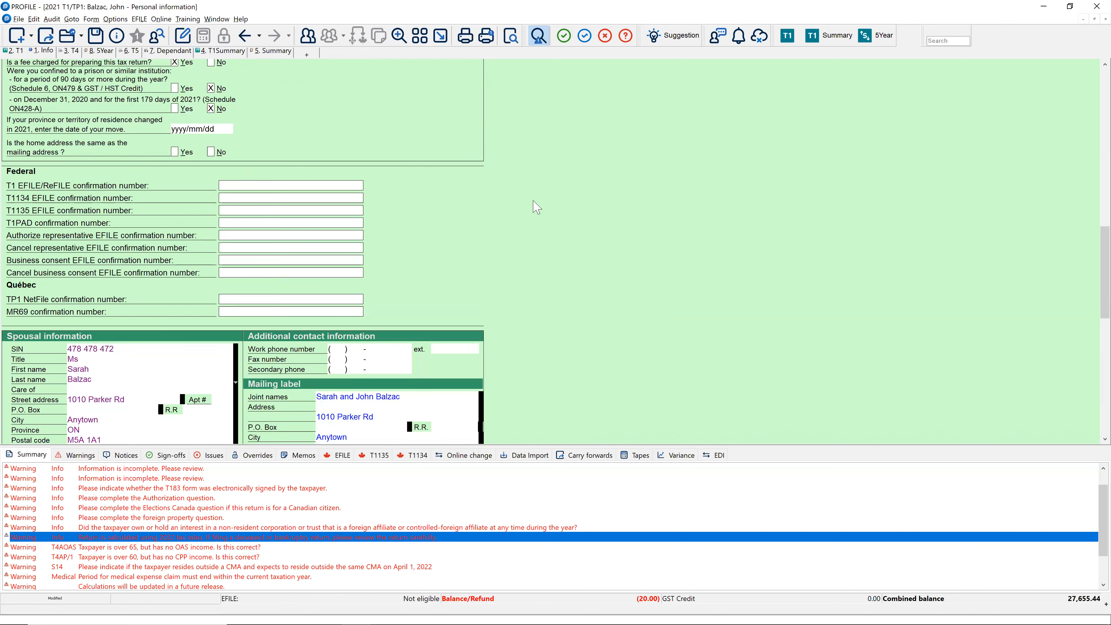
{"action": "scroll", "coordinate": [535, 209], "scroll_direction": "up", "scroll_amount": 6}
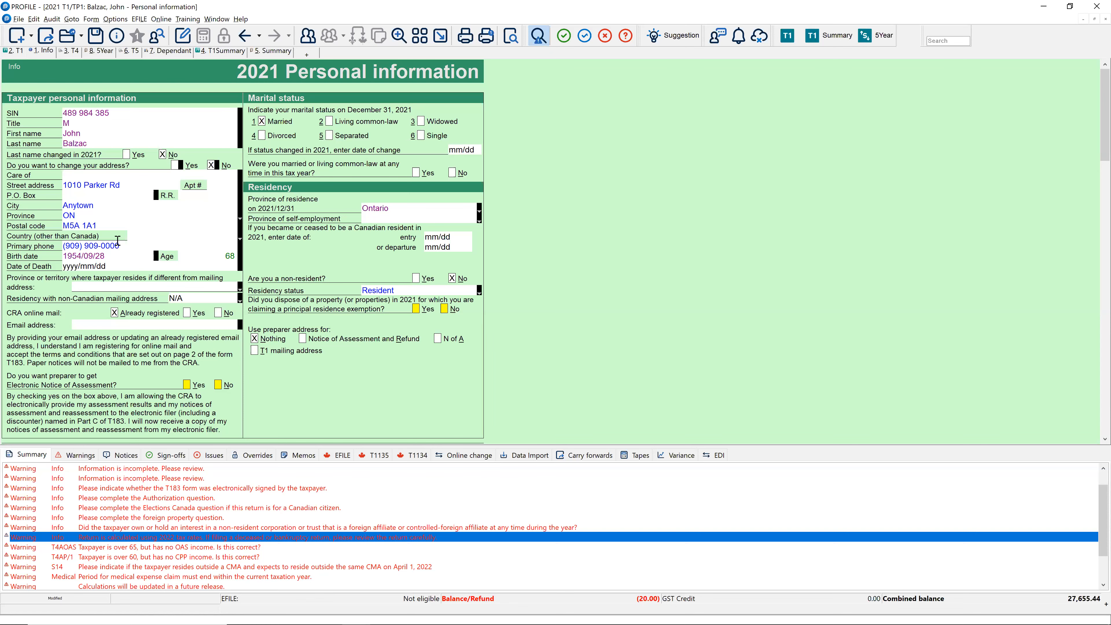
{"action": "scroll", "coordinate": [117, 240], "scroll_direction": "down", "scroll_amount": 8}
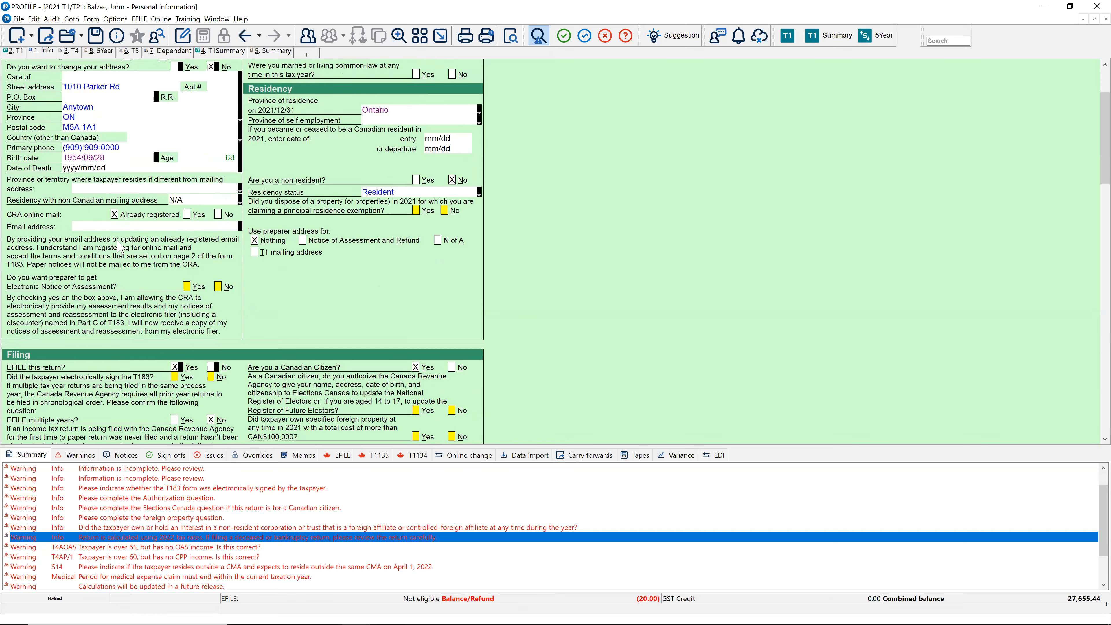
{"action": "scroll", "coordinate": [120, 248], "scroll_direction": "down", "scroll_amount": 2}
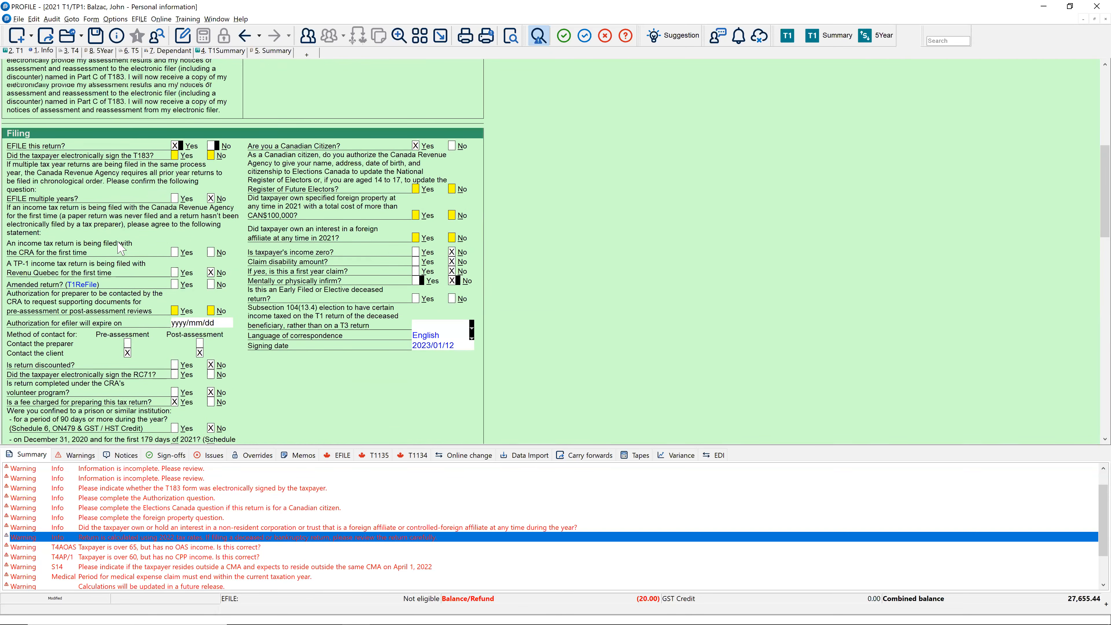
{"action": "scroll", "coordinate": [121, 245], "scroll_direction": "up", "scroll_amount": 6}
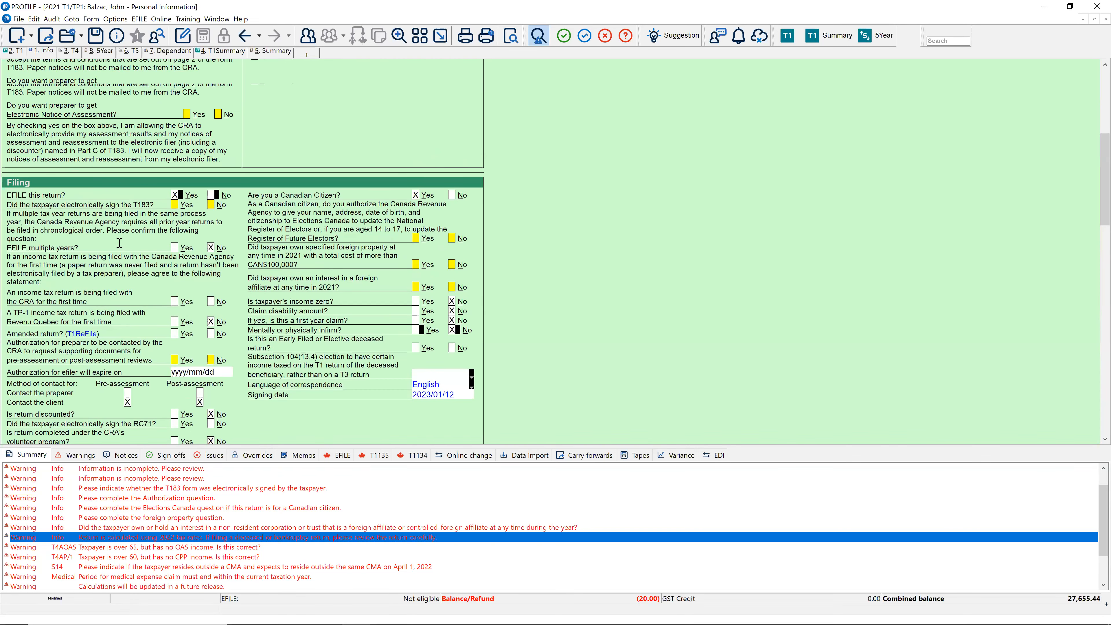
{"action": "scroll", "coordinate": [119, 242], "scroll_direction": "up", "scroll_amount": 5}
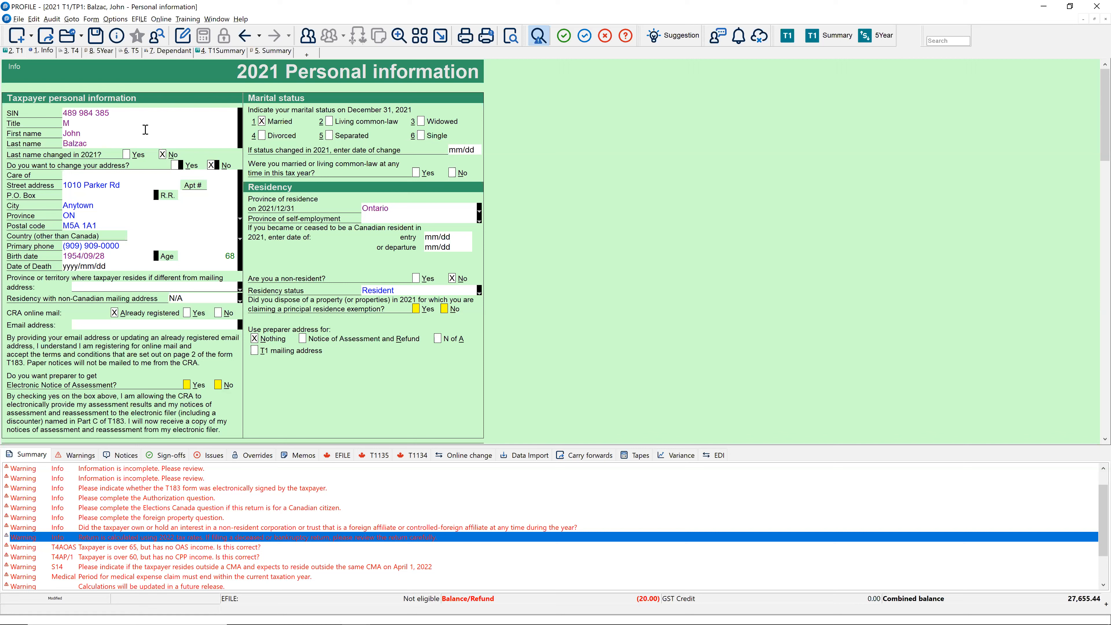
Step: Examine the font colours in the Info form's taxpayer personal information and the T1 jacket's Step 2 total income section
{"action": "left_click", "coordinate": [120, 116]}
{"action": "left_click", "coordinate": [122, 122]}
{"action": "scroll", "coordinate": [208, 245], "scroll_direction": "down", "scroll_amount": 3}
{"action": "scroll", "coordinate": [207, 245], "scroll_direction": "up", "scroll_amount": 3}
{"action": "left_click", "coordinate": [14, 51]}
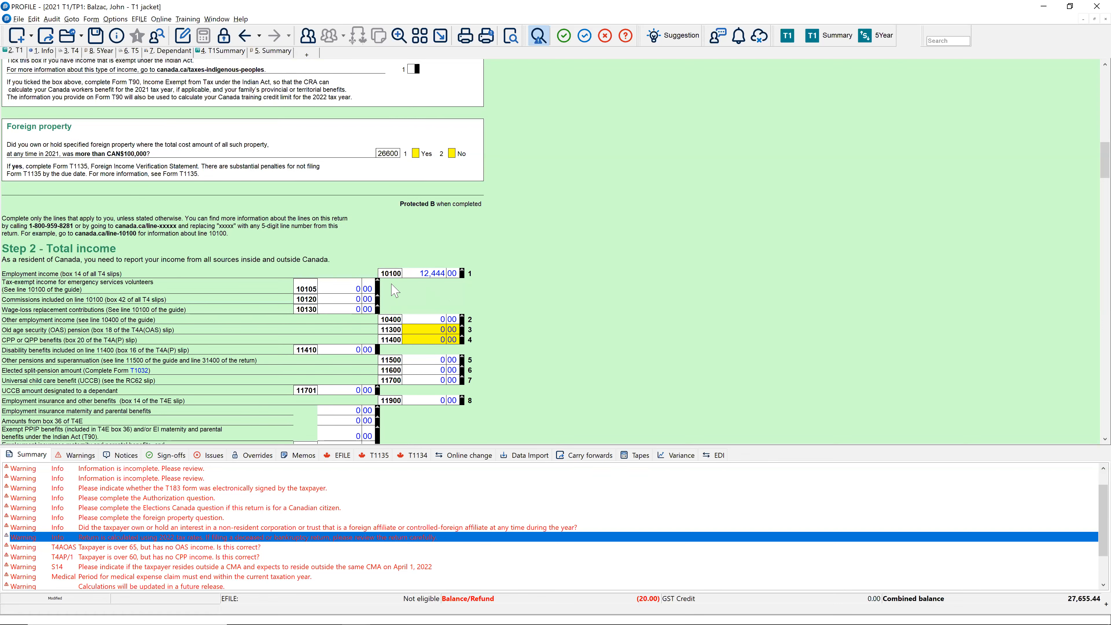
{"action": "scroll", "coordinate": [348, 301], "scroll_direction": "down", "scroll_amount": 2}
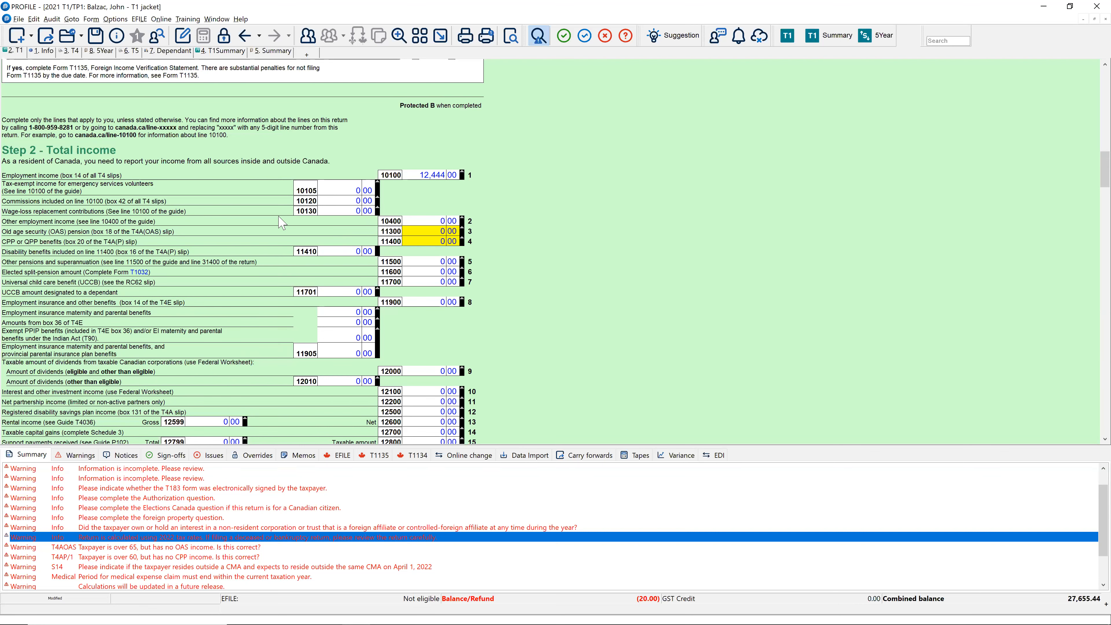
Step: On the T4 slip, set Slip #1's income tax deducted to 111,111
{"action": "left_click", "coordinate": [67, 51]}
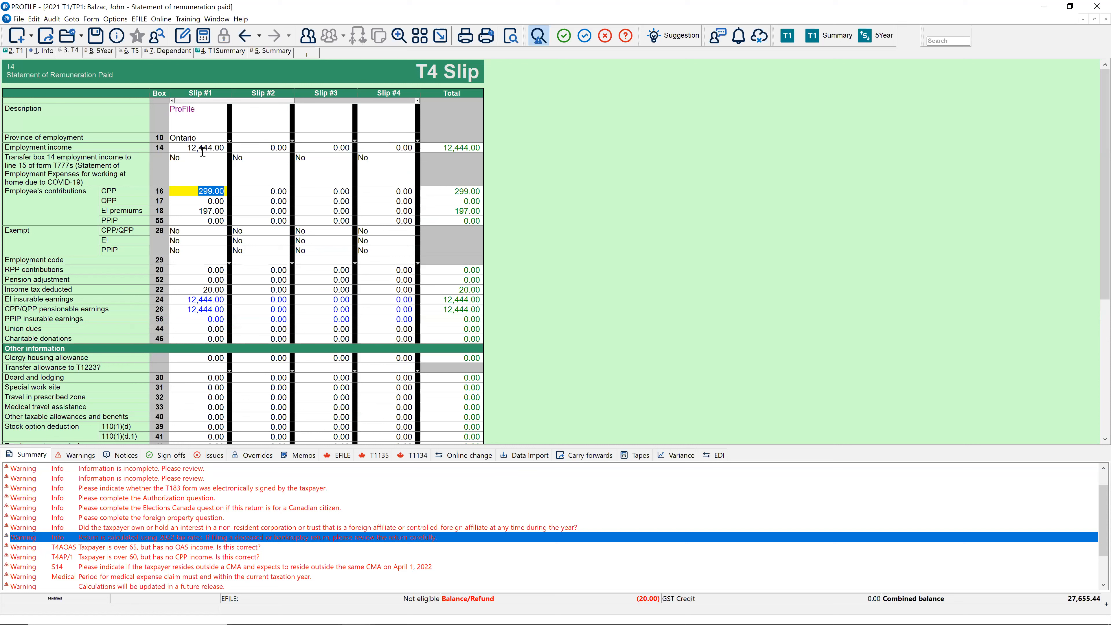
{"action": "left_click", "coordinate": [187, 141]}
{"action": "left_click", "coordinate": [195, 154]}
{"action": "left_click", "coordinate": [192, 149]}
{"action": "left_click", "coordinate": [195, 152]}
{"action": "left_click", "coordinate": [182, 287]}
{"action": "type", "text": "111,111"}
{"action": "key", "text": "Return"}
Step: Set Slip #1's income tax deducted to 999 and check the calculated cells in the Total column
{"action": "left_click", "coordinate": [187, 286]}
{"action": "type", "text": "99"}
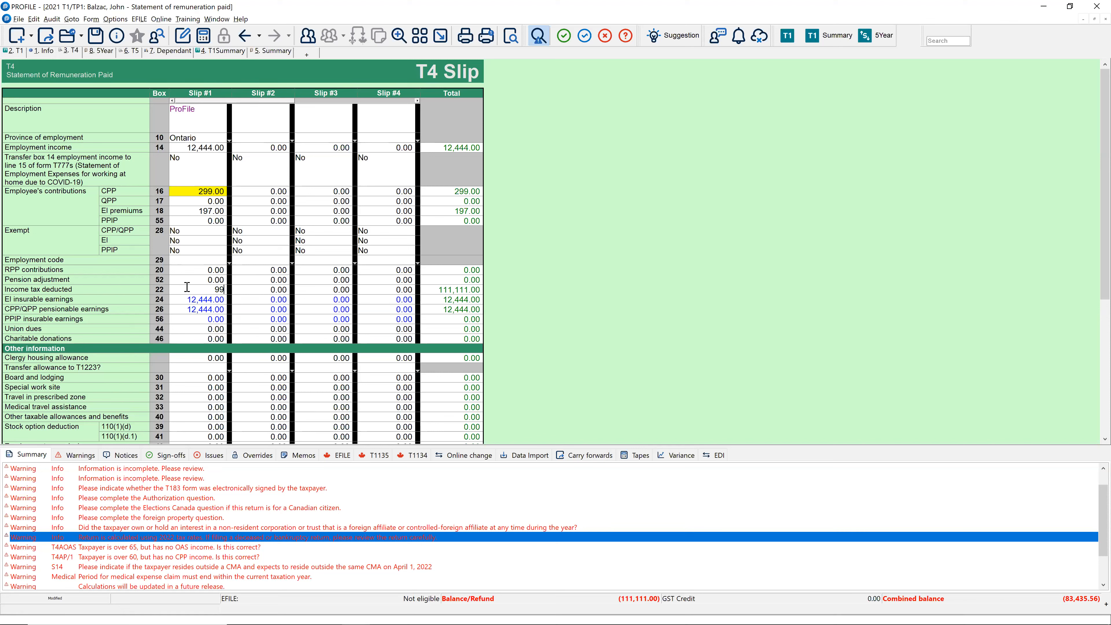
{"action": "type", "text": "9"}
{"action": "key", "text": "Up"}
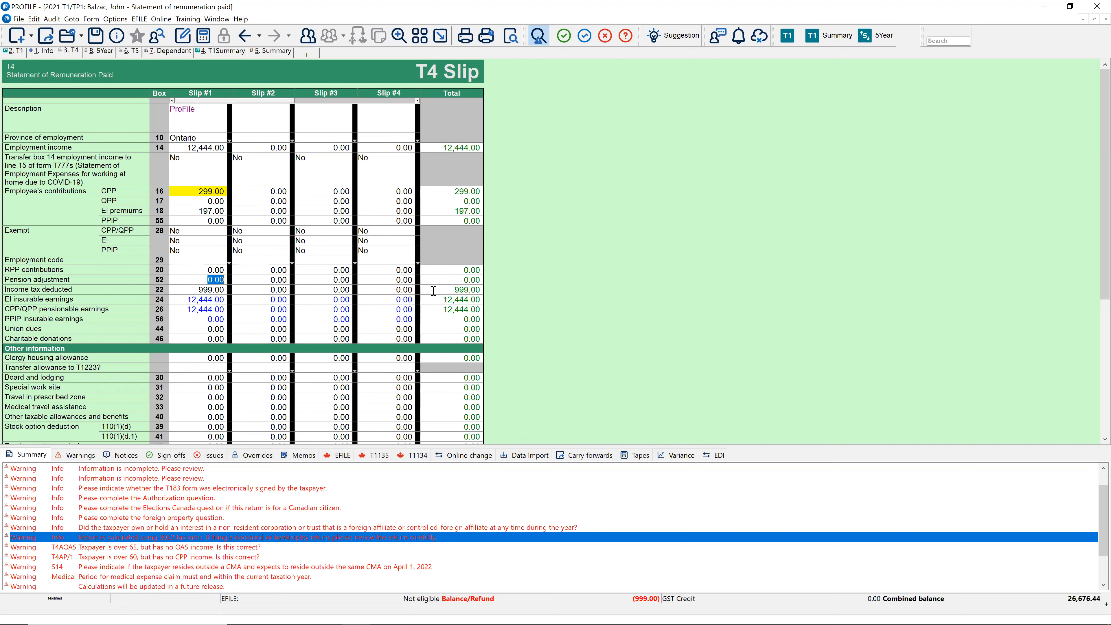
{"action": "left_click", "coordinate": [459, 291]}
{"action": "left_click", "coordinate": [431, 310]}
Step: On the Info form, display the province of residence choices without changing the selection, and view the Filing section
{"action": "left_click", "coordinate": [47, 51]}
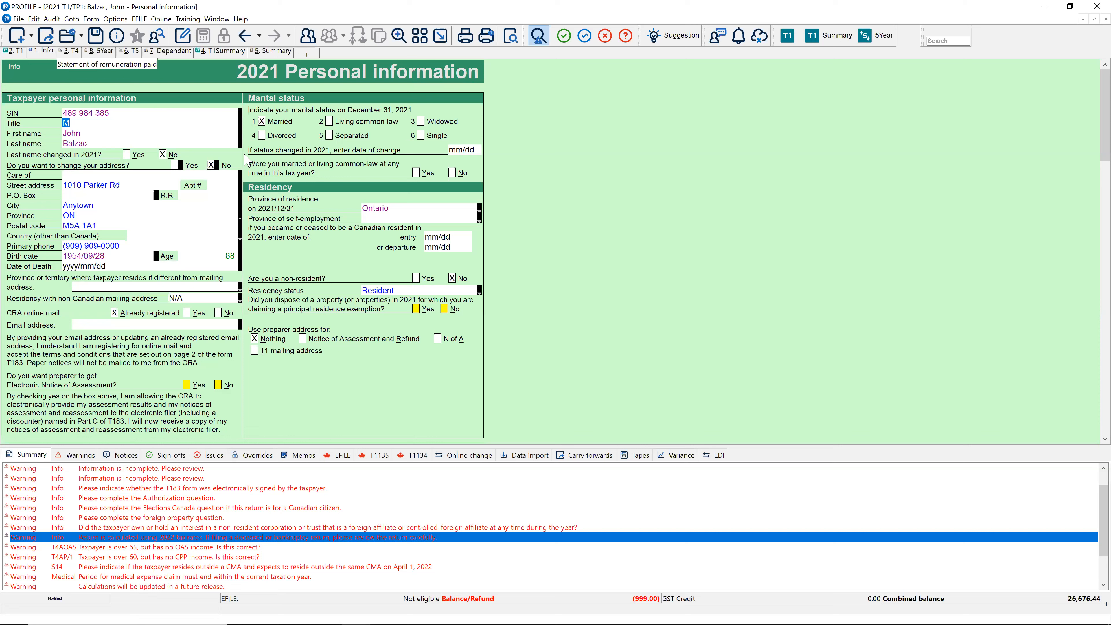
{"action": "left_click", "coordinate": [479, 211]}
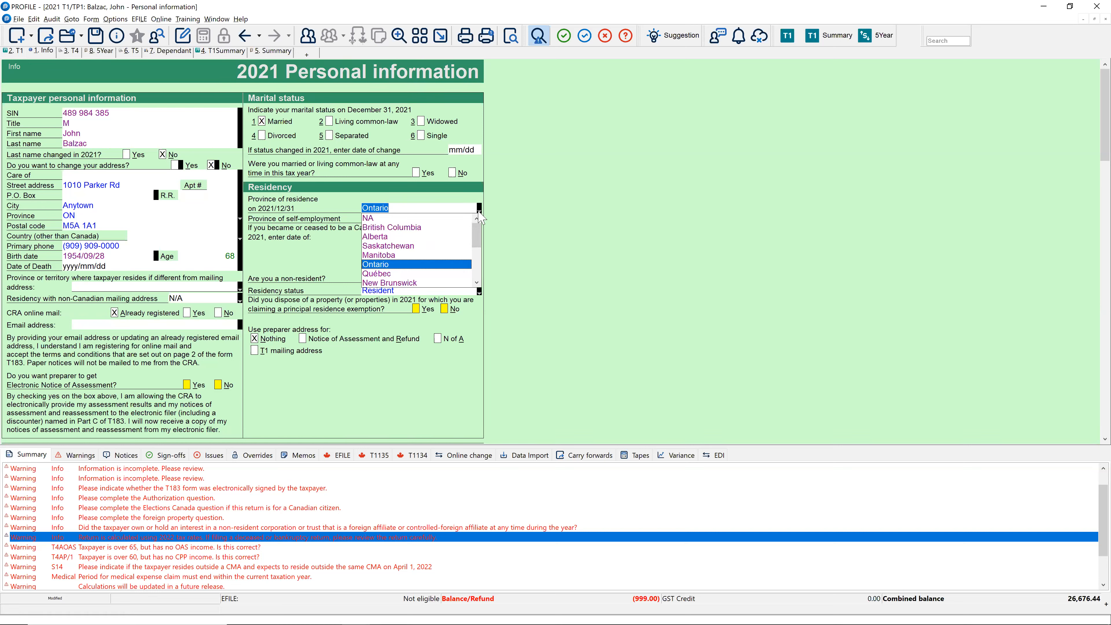
{"action": "left_click", "coordinate": [477, 211]}
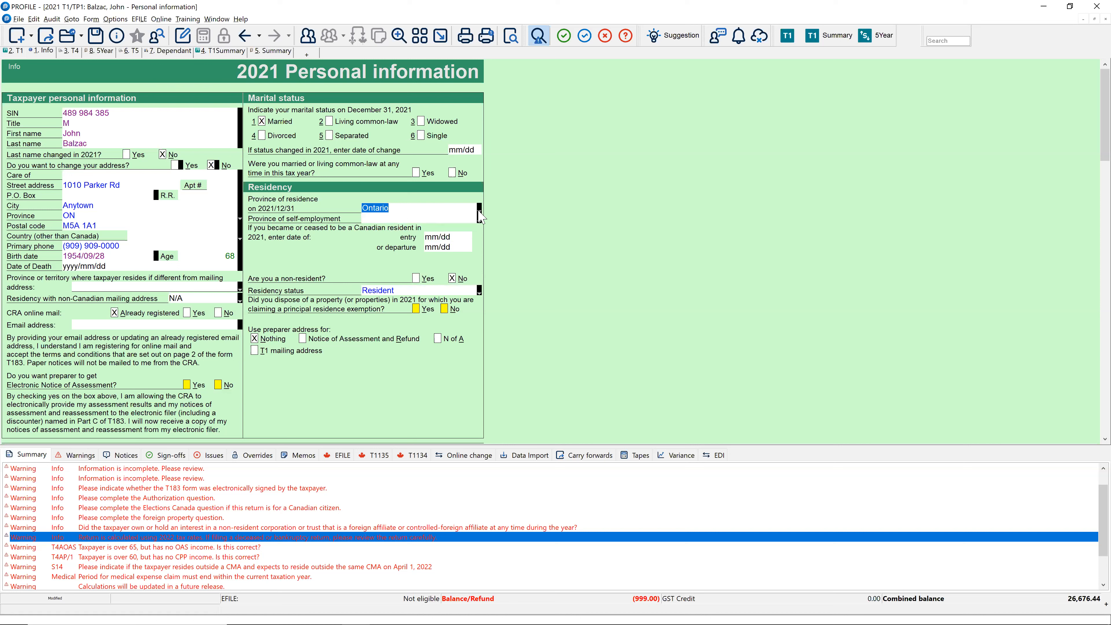
{"action": "left_click", "coordinate": [478, 210]}
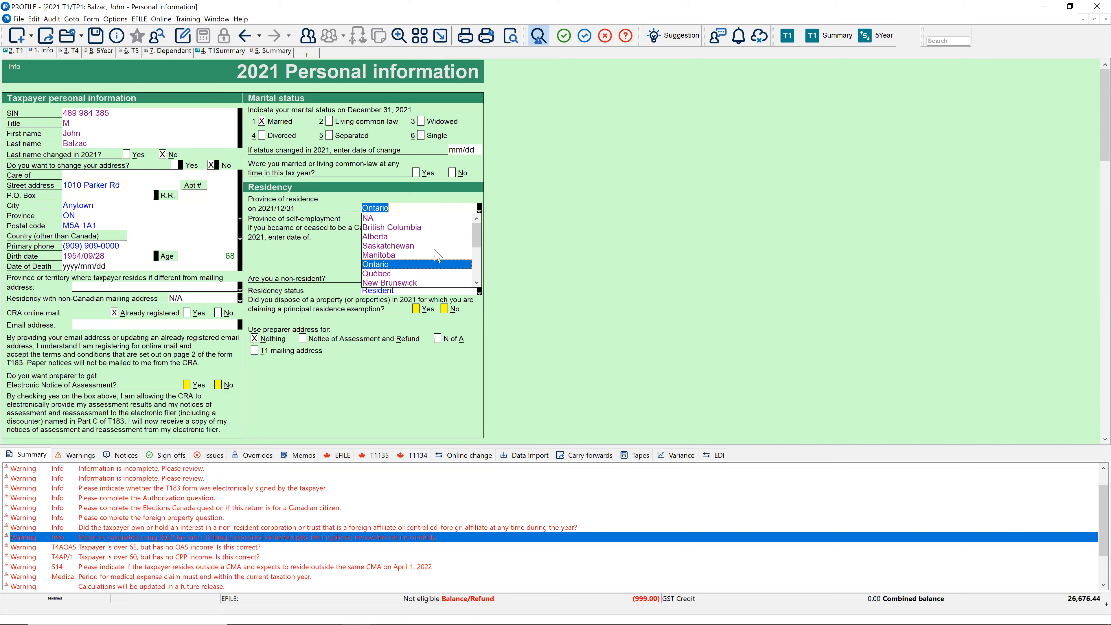
{"action": "left_click", "coordinate": [279, 257]}
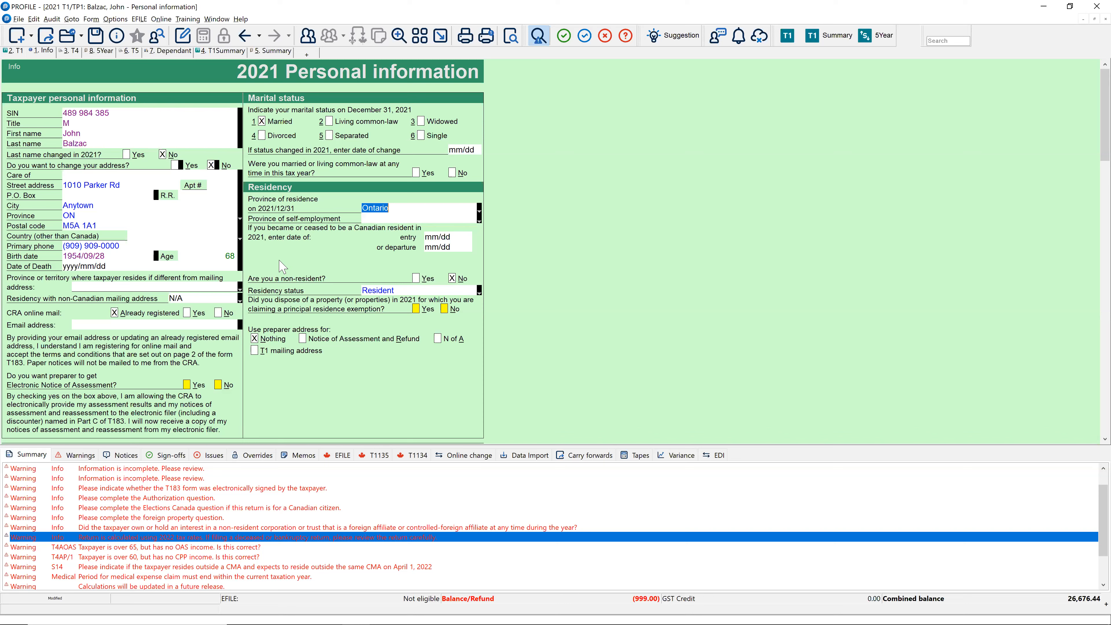
{"action": "scroll", "coordinate": [279, 267], "scroll_direction": "down", "scroll_amount": 1}
{"action": "scroll", "coordinate": [279, 271], "scroll_direction": "down", "scroll_amount": 5}
{"action": "scroll", "coordinate": [101, 152], "scroll_direction": "down", "scroll_amount": 7}
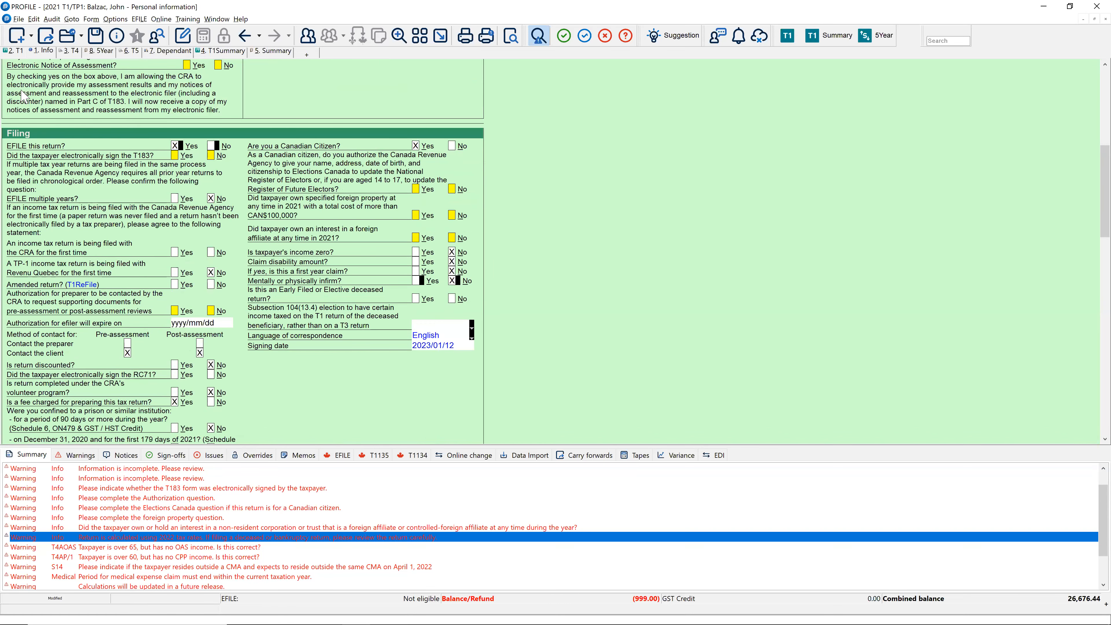
Step: On the T1 jacket, override line 10105 with 9,999 and show the auditor's list of overrides
{"action": "left_click", "coordinate": [18, 53]}
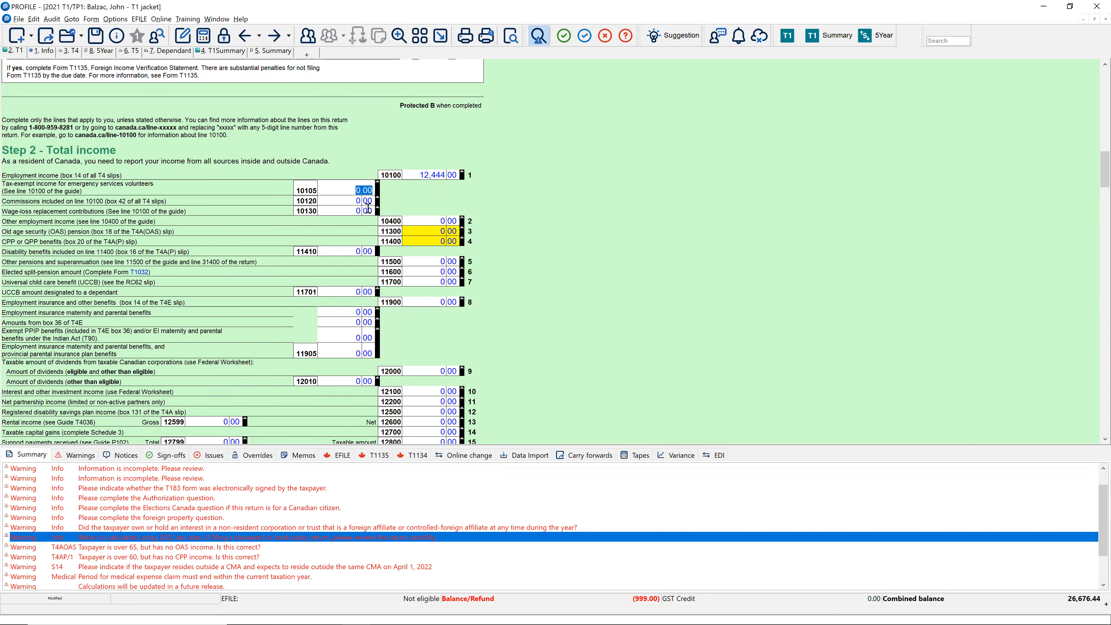
{"action": "type", "text": "9999"}
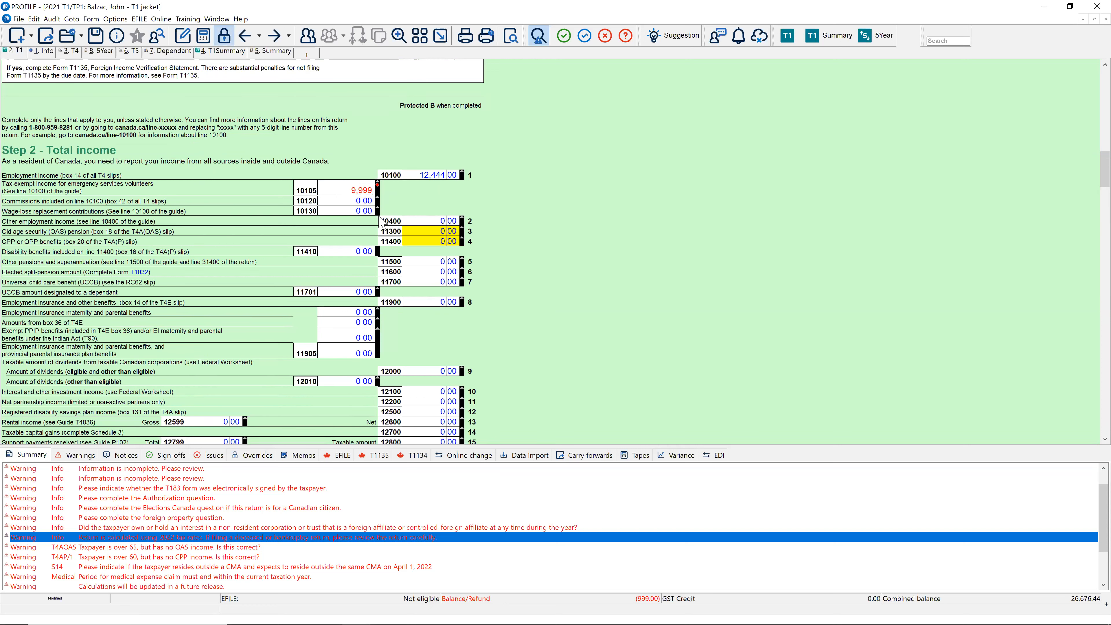
{"action": "key", "text": "shift+Tab"}
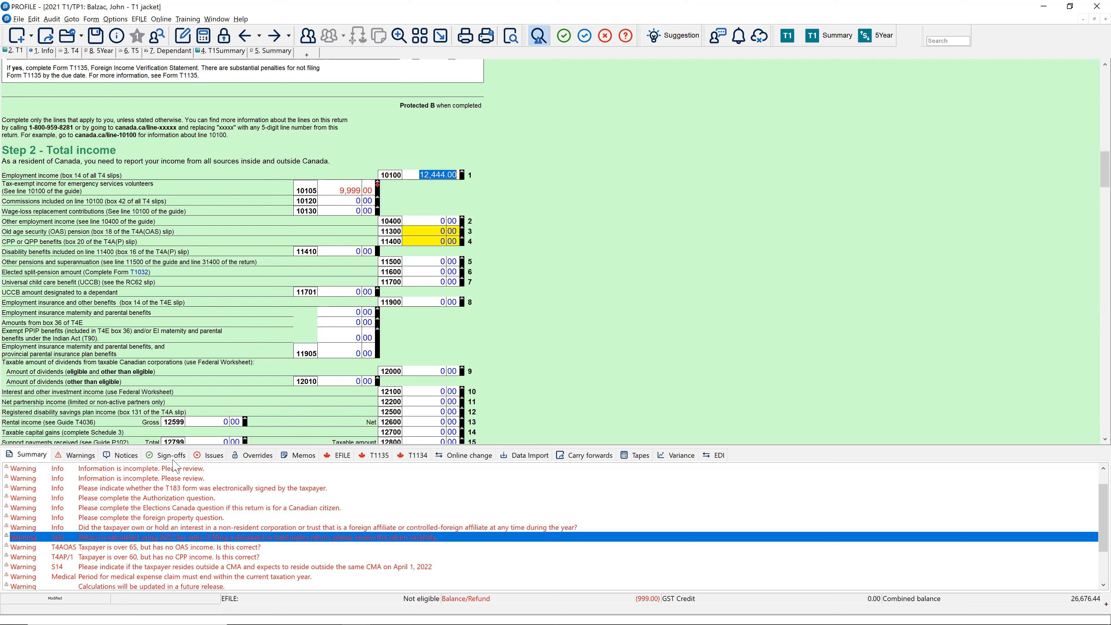
{"action": "left_click", "coordinate": [256, 457]}
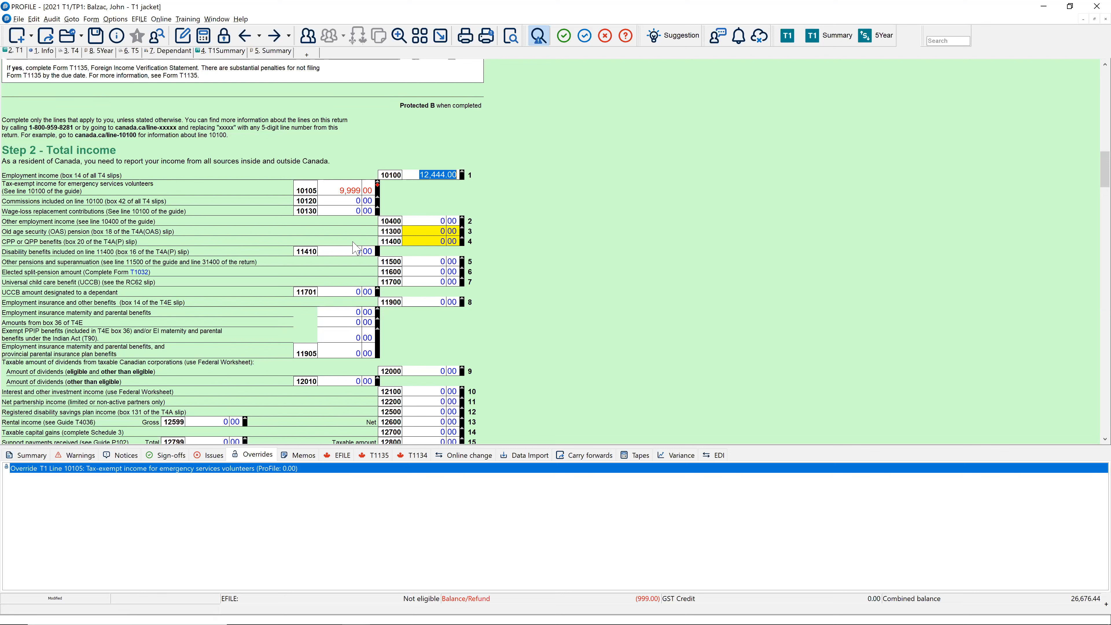
Step: Remove the override from line 10105, tax-exempt income for emergency services volunteers
{"action": "right_click", "coordinate": [337, 189]}
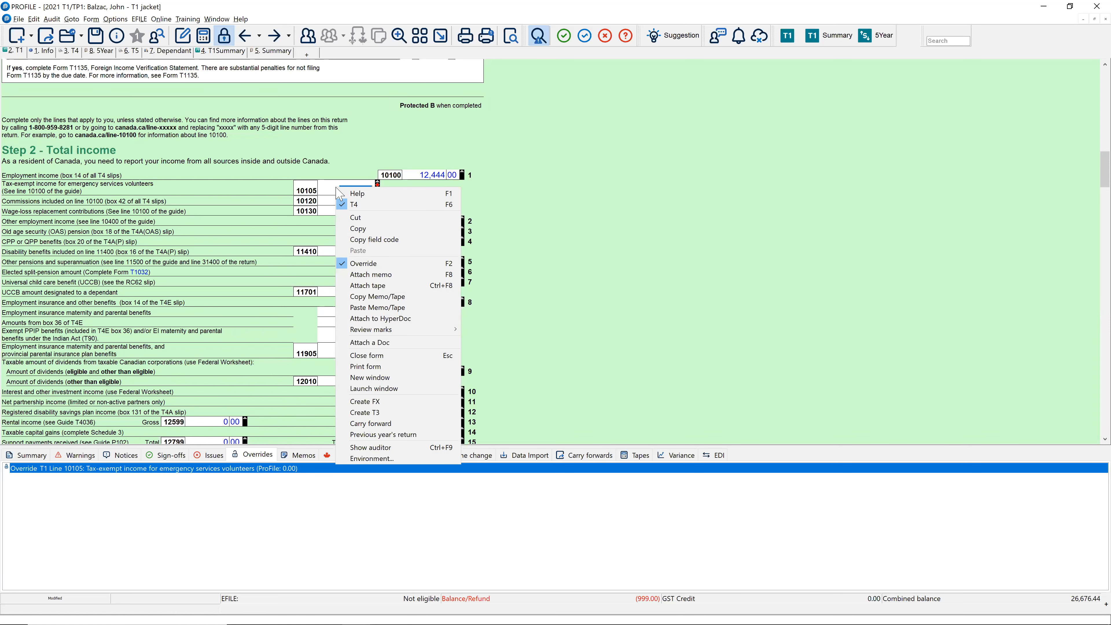
{"action": "left_click", "coordinate": [380, 265]}
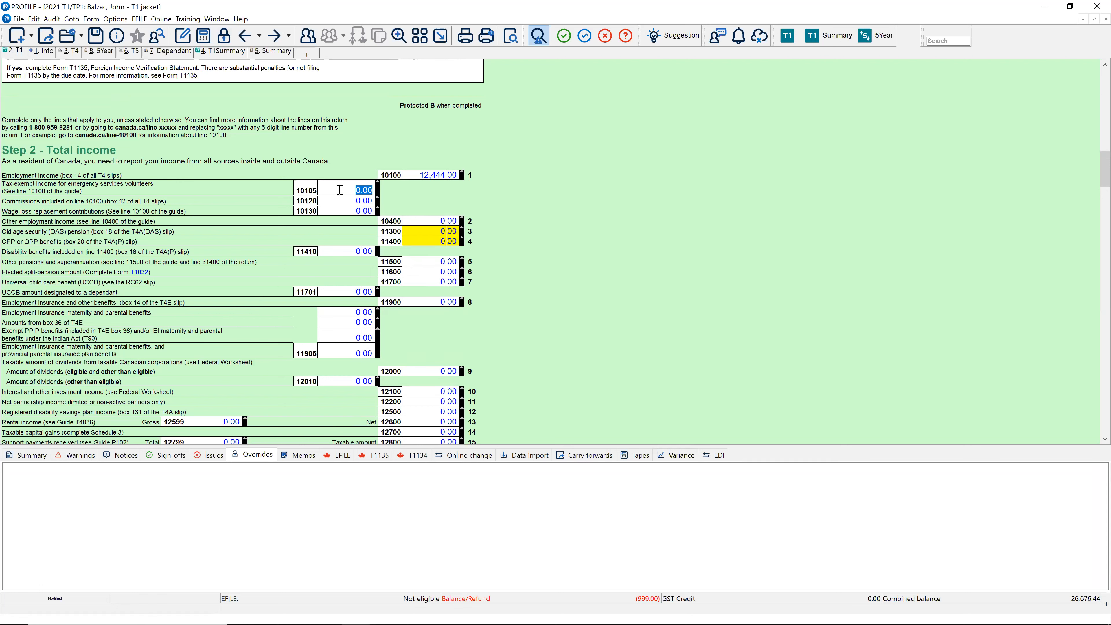
{"action": "left_click", "coordinate": [348, 199]}
Step: Trace line 10100 employment income to its source T4 slip, return to the T1 jacket, and view the field's available commands
{"action": "mouse_move", "coordinate": [455, 230]}
{"action": "left_click", "coordinate": [410, 173]}
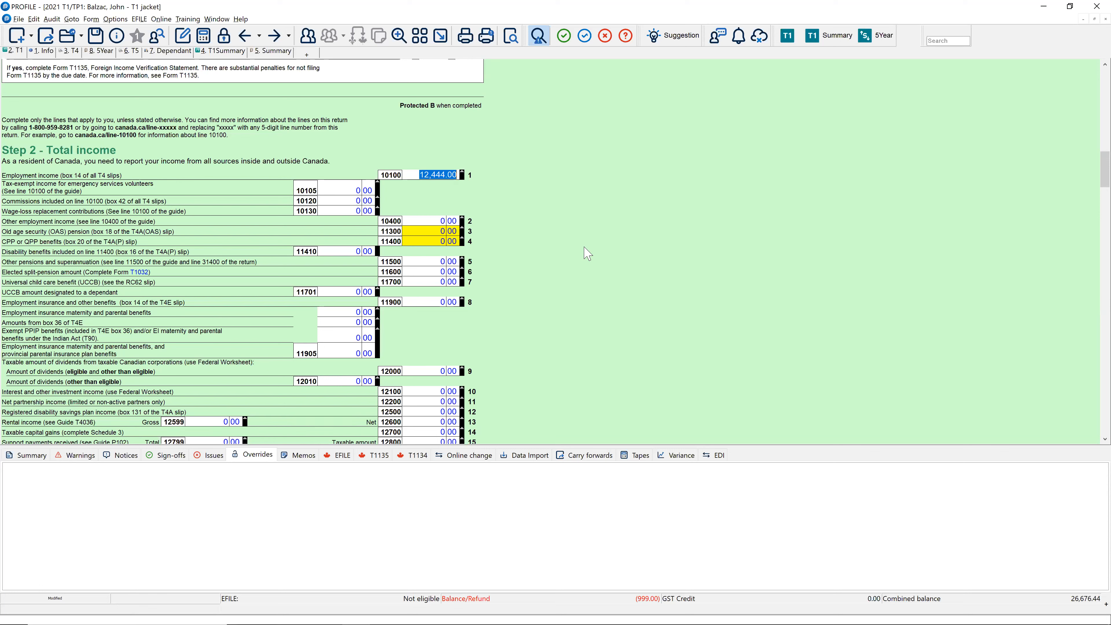
{"action": "double_click", "coordinate": [434, 174]}
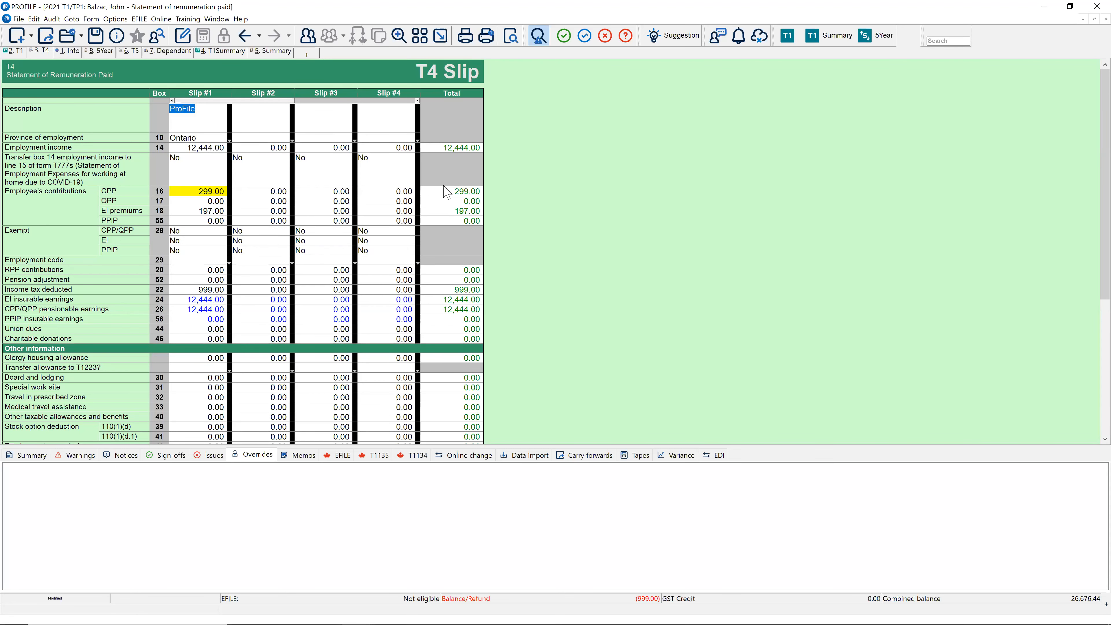
{"action": "left_click", "coordinate": [17, 50]}
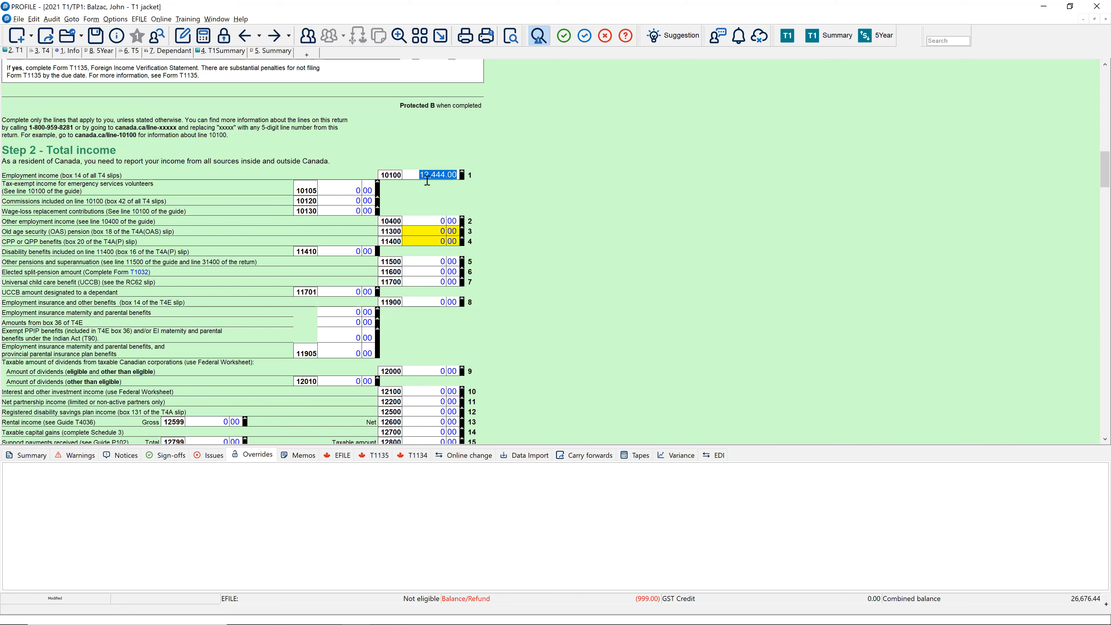
{"action": "right_click", "coordinate": [426, 175]}
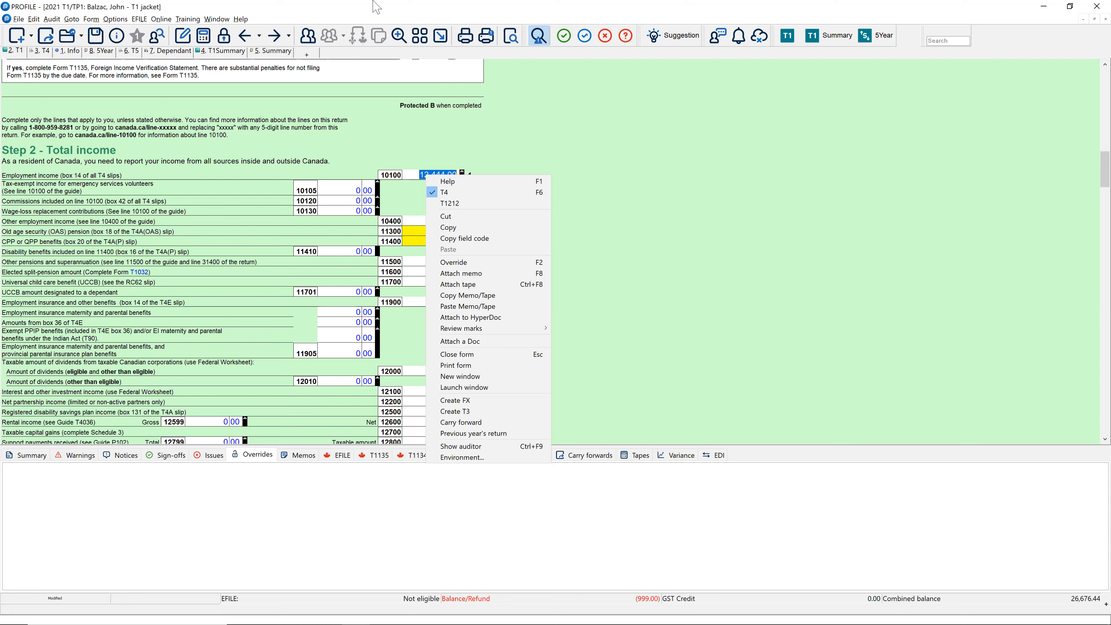
{"action": "left_click", "coordinate": [799, 254]}
Step: Switch to the PowerPoint slide show and advance to the "Preparing a T1" slide
{"action": "key", "text": "alt+Tab"}
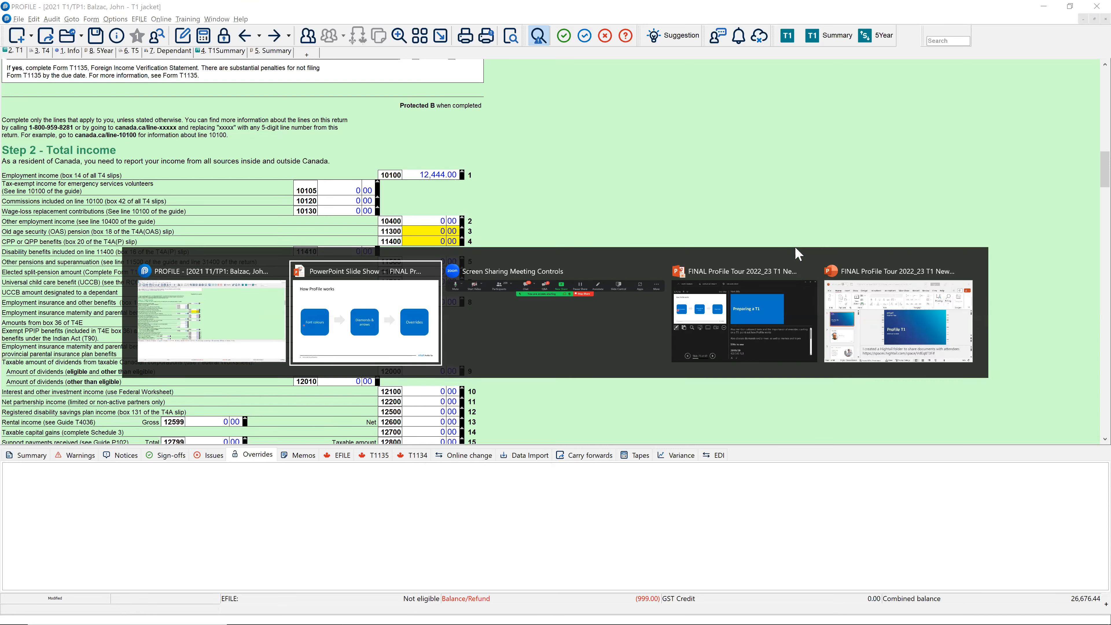
{"action": "key", "text": "Right"}
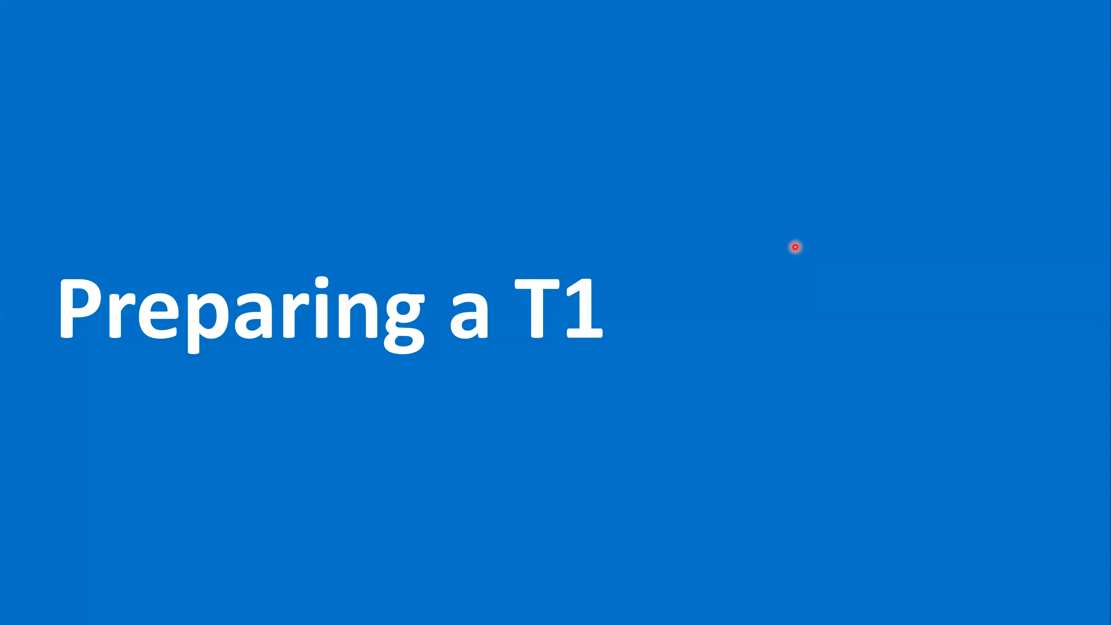
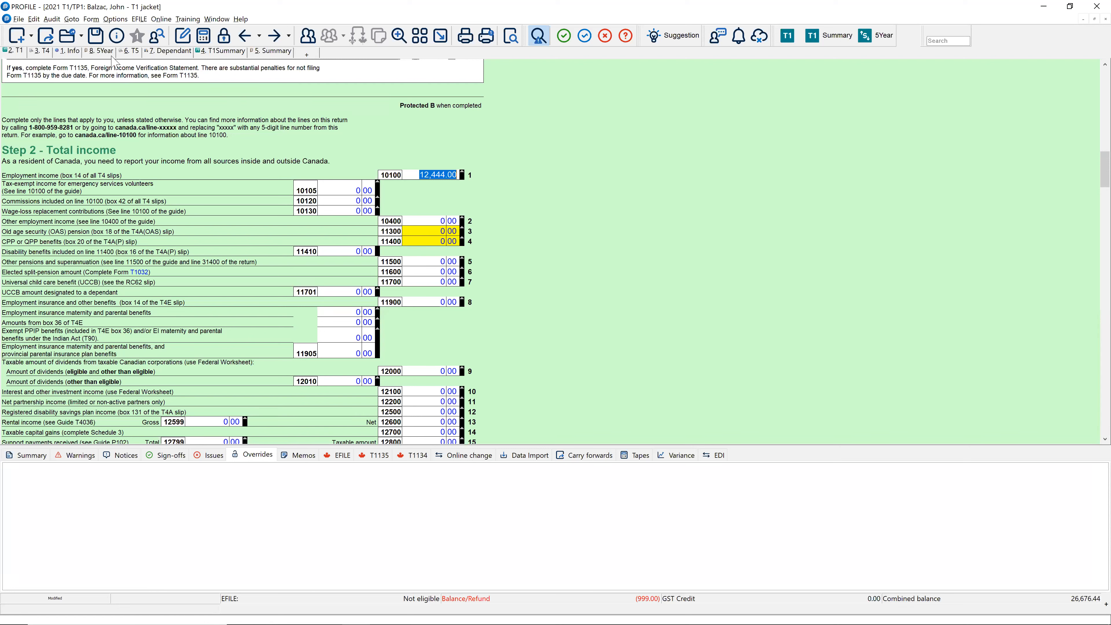
Step: Back in ProFile, browse the Template Editor's T2 templates and open the User1 template, T2 Engage Letter.RTF
{"action": "left_click", "coordinate": [115, 19]}
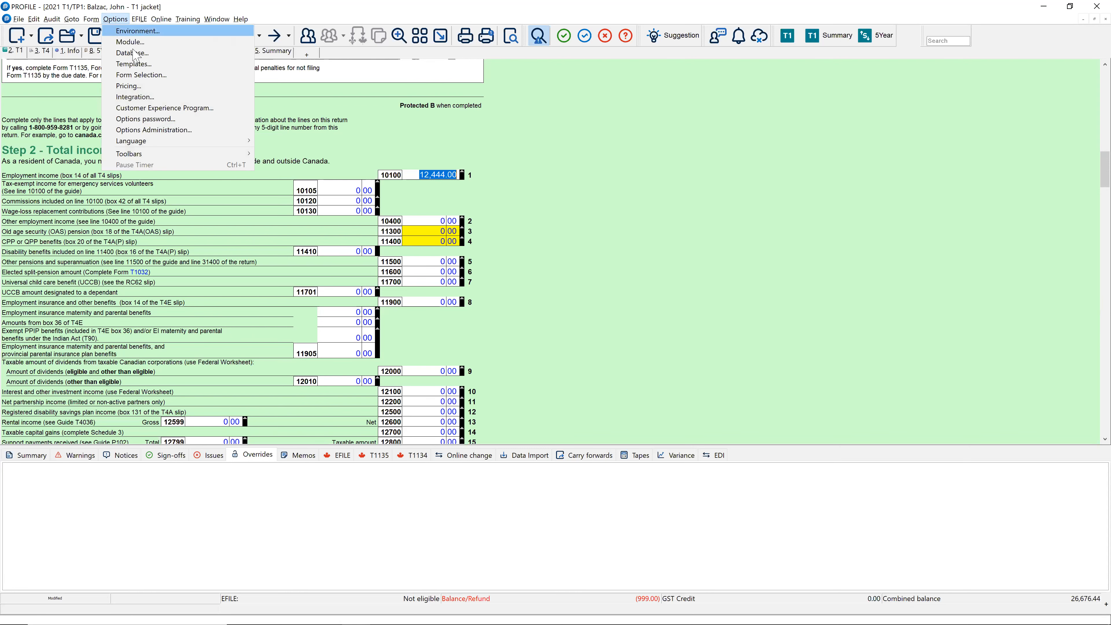
{"action": "left_click", "coordinate": [141, 66]}
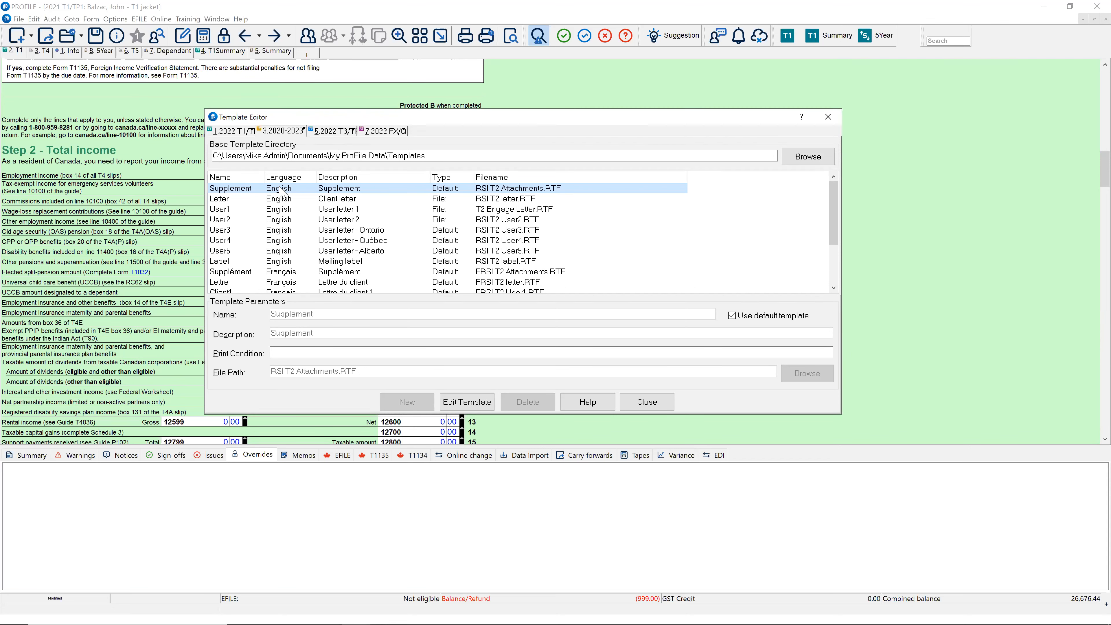
{"action": "scroll", "coordinate": [282, 192], "scroll_direction": "down", "scroll_amount": 1}
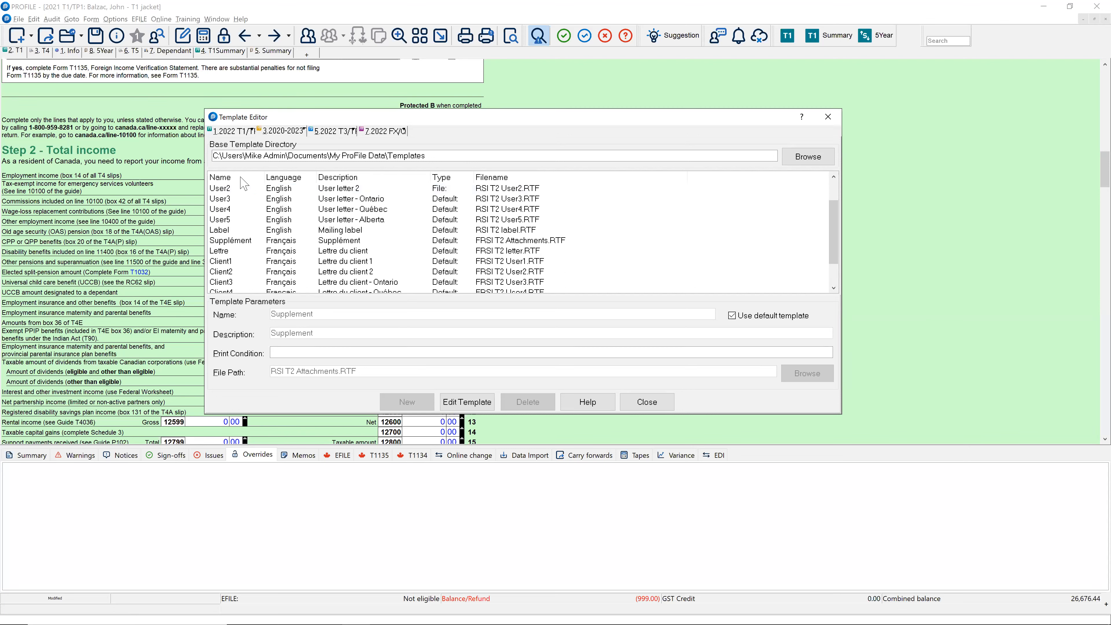
{"action": "scroll", "coordinate": [244, 185], "scroll_direction": "up", "scroll_amount": 1}
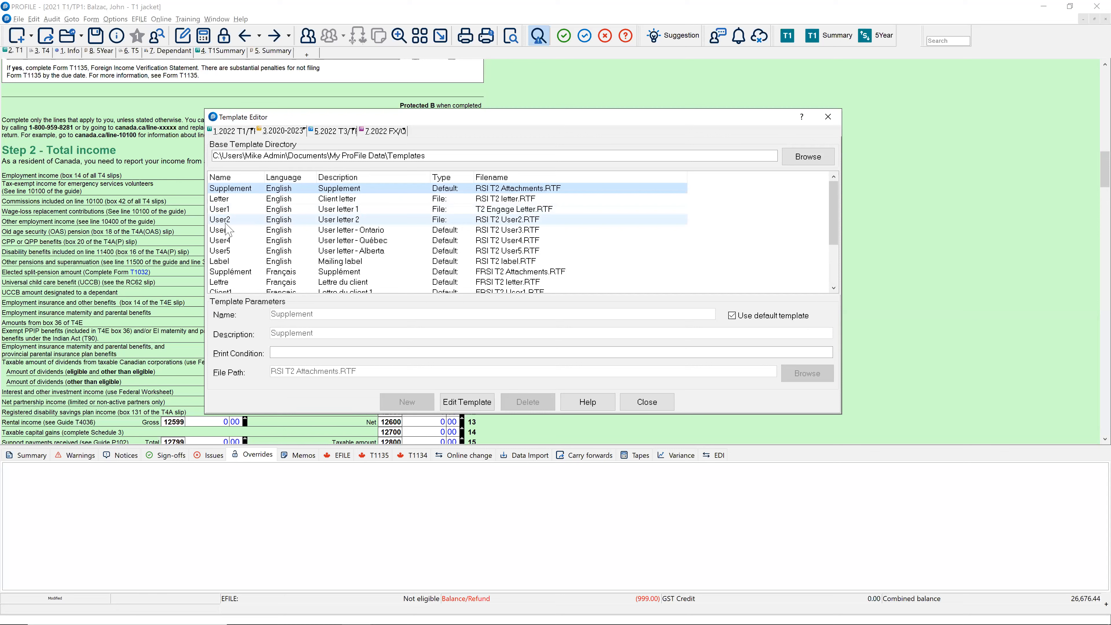
{"action": "left_click", "coordinate": [296, 210]}
{"action": "double_click", "coordinate": [295, 210]}
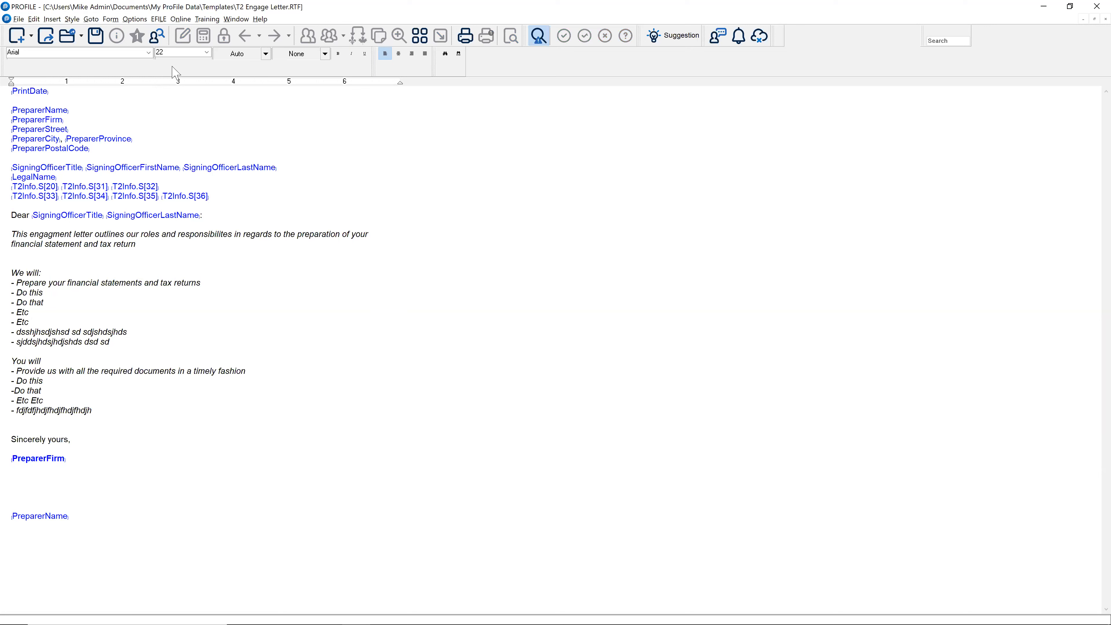
Step: Reopen the Template Editor, enlarge it to show all templates, and open the English client letter, RSI T2 letter.RTF
{"action": "left_click", "coordinate": [20, 19]}
{"action": "left_click", "coordinate": [300, 157]}
{"action": "left_click", "coordinate": [135, 19]}
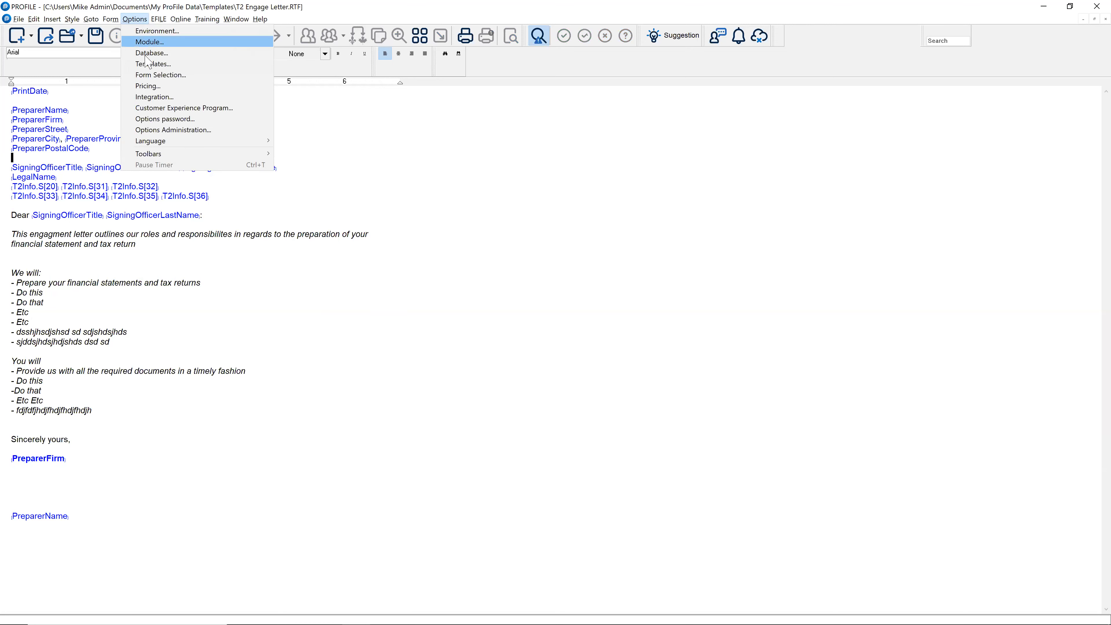
{"action": "left_click", "coordinate": [149, 64]}
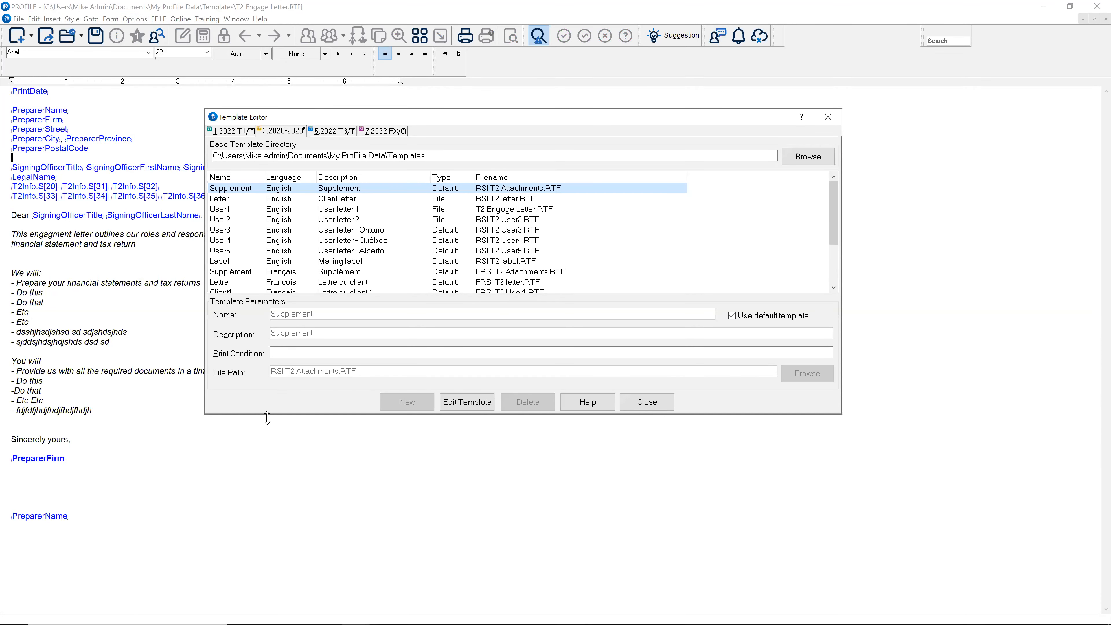
{"action": "left_click_drag", "start_coordinate": [267, 418], "coordinate": [267, 589]}
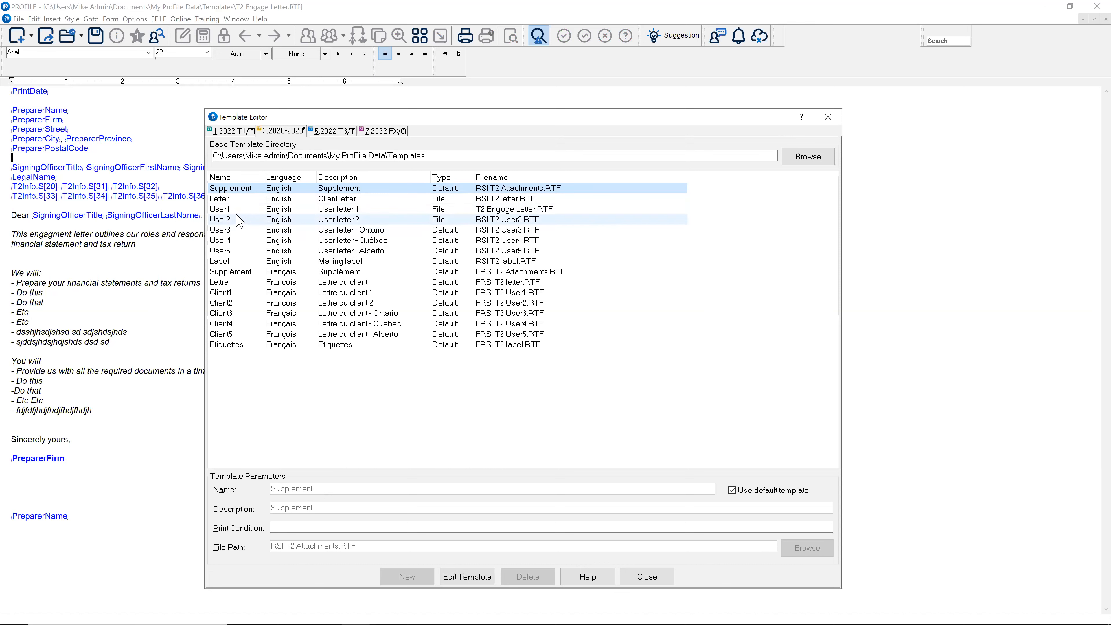
{"action": "double_click", "coordinate": [222, 199]}
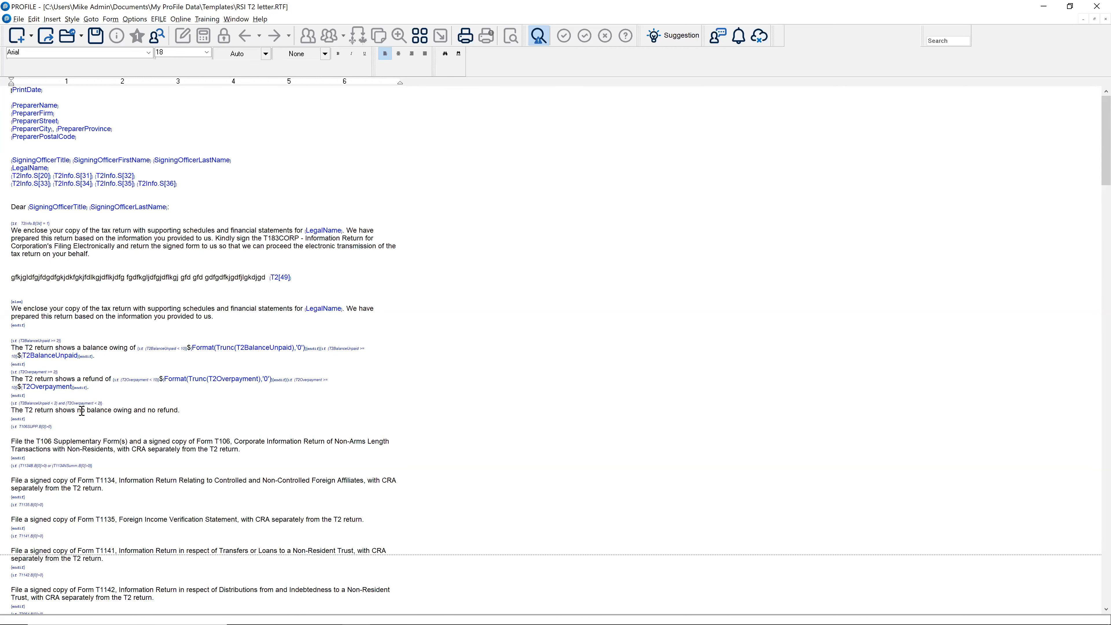
Step: Highlight the custom paragraph ending with the T2[49] field code in the client letter, and clear the selection
{"action": "left_click_drag", "start_coordinate": [34, 279], "coordinate": [40, 280]}
{"action": "left_click_drag", "start_coordinate": [13, 278], "coordinate": [208, 283]}
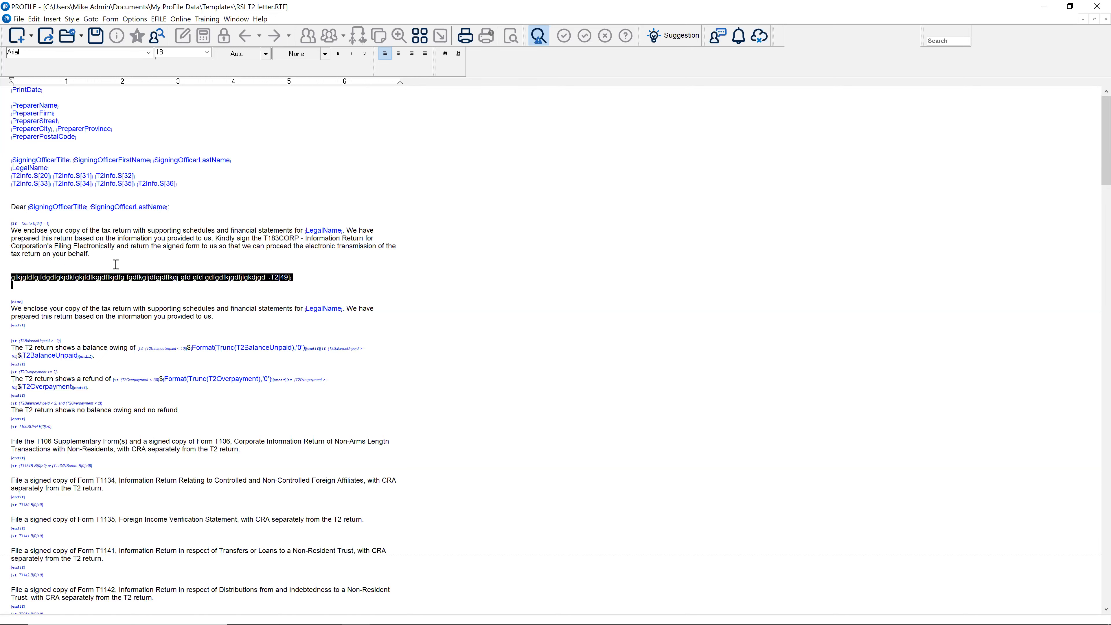
{"action": "left_click", "coordinate": [99, 254]}
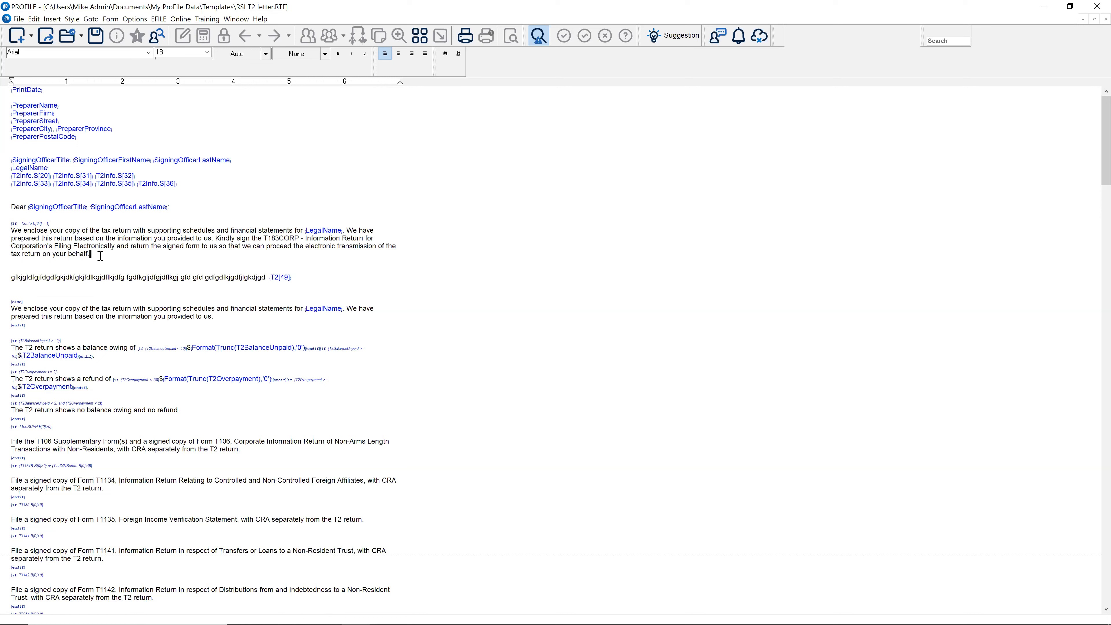
Step: Add a new line of filler text beginning "fdfdfdfdfd dfd fdf dfd" below the T183CORP paragraph in the RSI T2 letter
{"action": "key", "text": "Return"}
{"action": "key", "text": "Return"}
{"action": "type", "text": "f"}
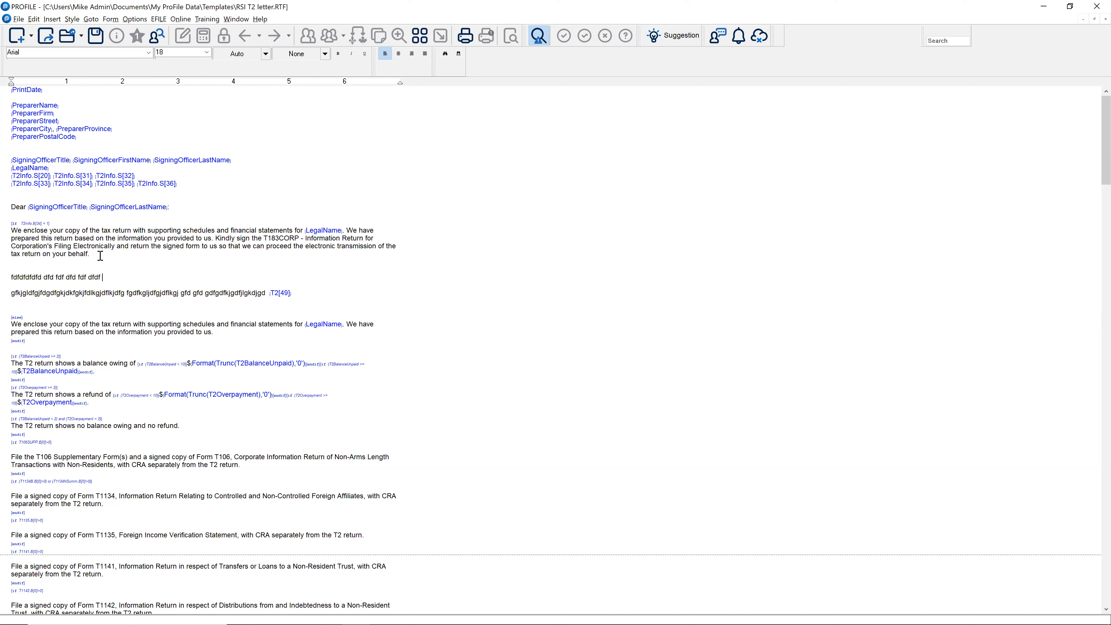
{"action": "type", "text": "df df"}
Step: Switch to the first open 2021 T1 return and copy the field code of line 23400, Net income before adjustments
{"action": "left_click", "coordinate": [247, 22]}
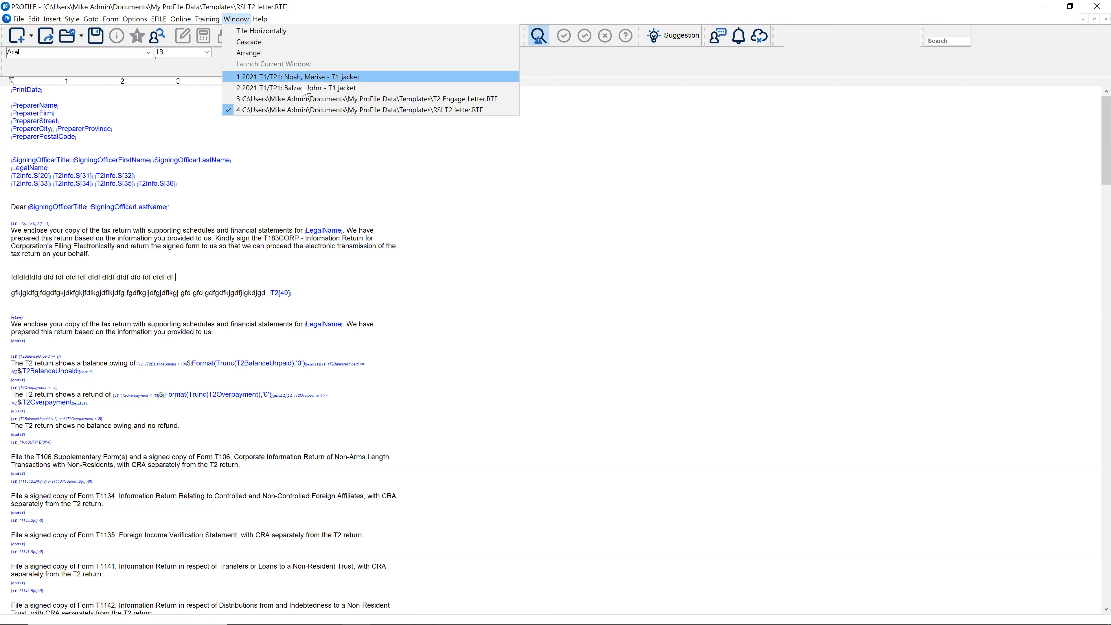
{"action": "left_click", "coordinate": [297, 77]}
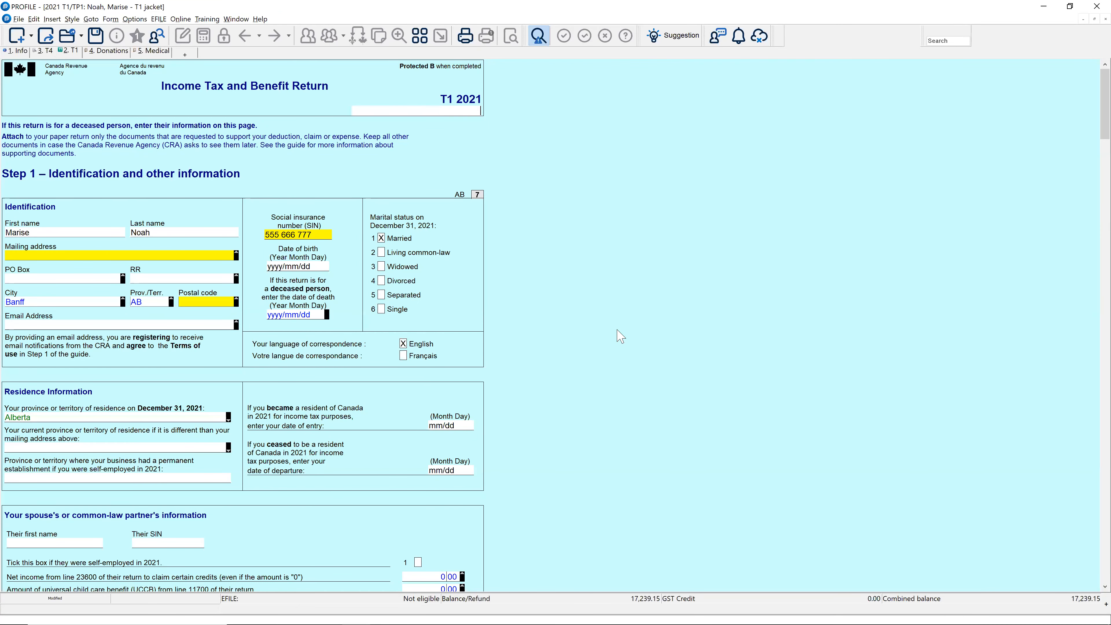
{"action": "scroll", "coordinate": [620, 337], "scroll_direction": "down", "scroll_amount": 15}
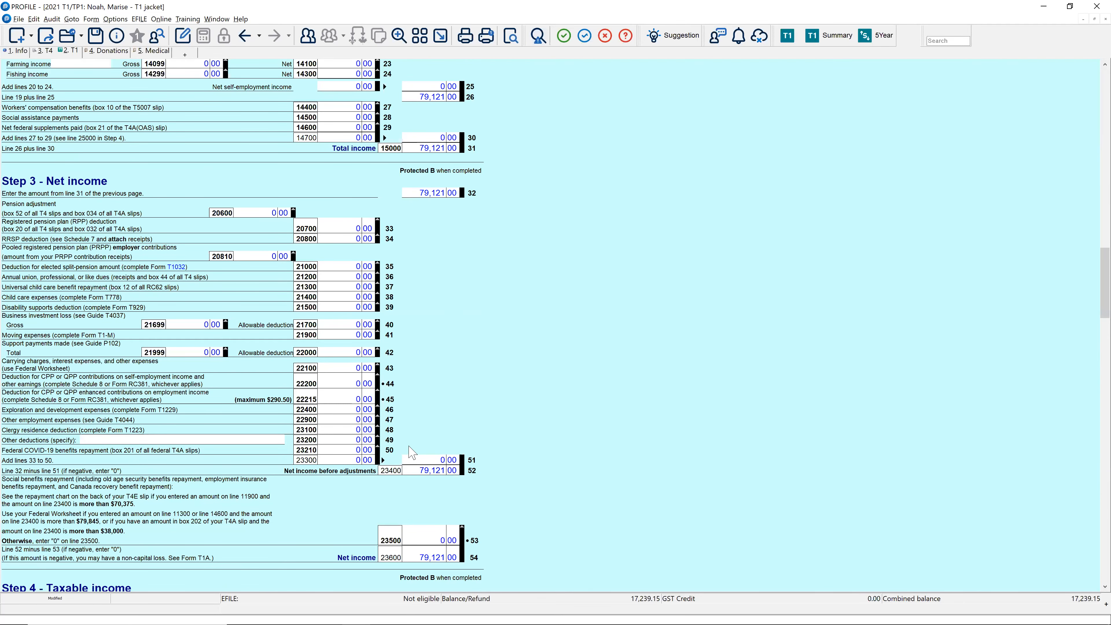
{"action": "right_click", "coordinate": [433, 470]}
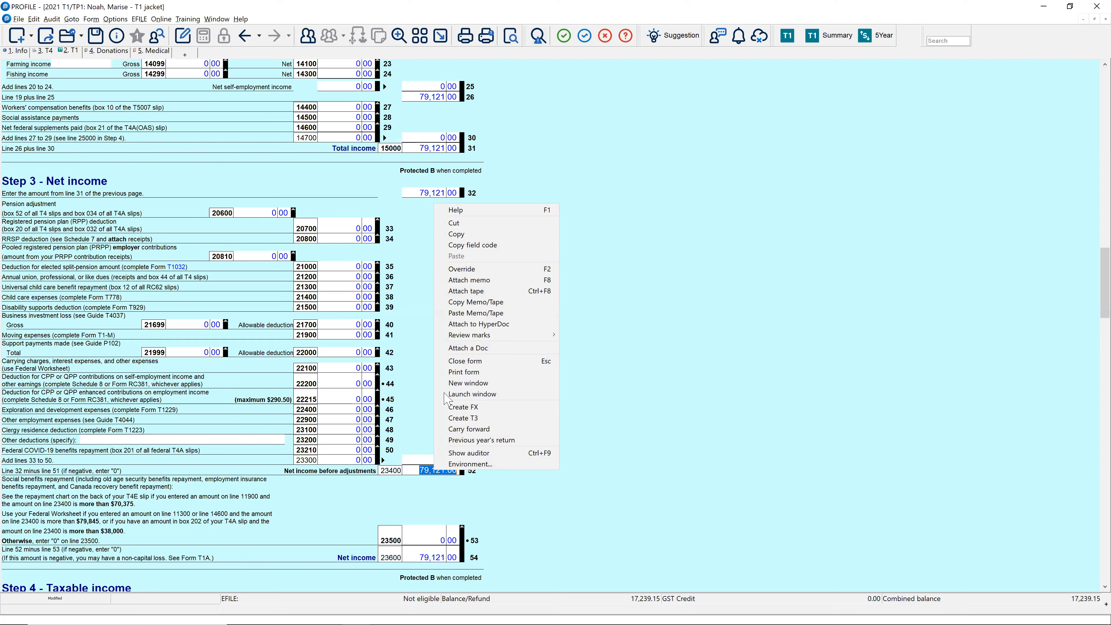
{"action": "left_click", "coordinate": [462, 248]}
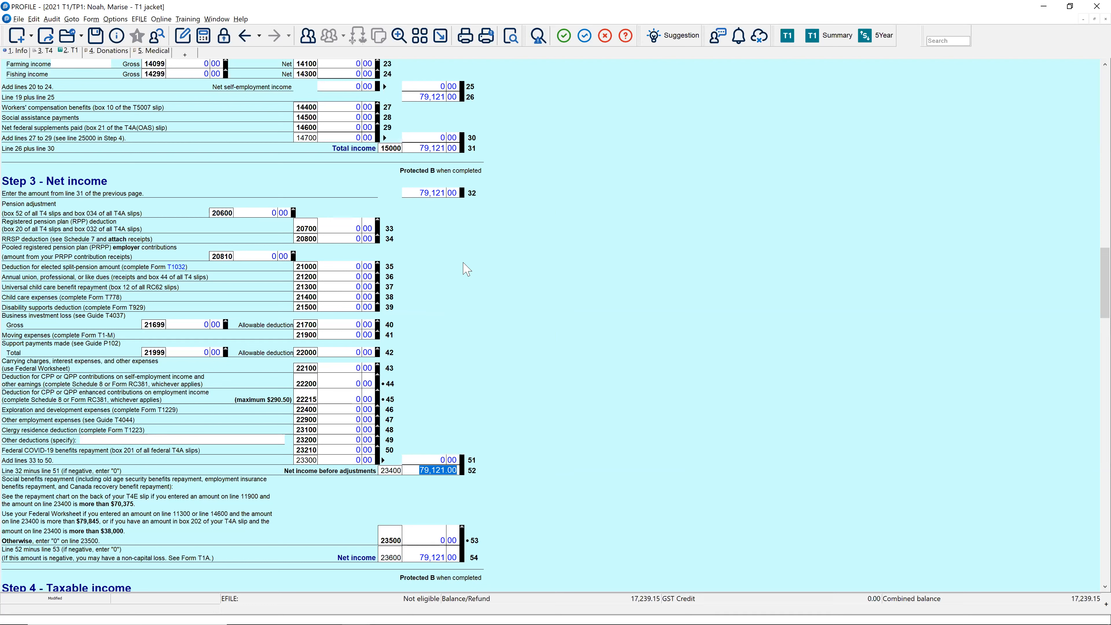
Step: Return to RSI T2 letter.RTF and paste the copied Line23400 field code at the end of the new filler line
{"action": "left_click", "coordinate": [217, 20]}
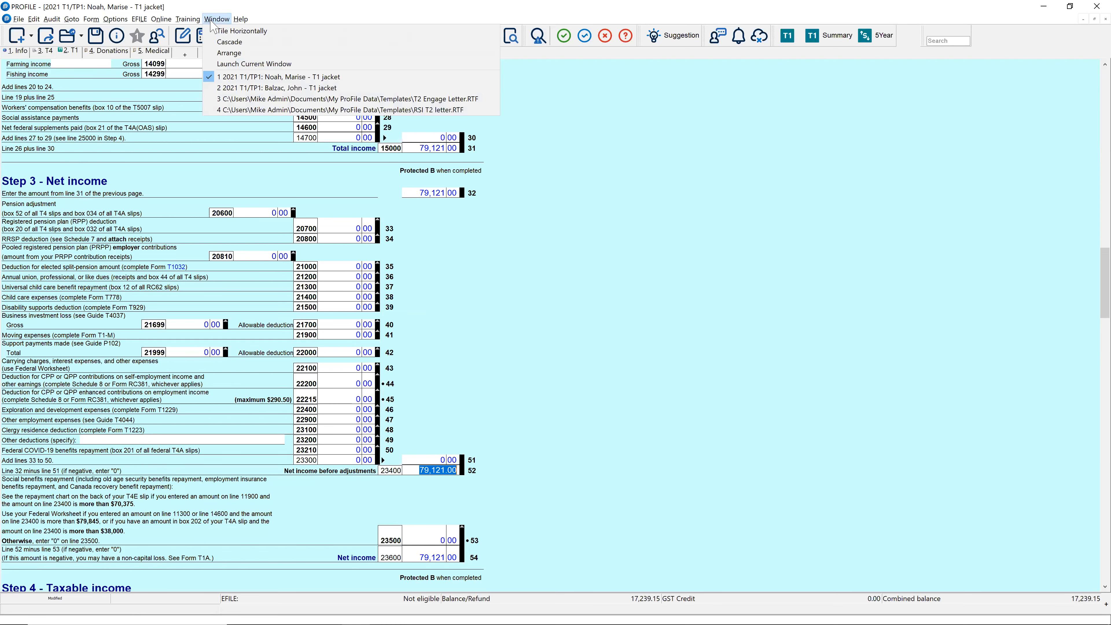
{"action": "left_click", "coordinate": [239, 99]}
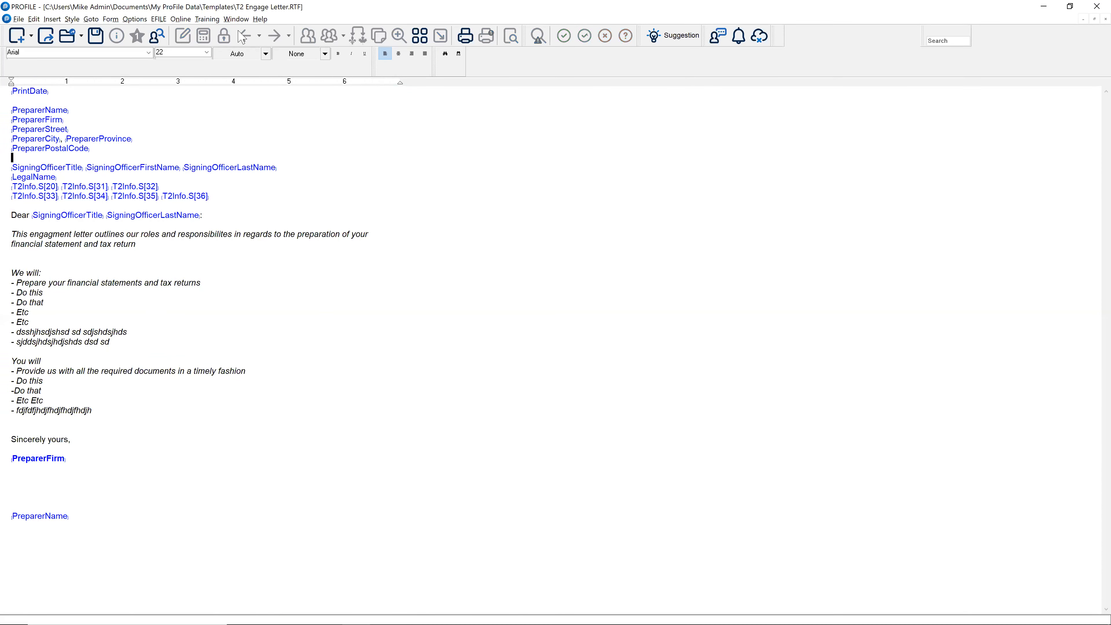
{"action": "left_click", "coordinate": [240, 20]}
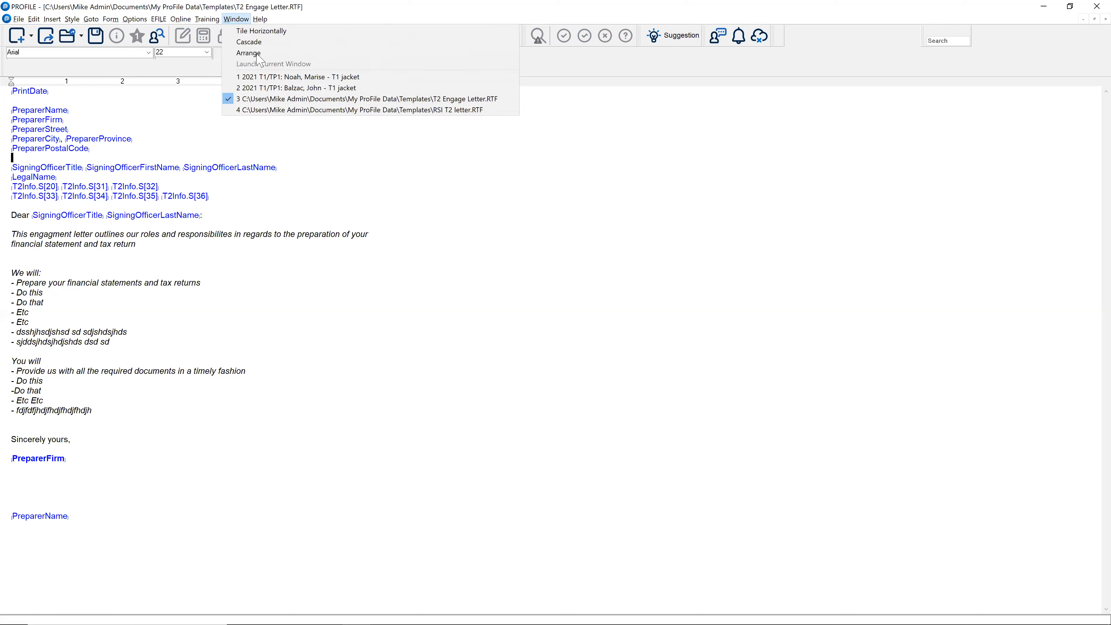
{"action": "left_click", "coordinate": [298, 108]}
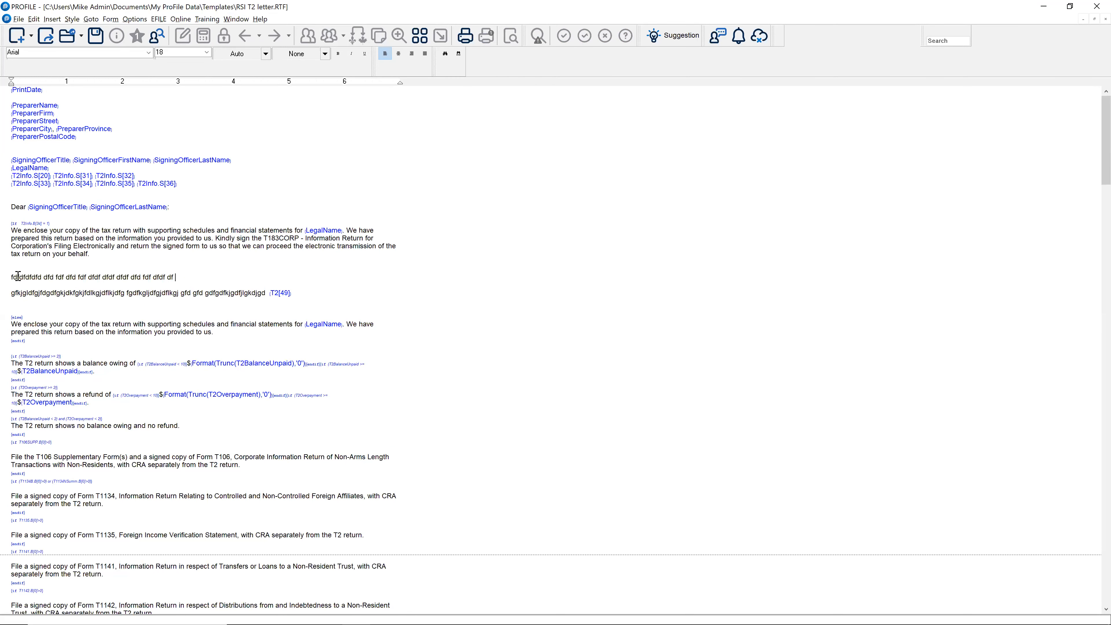
{"action": "triple_click", "coordinate": [118, 283]}
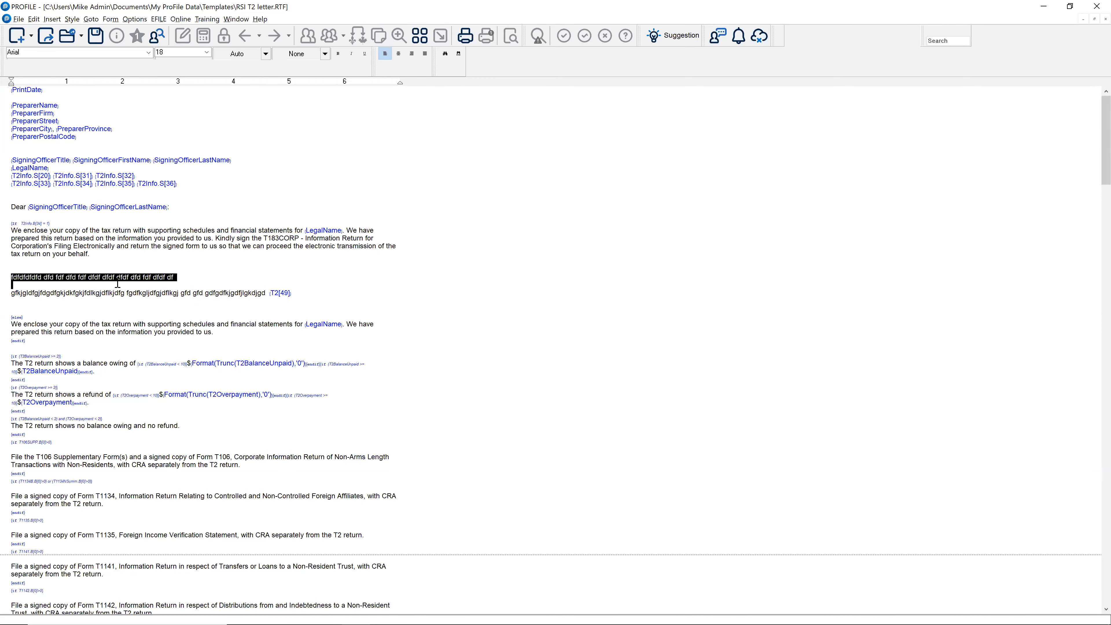
{"action": "left_click", "coordinate": [186, 283]}
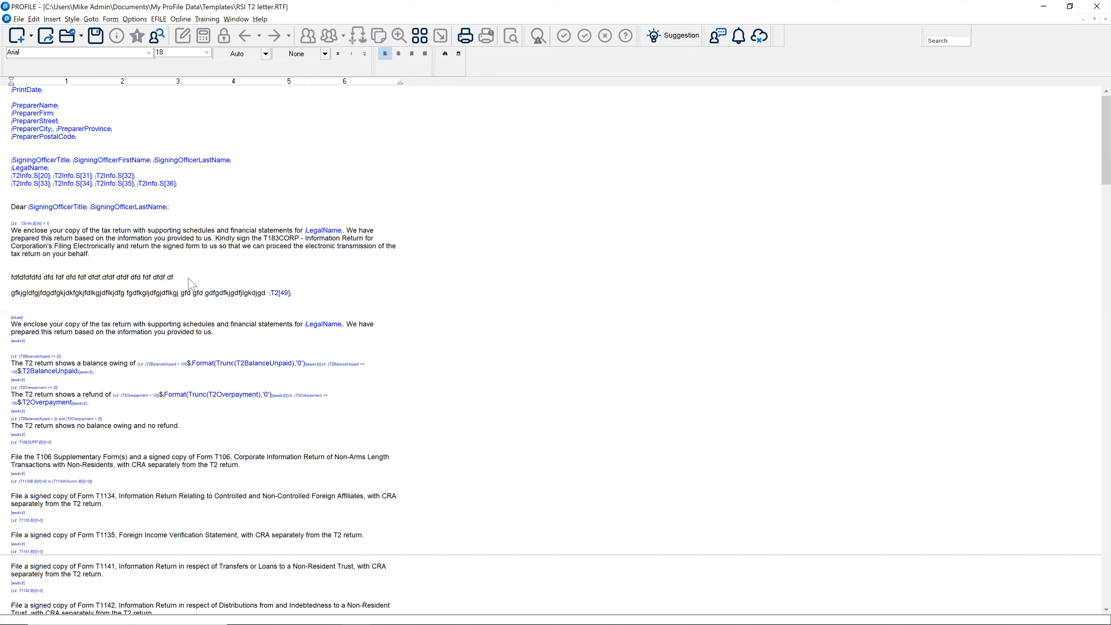
{"action": "right_click", "coordinate": [189, 279]}
{"action": "left_click", "coordinate": [208, 306]}
Step: Close RSI T2 letter.RTF without saving the changes, and close T2 Engage Letter.RTF
{"action": "left_click", "coordinate": [1105, 19]}
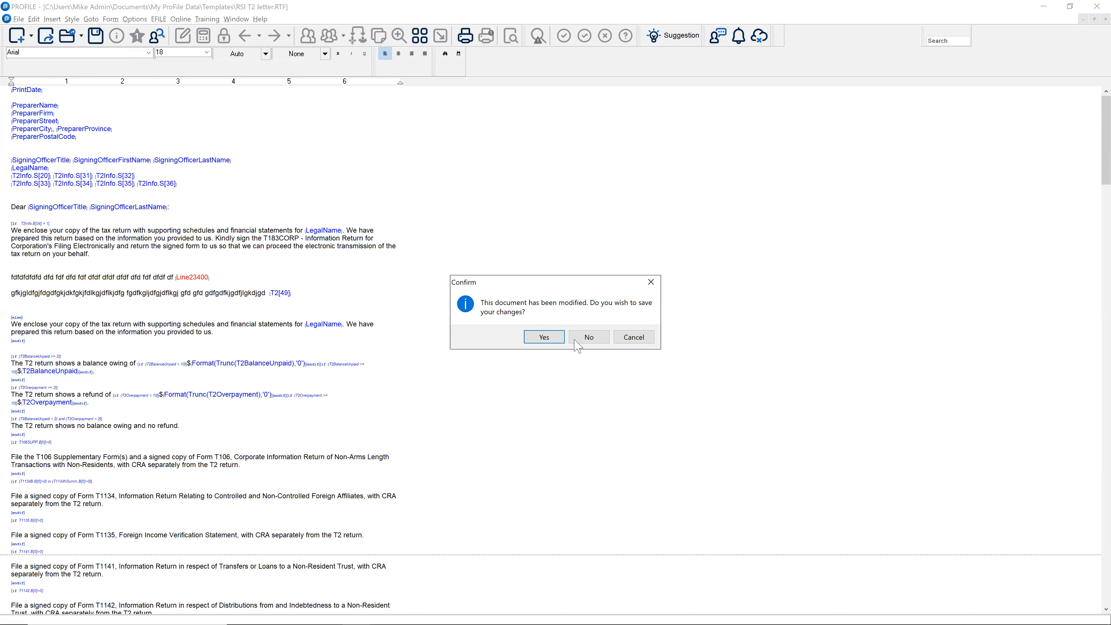
{"action": "key", "text": "Tab"}
{"action": "key", "text": "Return"}
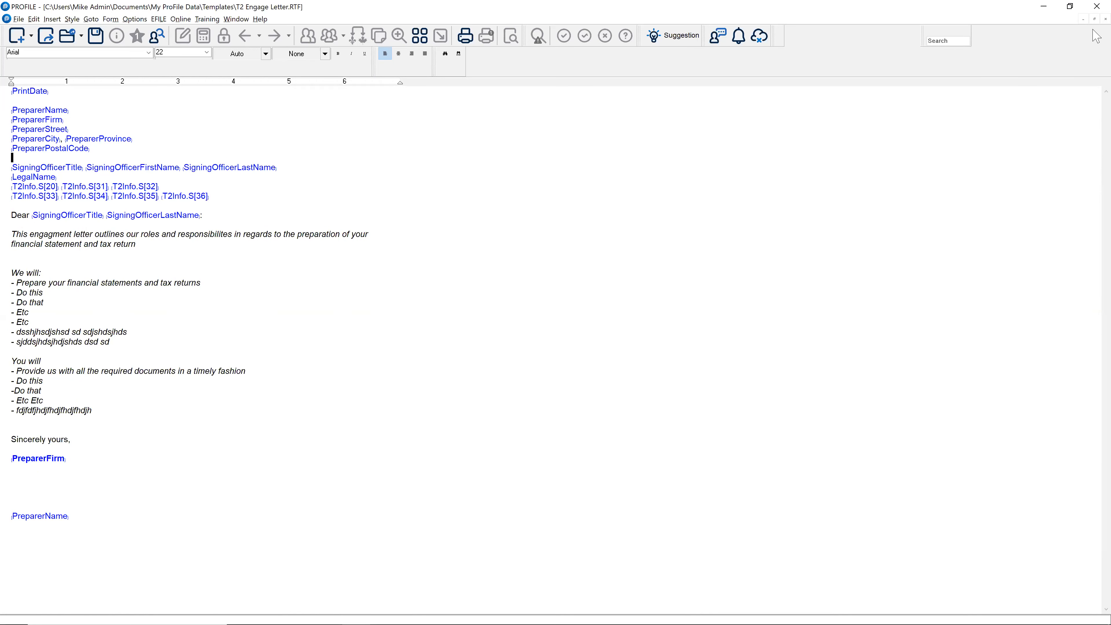
{"action": "left_click", "coordinate": [1105, 19]}
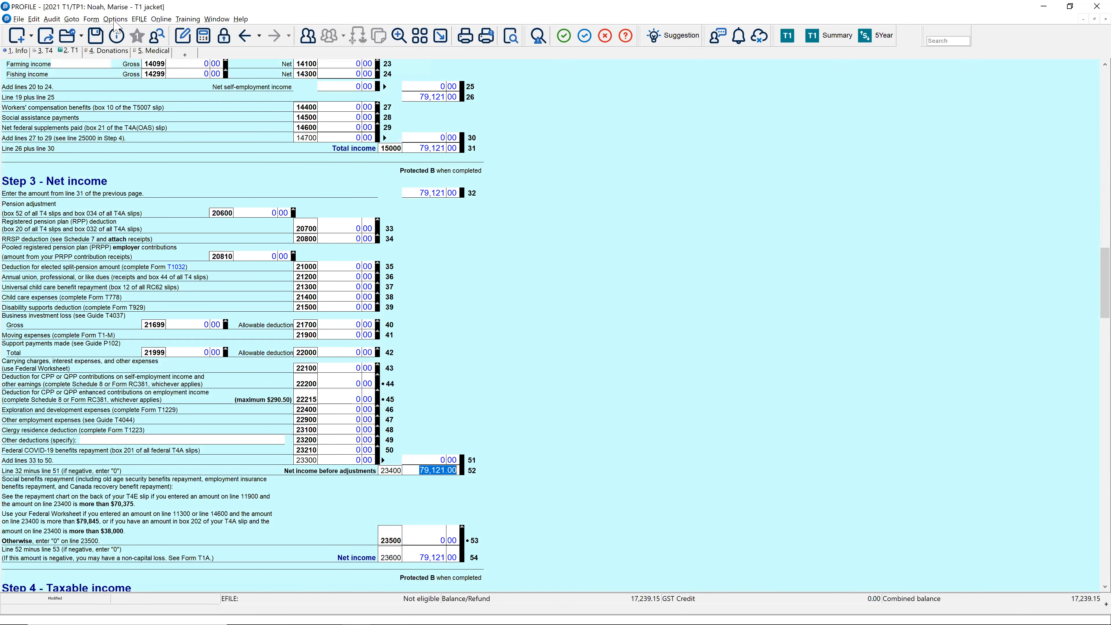
Step: Open the Template Editor, compare the T2 and 2022 T1/TP1 template lists, and review the available T1/TP1 years
{"action": "left_click", "coordinate": [113, 20]}
{"action": "left_click", "coordinate": [124, 60]}
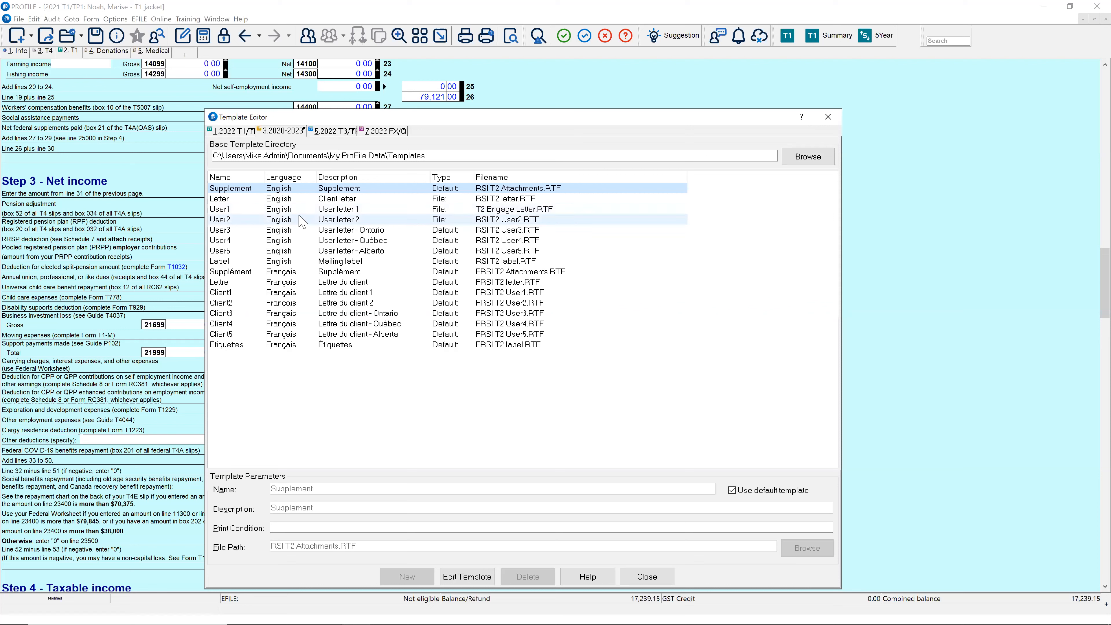
{"action": "left_click", "coordinate": [241, 134]}
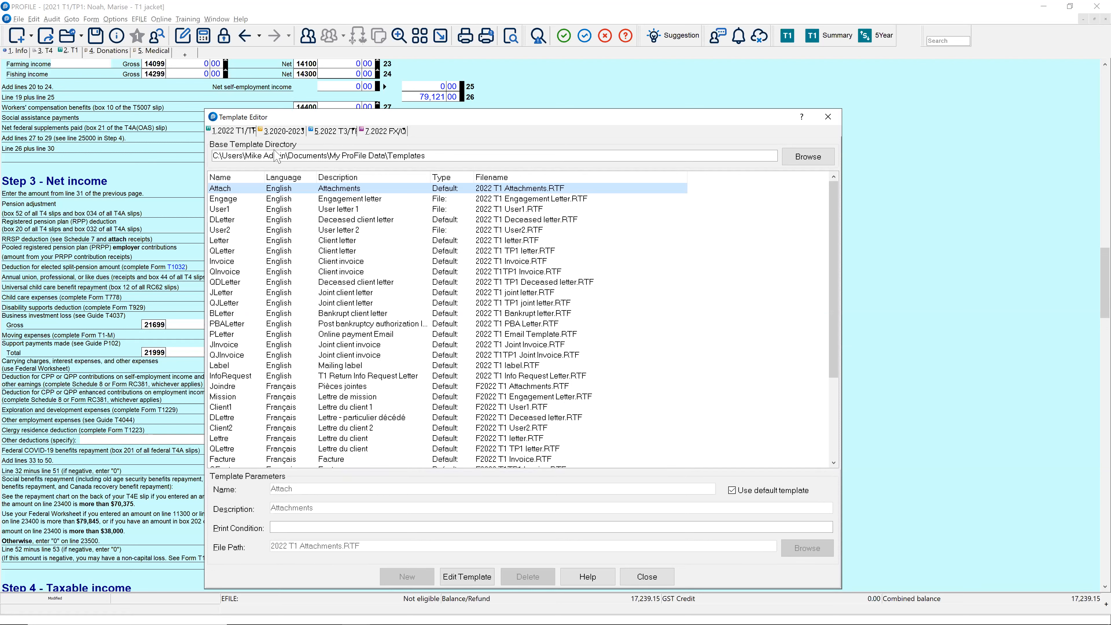
{"action": "left_click", "coordinate": [285, 132]}
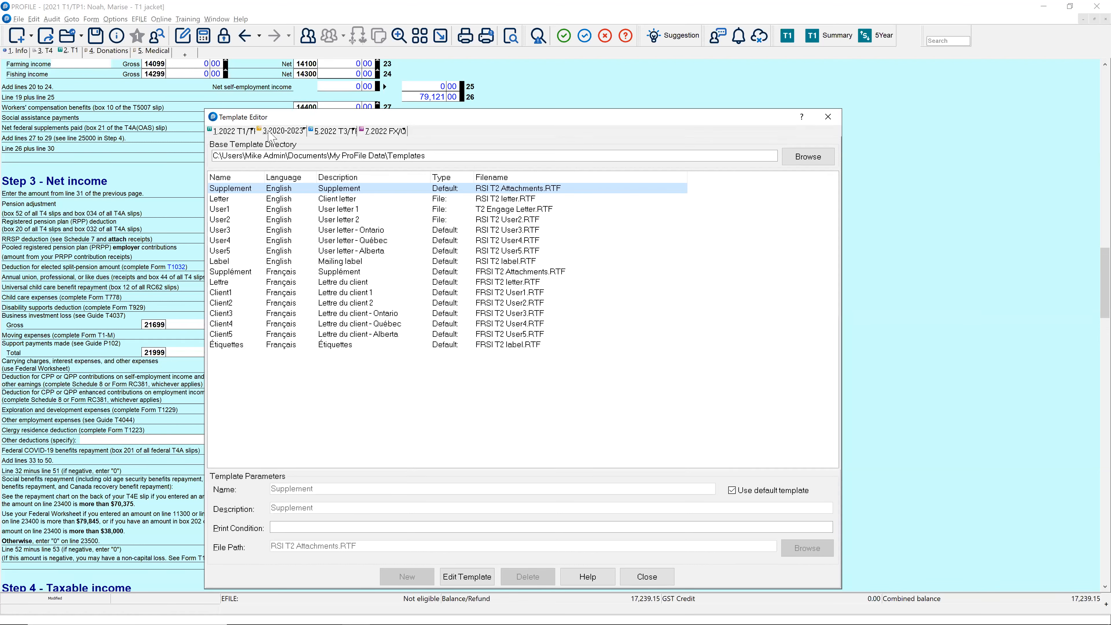
{"action": "left_click", "coordinate": [233, 131]}
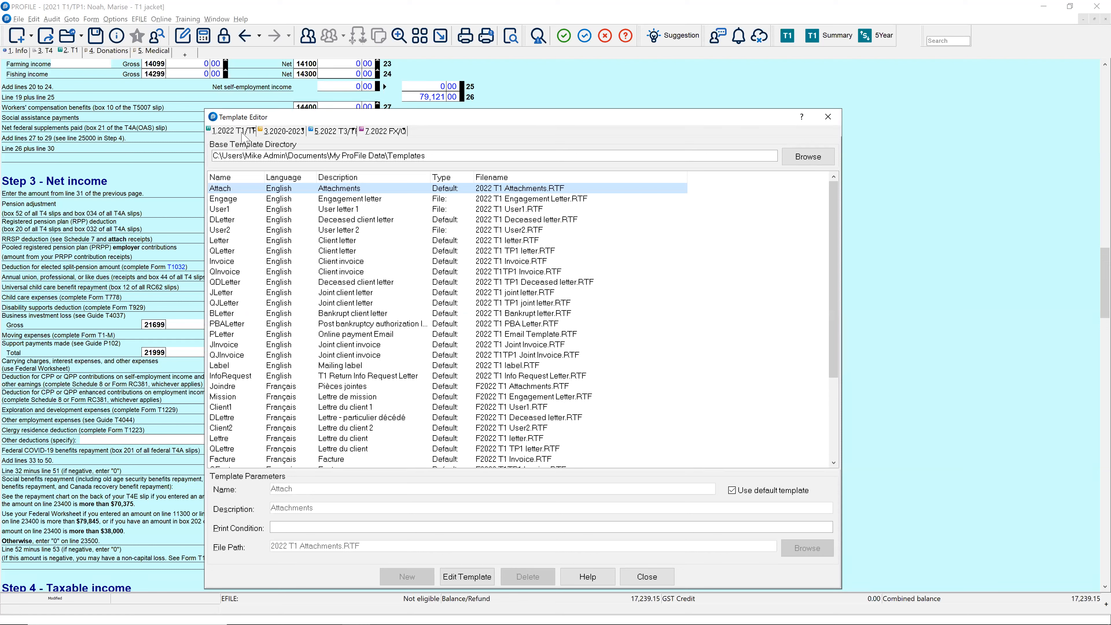
{"action": "left_click", "coordinate": [256, 131]}
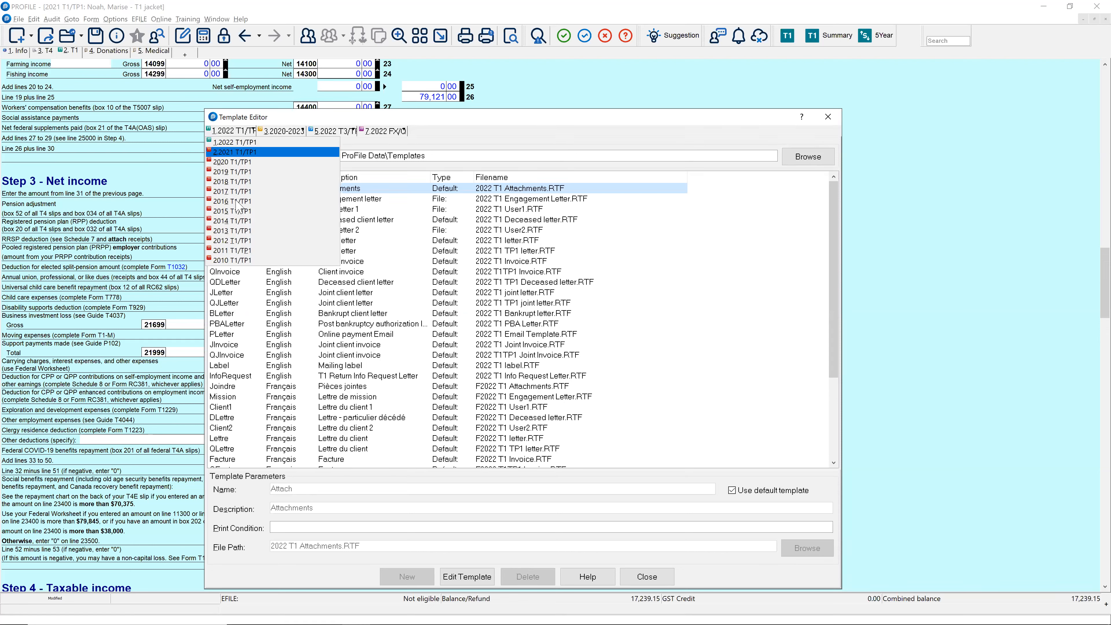
{"action": "left_click", "coordinate": [230, 143]}
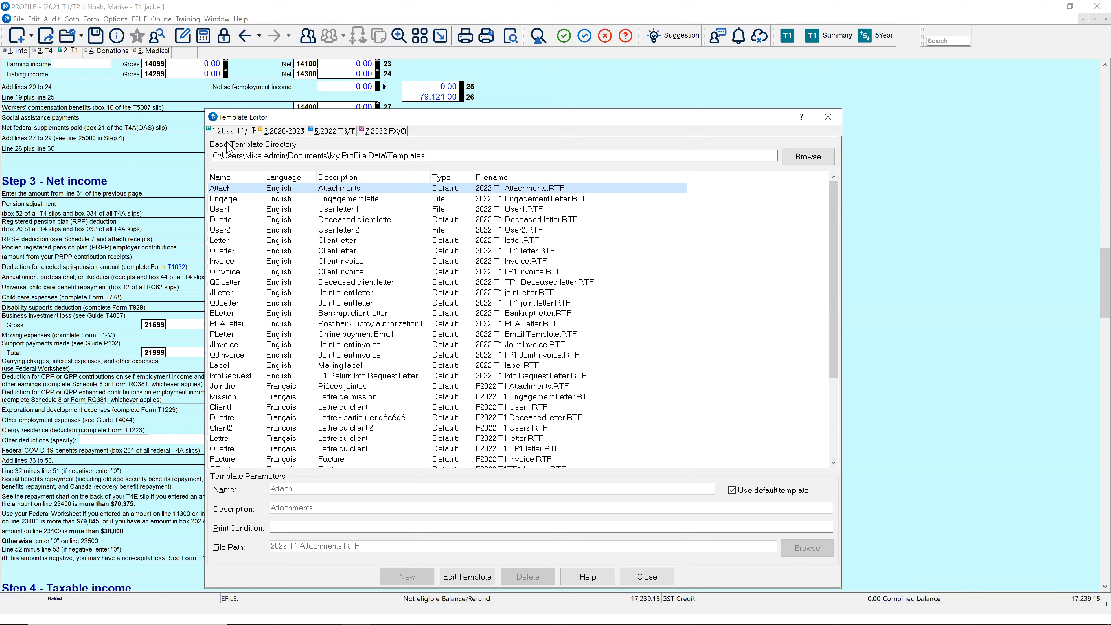
Step: Open 2022 T1 Engagement Letter.RTF and add a line with "ffffff" and the Line23400 field code below the "Our business respects the privacy" paragraph
{"action": "double_click", "coordinate": [253, 201]}
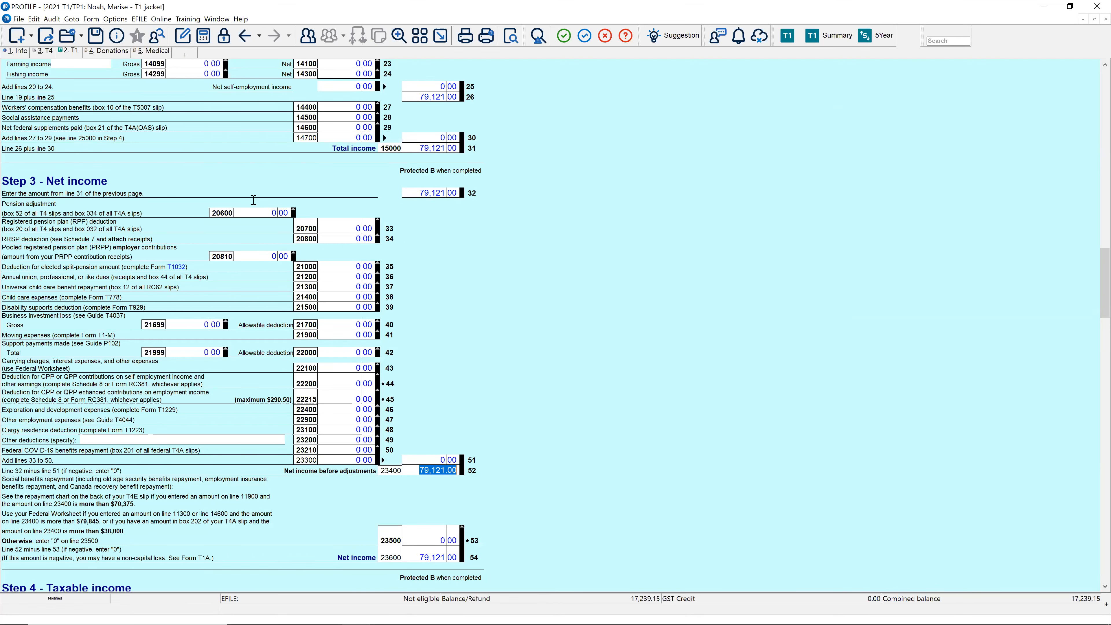
{"action": "scroll", "coordinate": [191, 251], "scroll_direction": "down", "scroll_amount": 6}
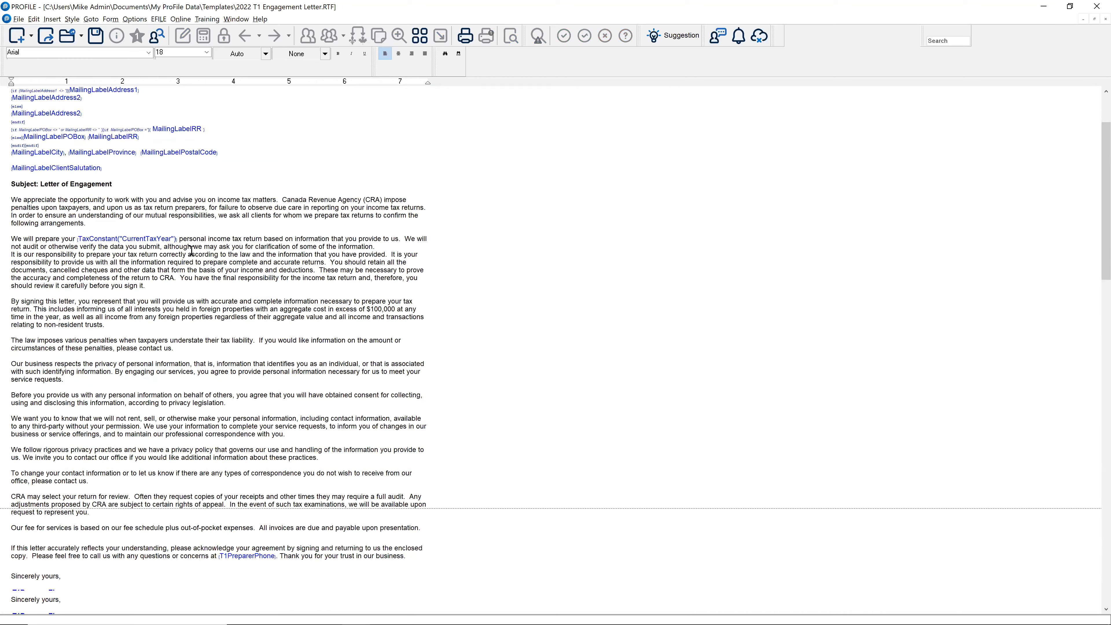
{"action": "left_click", "coordinate": [82, 332]}
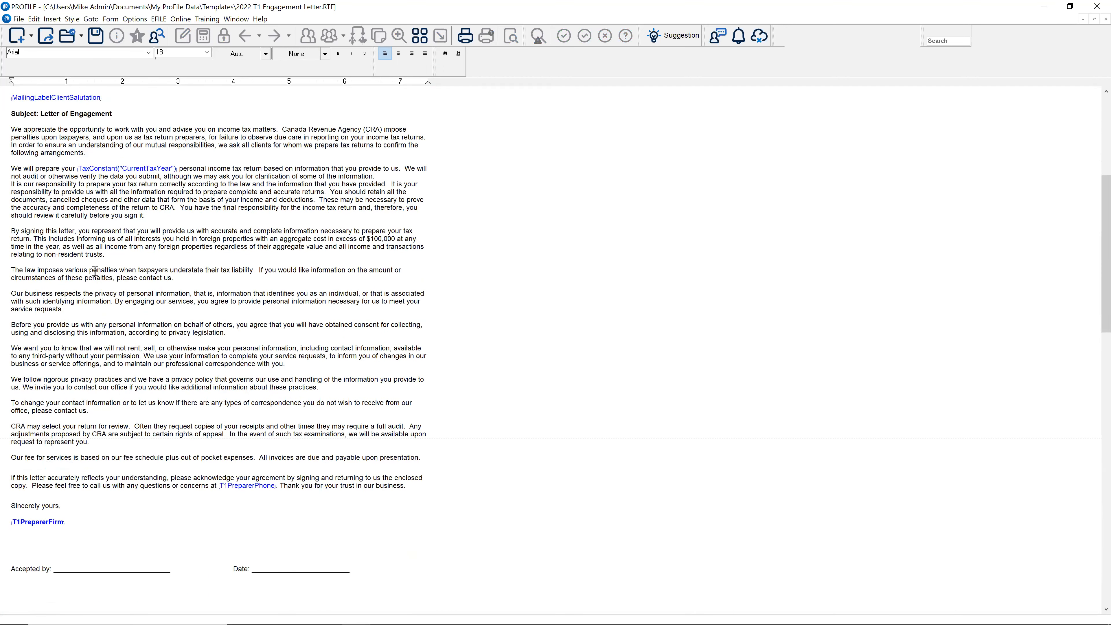
{"action": "left_click", "coordinate": [78, 313]}
{"action": "key", "text": "Return"}
{"action": "key", "text": "Return"}
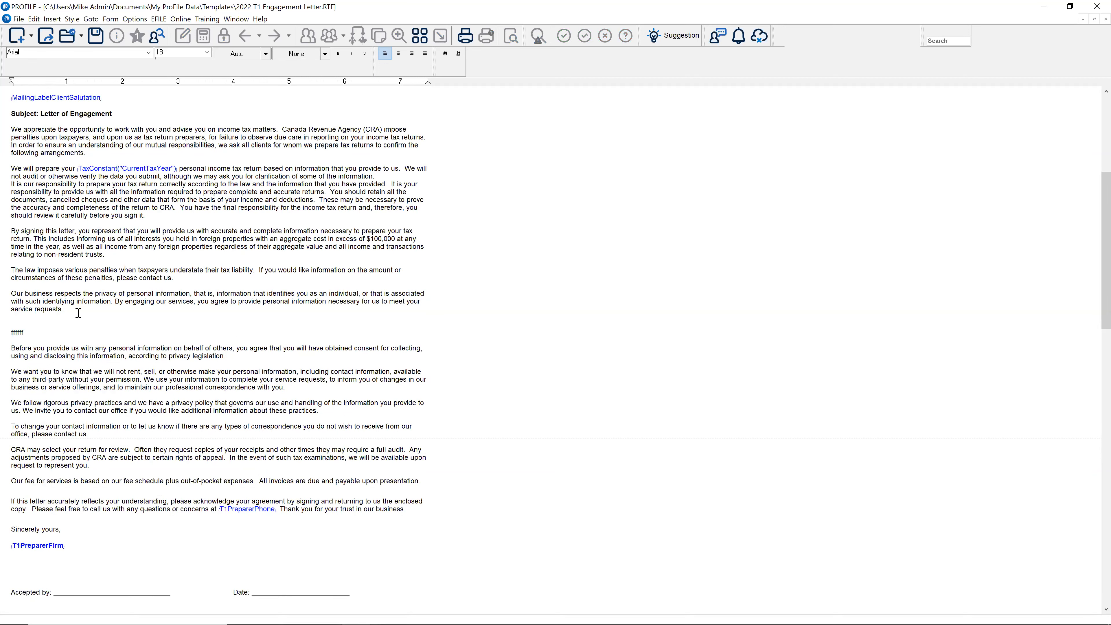
{"action": "key", "text": "ctrl+v"}
Step: Close the 2022 T1 Engagement Letter without saving the changes
{"action": "left_click", "coordinate": [140, 20]}
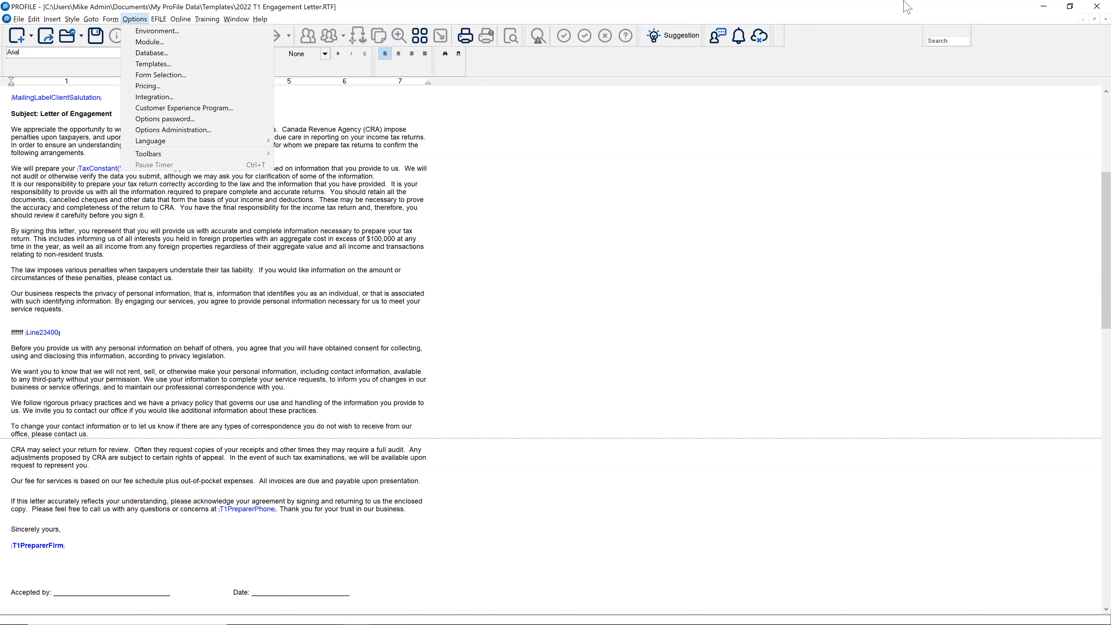
{"action": "left_click", "coordinate": [1095, 27]}
{"action": "left_click", "coordinate": [1105, 18]}
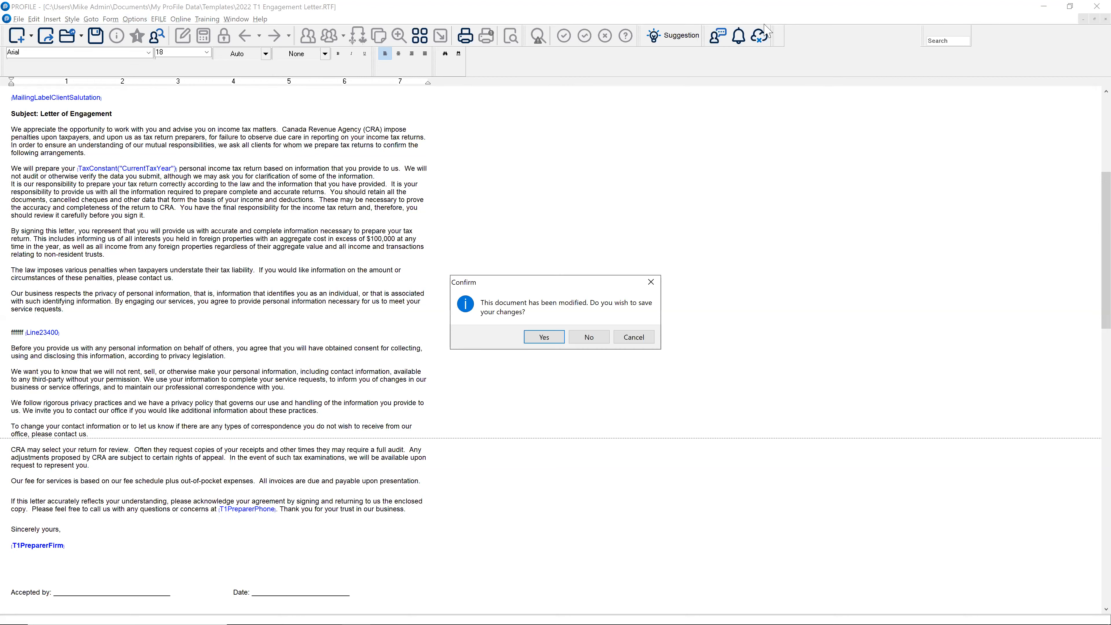
{"action": "left_click", "coordinate": [586, 337]}
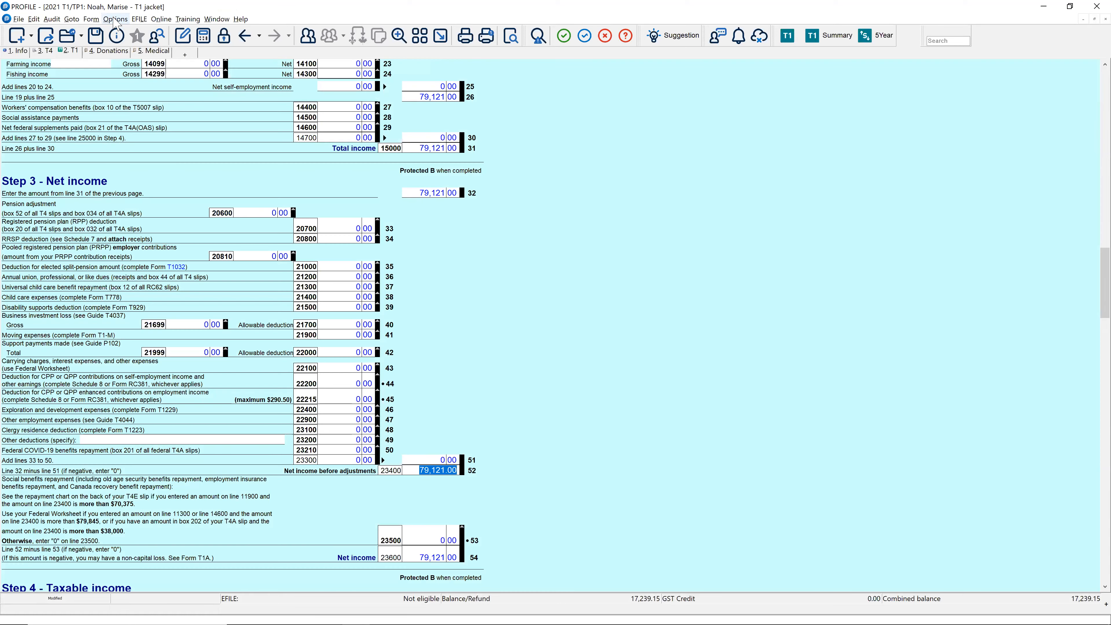
Step: Reopen the Template Editor and open the English User letter 1 template, 2022 T1 User1.RTF
{"action": "left_click", "coordinate": [124, 20]}
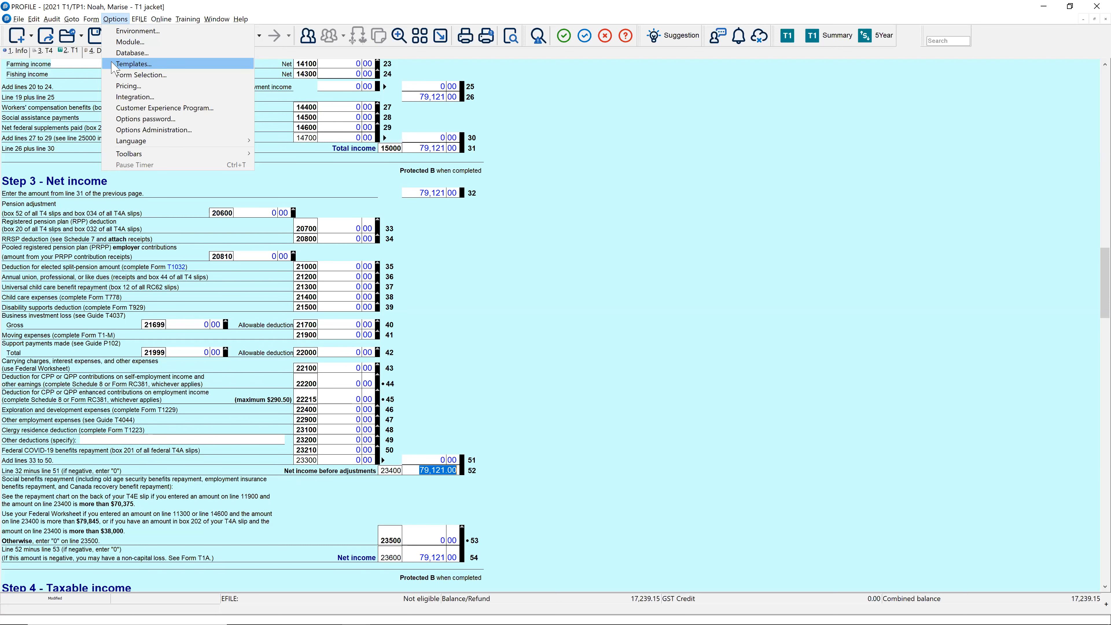
{"action": "left_click", "coordinate": [114, 67]}
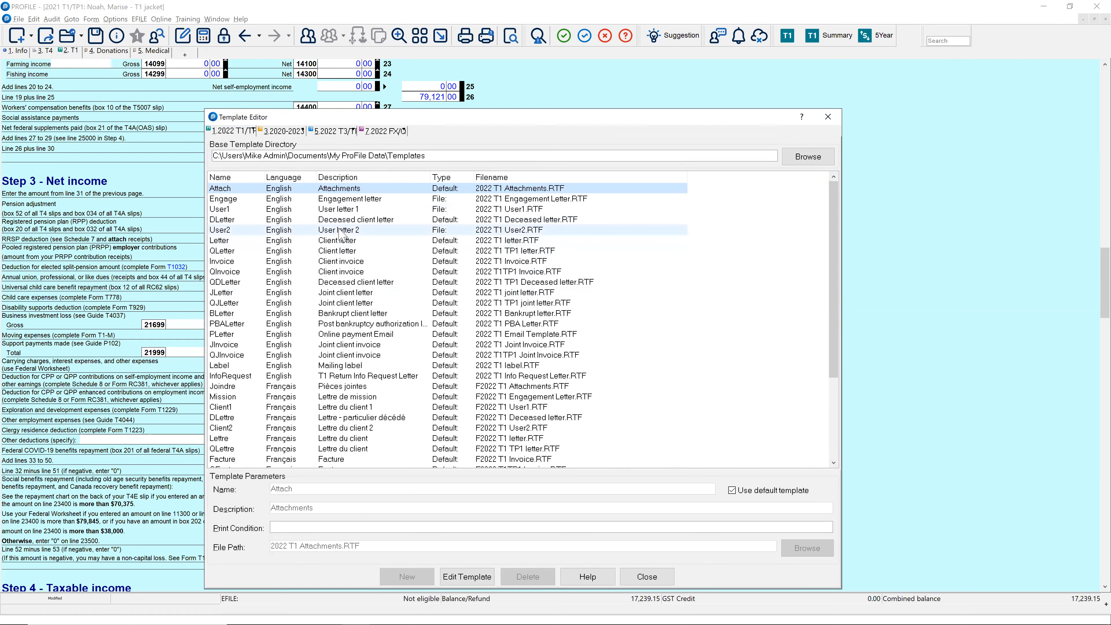
{"action": "left_click", "coordinate": [329, 211]}
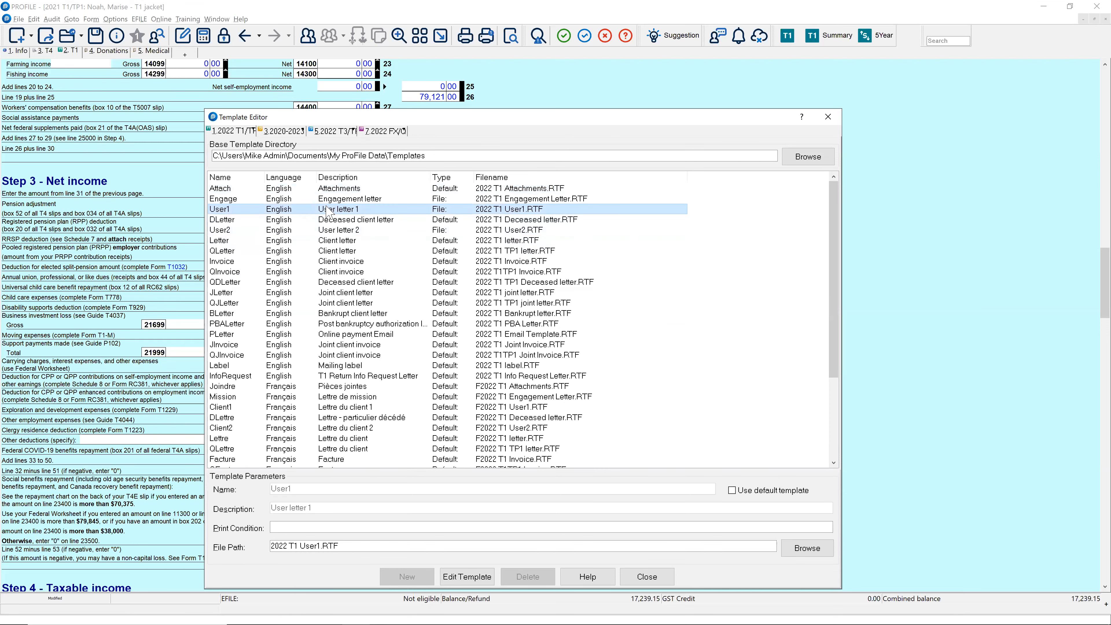
{"action": "double_click", "coordinate": [329, 213]}
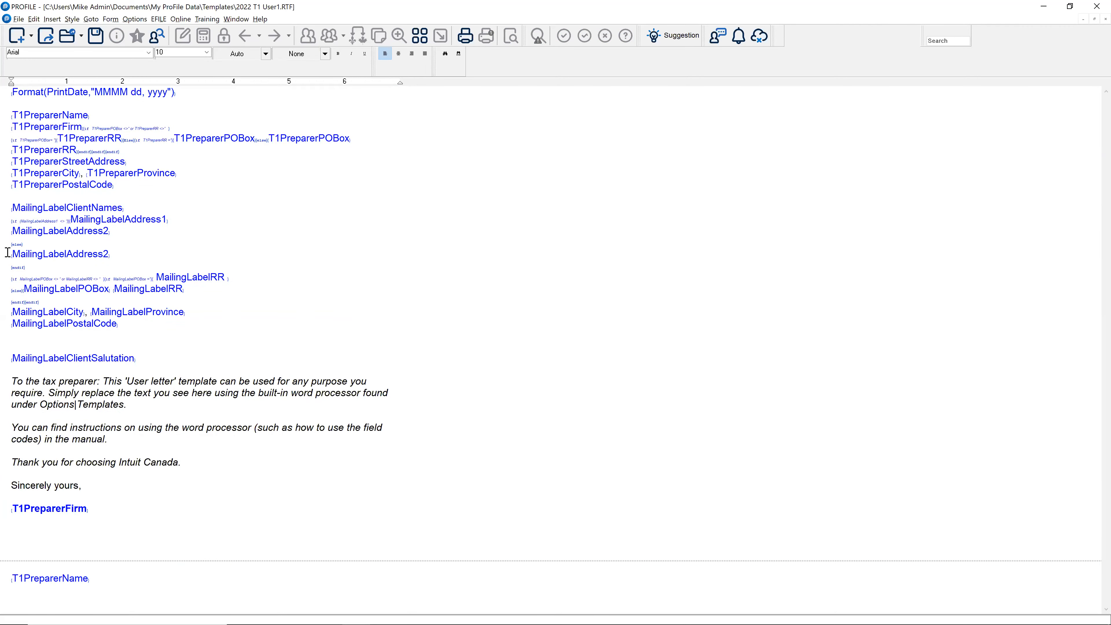
Step: Insert "Dear" followed by several blank lines above the "To the tax preparer" paragraph in the User letter 1 template
{"action": "left_click", "coordinate": [11, 382]}
{"action": "type", "text": "Dear"}
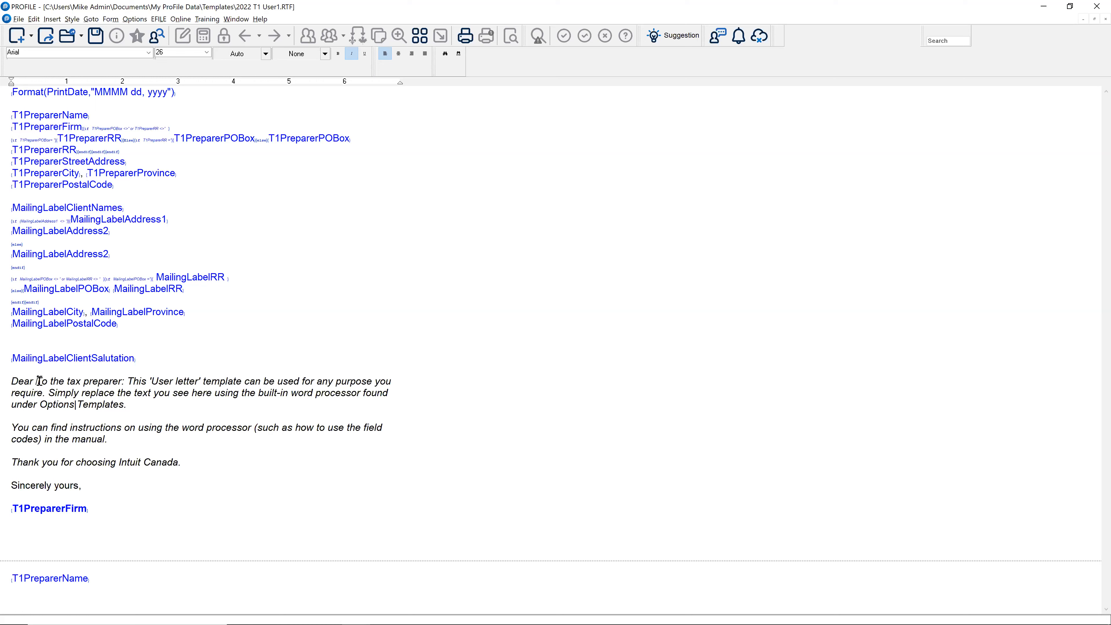
{"action": "key", "text": "Return"}
{"action": "key", "text": "Return"}
{"action": "key", "text": "Return"}
{"action": "key", "text": "Return"}
{"action": "key", "text": "Return"}
{"action": "left_click", "coordinate": [31, 390]}
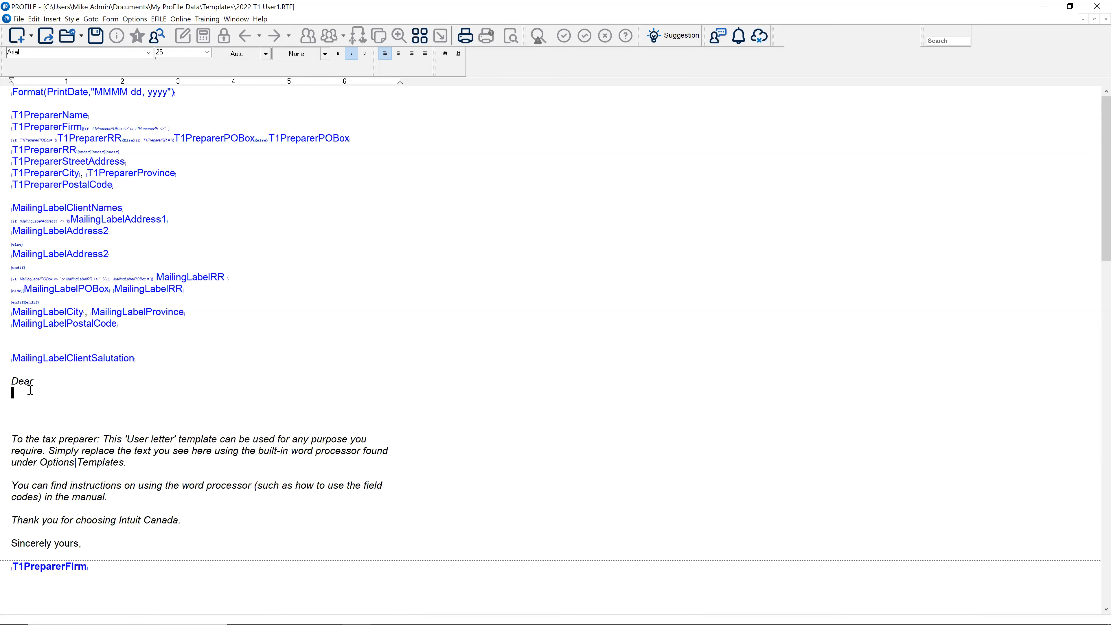
Step: Add the line "Peasse provide the follow" directly below "Dear", followed by a blank line
{"action": "type", "text": "Peasse "}
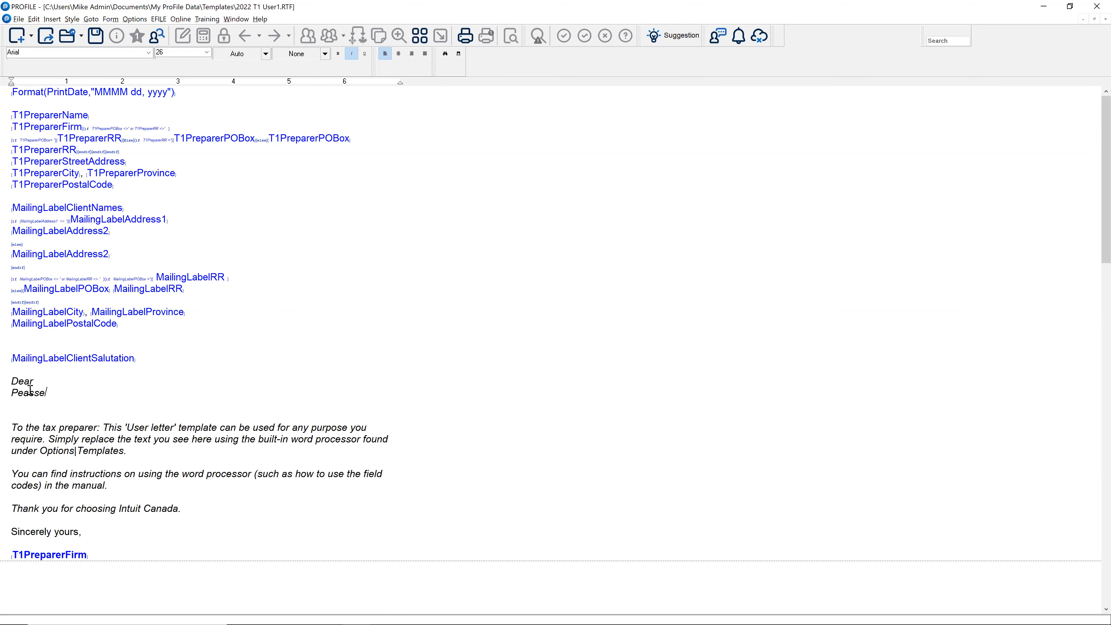
{"action": "type", "text": "procid"}
{"action": "key", "text": "BackSpace"}
{"action": "key", "text": "BackSpace"}
{"action": "key", "text": "BackSpace"}
{"action": "key", "text": "BackSpace"}
{"action": "type", "text": "vide the follow"}
{"action": "key", "text": "Return"}
{"action": "key", "text": "Return"}
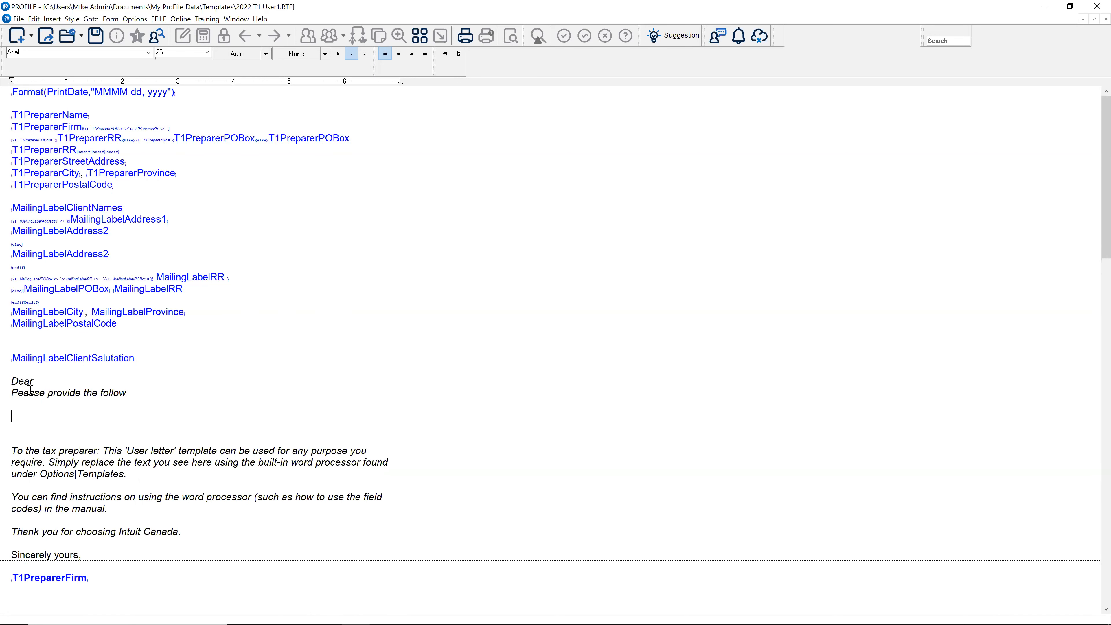
Step: List "All T4" and "Any investment" on separate lines below the request, and close the template without saving
{"action": "type", "text": "Alln"}
{"action": "type", "text": "T4"}
{"action": "key", "text": "Return"}
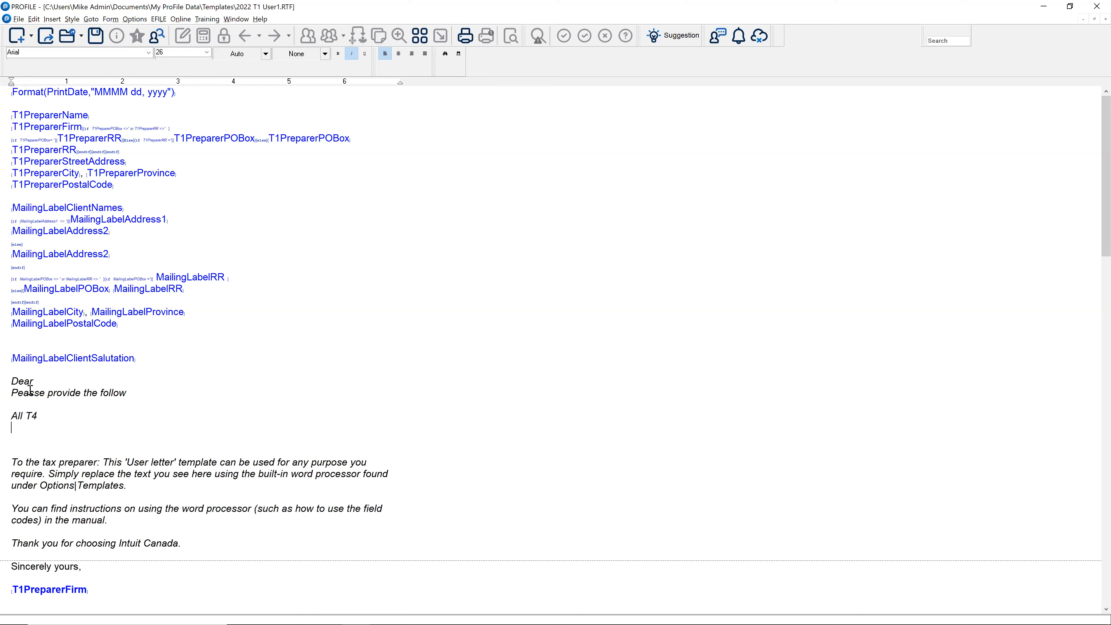
{"action": "type", "text": "Any investment"}
{"action": "left_click", "coordinate": [1105, 19]}
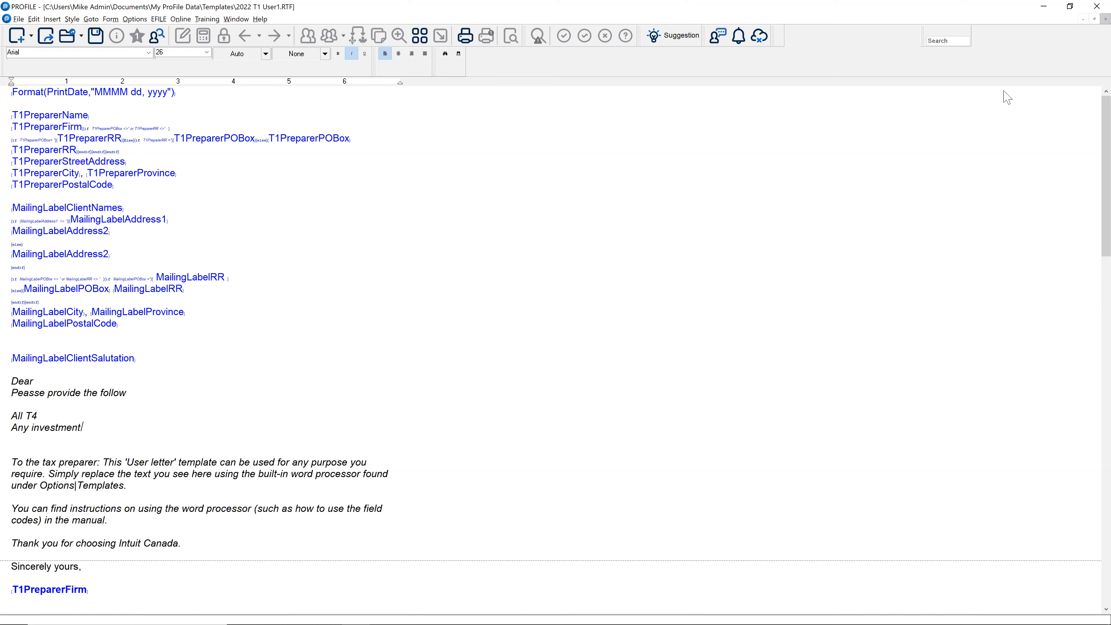
{"action": "left_click", "coordinate": [587, 340]}
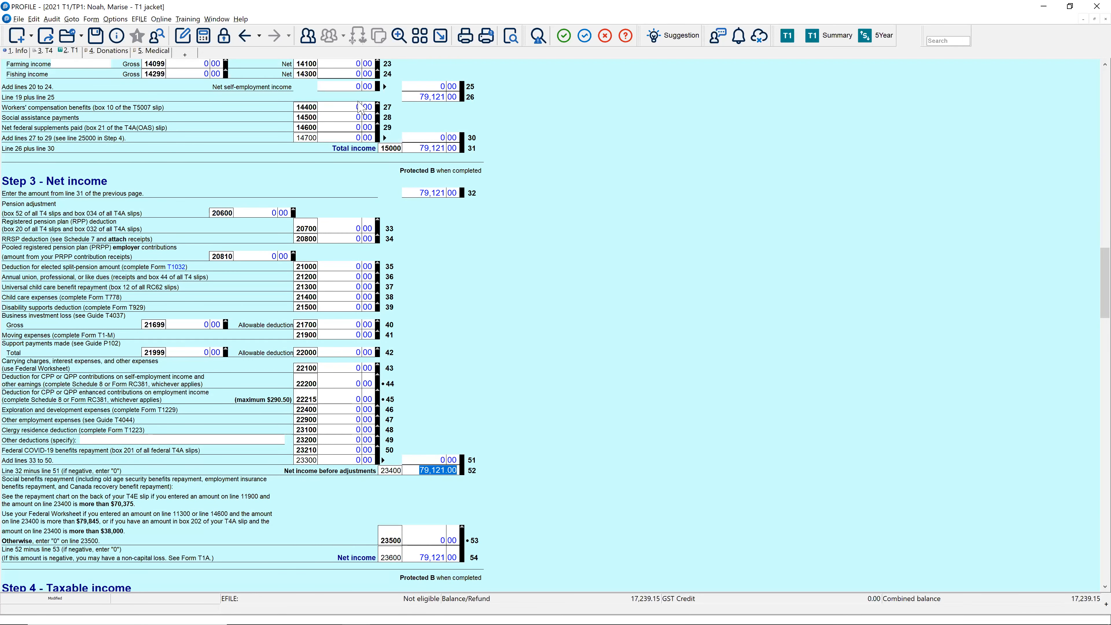
Step: Find and view the User letter 1 form in the open 2021 T1 return, and close that return
{"action": "key", "text": "F4"}
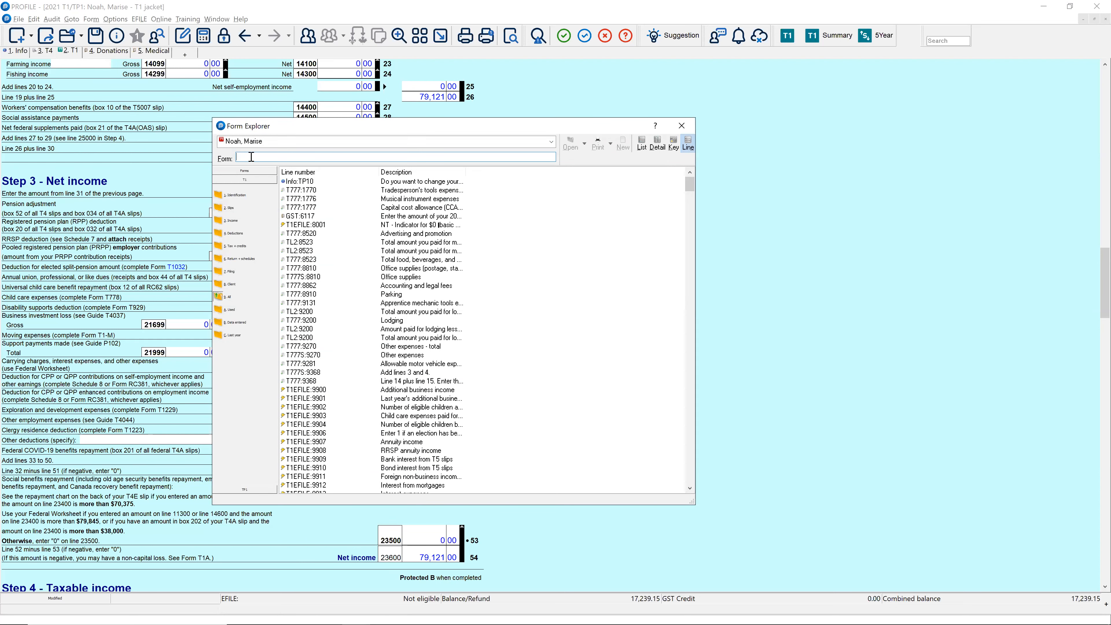
{"action": "type", "text": "user 1"}
{"action": "key", "text": "Return"}
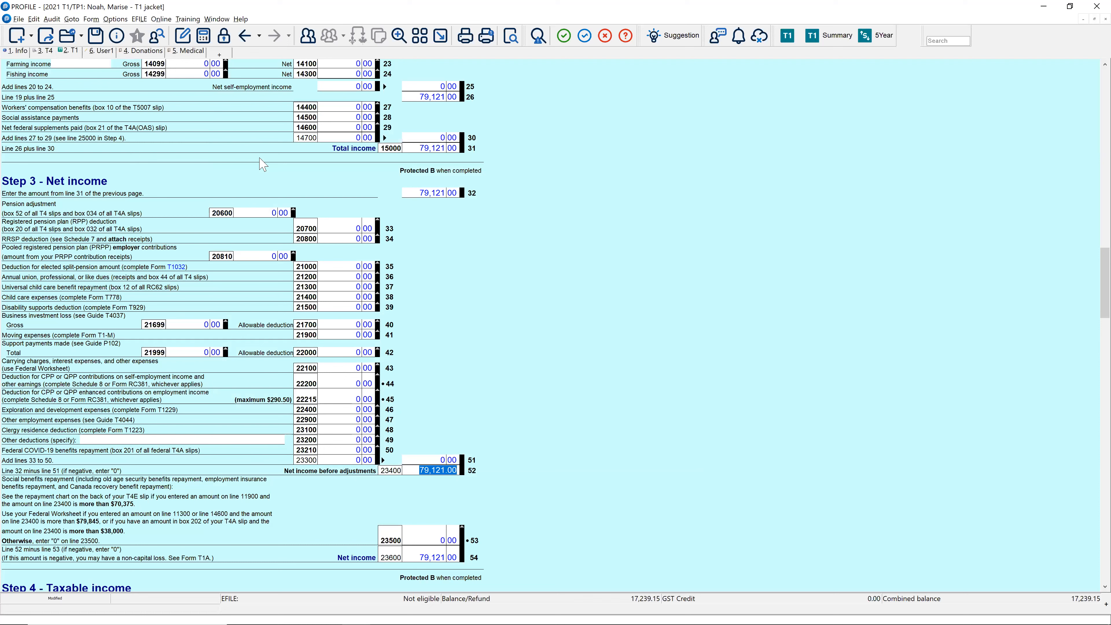
{"action": "key", "text": "F4"}
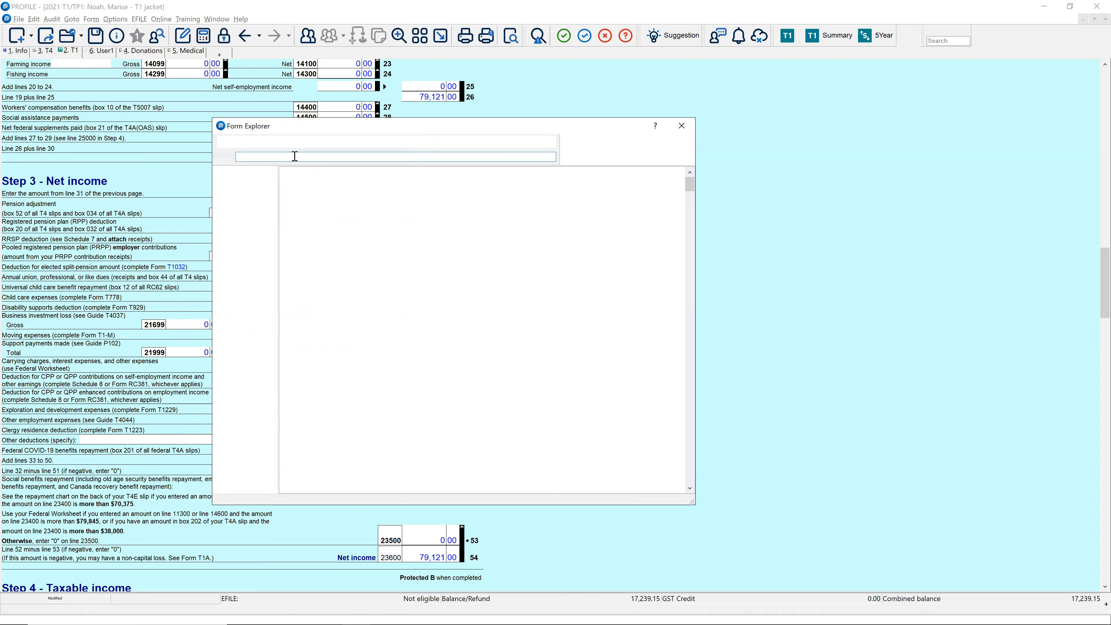
{"action": "type", "text": "use"}
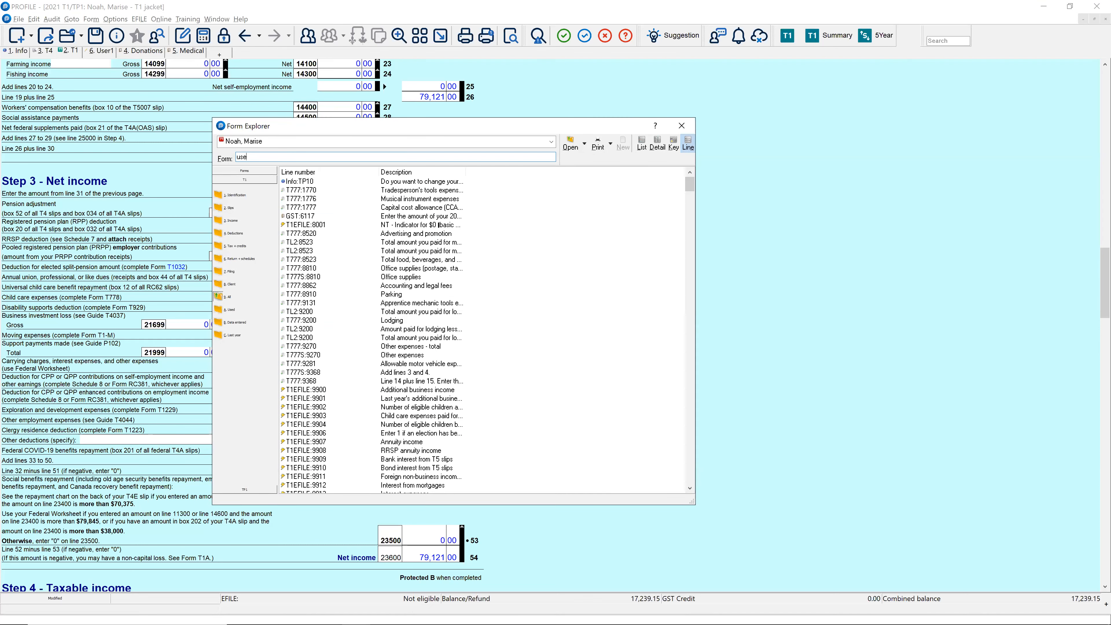
{"action": "key", "text": "Return"}
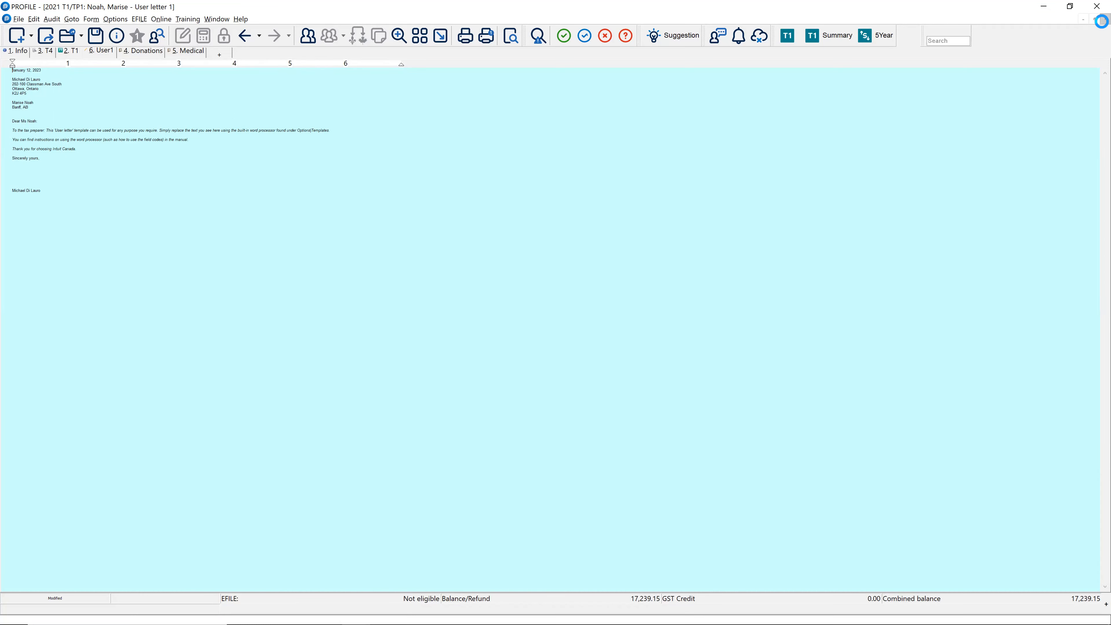
{"action": "left_click", "coordinate": [1105, 19]}
{"action": "left_click", "coordinate": [586, 334]}
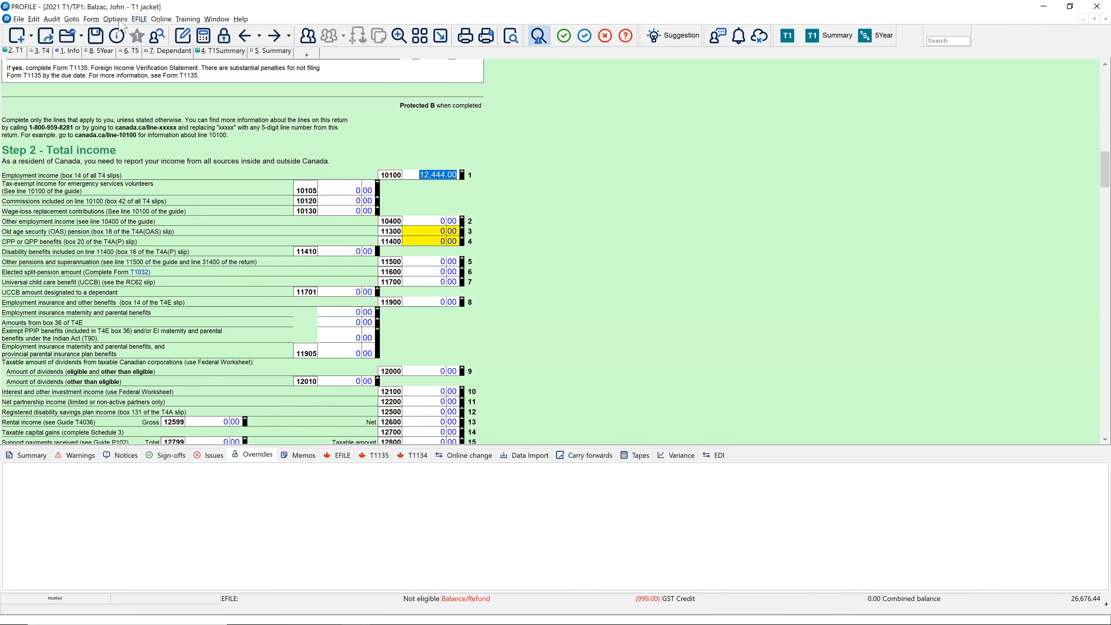
Step: View the 2022 T1/TP1 Form Selection settings for the T1 Paper print job, and close them
{"action": "left_click", "coordinate": [116, 20]}
{"action": "left_click", "coordinate": [136, 78]}
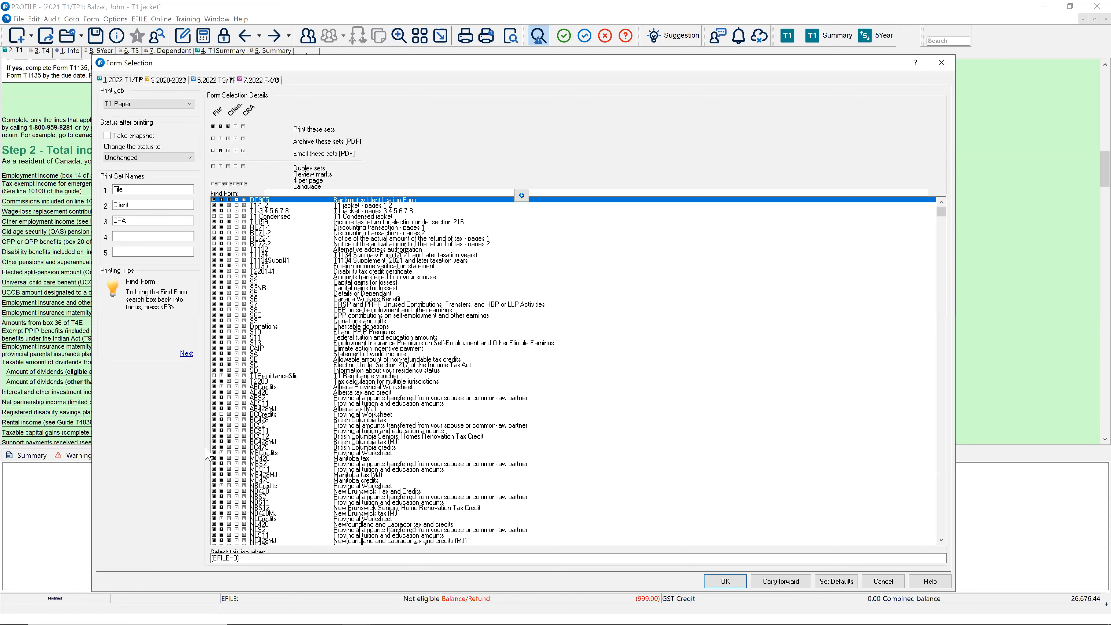
{"action": "scroll", "coordinate": [230, 458], "scroll_direction": "down", "scroll_amount": 4}
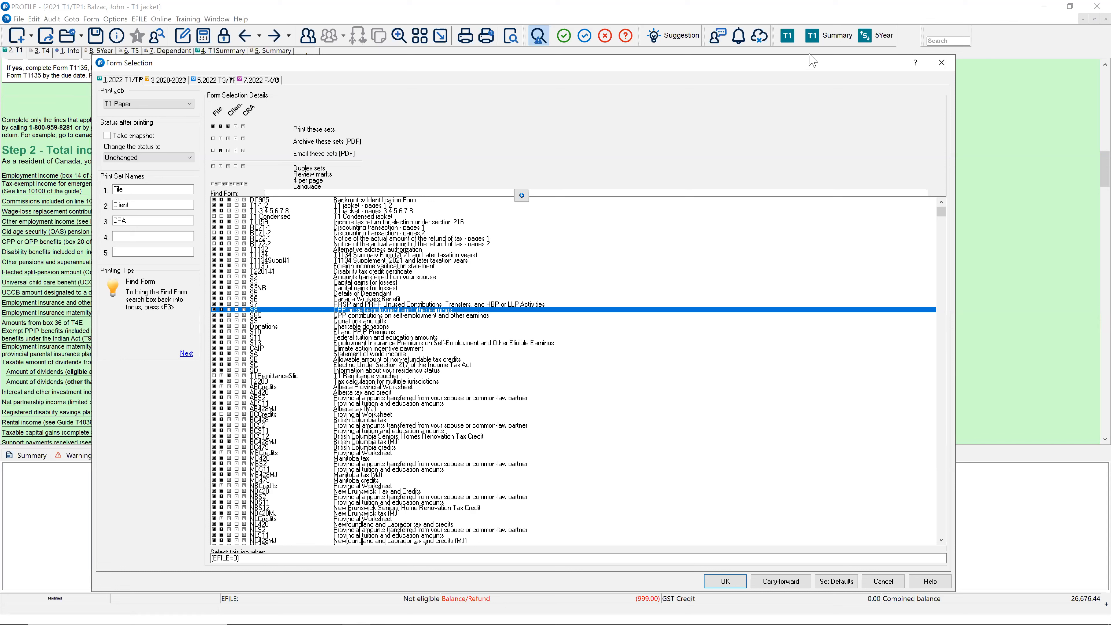
{"action": "left_click", "coordinate": [944, 70]}
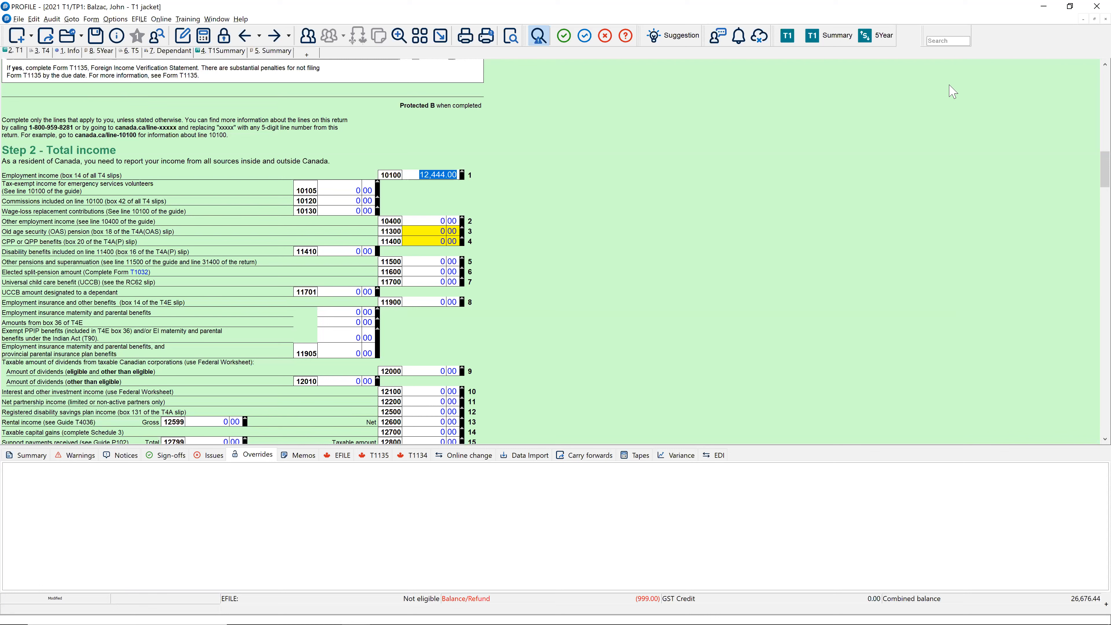
{"action": "key", "text": "alt+Tab"}
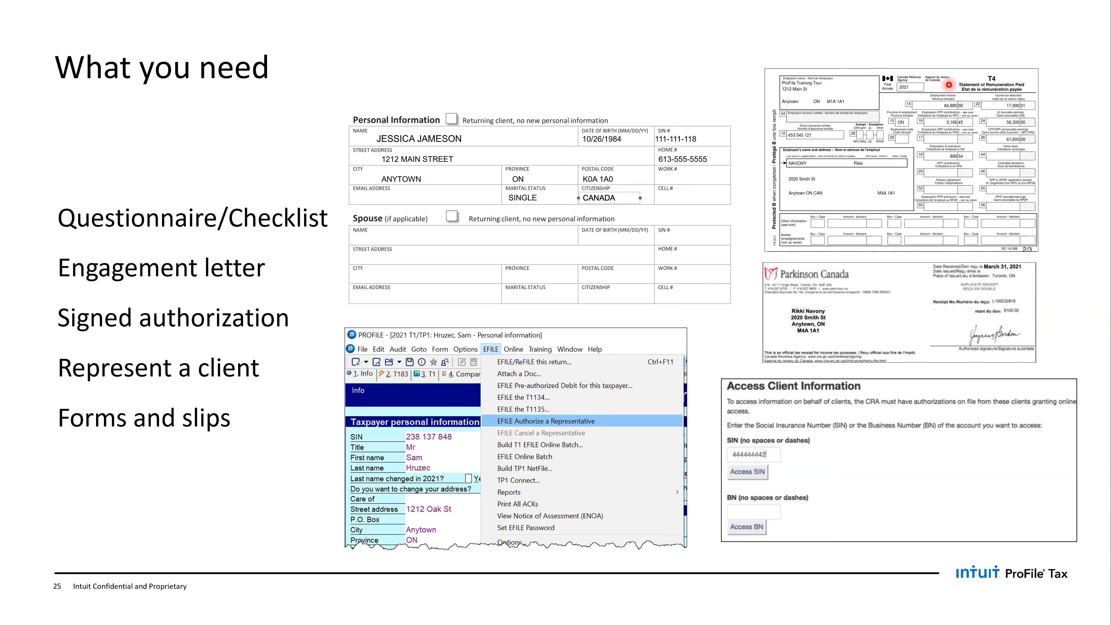
{"action": "key", "text": "alt+Tab"}
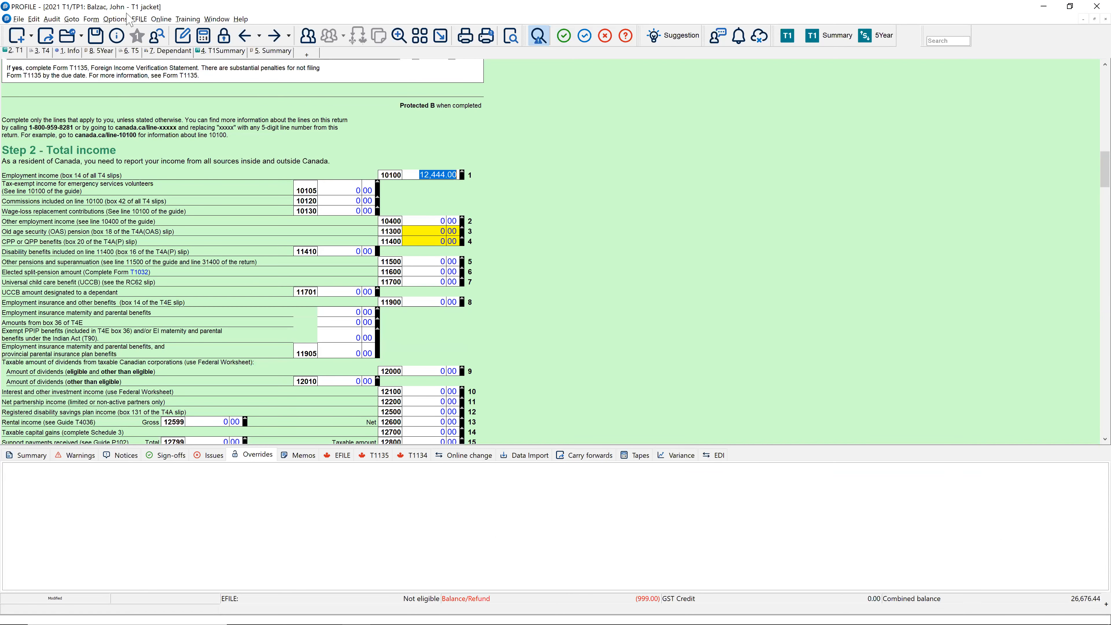
{"action": "left_click", "coordinate": [115, 19]}
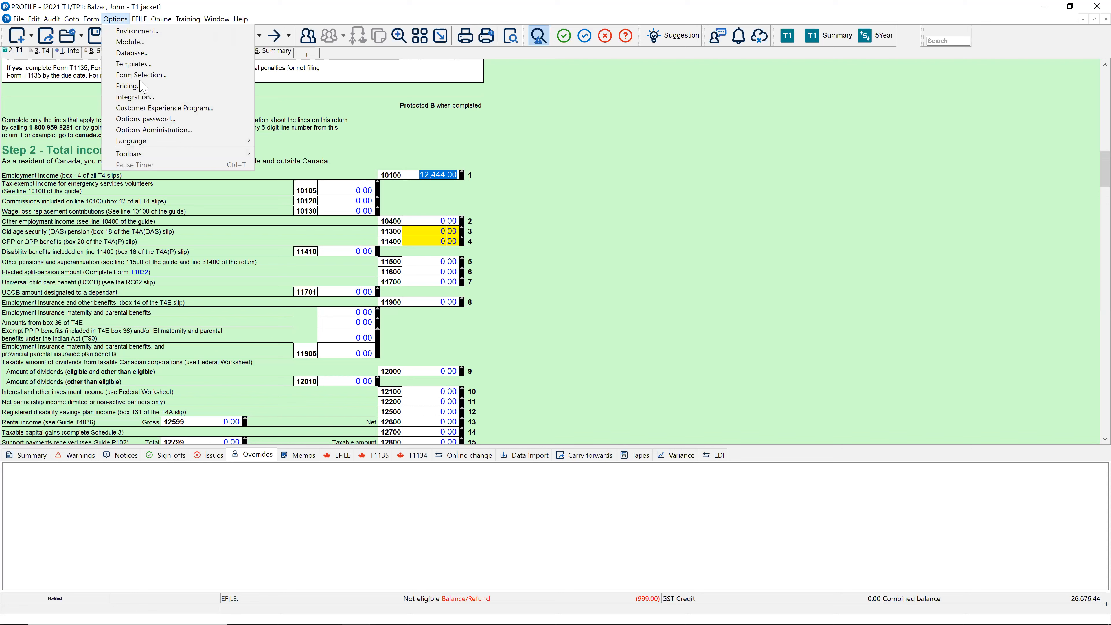
{"action": "left_click", "coordinate": [131, 65]}
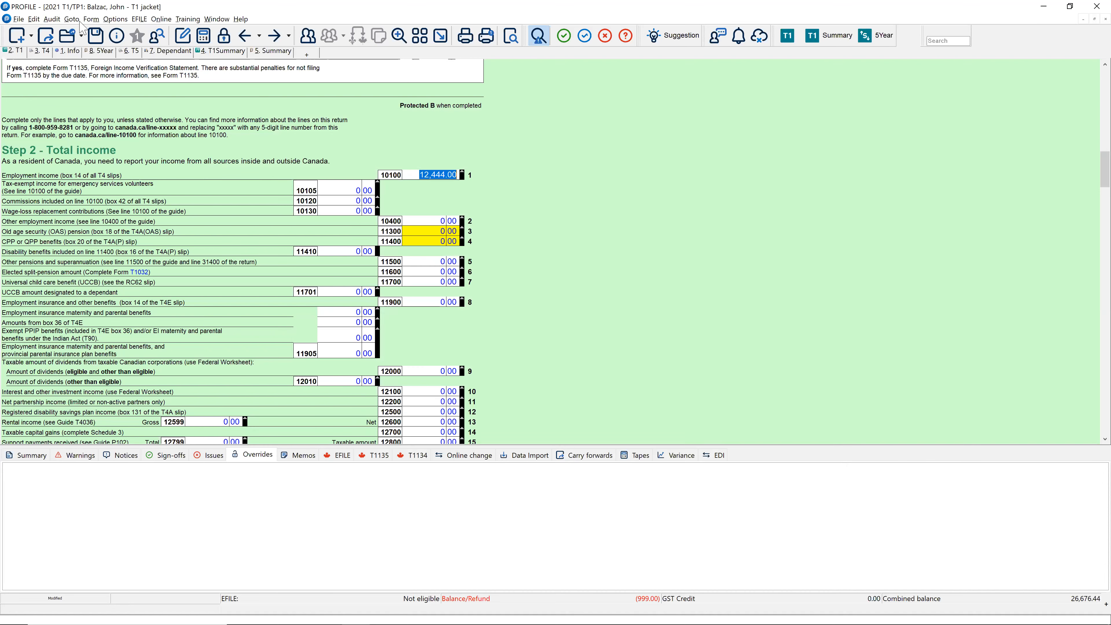
Step: Open Form Selection, find the forms matching "letter", and leave without changing the selection
{"action": "left_click", "coordinate": [115, 19]}
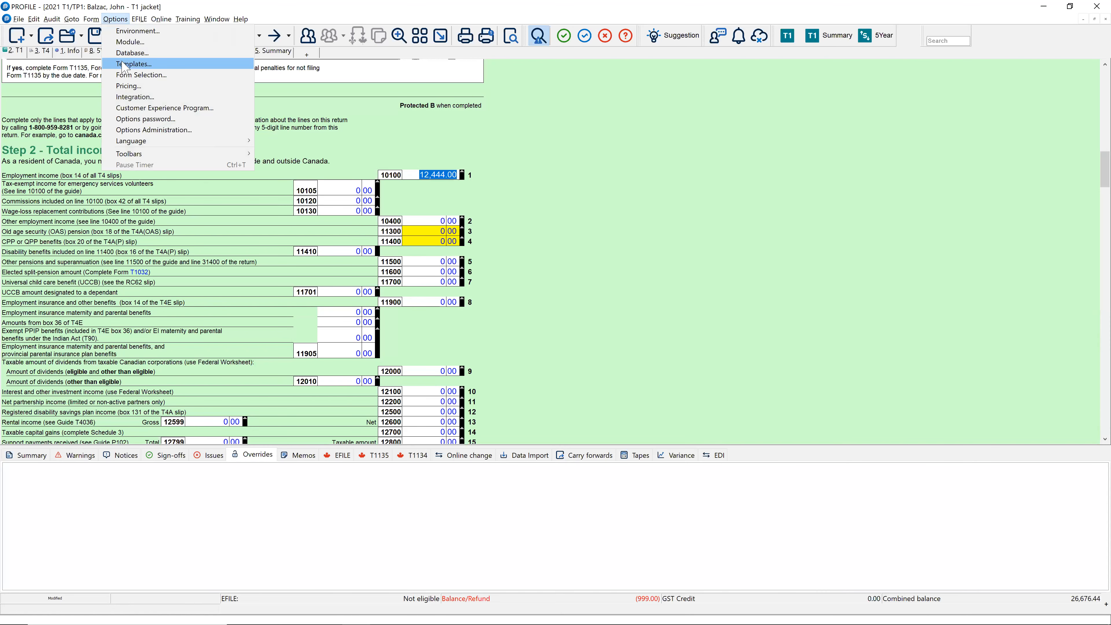
{"action": "left_click", "coordinate": [127, 75]}
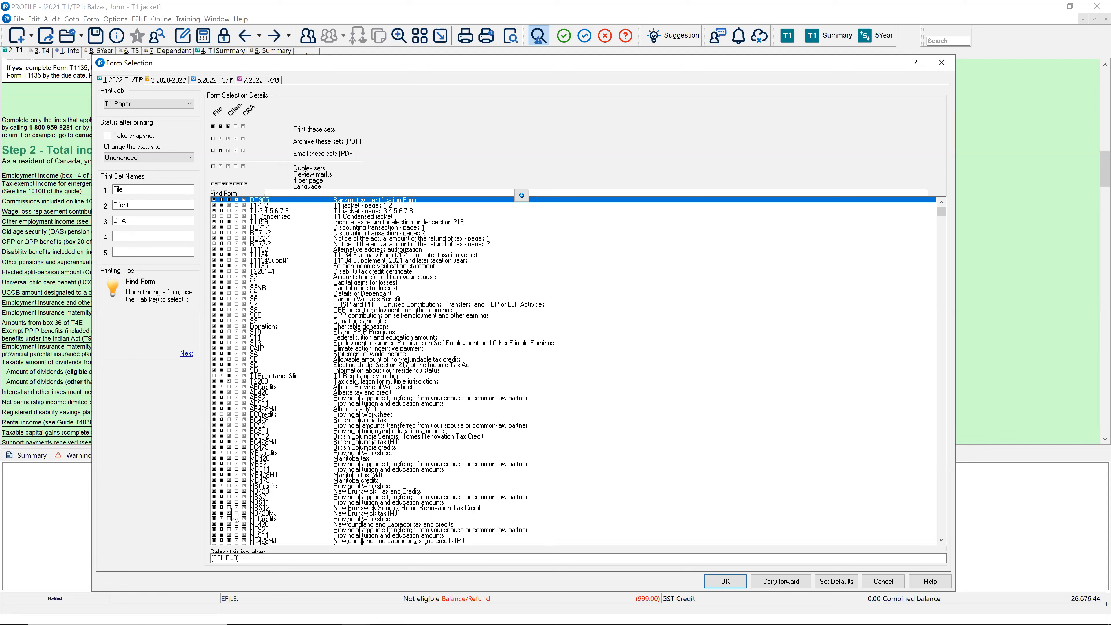
{"action": "left_click", "coordinate": [281, 194]}
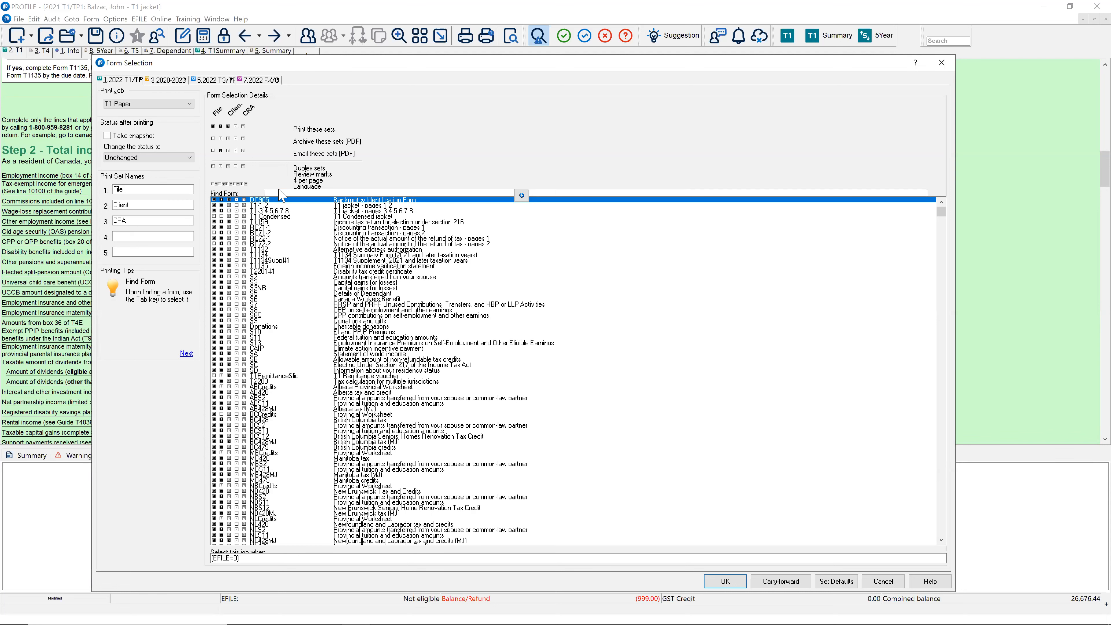
{"action": "type", "text": "letter"}
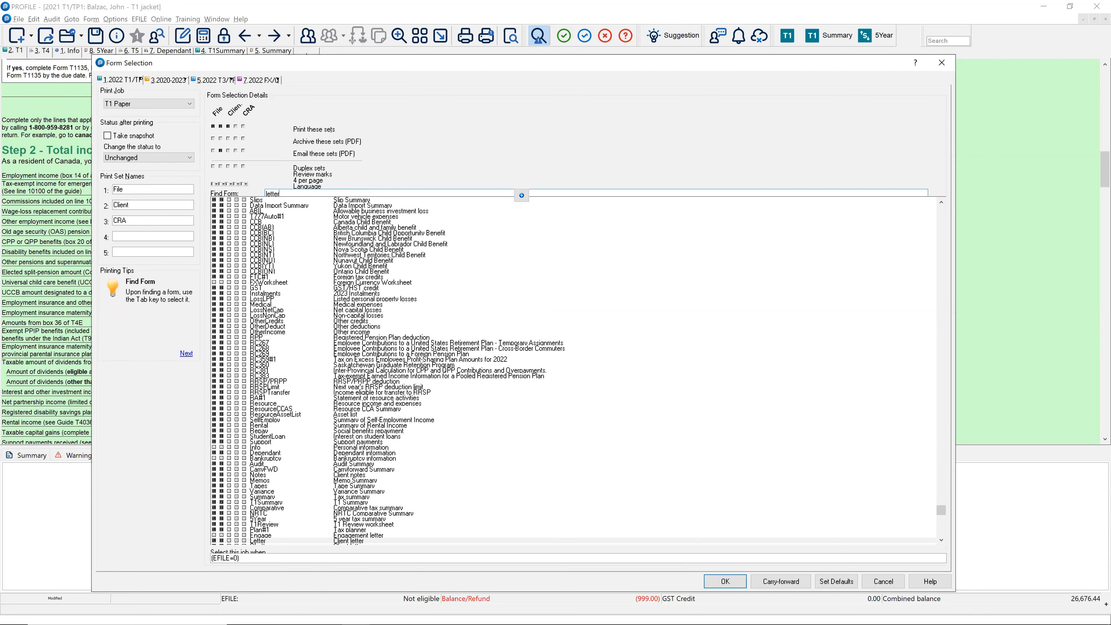
{"action": "key", "text": "Escape"}
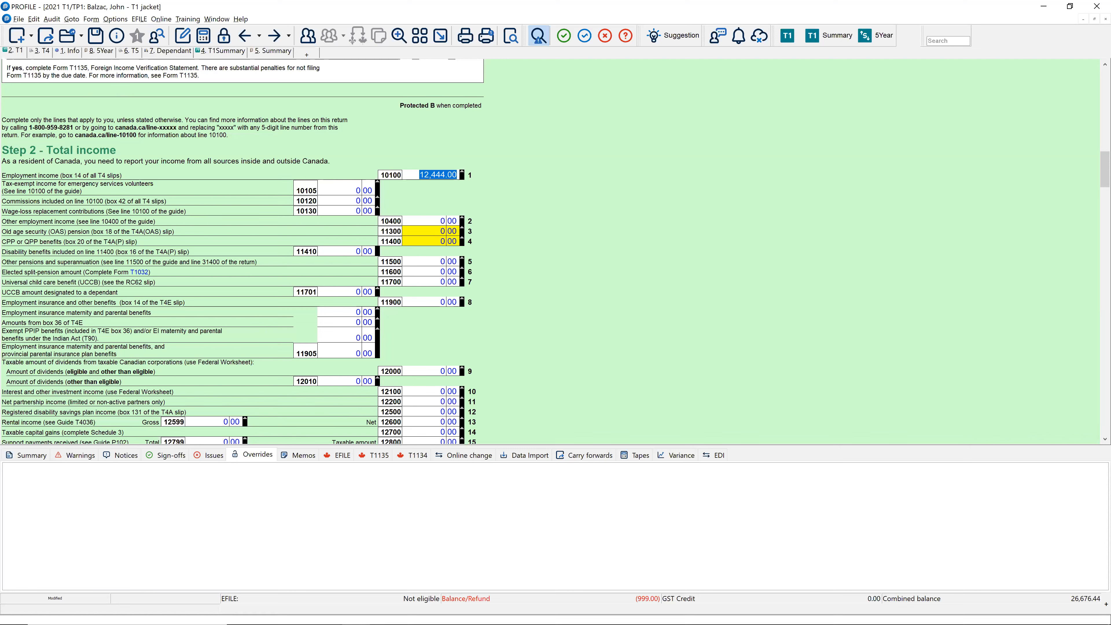
Step: Reopen Form Selection, find "letter" again, and highlight the Client letter entry
{"action": "left_click", "coordinate": [114, 19]}
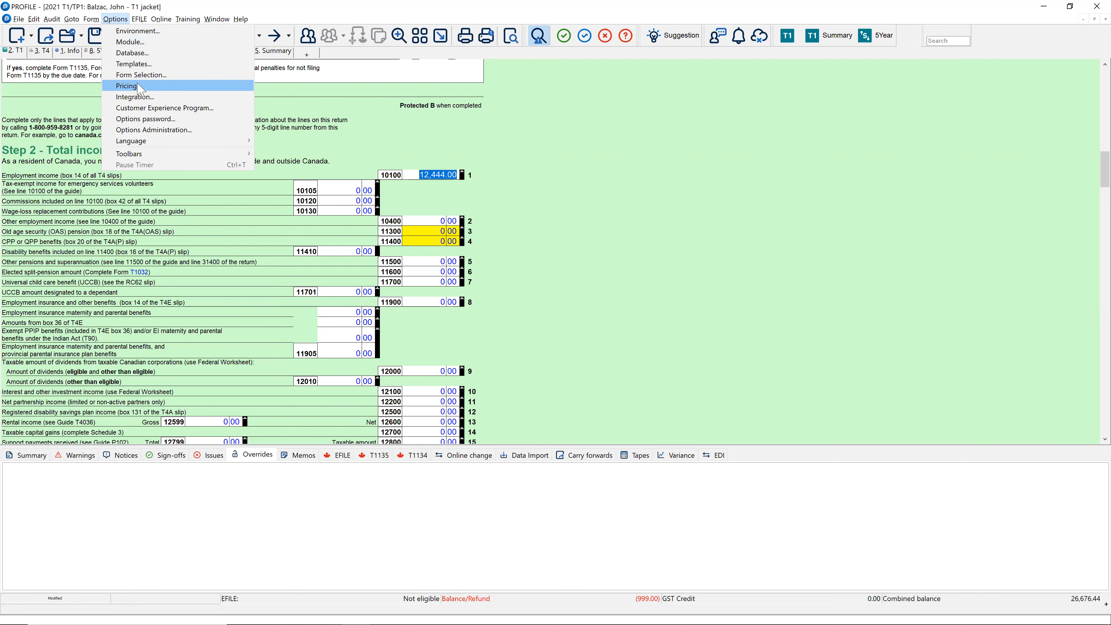
{"action": "key", "text": "Escape"}
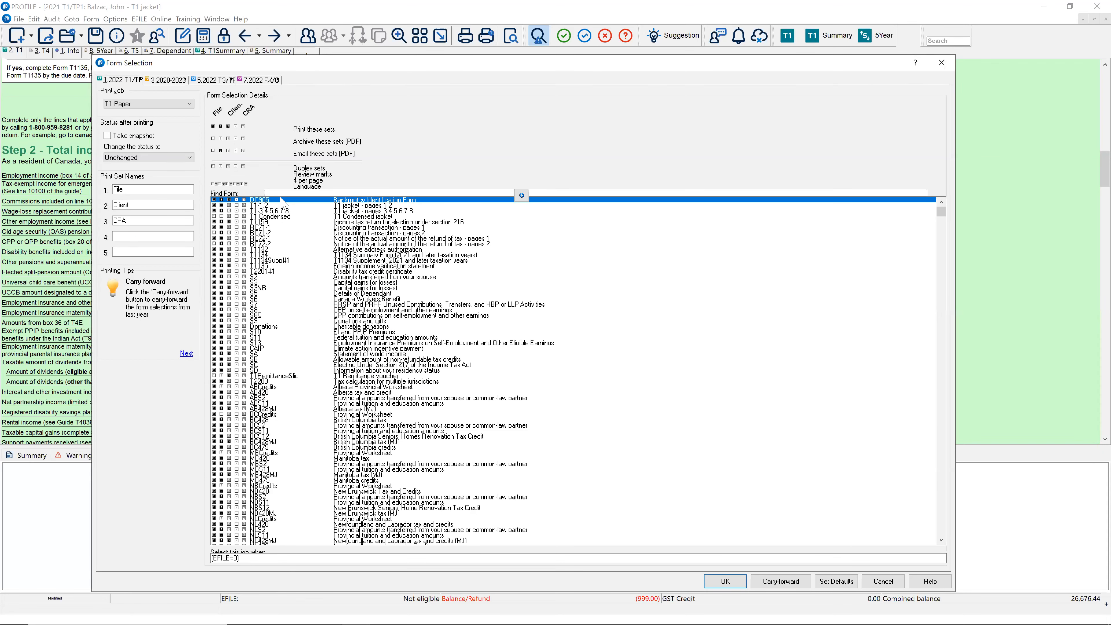
{"action": "left_click", "coordinate": [280, 193]}
{"action": "type", "text": "letter"}
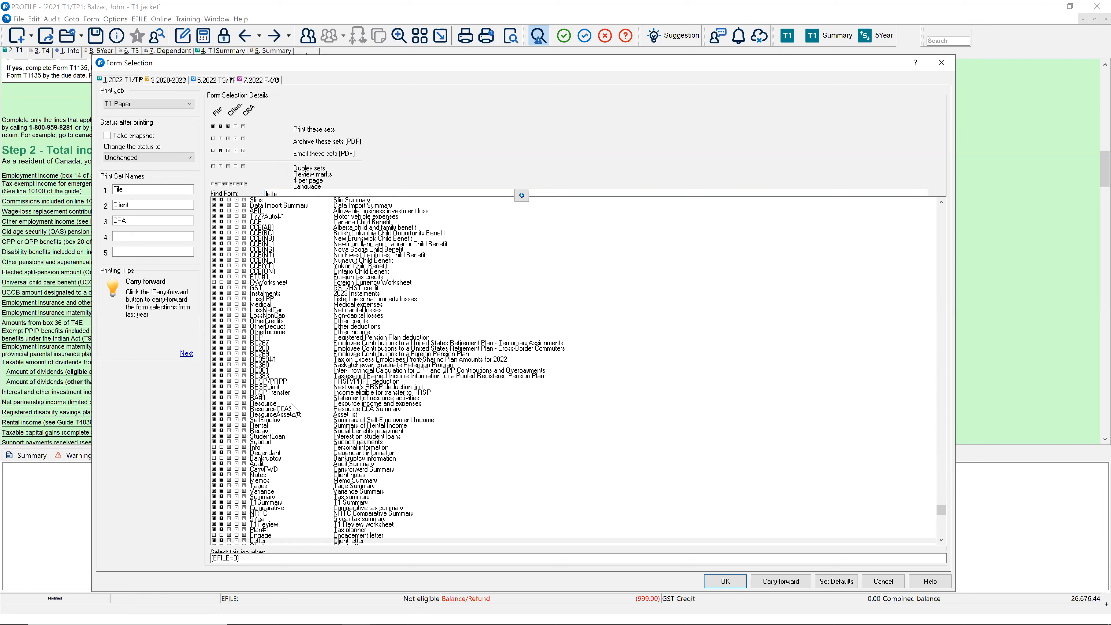
{"action": "left_click", "coordinate": [258, 541]}
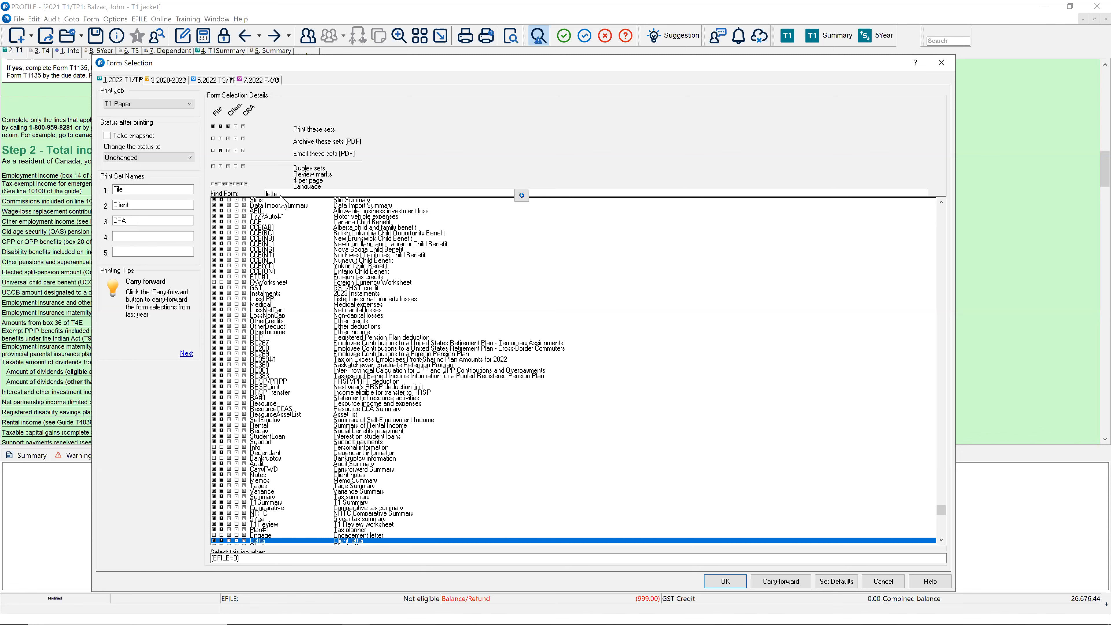
Step: Examine the forms listed above Client letter and which of them are included in the File, Client and CRA print sets
{"action": "scroll", "coordinate": [285, 199], "scroll_direction": "up", "scroll_amount": 3}
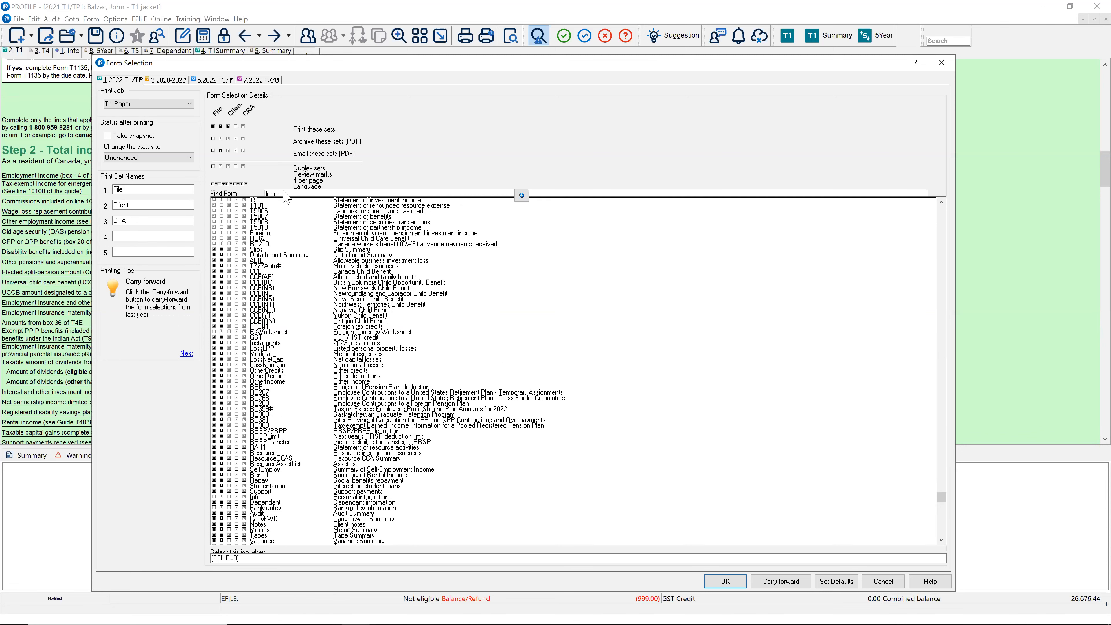
{"action": "scroll", "coordinate": [292, 188], "scroll_direction": "up", "scroll_amount": 3}
{"action": "scroll", "coordinate": [292, 188], "scroll_direction": "up", "scroll_amount": 4}
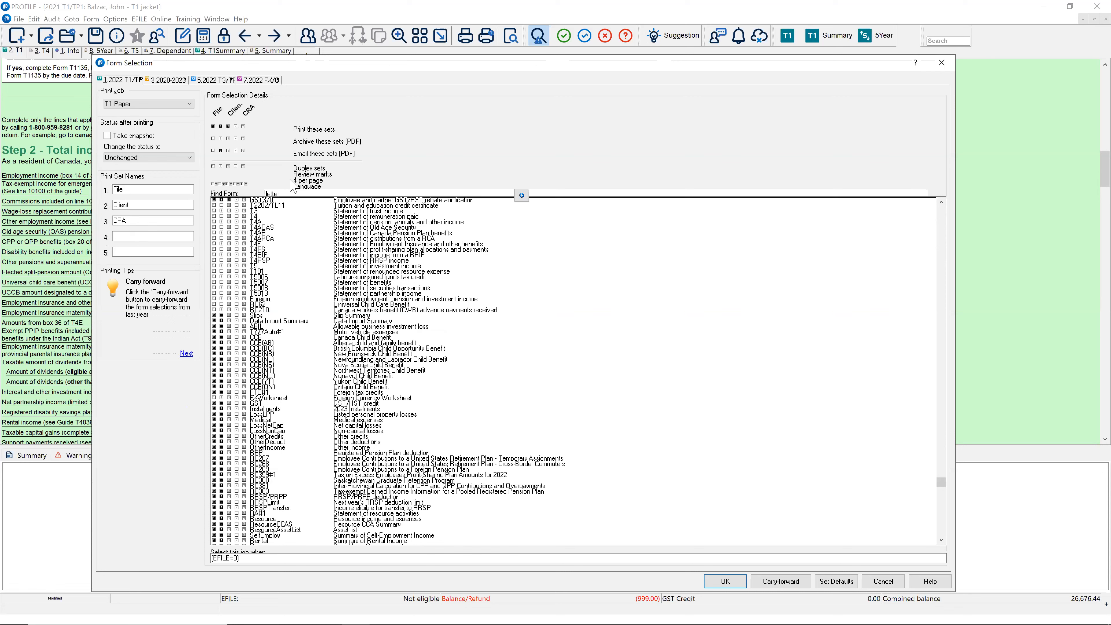
{"action": "scroll", "coordinate": [305, 188], "scroll_direction": "up", "scroll_amount": 10}
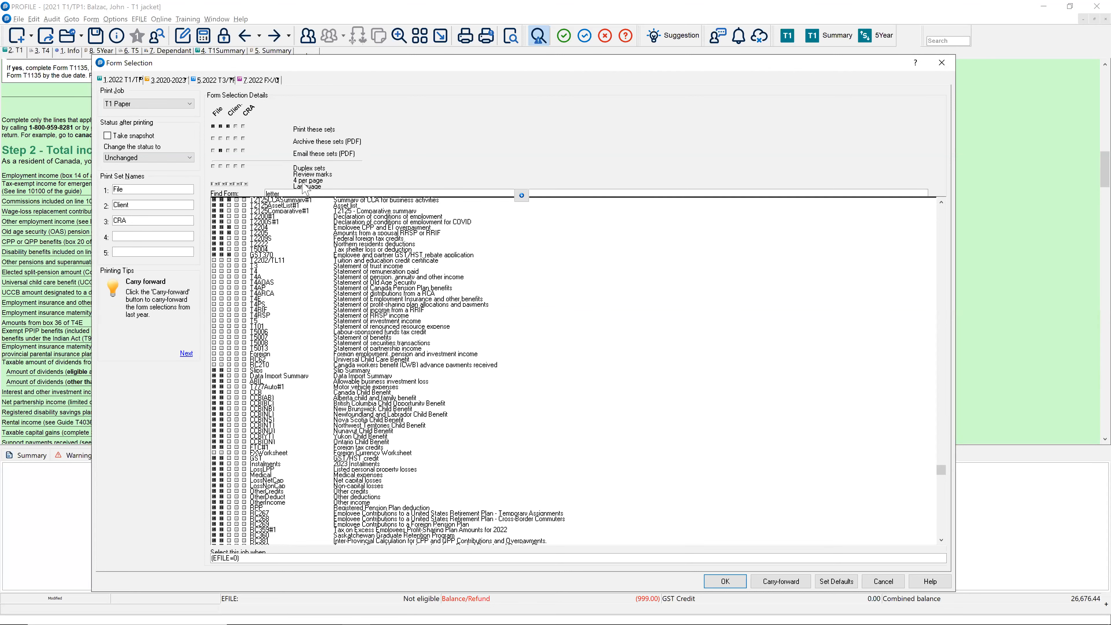
{"action": "scroll", "coordinate": [306, 193], "scroll_direction": "up", "scroll_amount": 5}
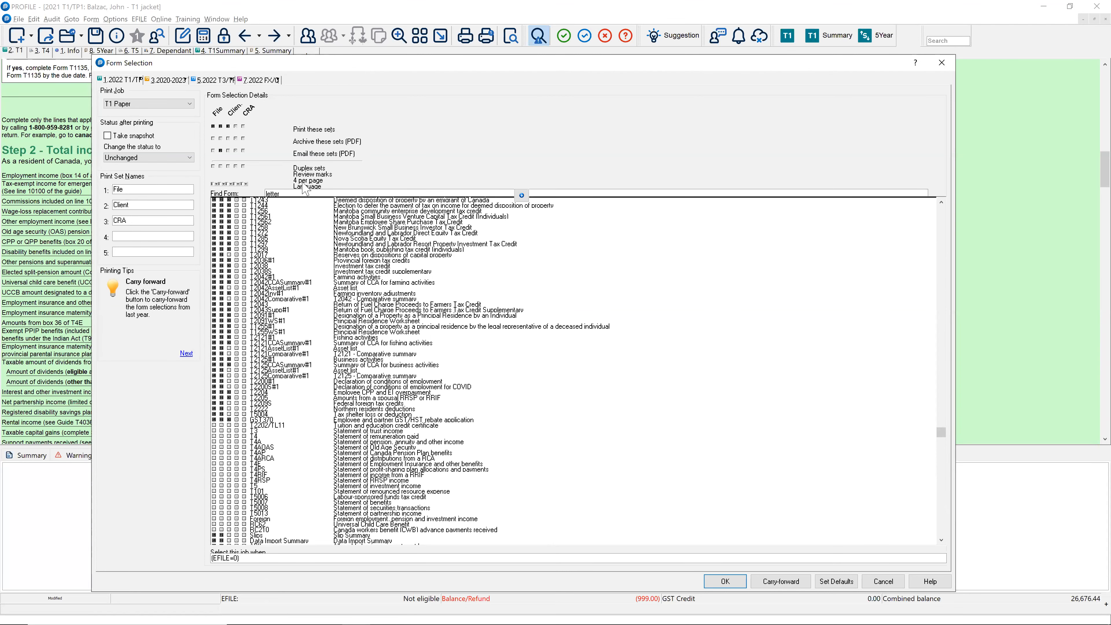
{"action": "scroll", "coordinate": [311, 204], "scroll_direction": "up", "scroll_amount": 2}
{"action": "scroll", "coordinate": [315, 205], "scroll_direction": "up", "scroll_amount": 1}
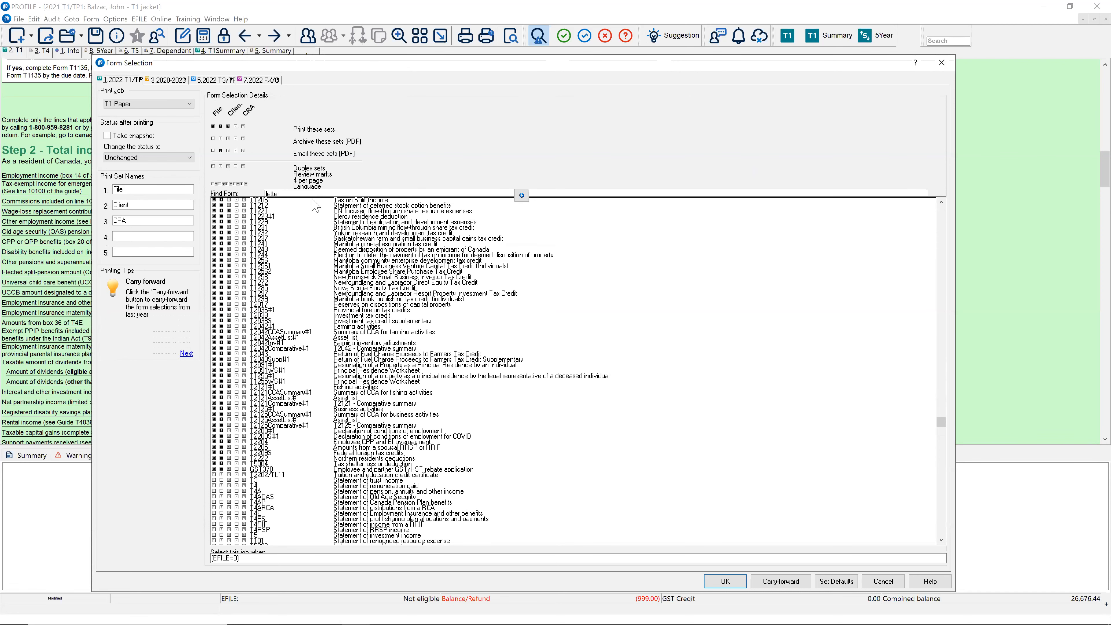
{"action": "scroll", "coordinate": [317, 202], "scroll_direction": "up", "scroll_amount": 7}
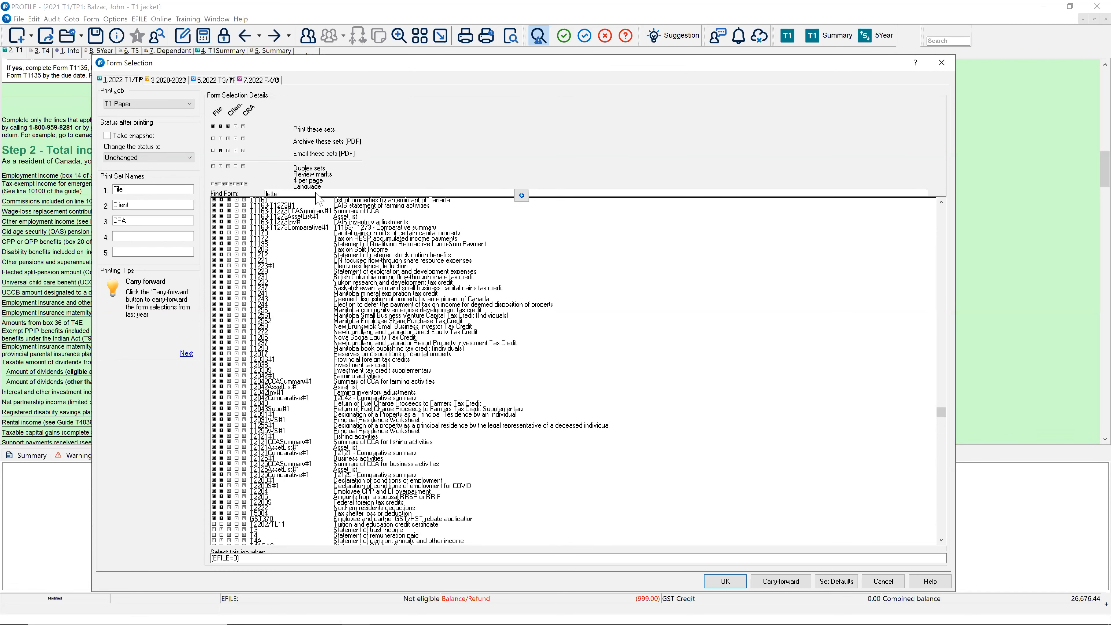
Step: Examine the slip, schedule, and provincial forms in the T1 Paper list and their set assignments, back up to the Client letter entry
{"action": "scroll", "coordinate": [319, 199], "scroll_direction": "up", "scroll_amount": 4}
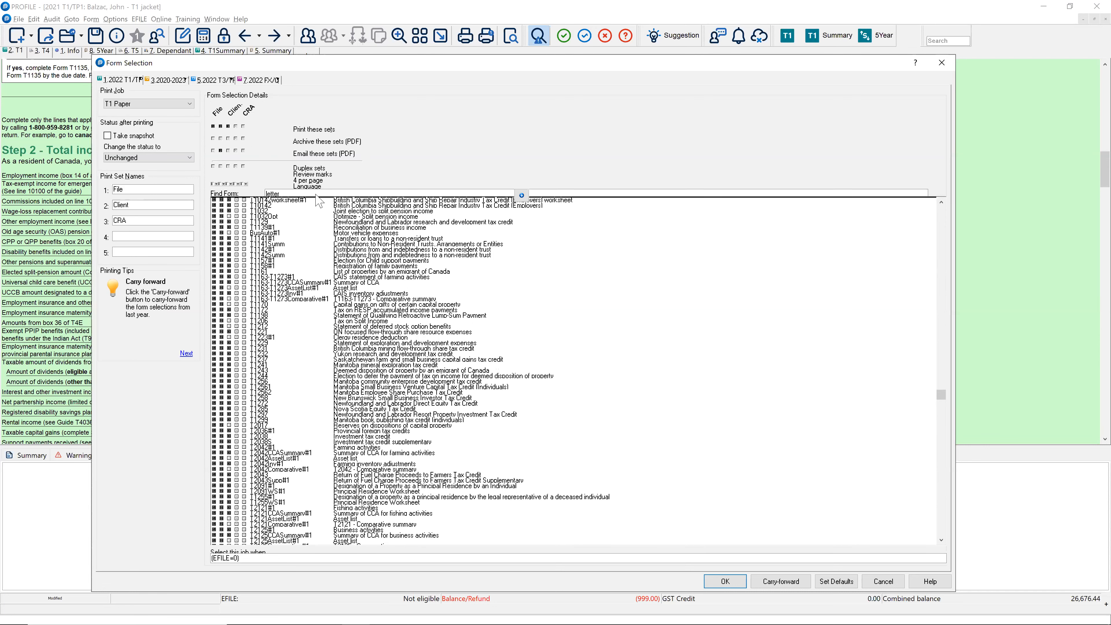
{"action": "scroll", "coordinate": [320, 200], "scroll_direction": "up", "scroll_amount": 4}
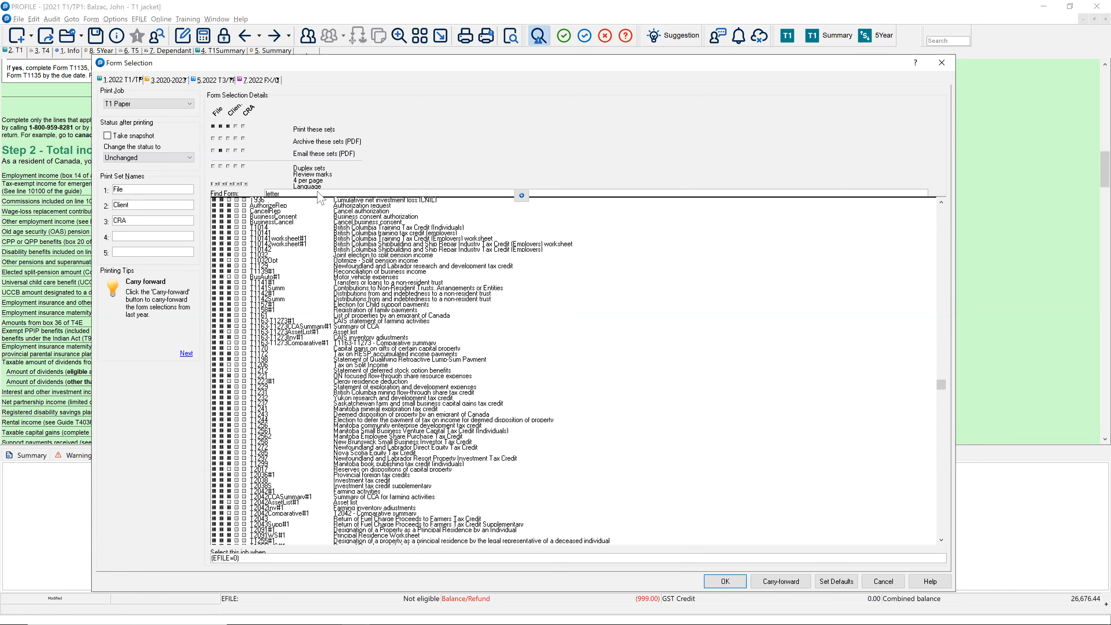
{"action": "scroll", "coordinate": [319, 200], "scroll_direction": "up", "scroll_amount": 8}
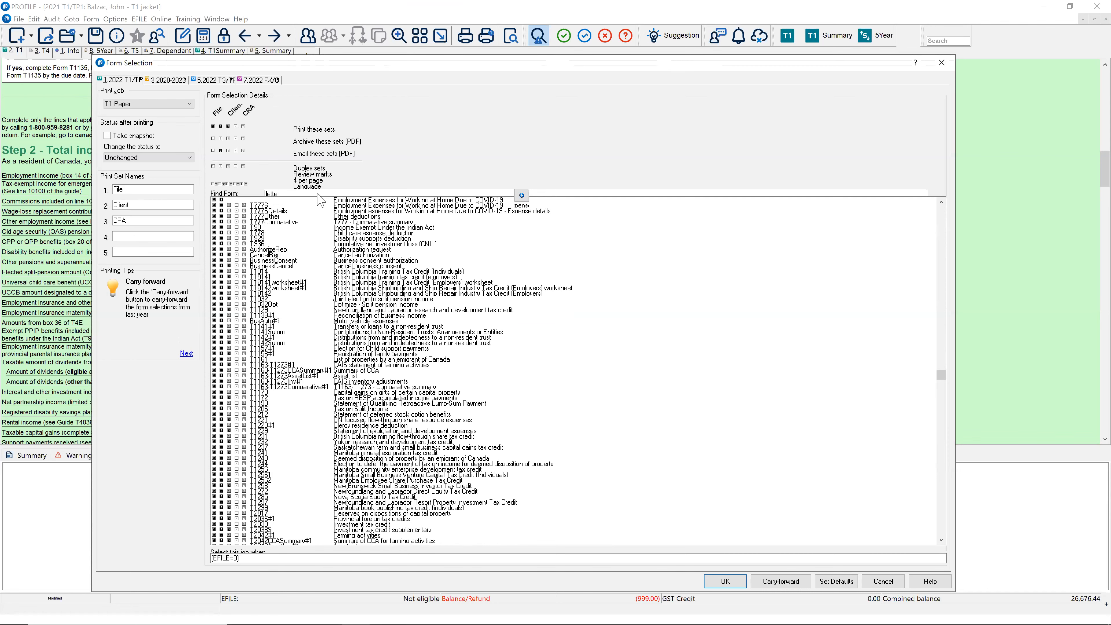
{"action": "scroll", "coordinate": [321, 200], "scroll_direction": "up", "scroll_amount": 2}
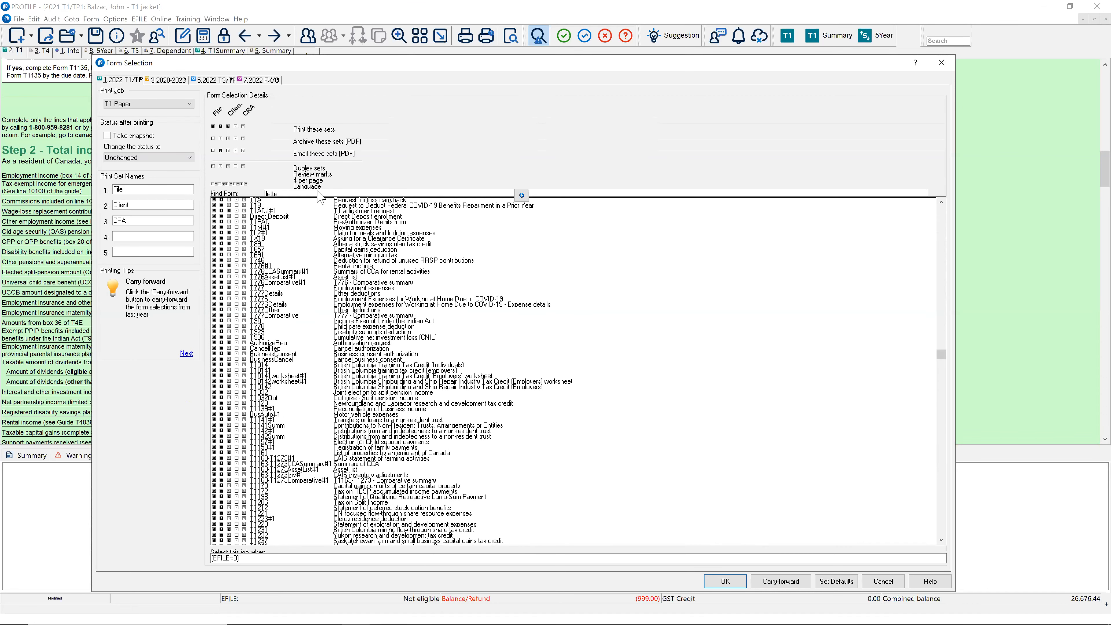
{"action": "scroll", "coordinate": [321, 198], "scroll_direction": "up", "scroll_amount": 5}
{"action": "scroll", "coordinate": [320, 200], "scroll_direction": "up", "scroll_amount": 3}
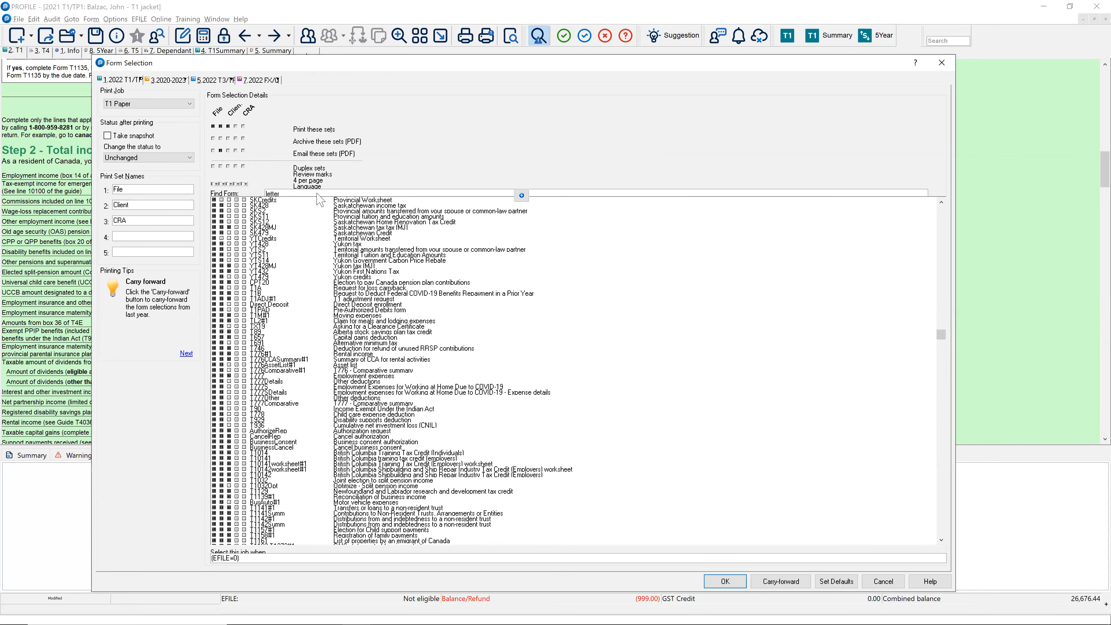
{"action": "scroll", "coordinate": [320, 200], "scroll_direction": "up", "scroll_amount": 7}
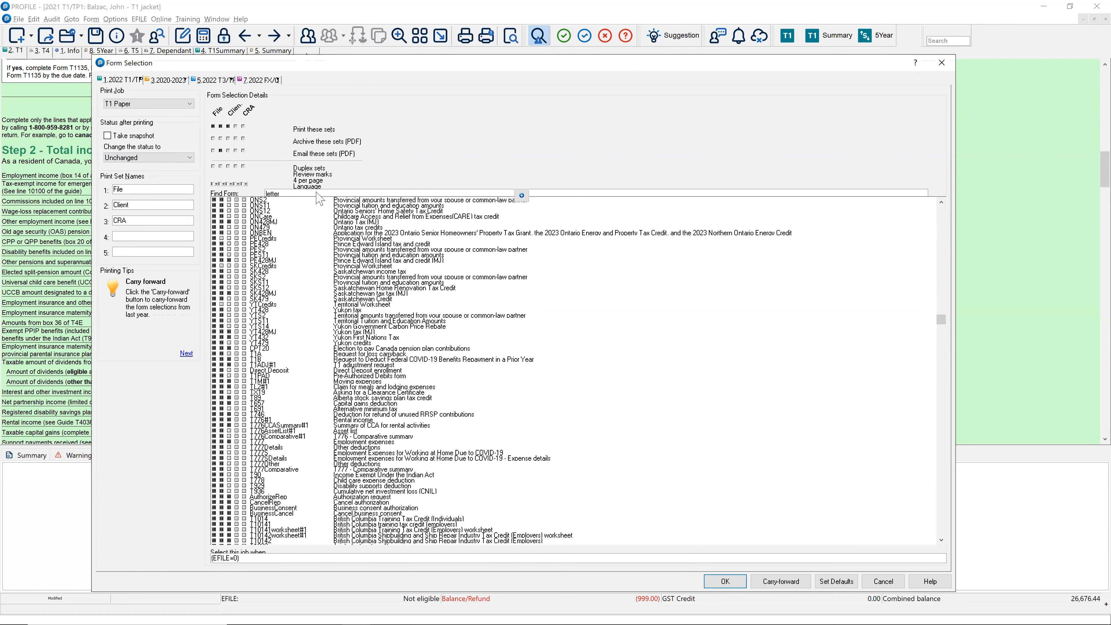
{"action": "scroll", "coordinate": [320, 200], "scroll_direction": "up", "scroll_amount": 1}
{"action": "scroll", "coordinate": [319, 200], "scroll_direction": "up", "scroll_amount": 3}
{"action": "scroll", "coordinate": [320, 200], "scroll_direction": "up", "scroll_amount": 2}
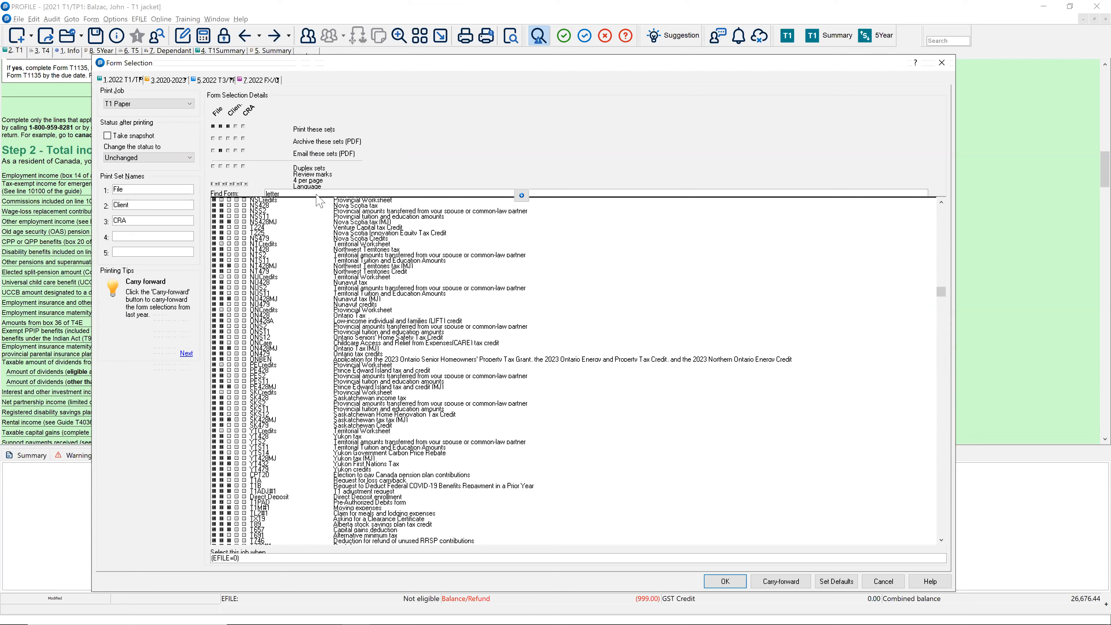
{"action": "scroll", "coordinate": [319, 202], "scroll_direction": "up", "scroll_amount": 2}
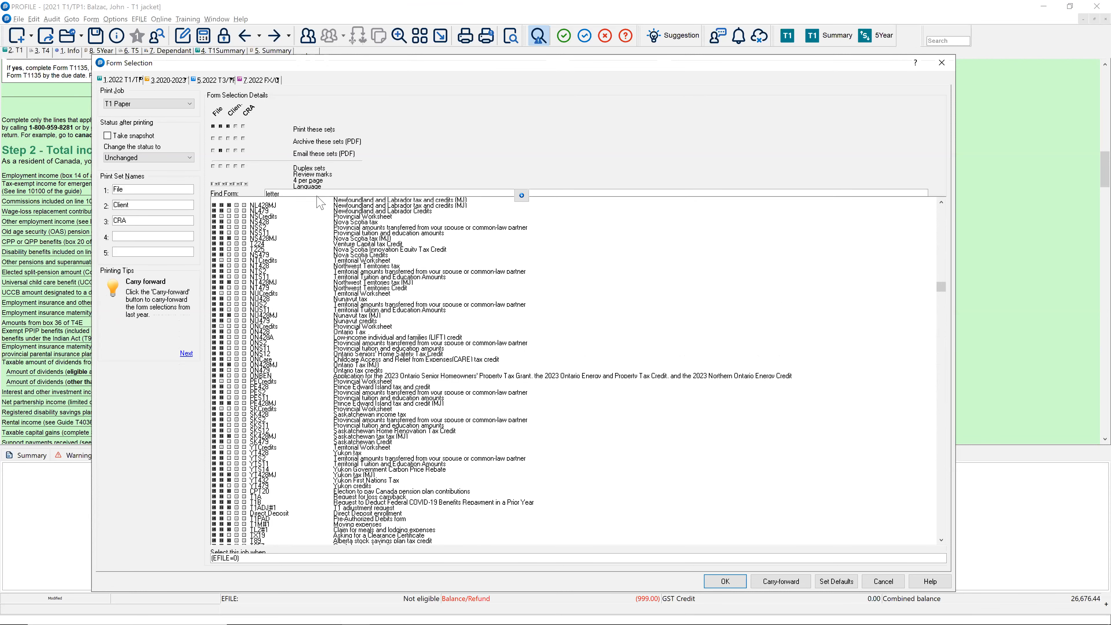
{"action": "scroll", "coordinate": [320, 202], "scroll_direction": "up", "scroll_amount": 2}
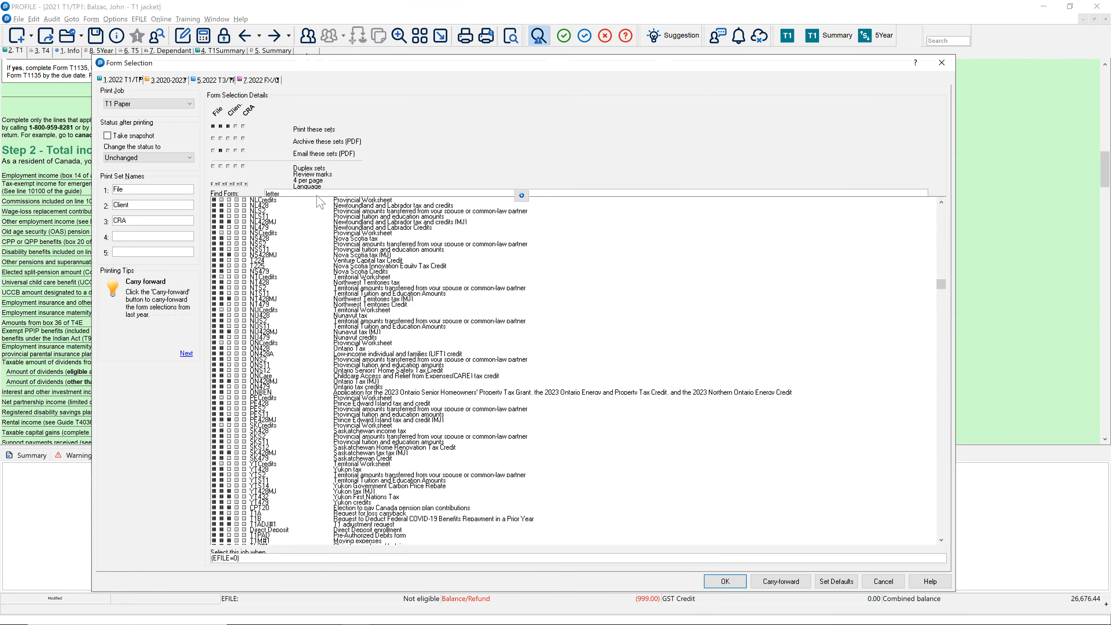
{"action": "scroll", "coordinate": [320, 203], "scroll_direction": "up", "scroll_amount": 2}
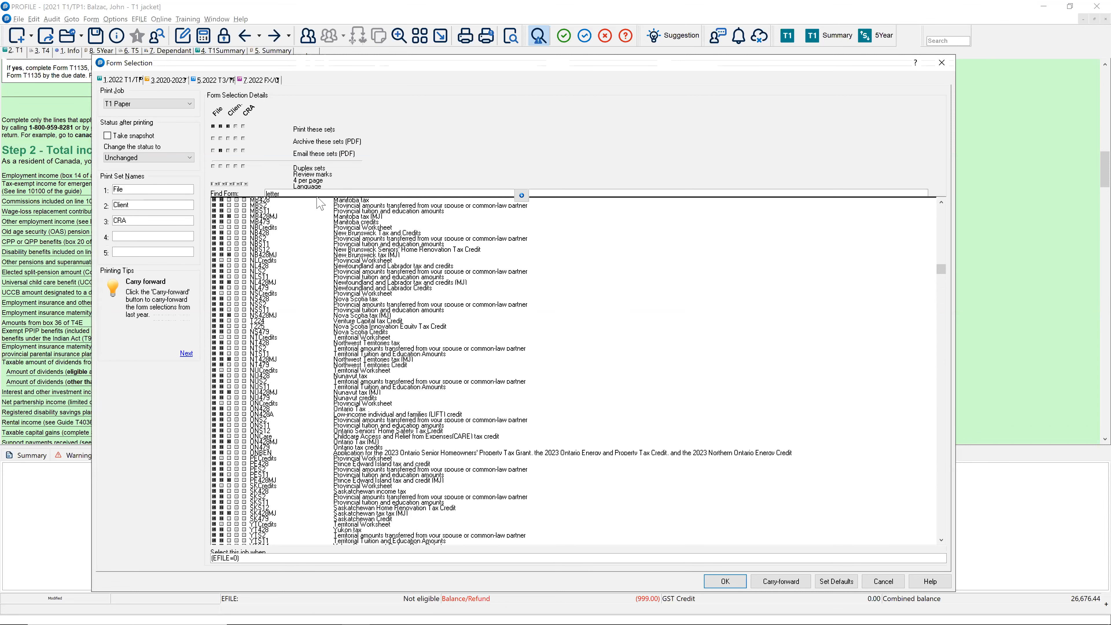
{"action": "scroll", "coordinate": [320, 203], "scroll_direction": "up", "scroll_amount": 5}
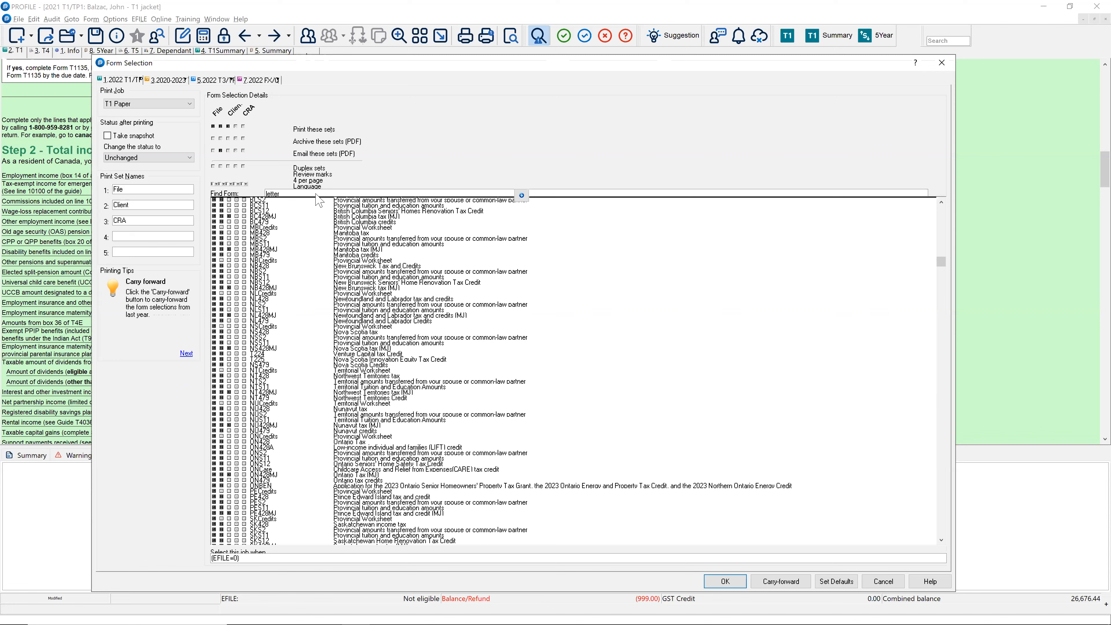
{"action": "scroll", "coordinate": [320, 203], "scroll_direction": "up", "scroll_amount": 3}
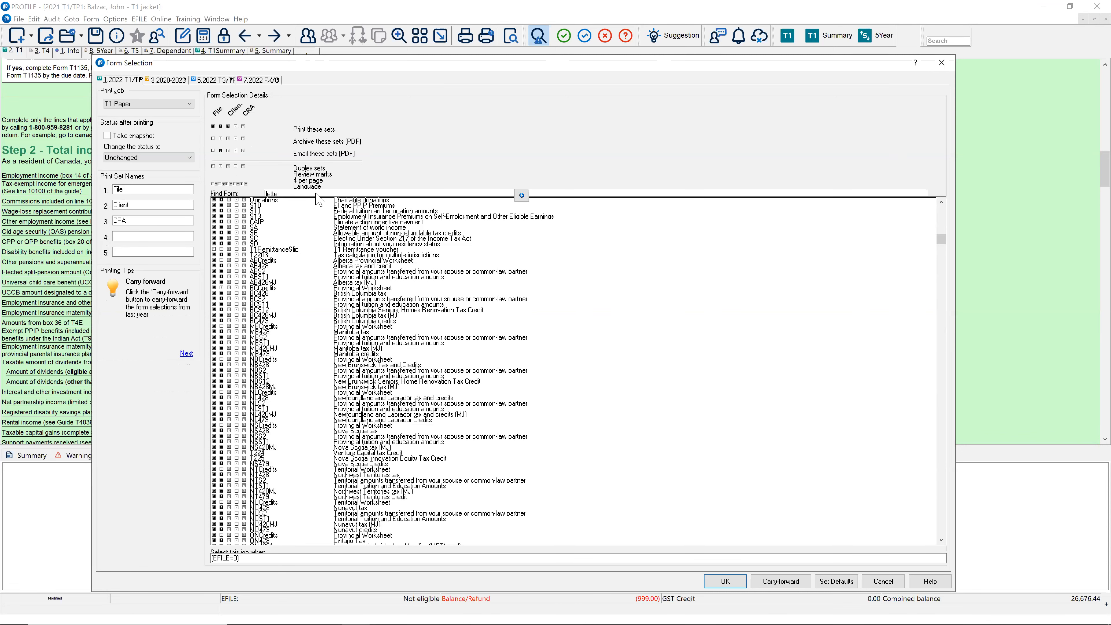
{"action": "scroll", "coordinate": [319, 202], "scroll_direction": "up", "scroll_amount": 3}
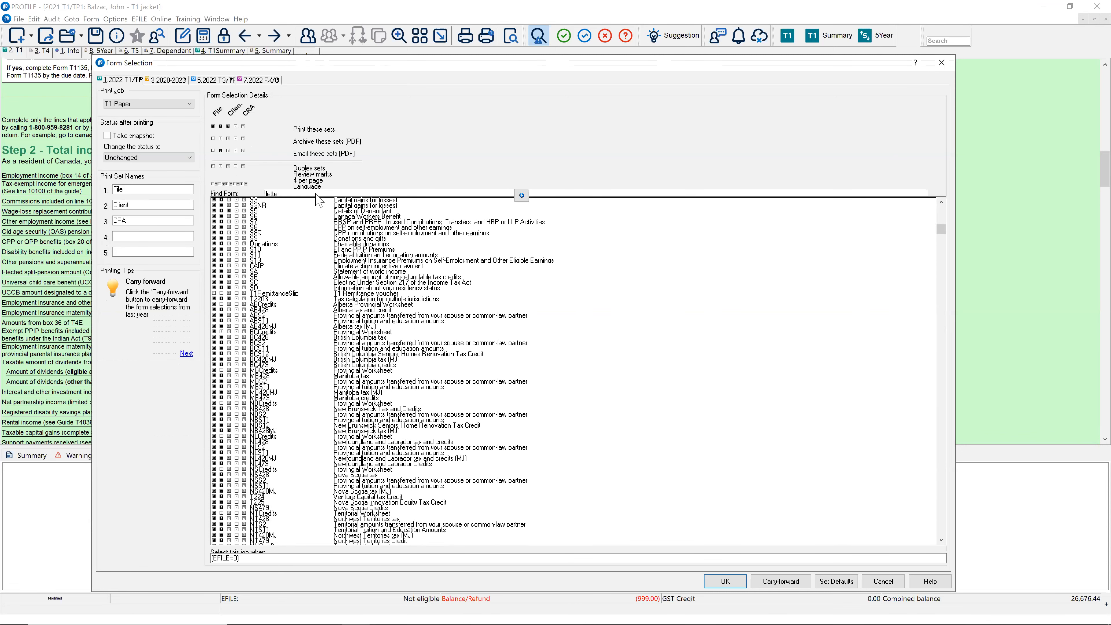
{"action": "scroll", "coordinate": [320, 202], "scroll_direction": "up", "scroll_amount": 3}
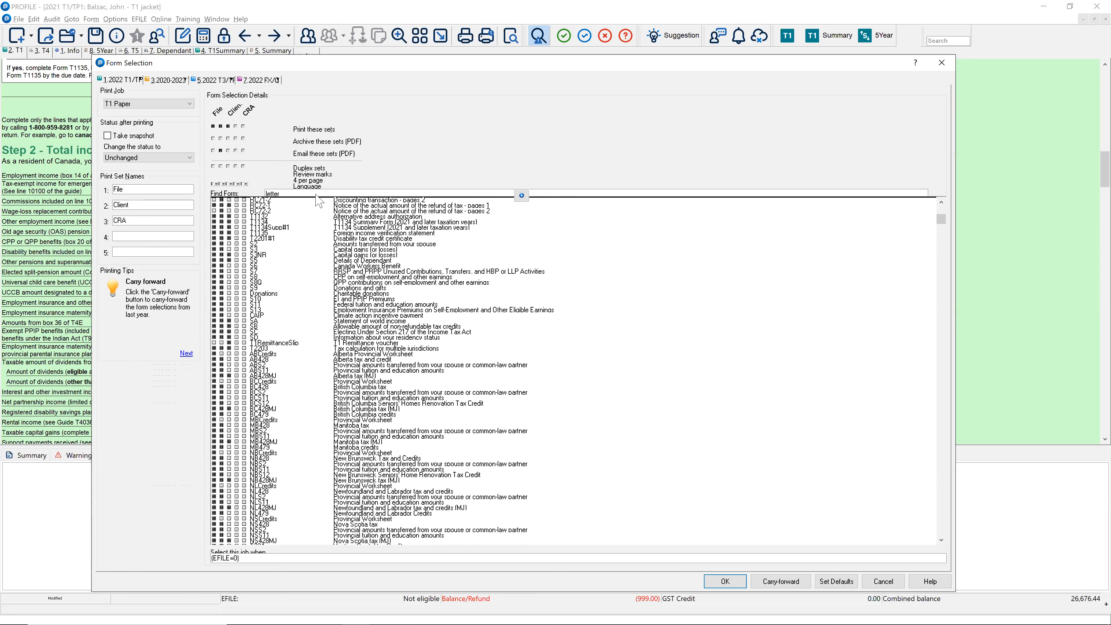
{"action": "scroll", "coordinate": [320, 202], "scroll_direction": "up", "scroll_amount": 3}
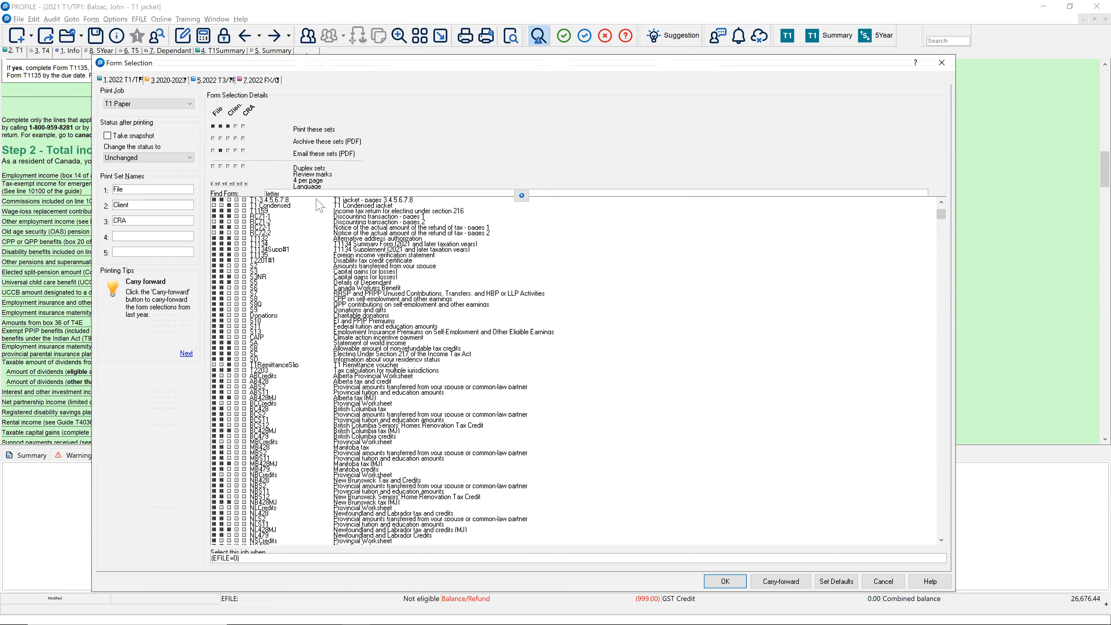
{"action": "scroll", "coordinate": [320, 205], "scroll_direction": "up", "scroll_amount": 1}
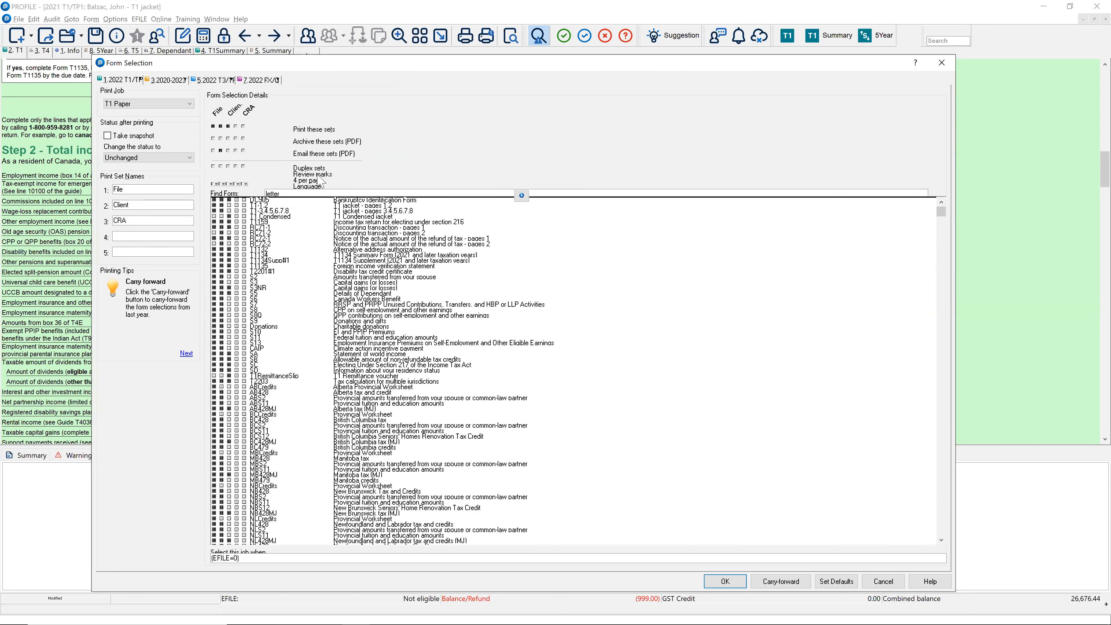
{"action": "scroll", "coordinate": [326, 234], "scroll_direction": "up", "scroll_amount": 1}
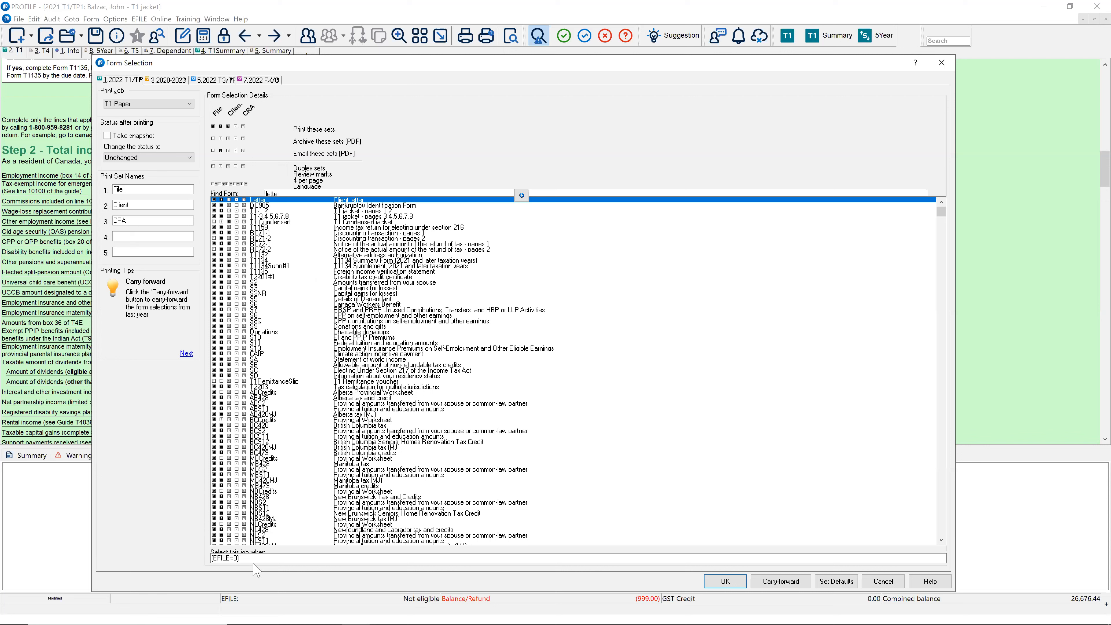
Step: Highlight the condition that decides when the T1 Paper print job is selected, and close Form Selection
{"action": "left_click_drag", "start_coordinate": [253, 556], "coordinate": [202, 556]}
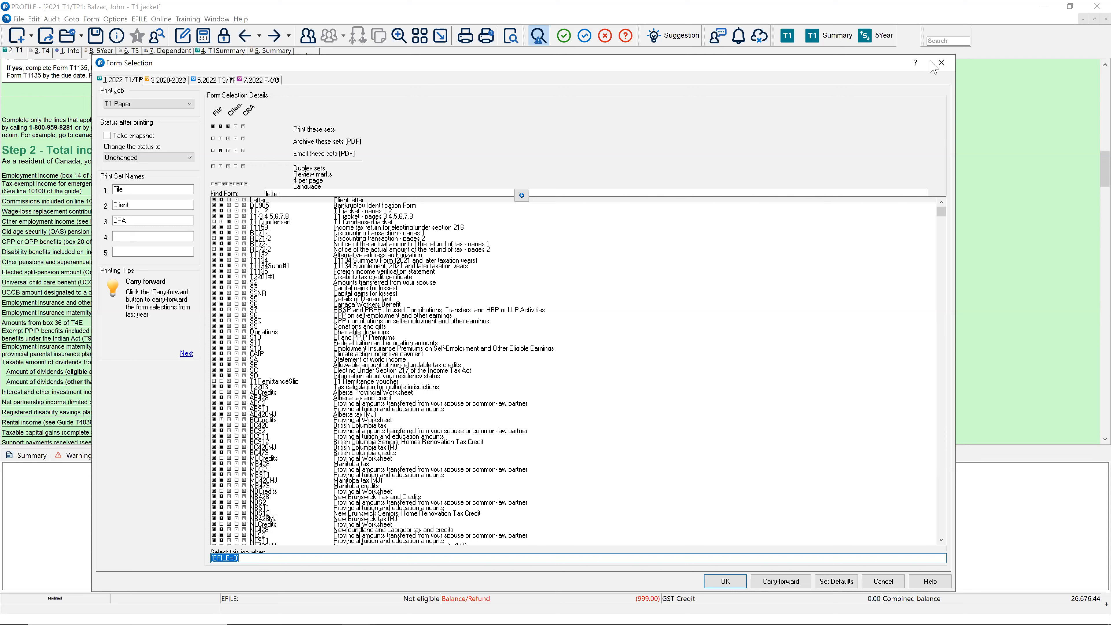
{"action": "left_click", "coordinate": [942, 63]}
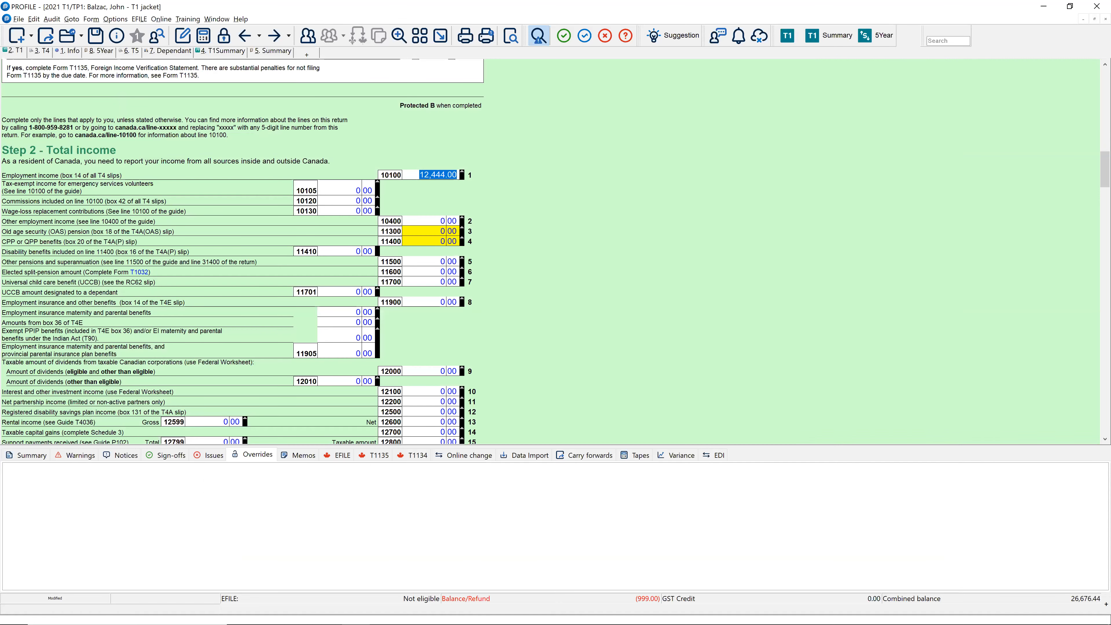
Step: Open the Template Editor and set the print condition of the English User1 letter template to 1
{"action": "left_click", "coordinate": [115, 22]}
{"action": "left_click", "coordinate": [122, 66]}
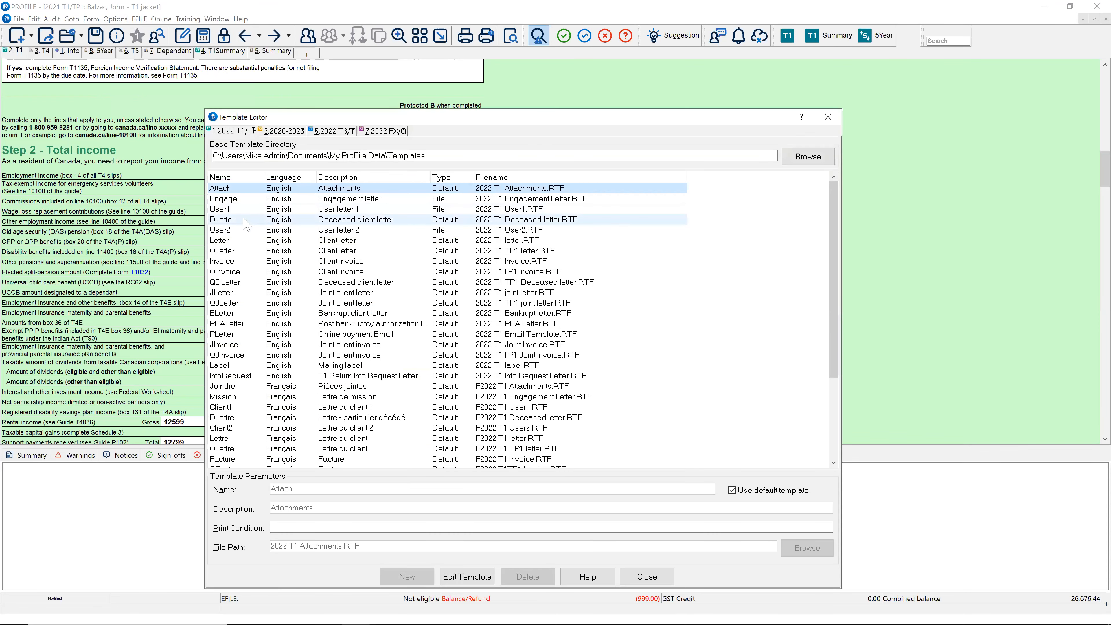
{"action": "left_click", "coordinate": [237, 210]}
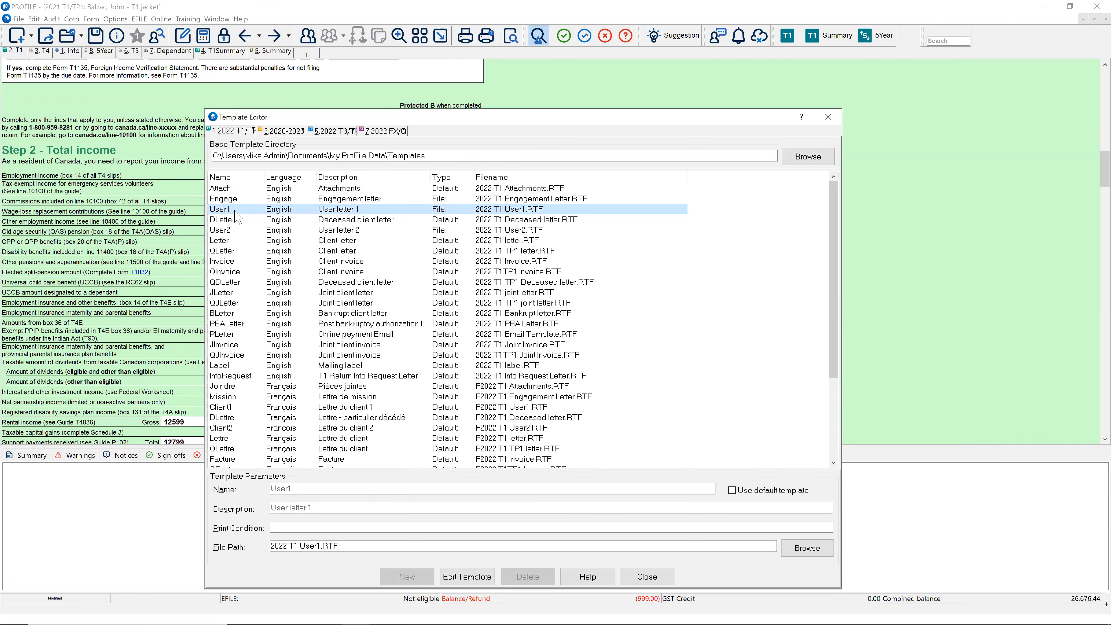
{"action": "left_click", "coordinate": [294, 526]}
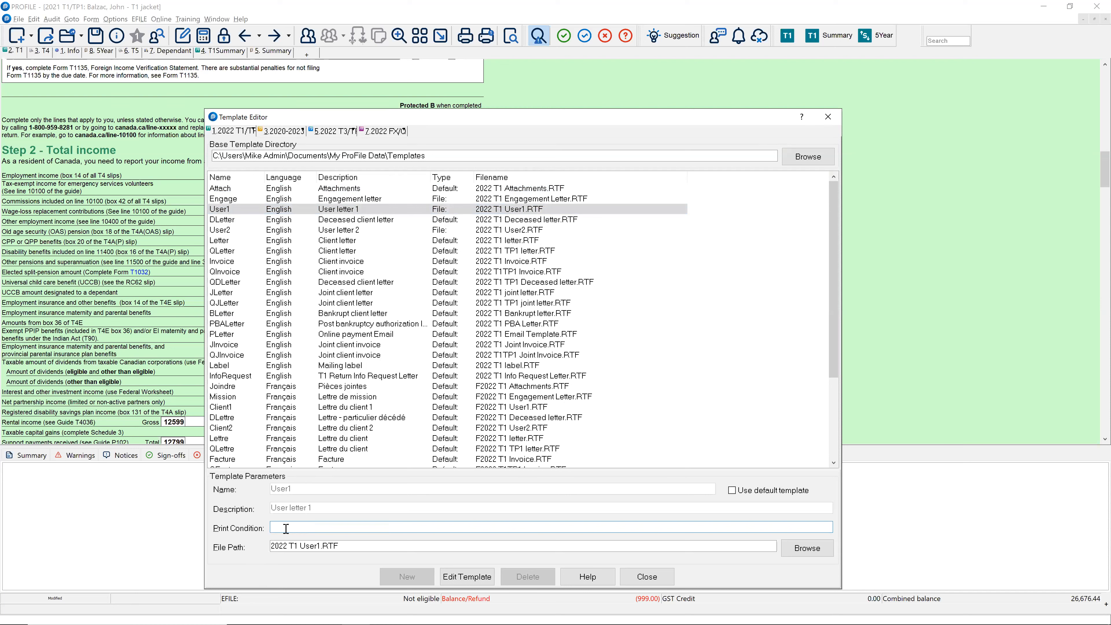
{"action": "type", "text": "1"}
{"action": "left_click", "coordinate": [238, 210]}
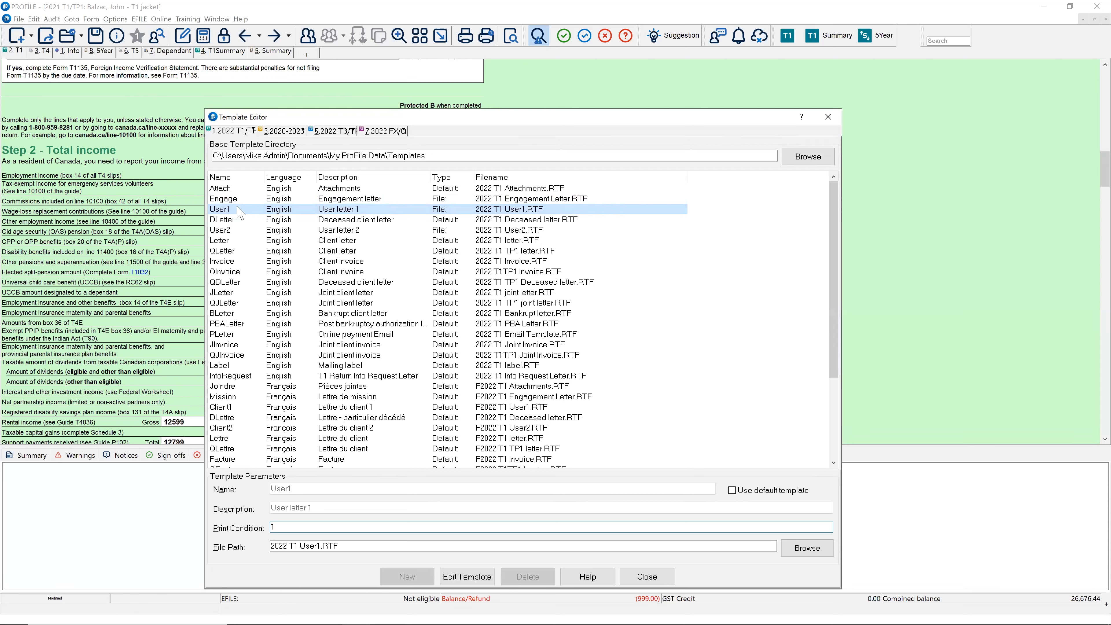
{"action": "left_click", "coordinate": [285, 526]}
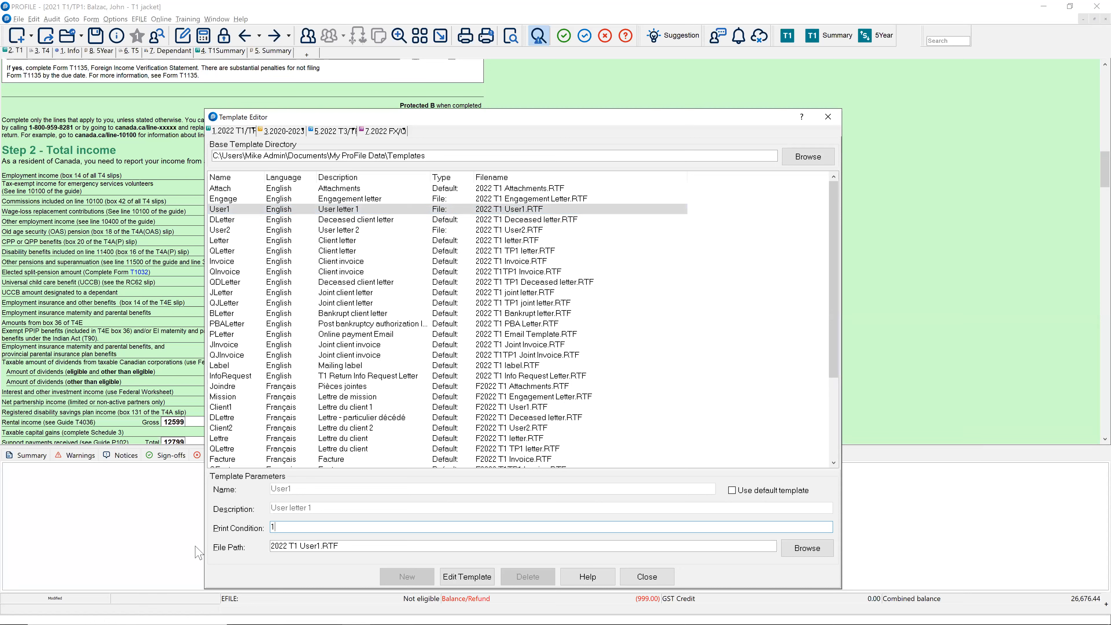
{"action": "mouse_move", "coordinate": [455, 612]}
{"action": "double_click", "coordinate": [537, 529]}
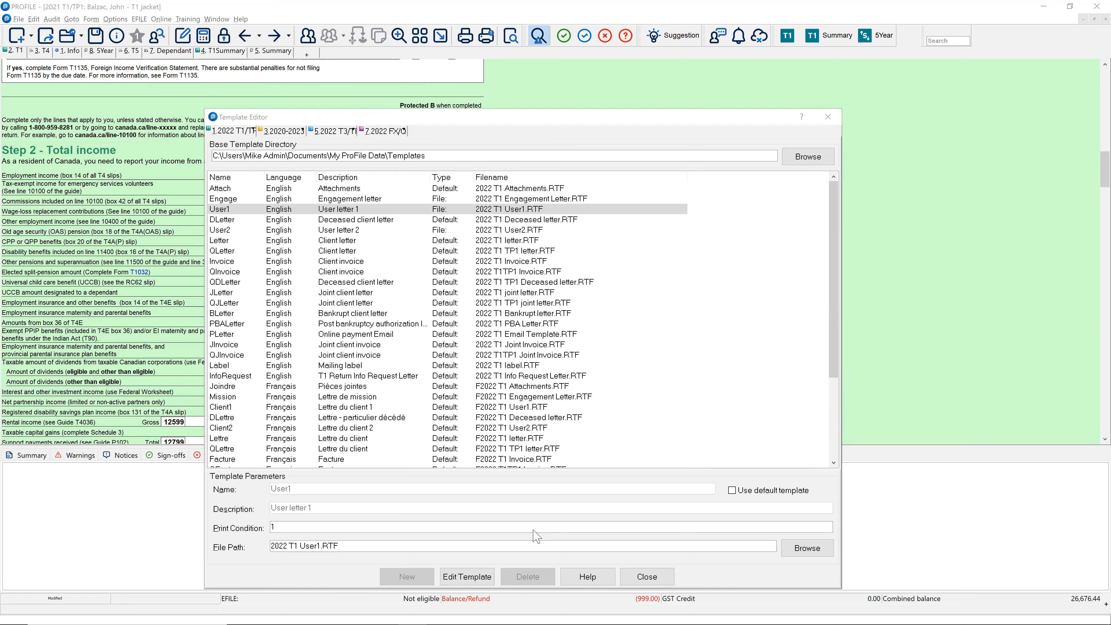
Step: Switch to the PowerPoint slide show, advance to the "First steps" slide, and return to ProFile
{"action": "key", "text": "alt+Tab"}
{"action": "key", "text": "alt+Tab"}
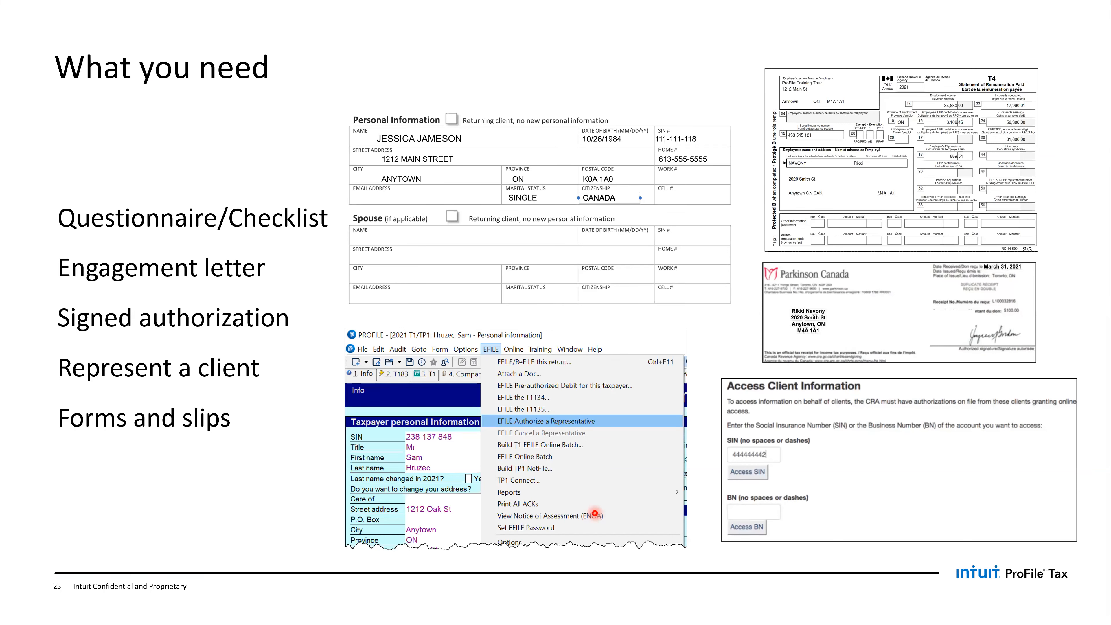
{"action": "key", "text": "Right"}
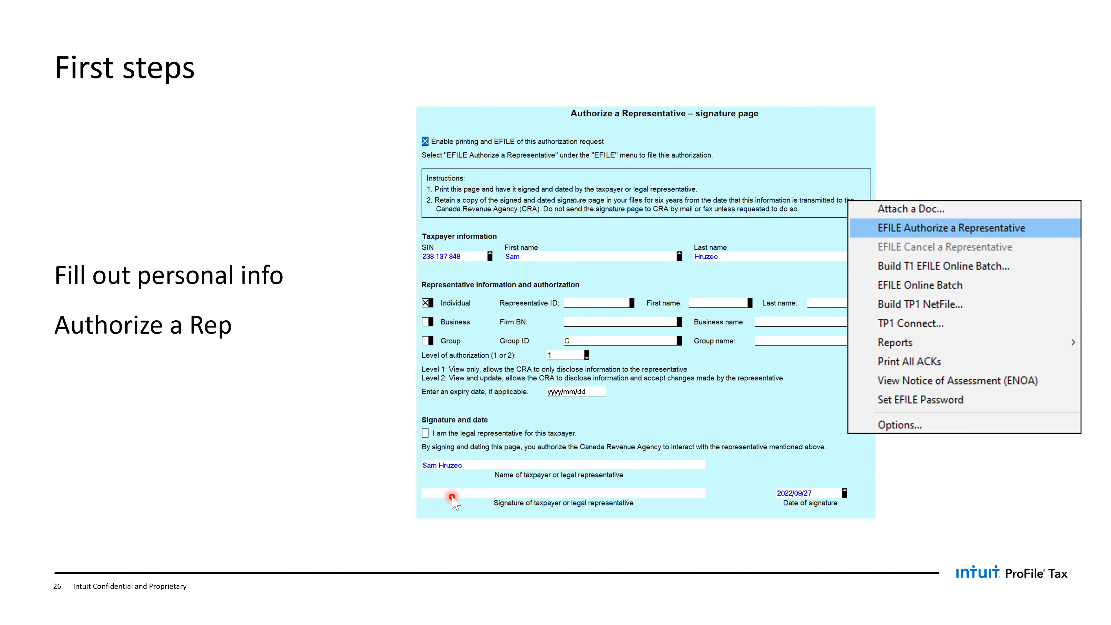
{"action": "key", "text": "alt+Tab"}
{"action": "key", "text": "alt+Tab"}
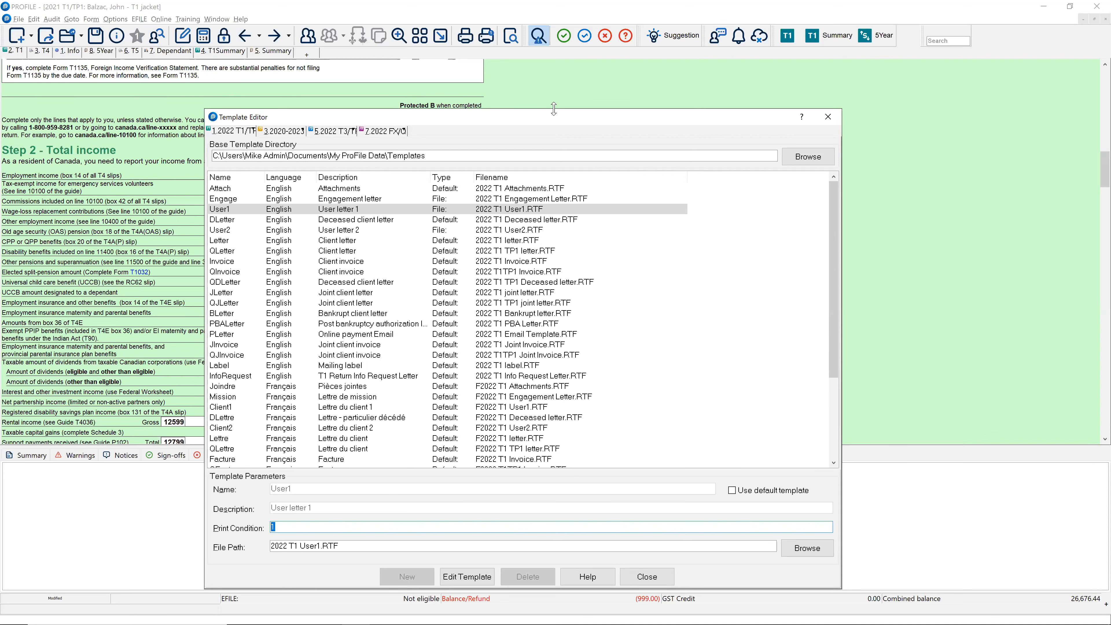
Step: Adjust the Template Editor window's height, widen it, and close it
{"action": "left_click_drag", "start_coordinate": [554, 108], "coordinate": [571, 49]}
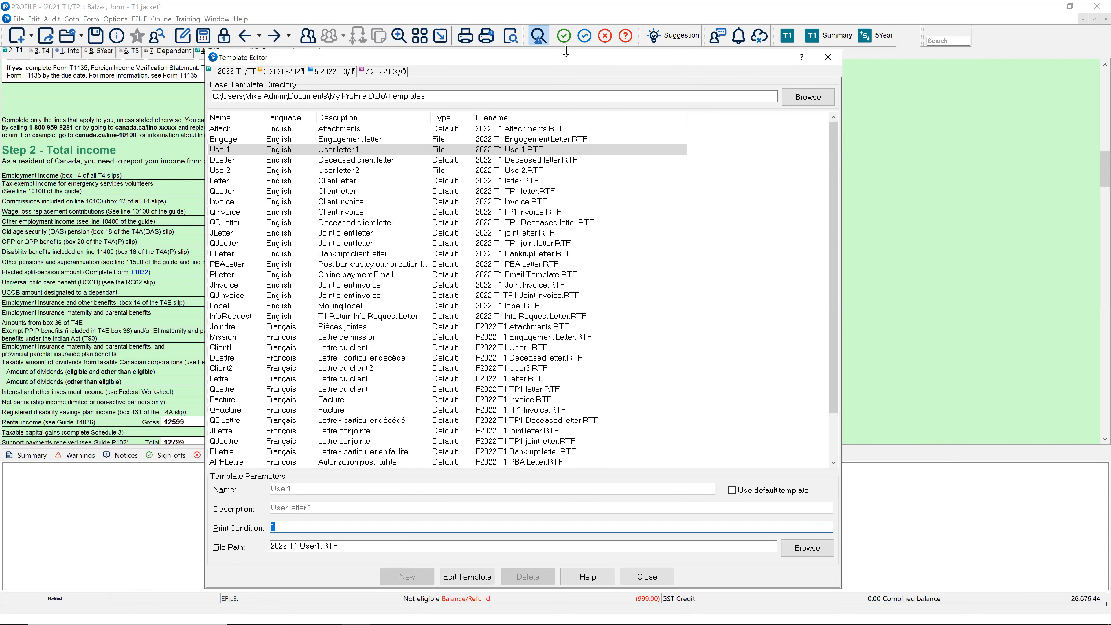
{"action": "left_click_drag", "start_coordinate": [566, 50], "coordinate": [565, 87]}
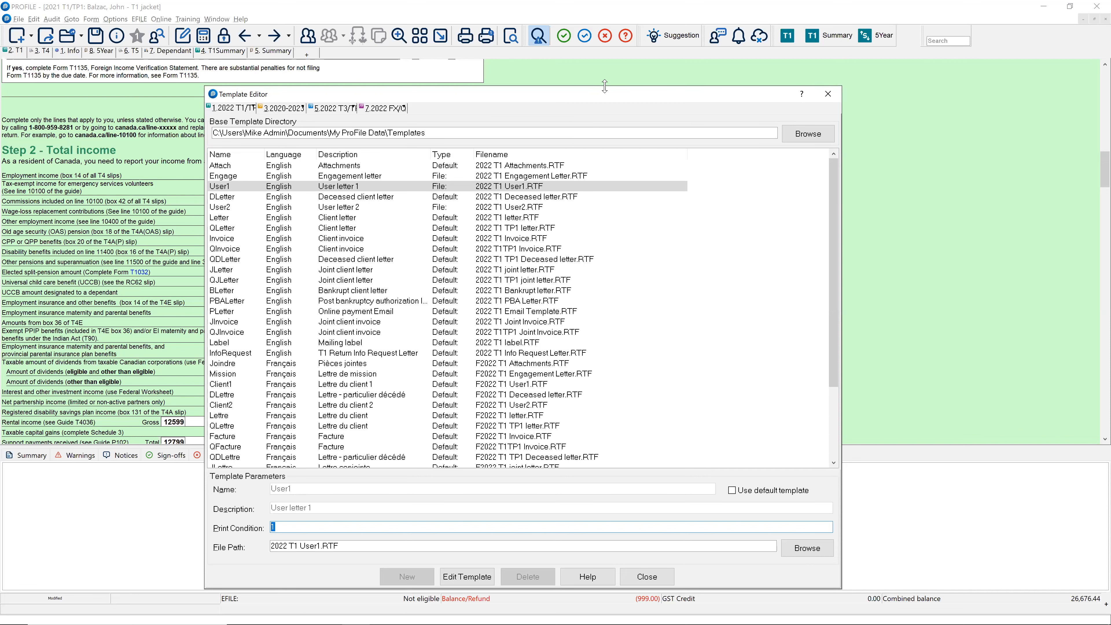
{"action": "left_click_drag", "start_coordinate": [604, 85], "coordinate": [574, 116]}
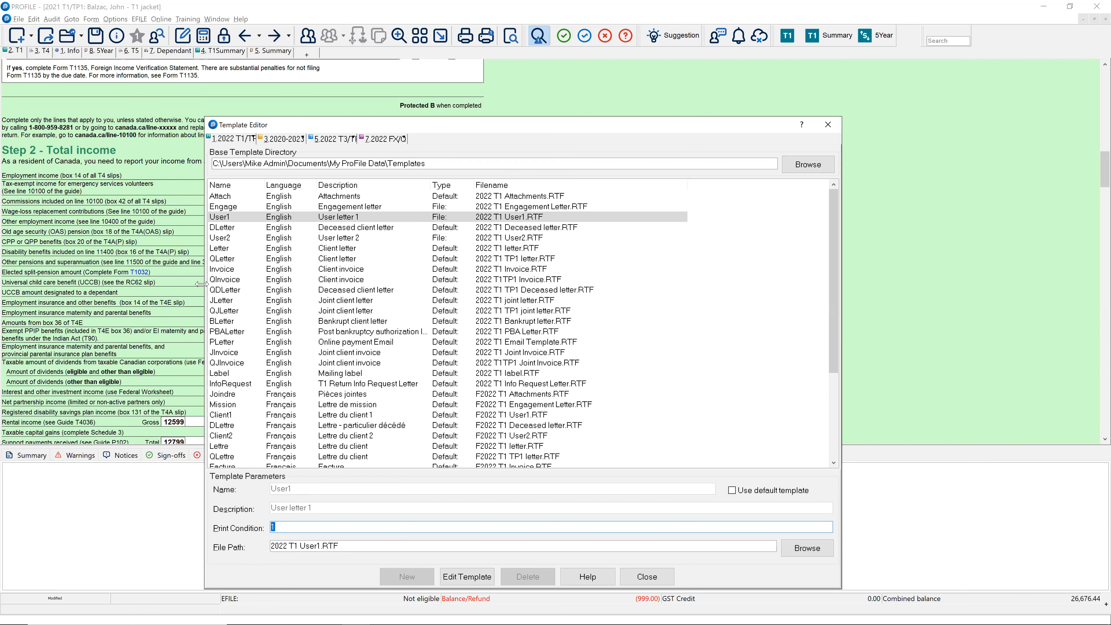
{"action": "left_click_drag", "start_coordinate": [201, 284], "coordinate": [69, 285]}
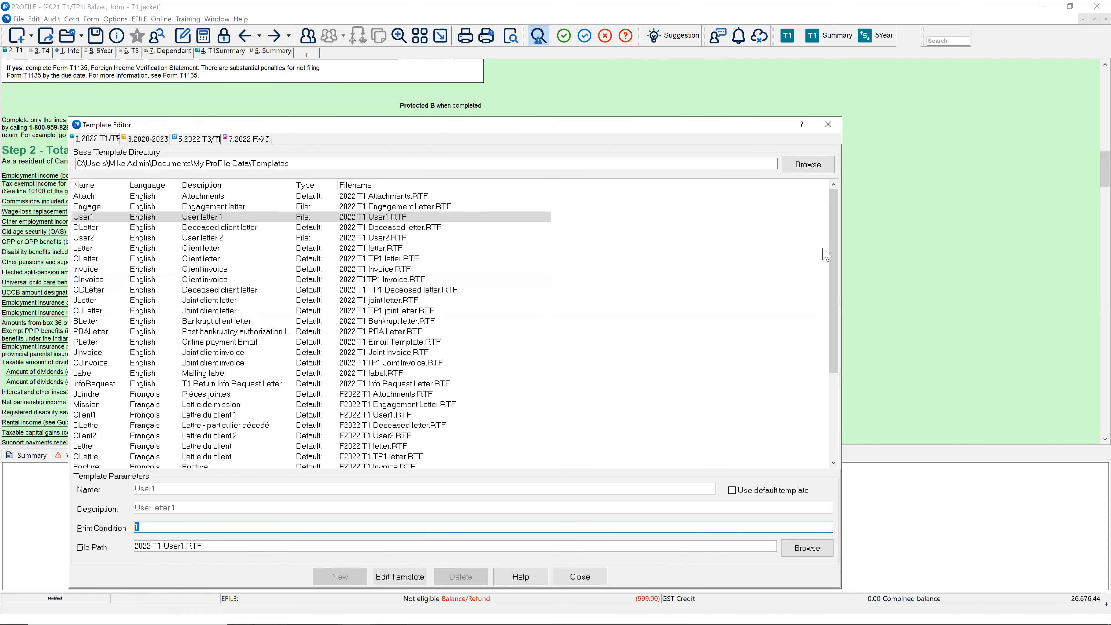
{"action": "left_click", "coordinate": [828, 125]}
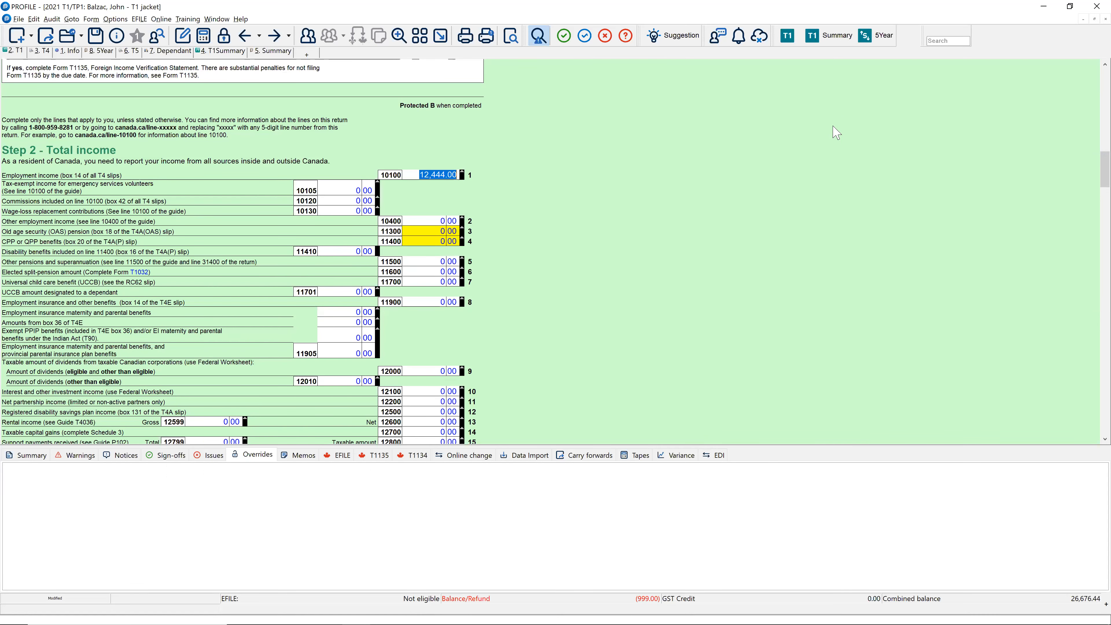
Step: Check the "First steps" slide, return to ProFile, and open the Authorize a Representative form by looking up "auth" in Form Explorer
{"action": "key", "text": "alt+Tab"}
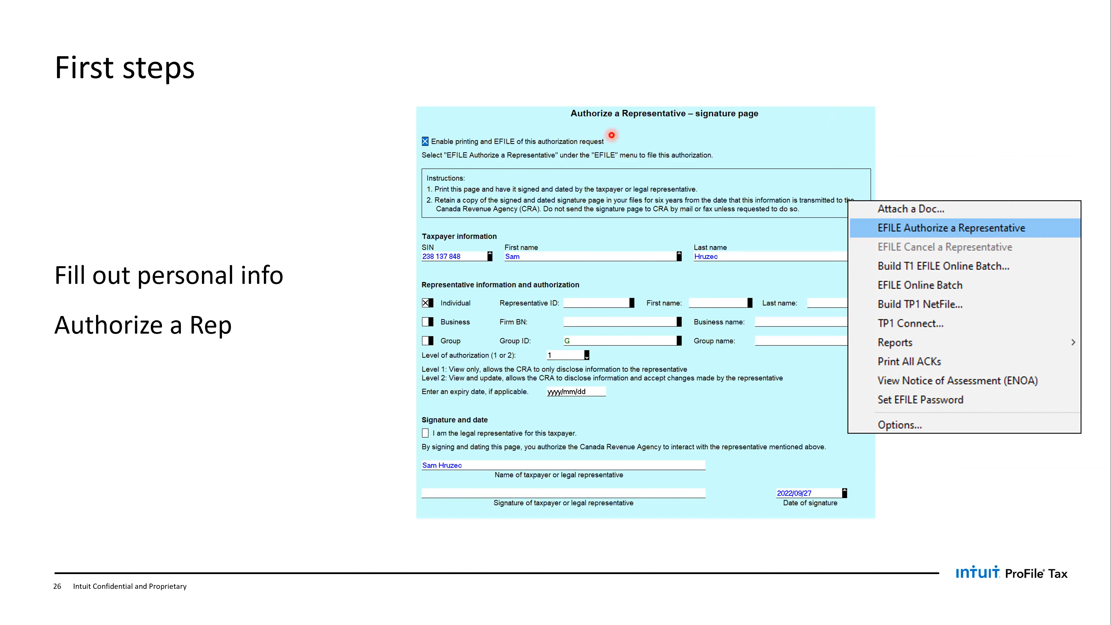
{"action": "key", "text": "alt+Tab"}
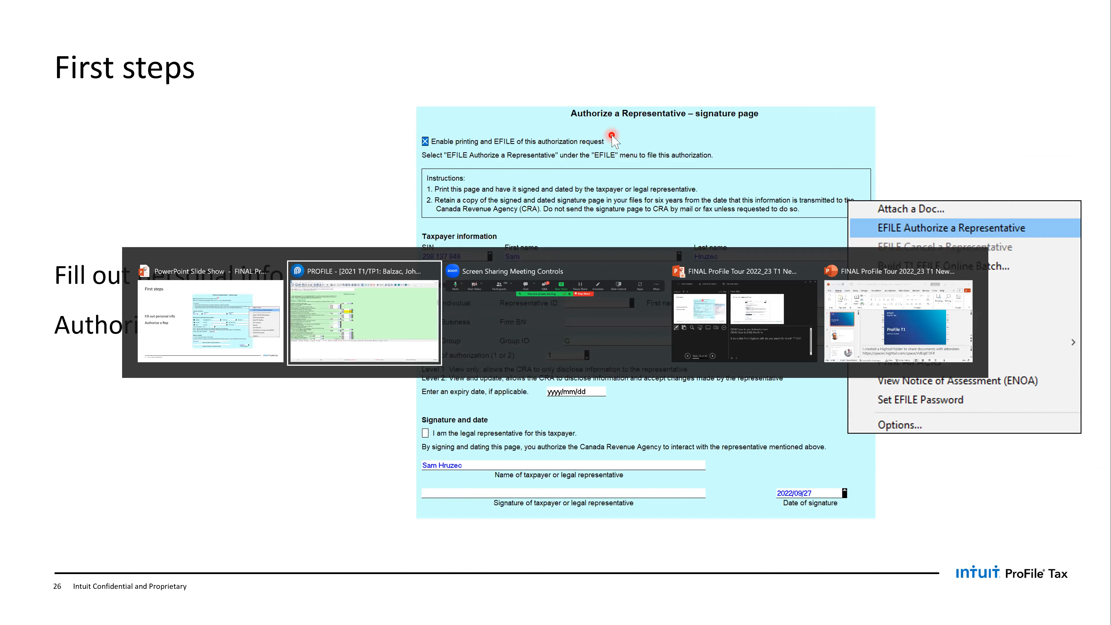
{"action": "key", "text": "F4"}
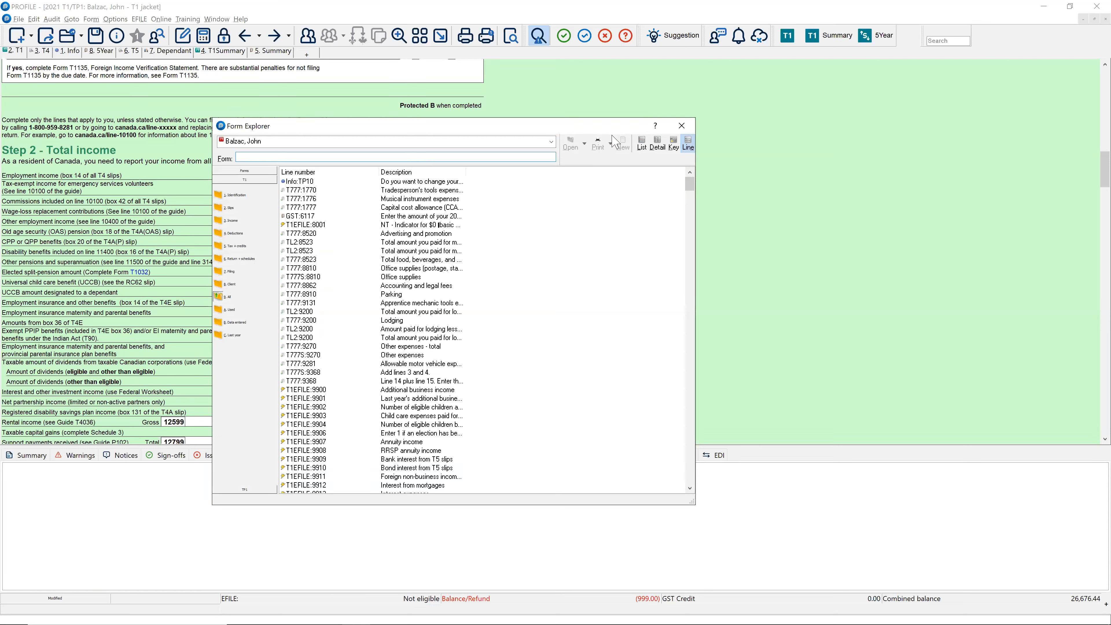
{"action": "type", "text": "auth"}
{"action": "key", "text": "Return"}
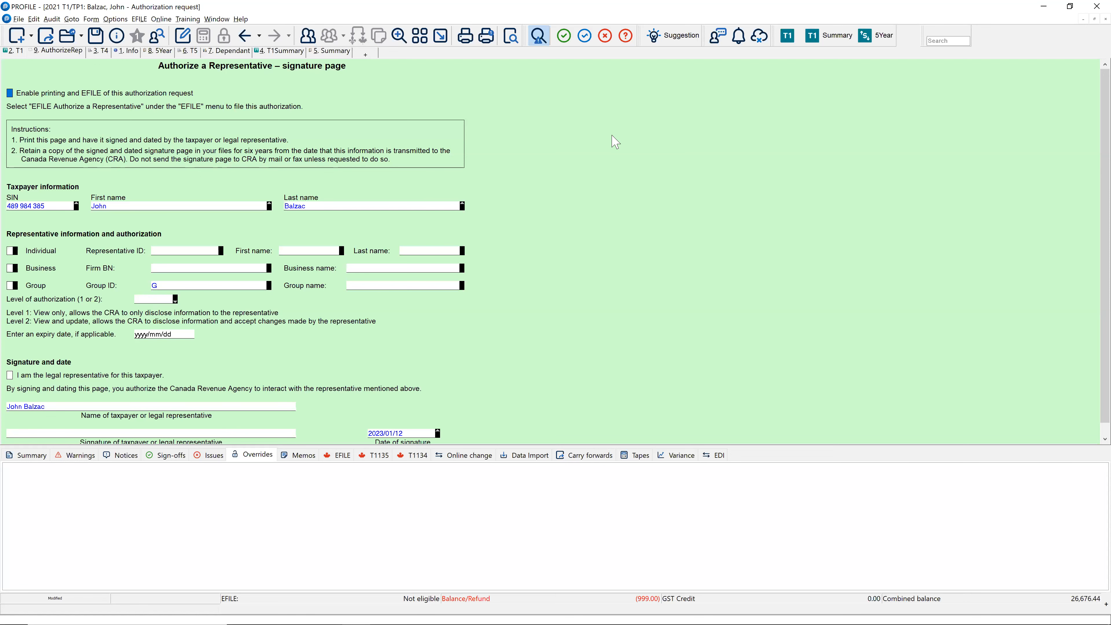
{"action": "key", "text": "F4"}
{"action": "key", "text": "Right"}
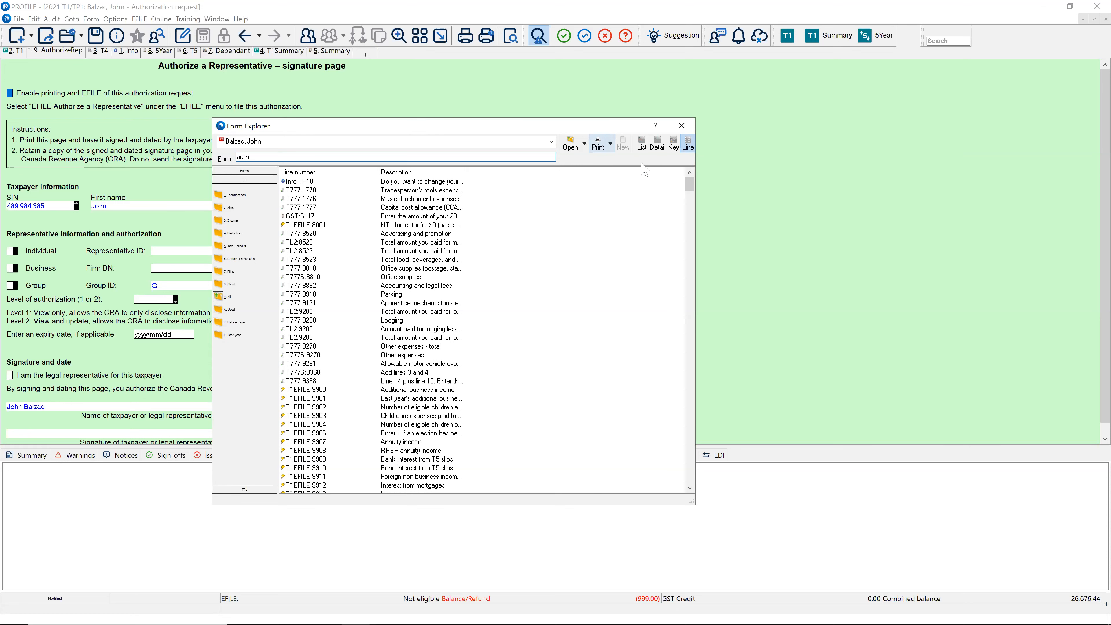
{"action": "key", "text": "Return"}
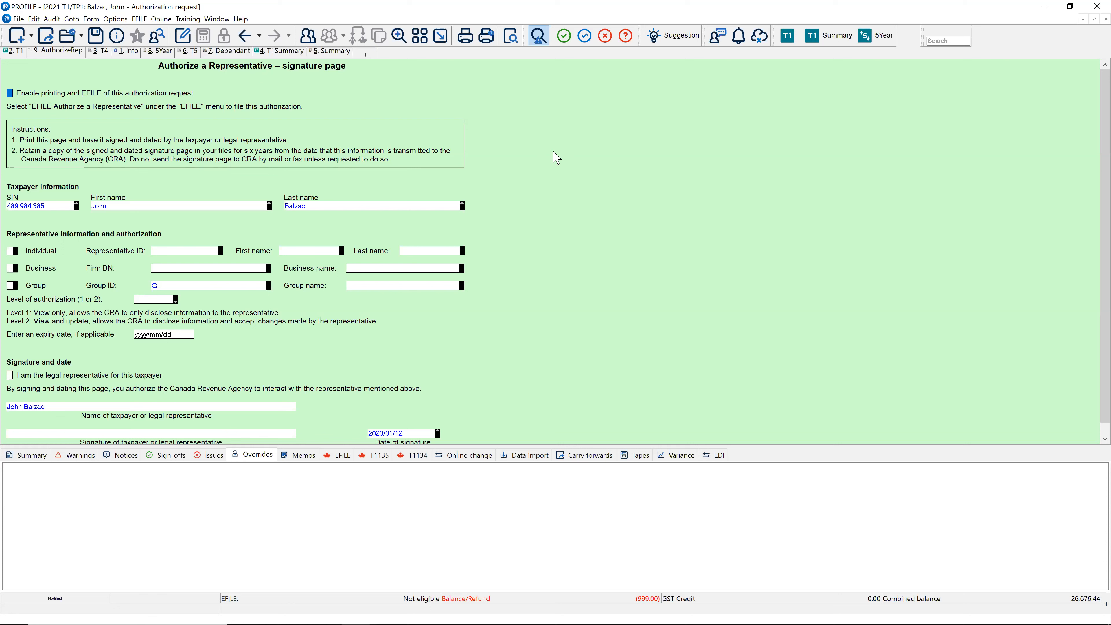
Step: Enable printing and EFILE of the authorization request, review the representative details and authorization level, and close the form
{"action": "left_click", "coordinate": [11, 94]}
{"action": "scroll", "coordinate": [292, 318], "scroll_direction": "down", "scroll_amount": 1}
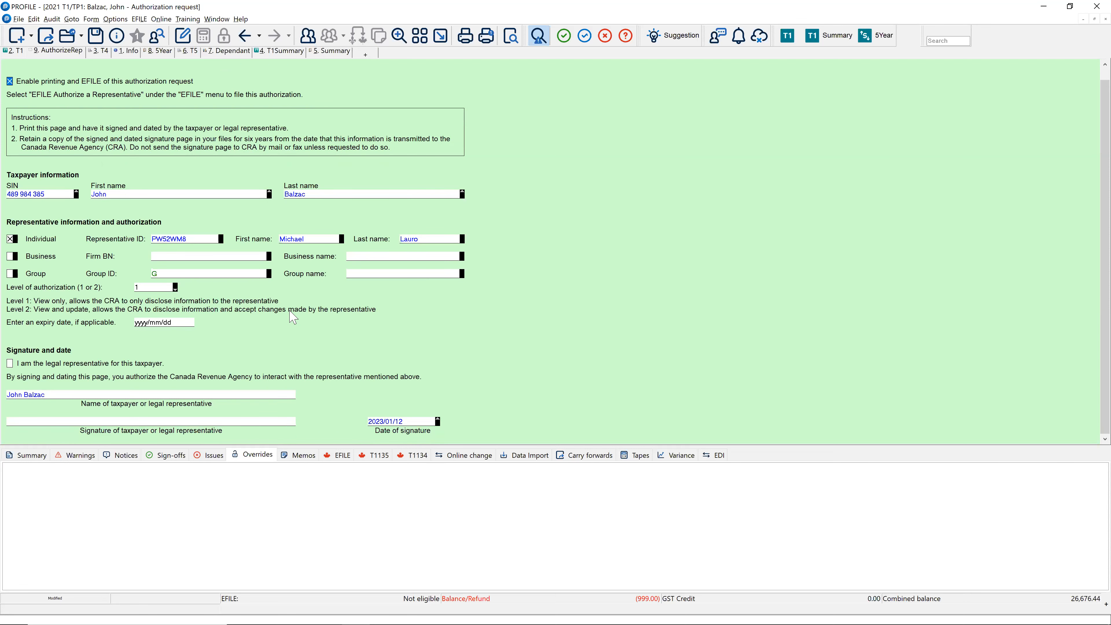
{"action": "scroll", "coordinate": [292, 317], "scroll_direction": "up", "scroll_amount": 1}
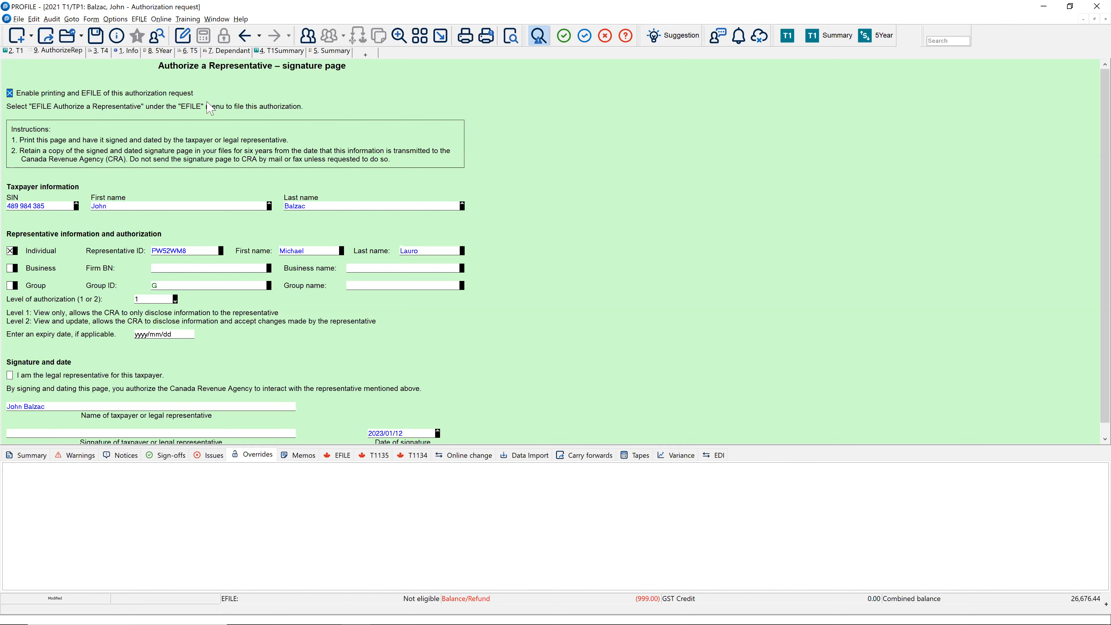
{"action": "key", "text": "Escape"}
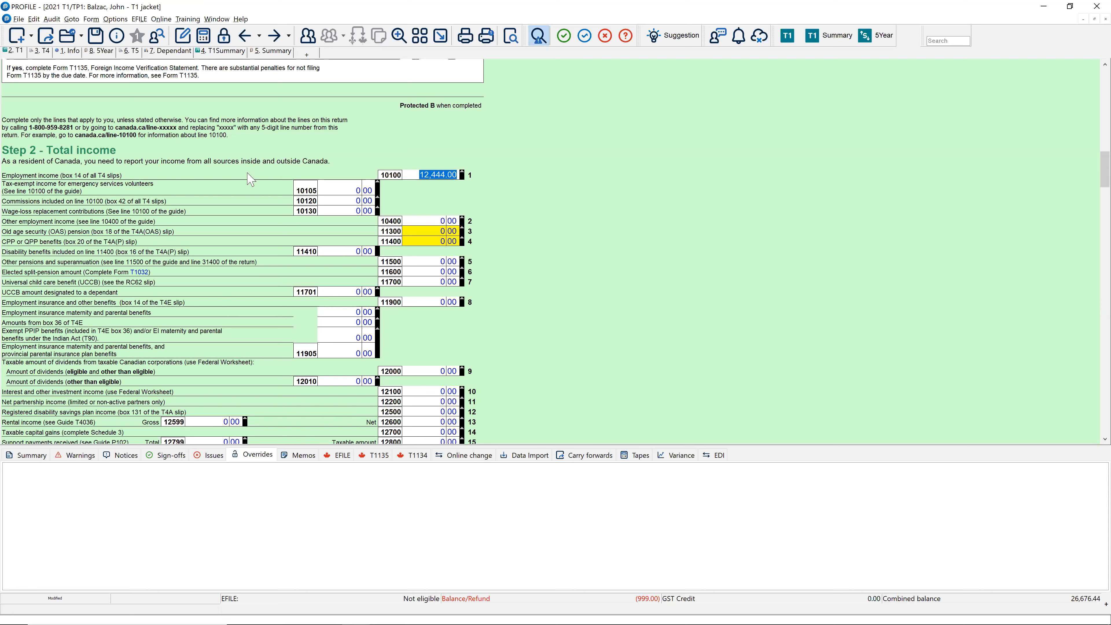
Step: Locate the EFILE Authorize a Representative command and switch to the PowerPoint slide about authorizing a representative
{"action": "left_click", "coordinate": [140, 20]}
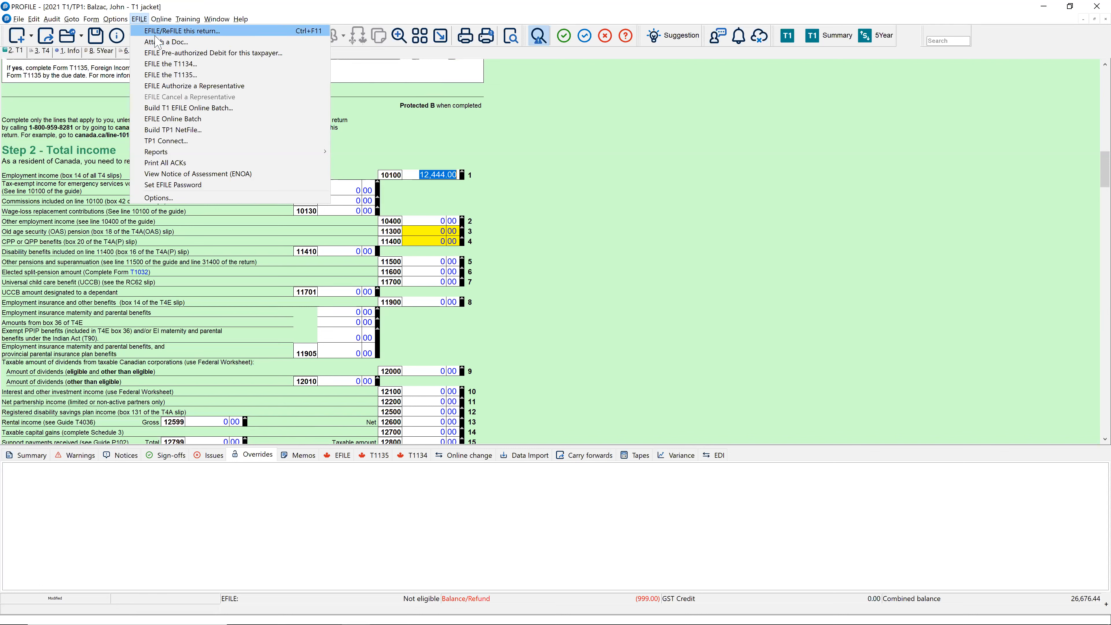
{"action": "left_click", "coordinate": [183, 85]}
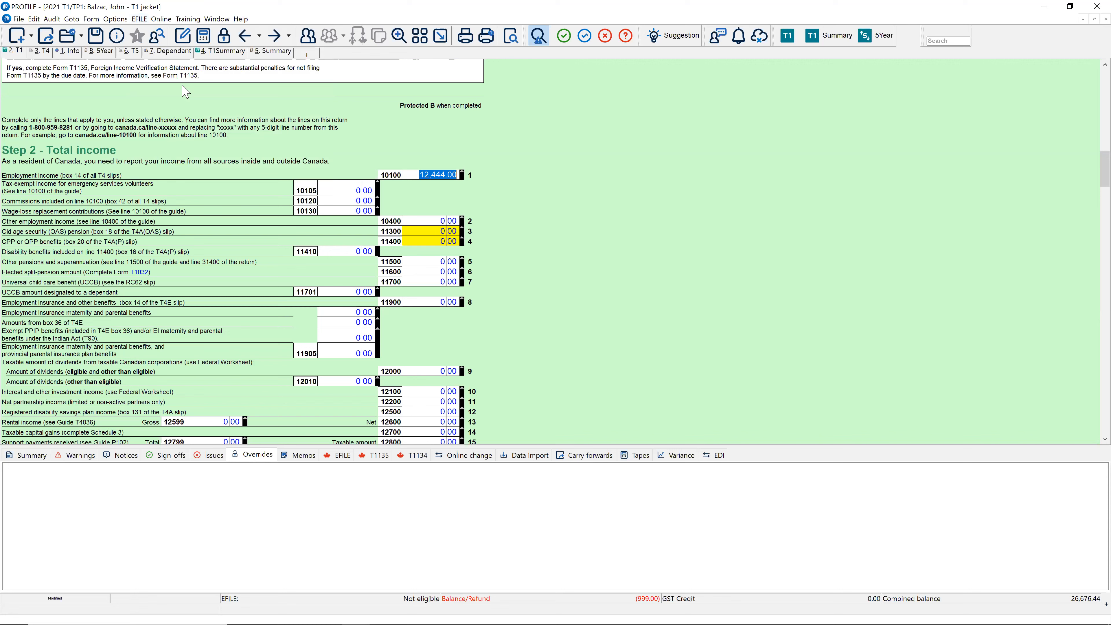
{"action": "key", "text": "alt+Tab"}
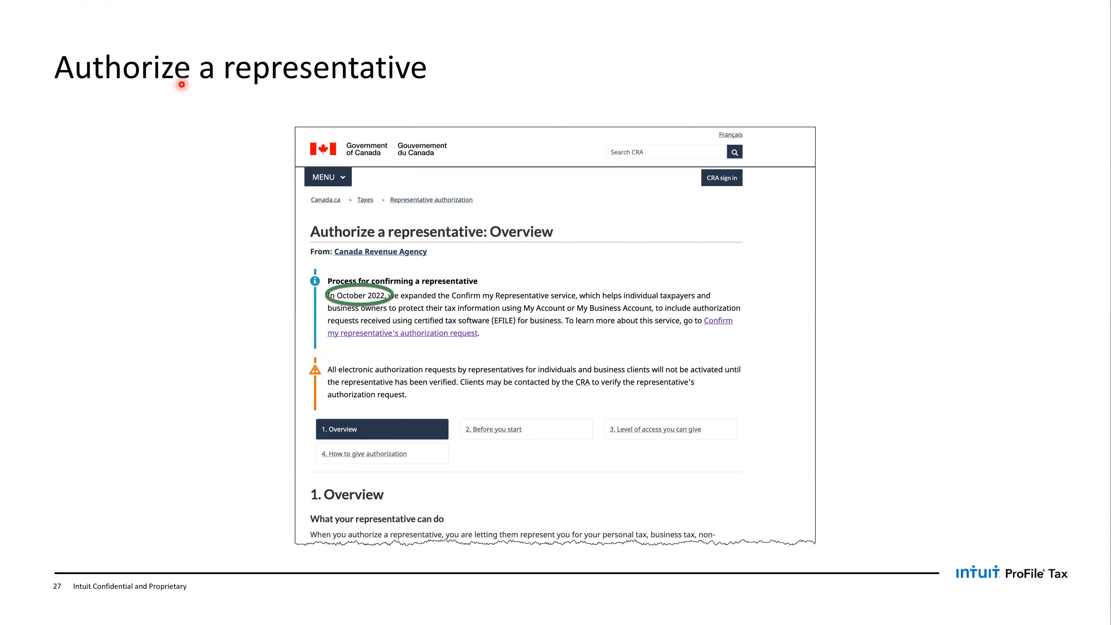
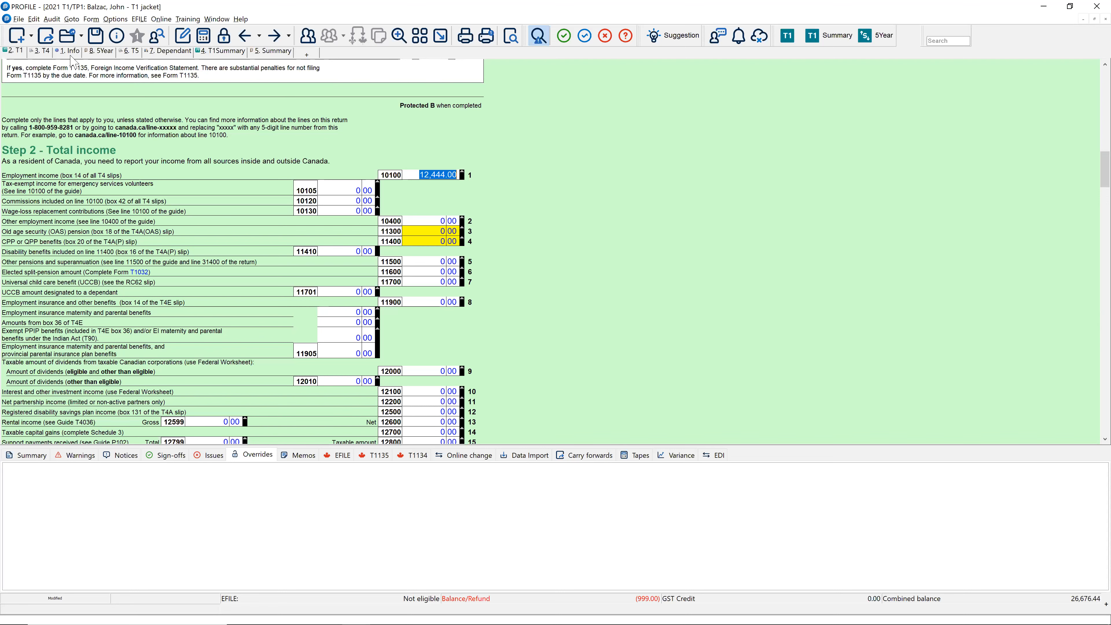
Step: Open the T5 form and enter RBC as the description and 399.00 as interest from Canadian sources for Slip #1
{"action": "left_click", "coordinate": [46, 50]}
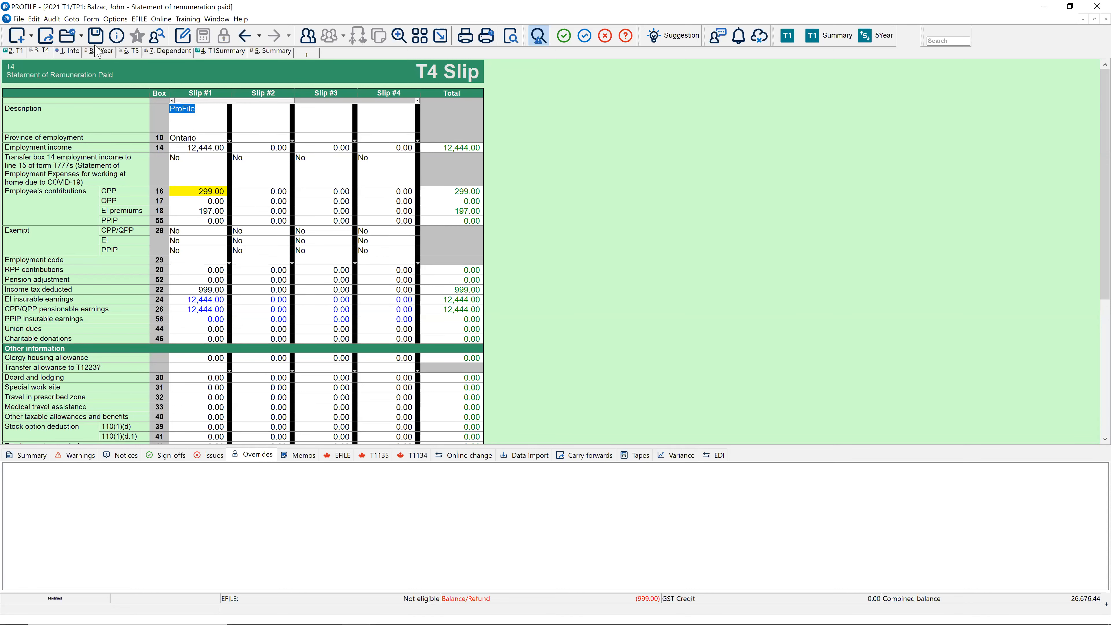
{"action": "key", "text": "F4"}
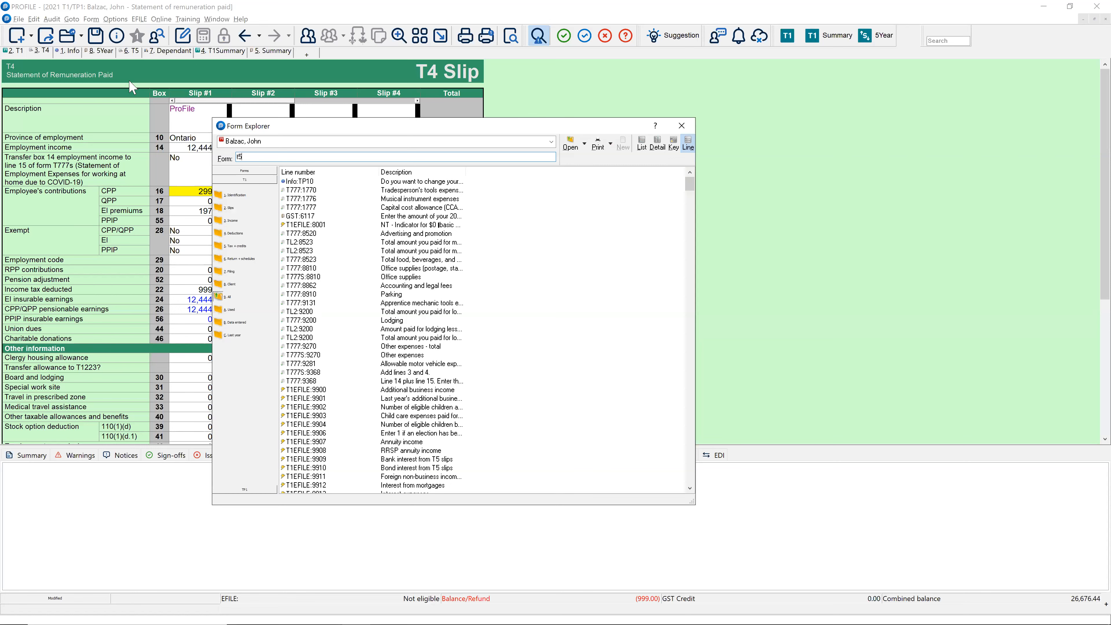
{"action": "key", "text": "Return"}
{"action": "type", "text": "RBC"}
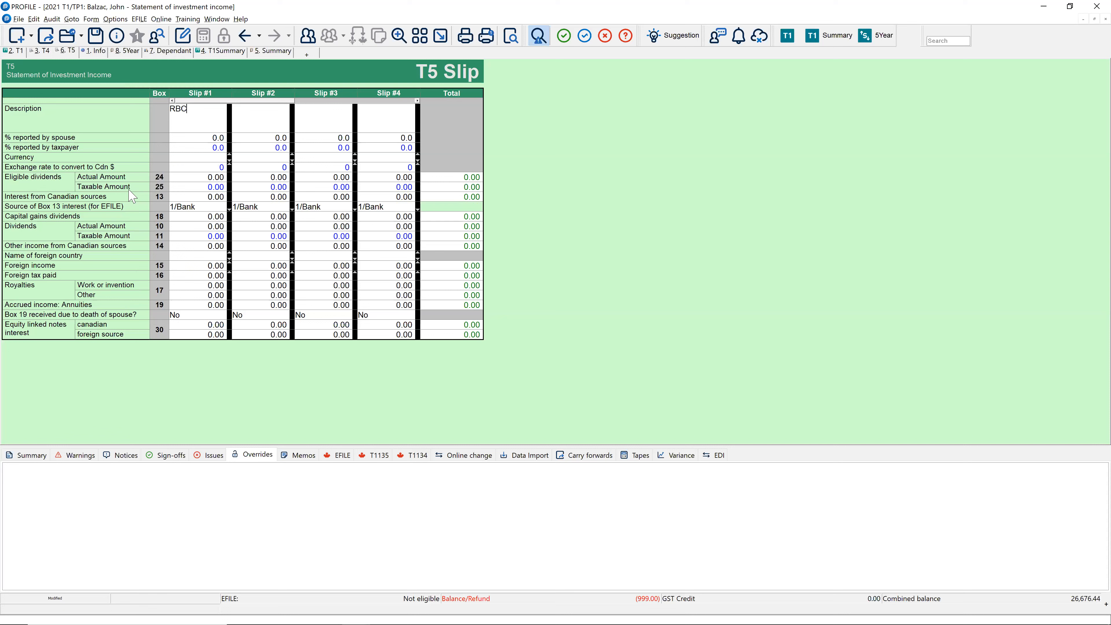
{"action": "left_click", "coordinate": [182, 196]}
{"action": "type", "text": "3"}
{"action": "key", "text": "Tab"}
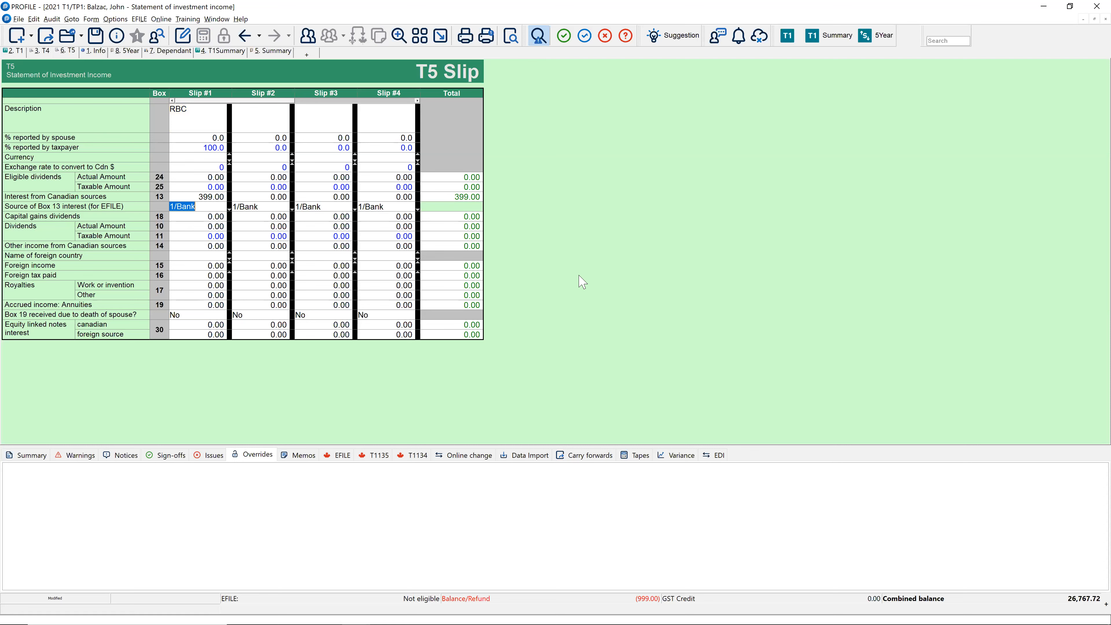
Step: Check the interest income on line 12100 of the T1 jacket, and view the "Checking your work" slide before returning to ProFile
{"action": "left_click", "coordinate": [17, 53]}
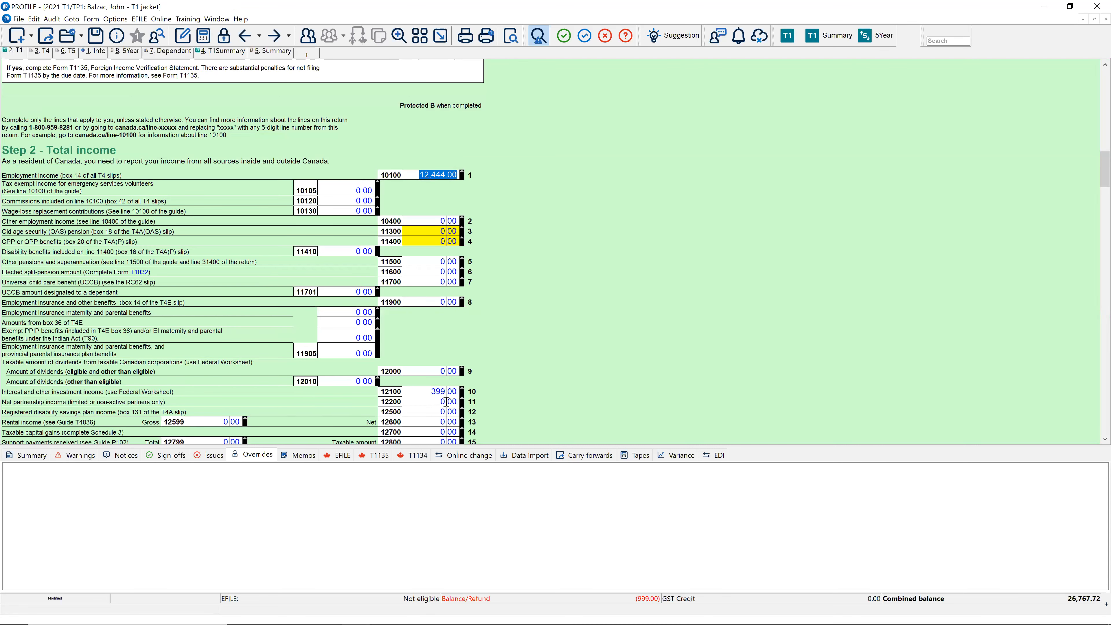
{"action": "left_click", "coordinate": [416, 389]}
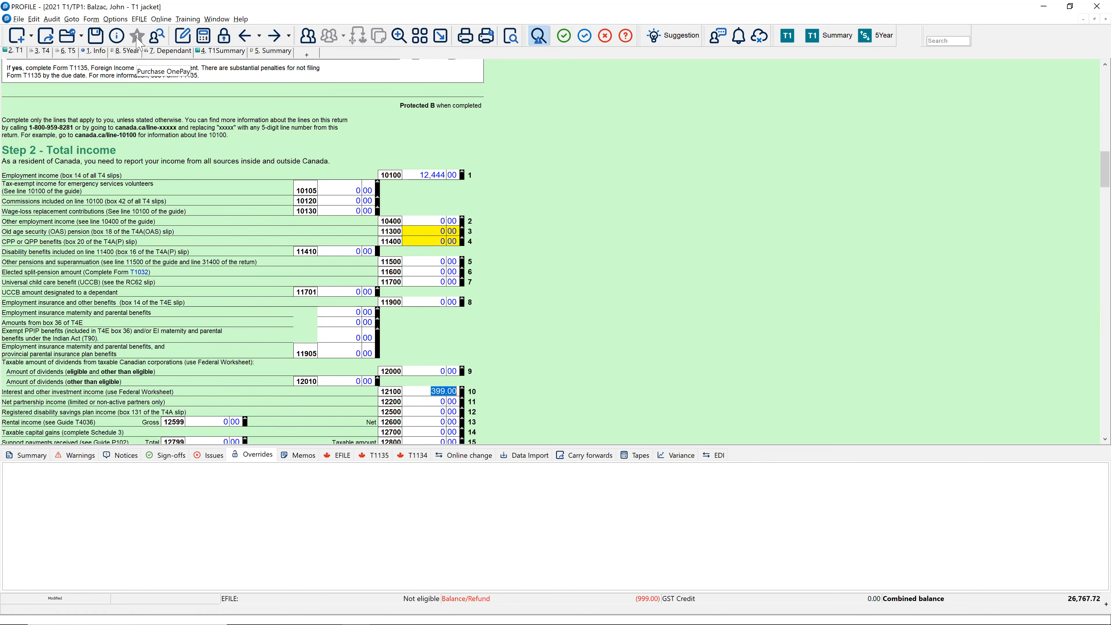
{"action": "key", "text": "alt+Tab"}
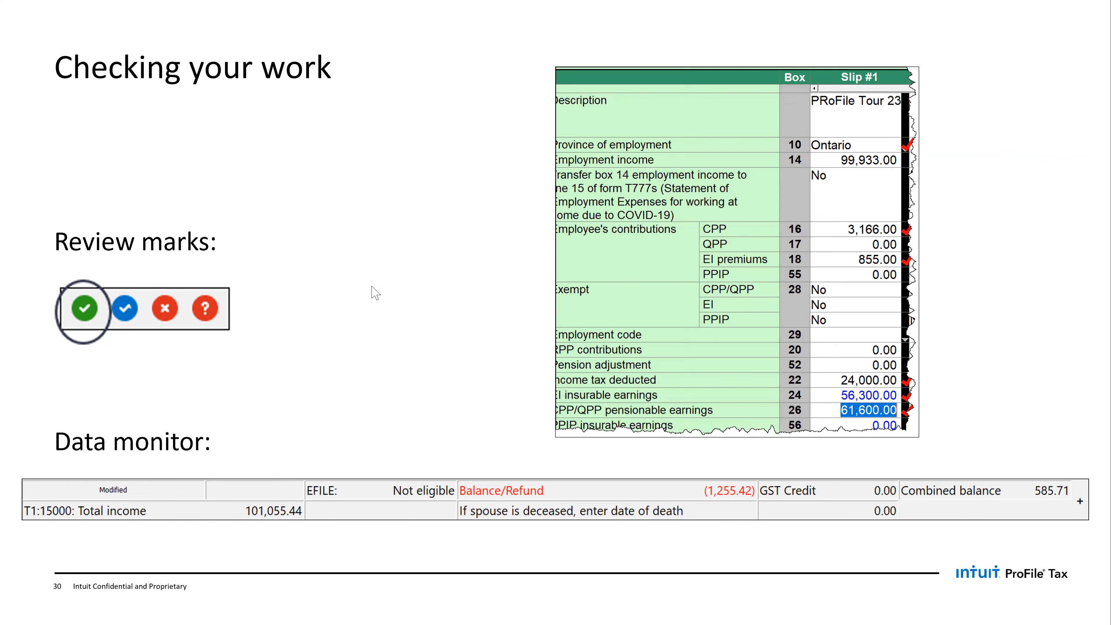
{"action": "key", "text": "alt+Tab"}
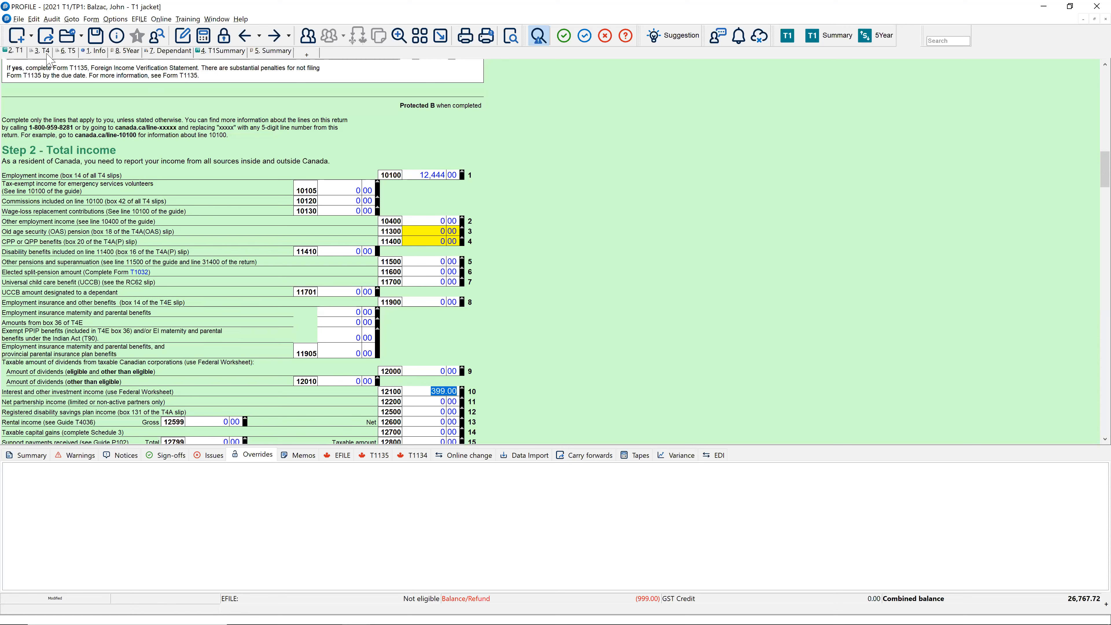
Step: Place green preparer review marks on boxes 14, 16, 18 and 22 of the T4 form's Slip #1
{"action": "key", "text": "alt+3"}
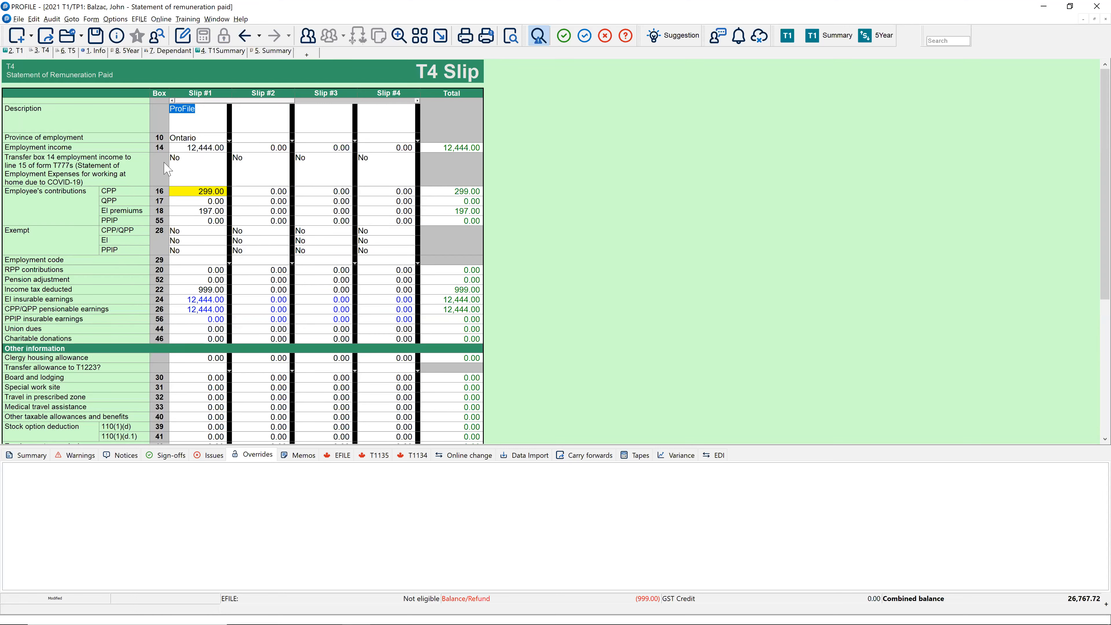
{"action": "left_click", "coordinate": [181, 193]}
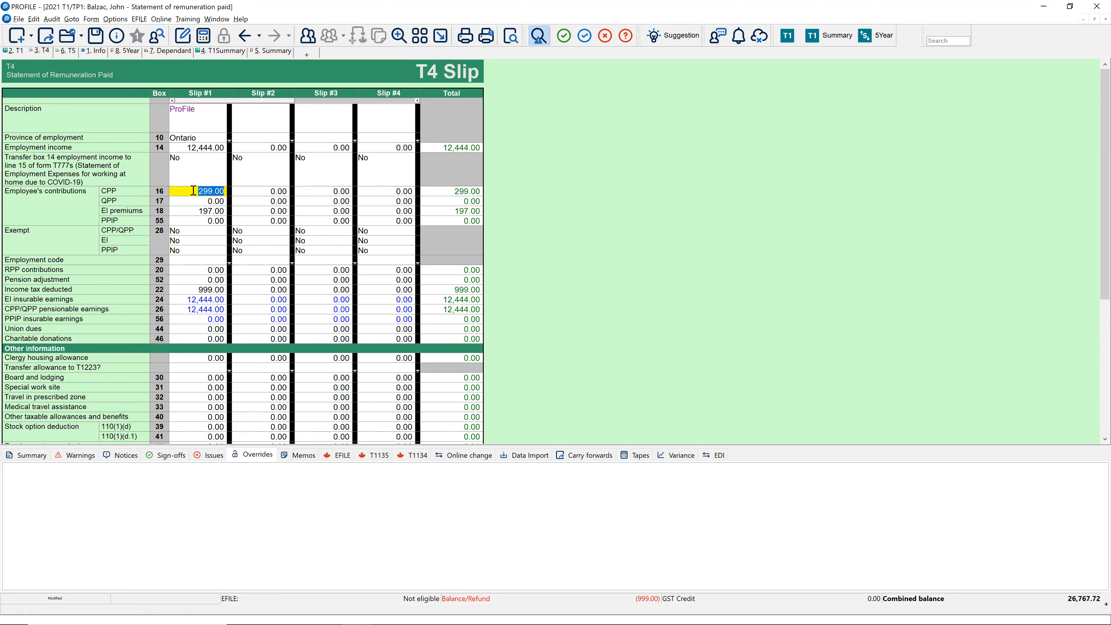
{"action": "mouse_move", "coordinate": [188, 190]}
{"action": "left_click", "coordinate": [563, 45]}
{"action": "left_click", "coordinate": [218, 148]}
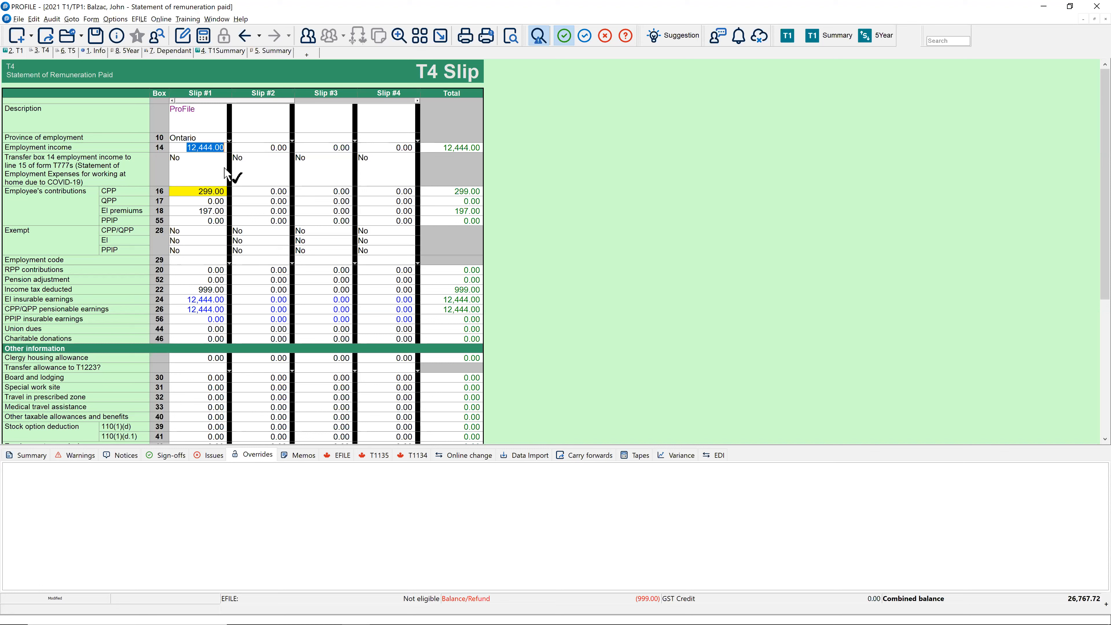
{"action": "left_click", "coordinate": [217, 193]}
{"action": "left_click", "coordinate": [221, 212]}
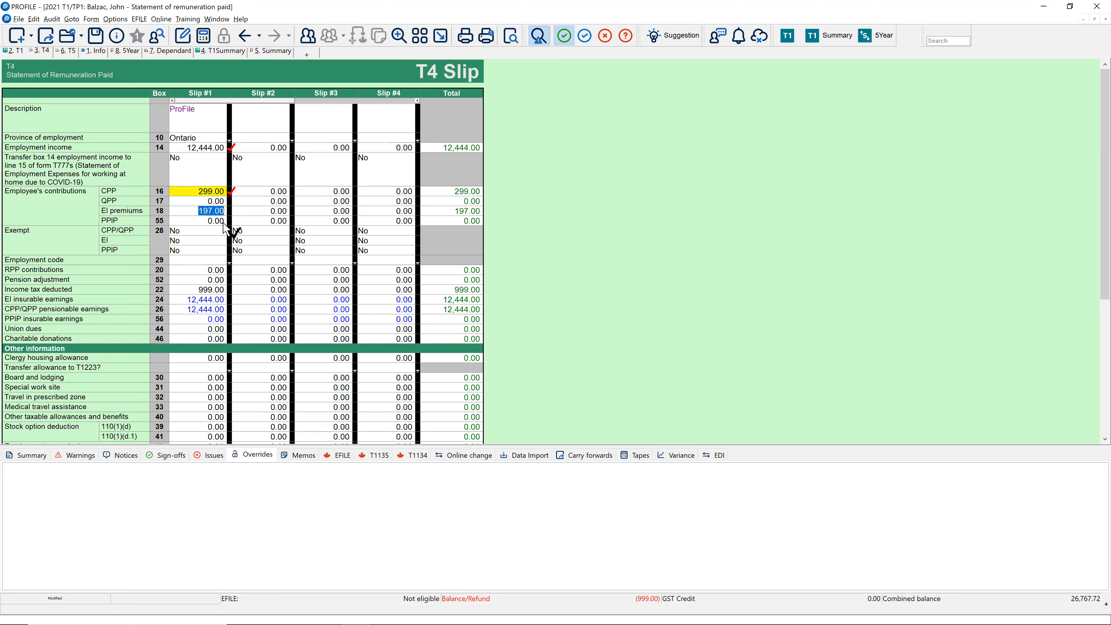
{"action": "left_click", "coordinate": [230, 289]}
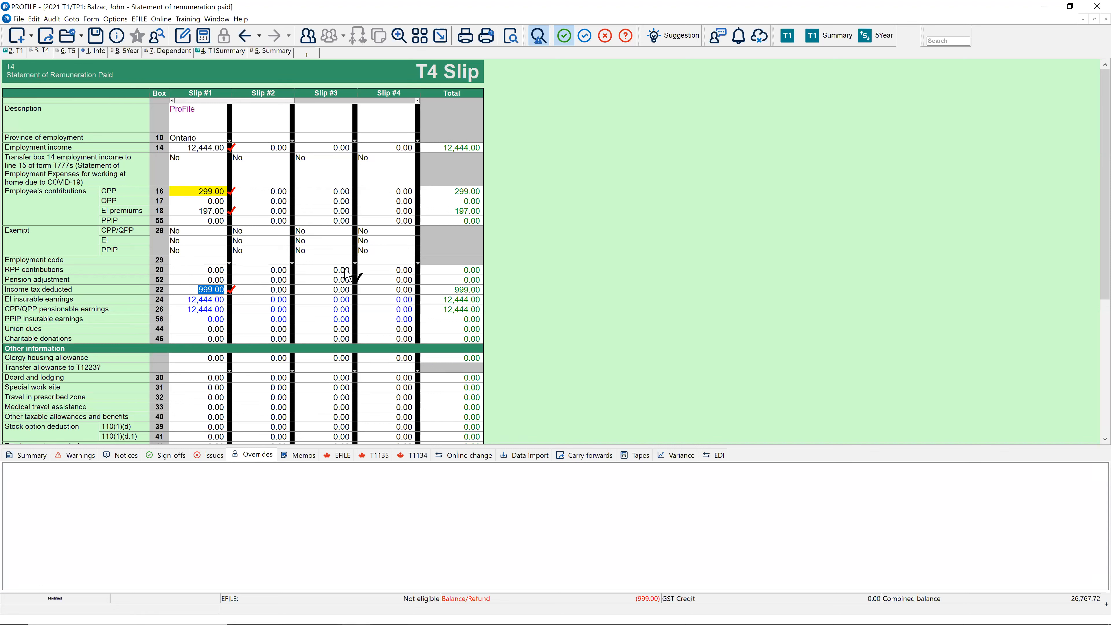
Step: Mark box 13 interest on the T5 form's Slip #1 with the green check, and replace it with the blue reviewer check
{"action": "left_click", "coordinate": [69, 54]}
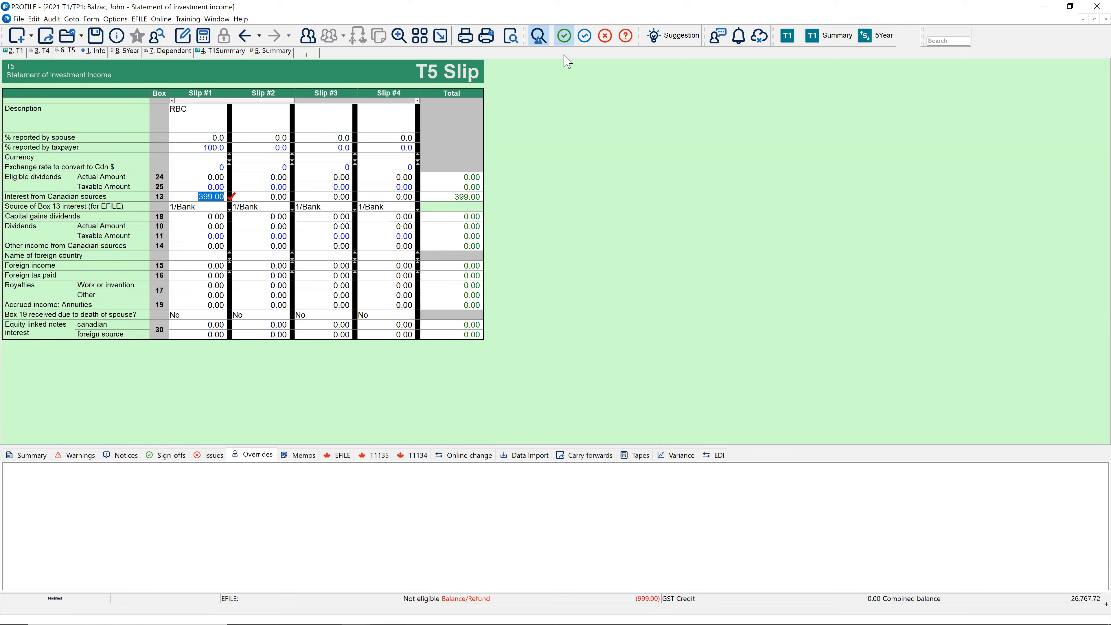
{"action": "left_click", "coordinate": [585, 41]}
{"action": "left_click", "coordinate": [567, 37]}
{"action": "left_click", "coordinate": [588, 41]}
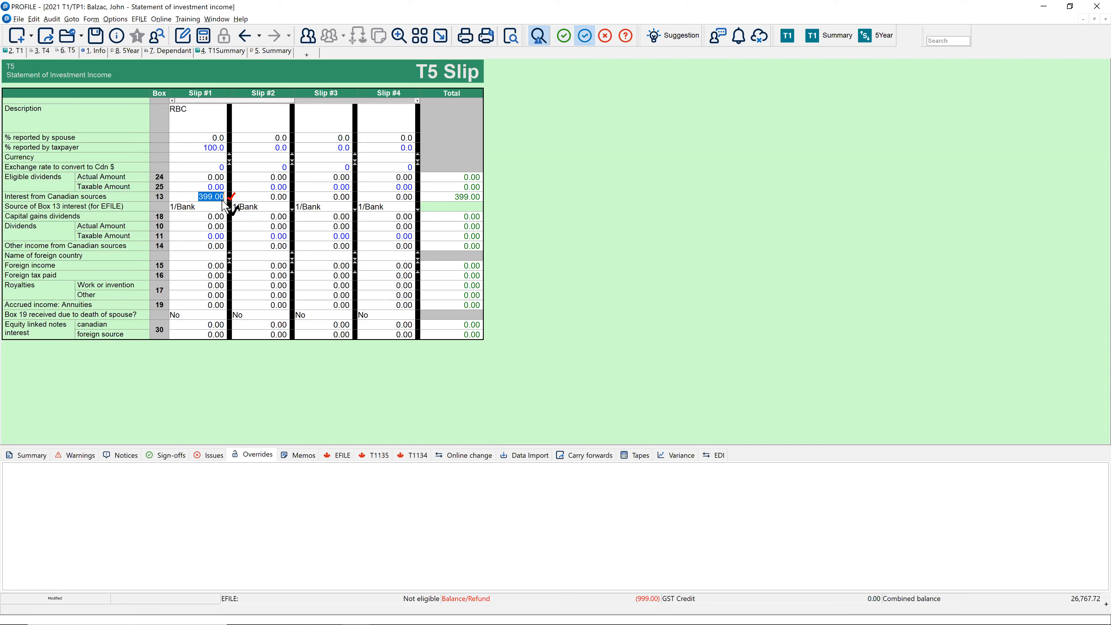
{"action": "left_click", "coordinate": [232, 196]}
{"action": "left_click", "coordinate": [231, 196]}
Step: Change the review mark on the T5's box 13 interest to the red cross, and then to the question mark
{"action": "left_click", "coordinate": [606, 39]}
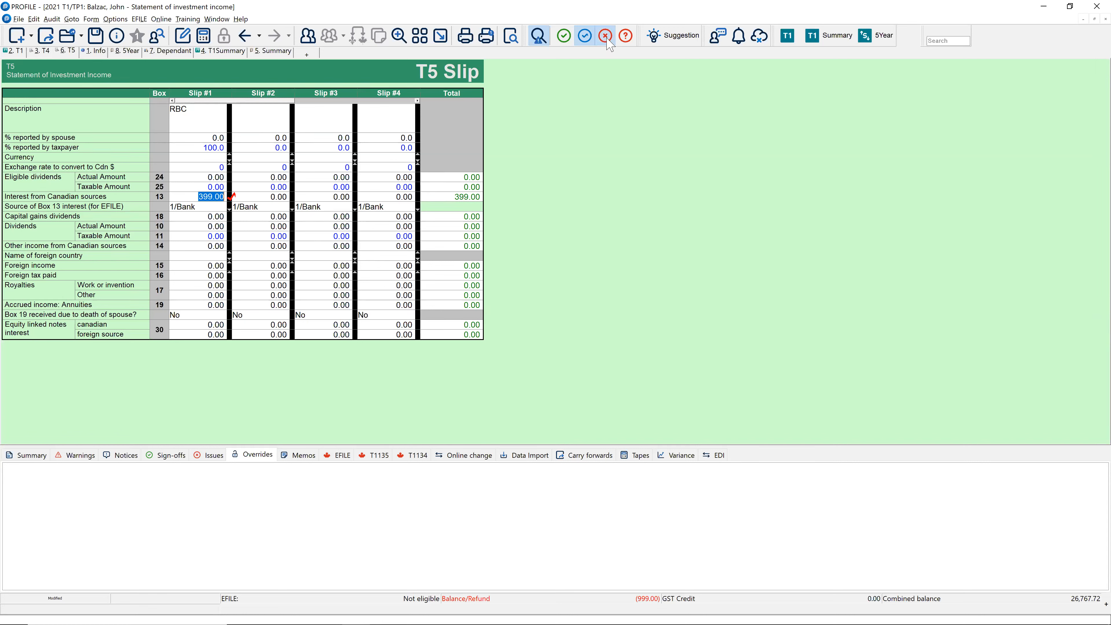
{"action": "left_click", "coordinate": [231, 197]}
{"action": "left_click", "coordinate": [626, 39]}
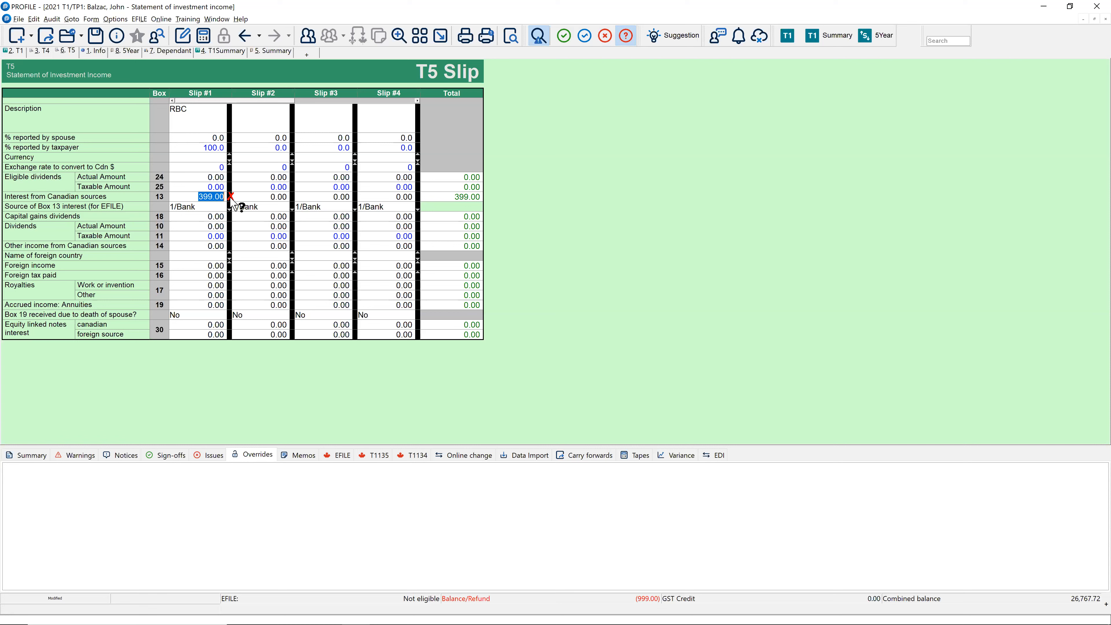
{"action": "left_click", "coordinate": [214, 199]}
{"action": "left_click", "coordinate": [627, 39]}
Step: Display the auditor's Sign-offs list and jump from its preparer sign-offs to T4 boxes 16, 18 and 22
{"action": "left_click", "coordinate": [171, 456]}
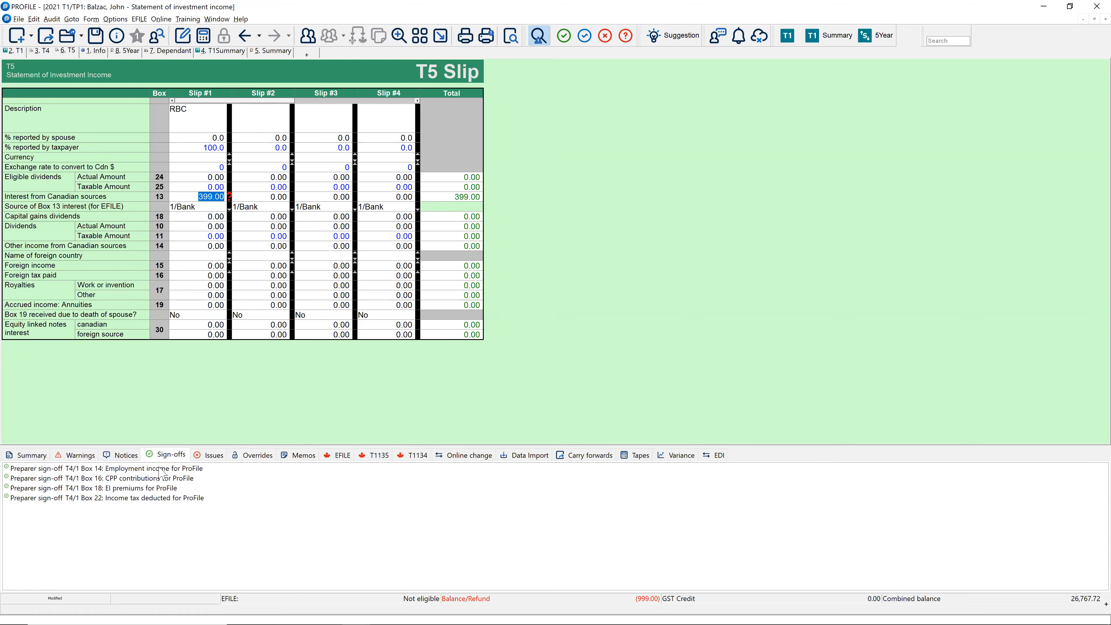
{"action": "left_click", "coordinate": [141, 468]}
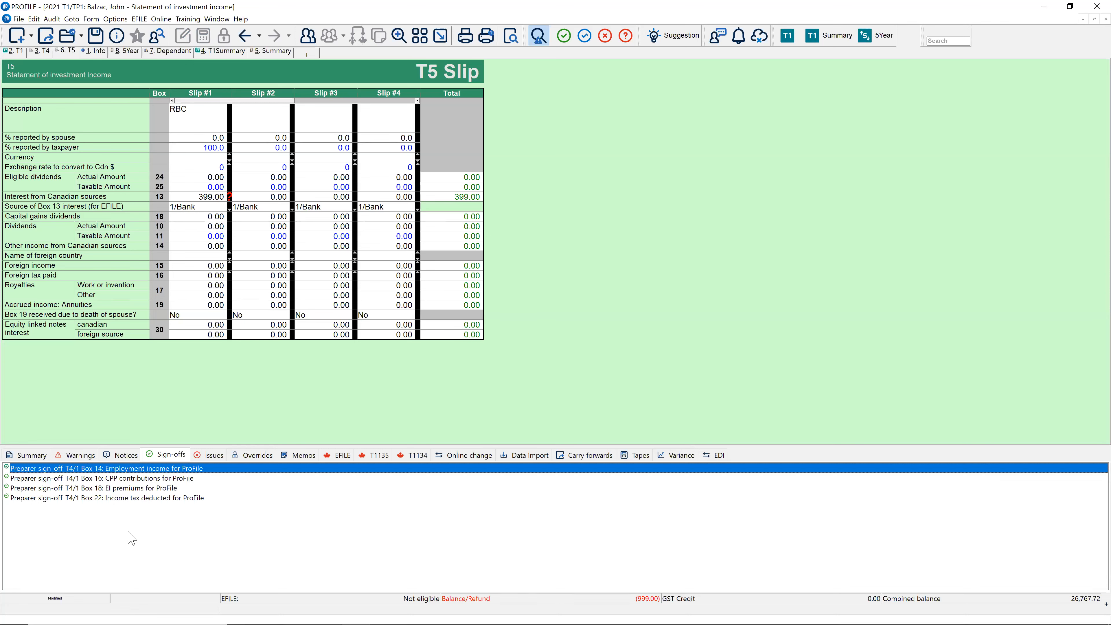
{"action": "double_click", "coordinate": [140, 479]}
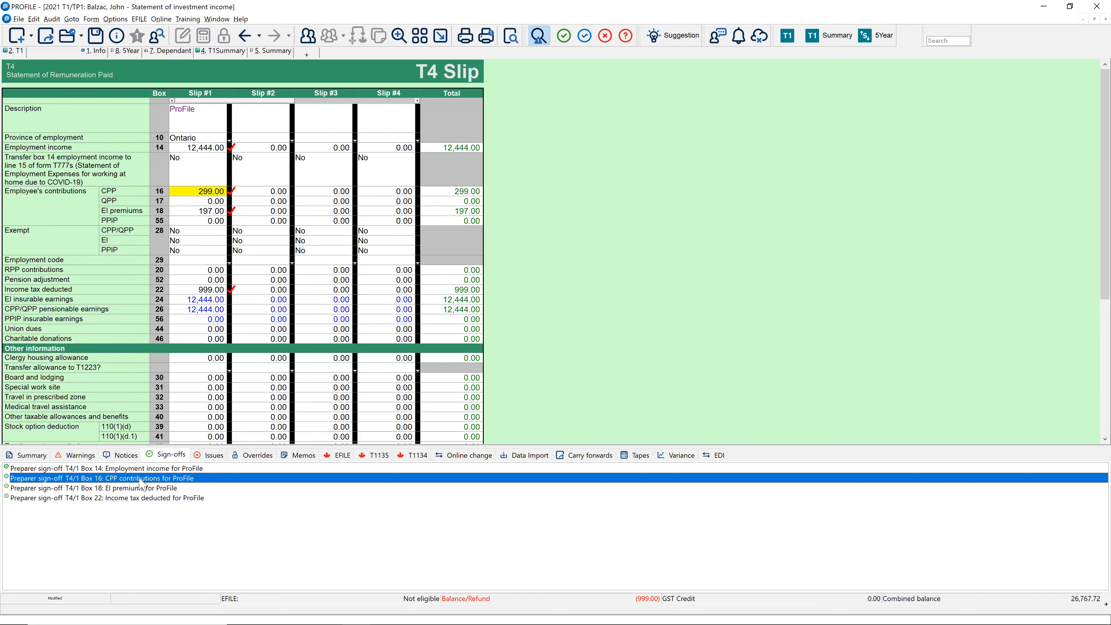
{"action": "double_click", "coordinate": [148, 491]}
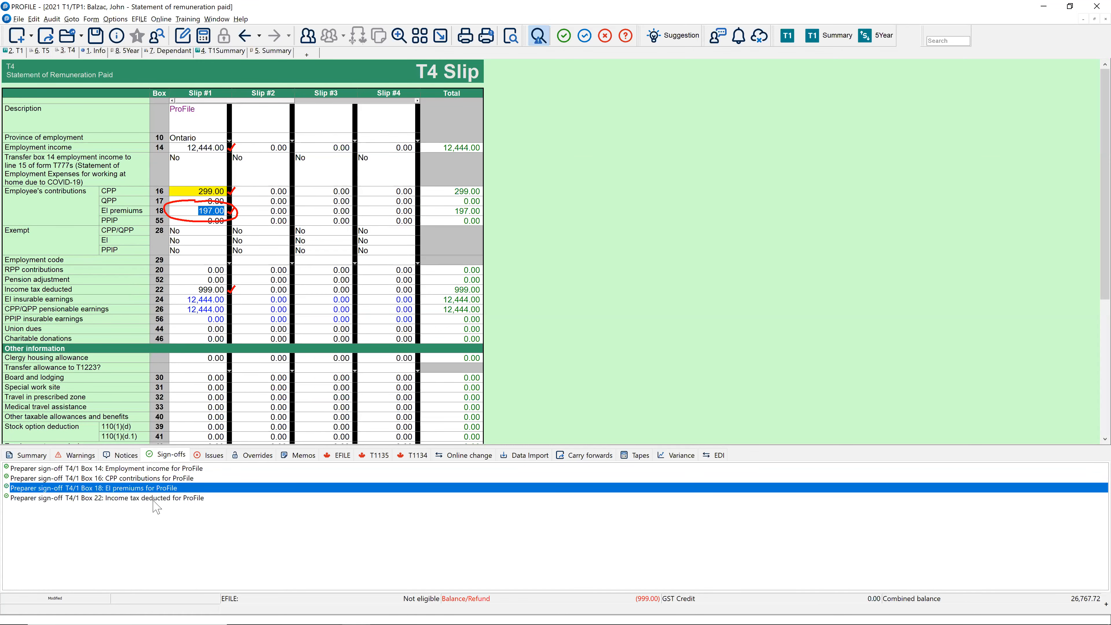
{"action": "double_click", "coordinate": [154, 499]}
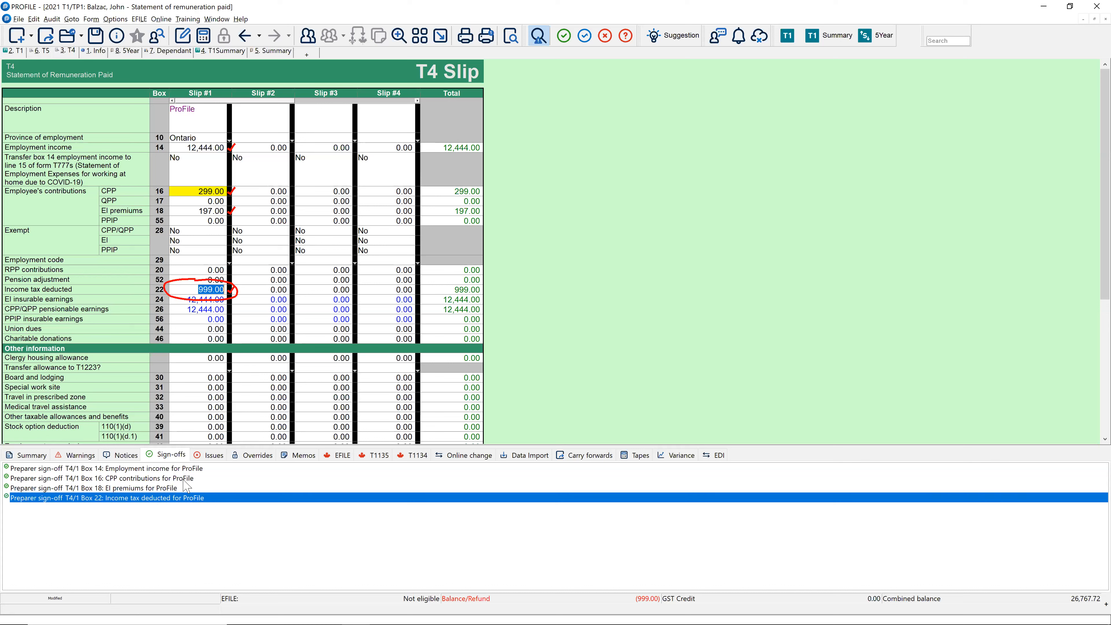
Step: Jump from the auditor's Issues list to the flagged T5 box 13 interest, and switch to the presentation slides
{"action": "left_click", "coordinate": [208, 456]}
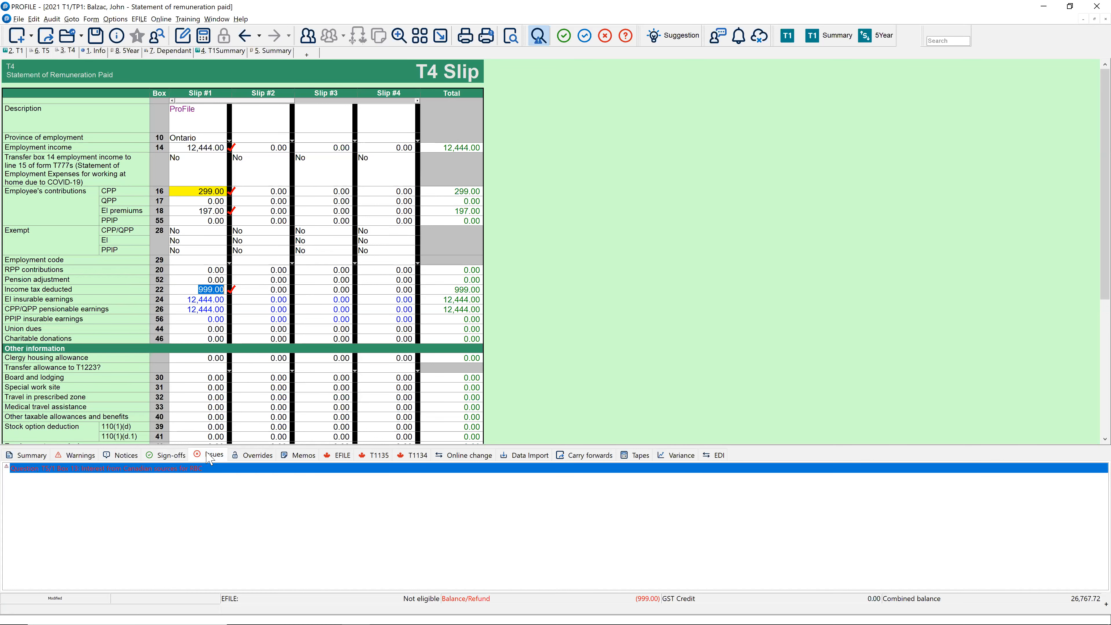
{"action": "double_click", "coordinate": [145, 469]}
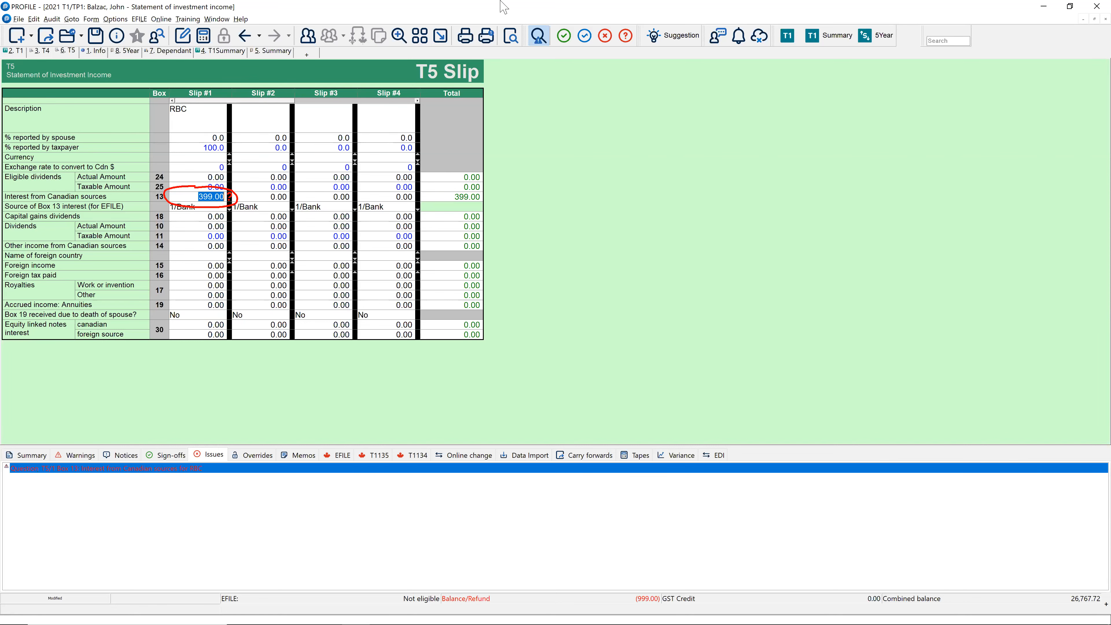
{"action": "key", "text": "alt+Tab"}
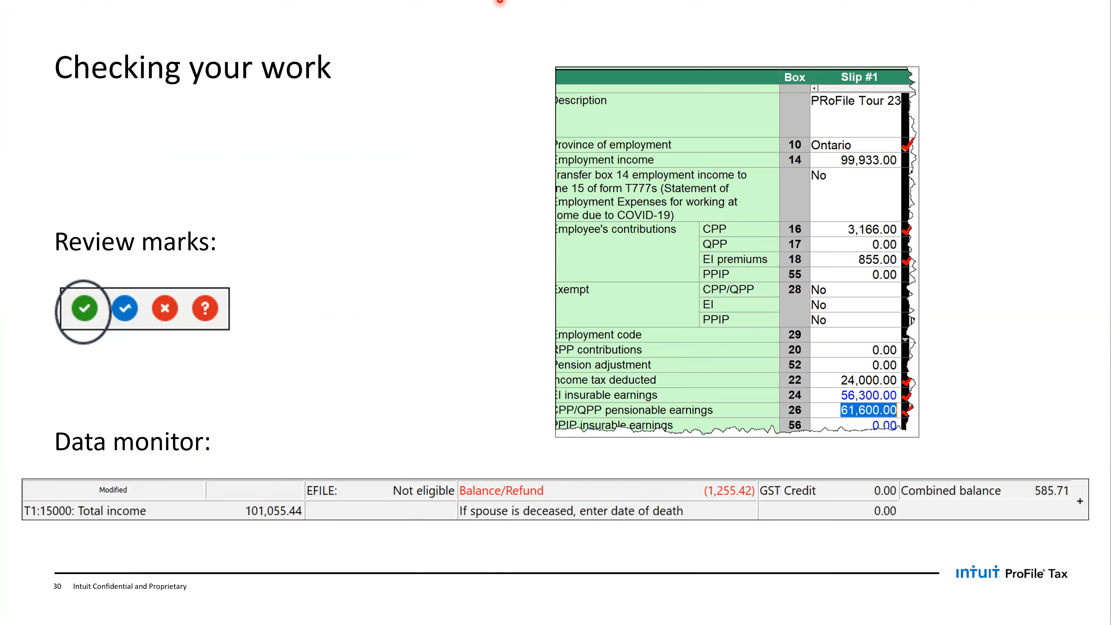
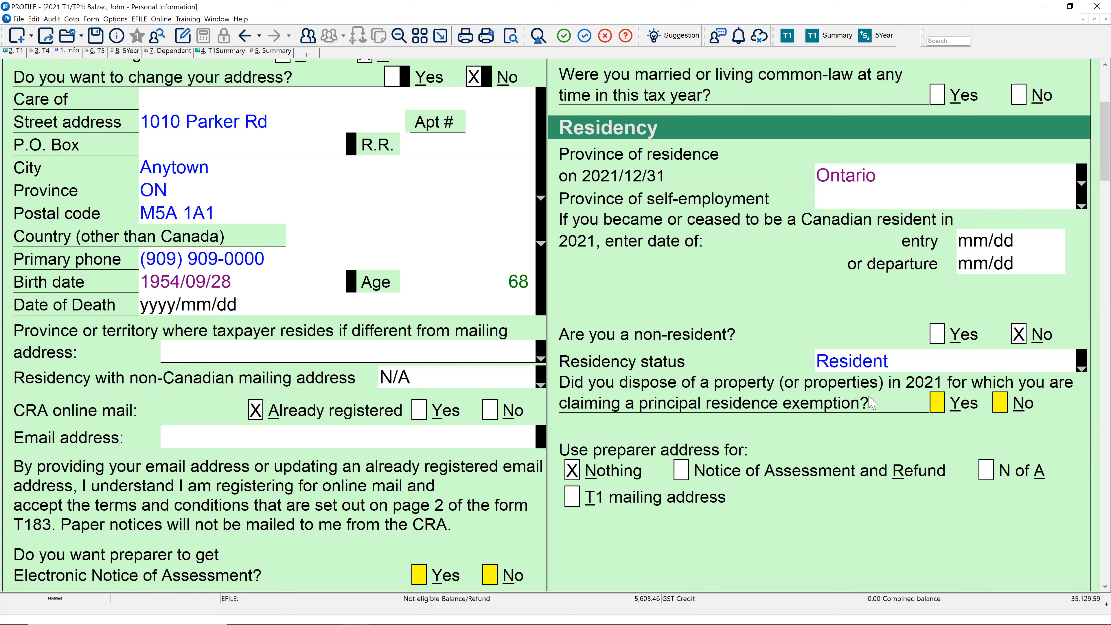
Step: Answer Yes to the 2021 property disposition question for the principal residence exemption, and open form S3
{"action": "left_click", "coordinate": [939, 403]}
{"action": "key", "text": "F4"}
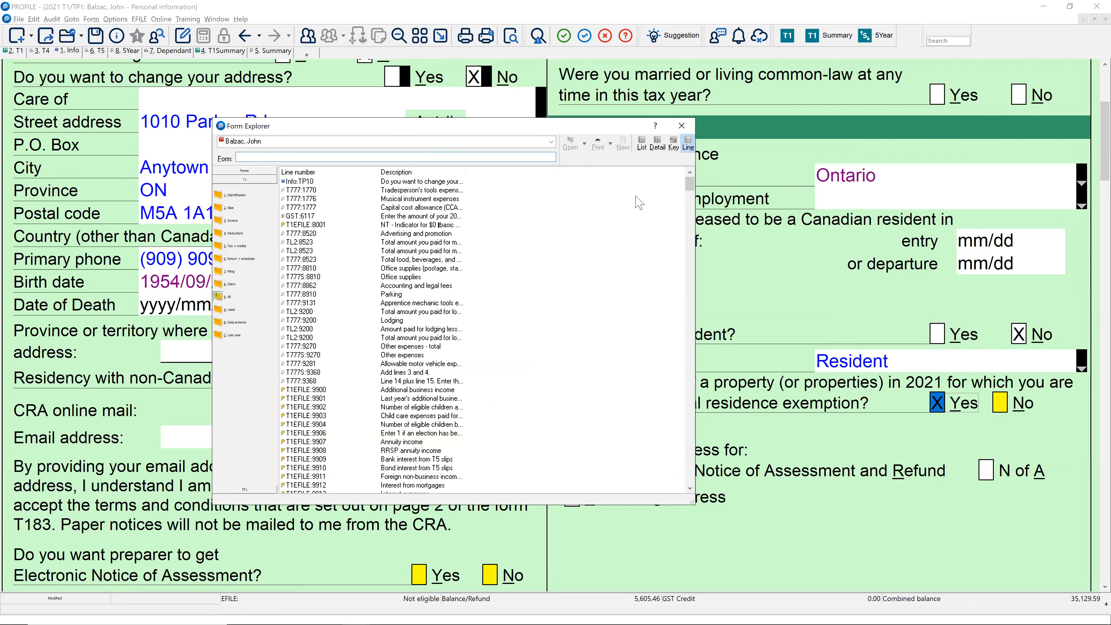
{"action": "left_click", "coordinate": [657, 145]}
{"action": "type", "text": "s3"}
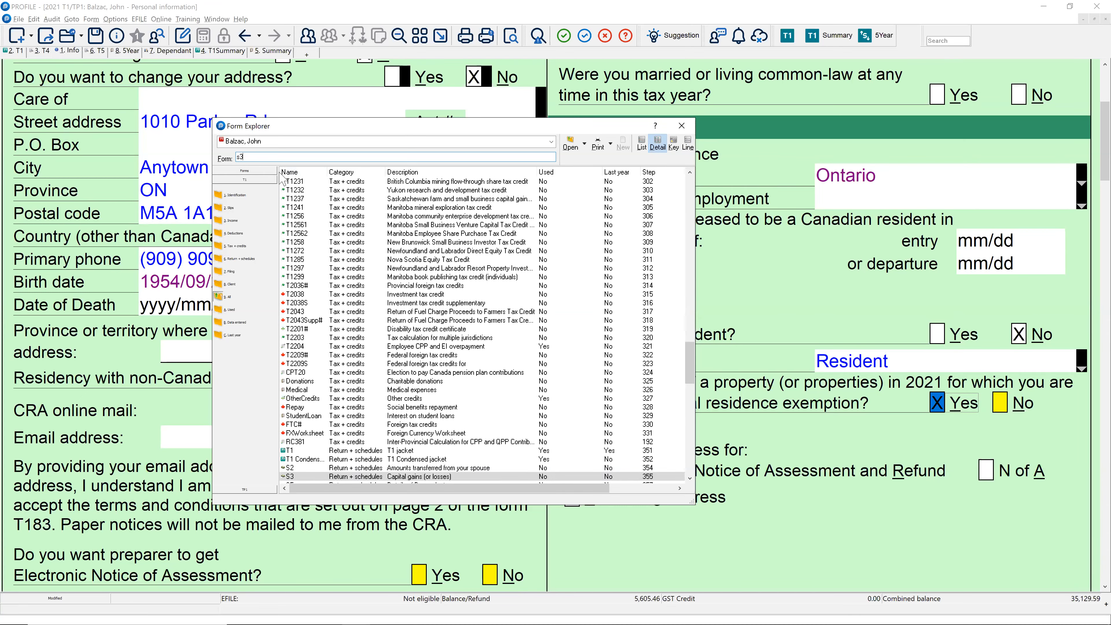
{"action": "key", "text": "Return"}
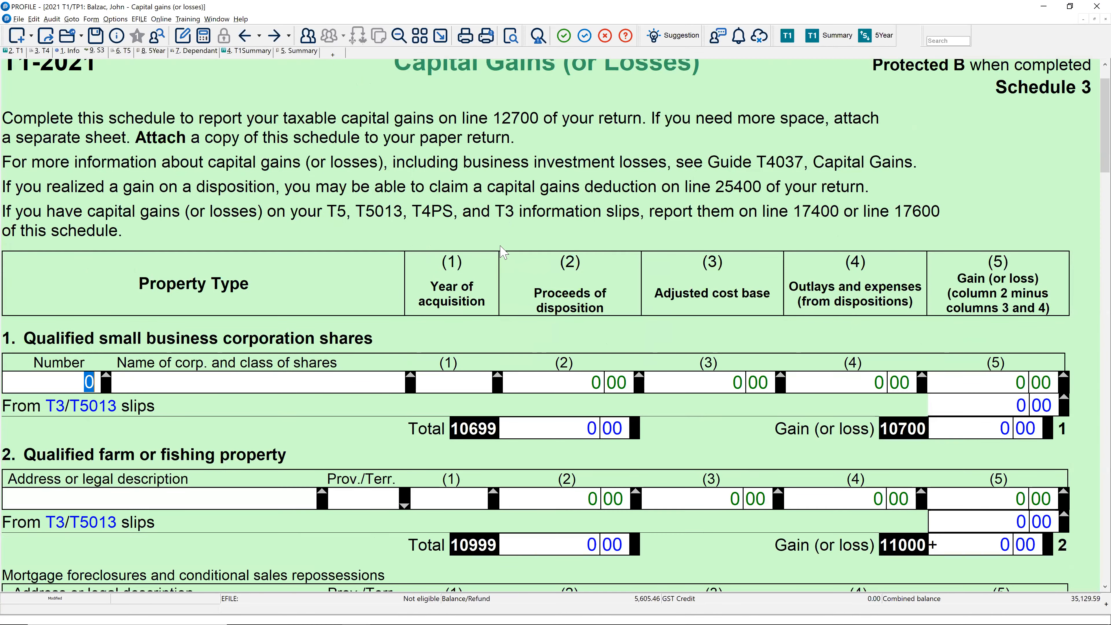
Step: Open the S3PrincipalResidenceDetail worksheet from the principal residence section of Schedule 3
{"action": "scroll", "coordinate": [501, 252], "scroll_direction": "down", "scroll_amount": 3}
{"action": "scroll", "coordinate": [501, 252], "scroll_direction": "down", "scroll_amount": 15}
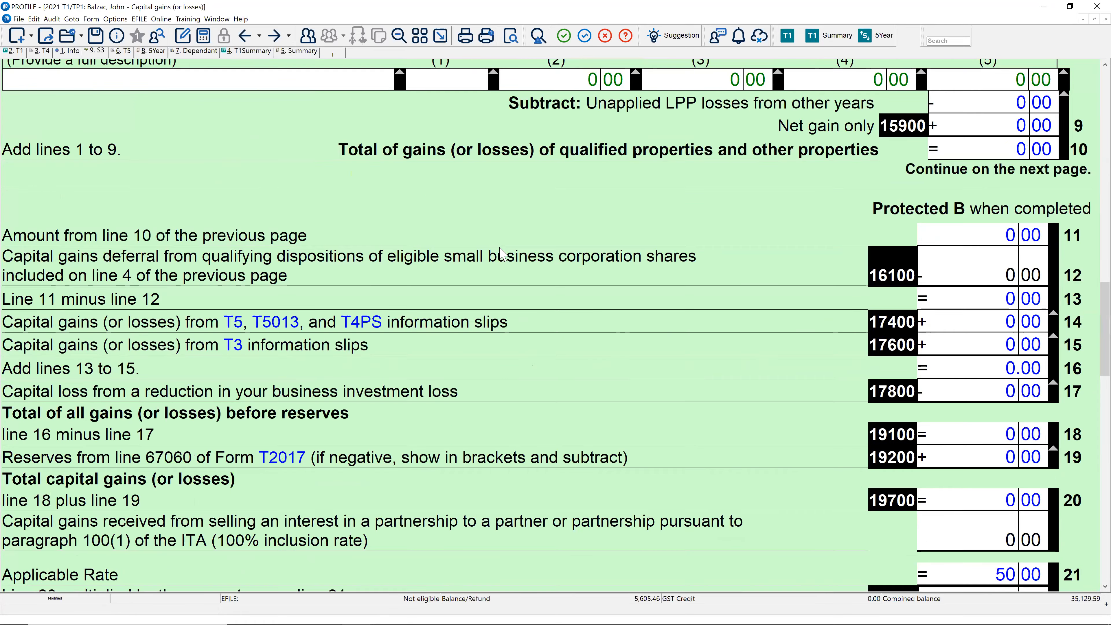
{"action": "scroll", "coordinate": [500, 258], "scroll_direction": "down", "scroll_amount": 5}
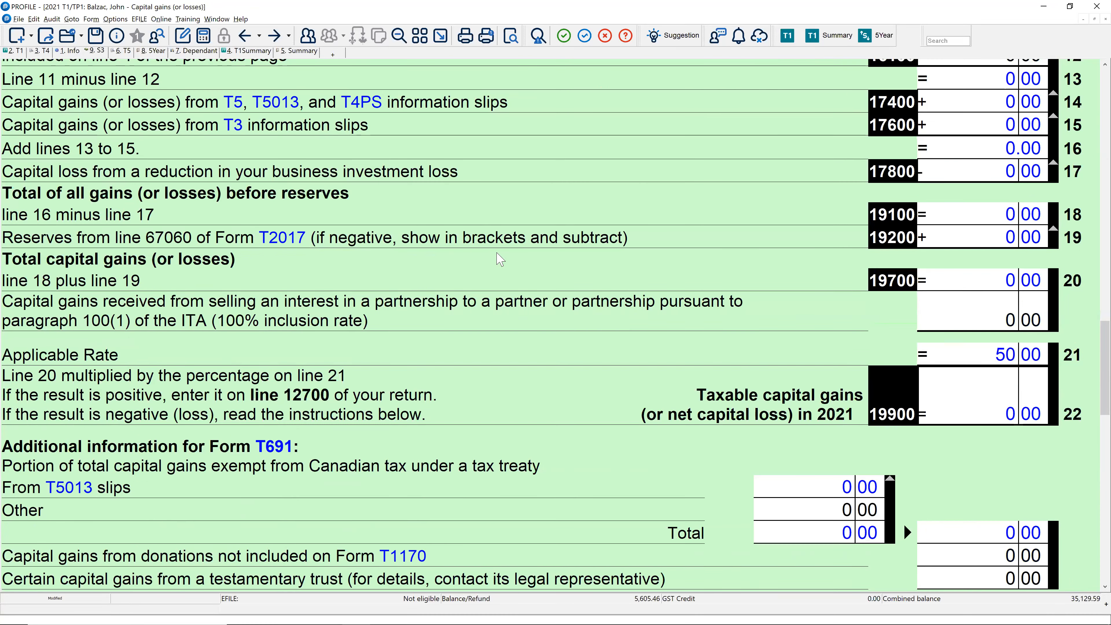
{"action": "scroll", "coordinate": [437, 261], "scroll_direction": "down", "scroll_amount": 5}
{"action": "scroll", "coordinate": [380, 199], "scroll_direction": "down", "scroll_amount": 13}
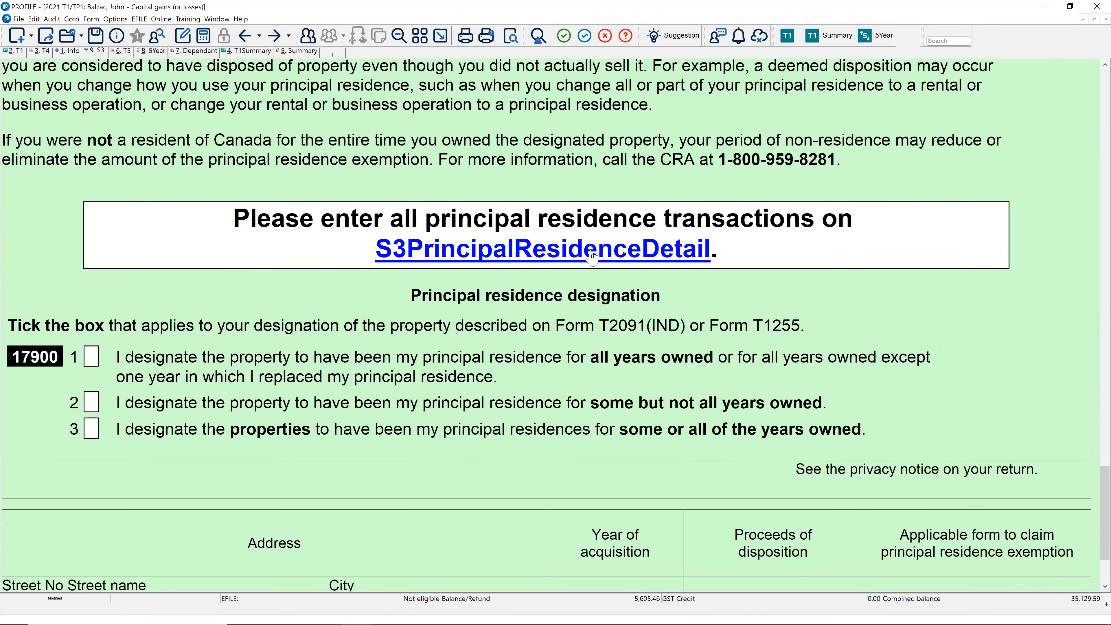
{"action": "left_click", "coordinate": [478, 262]}
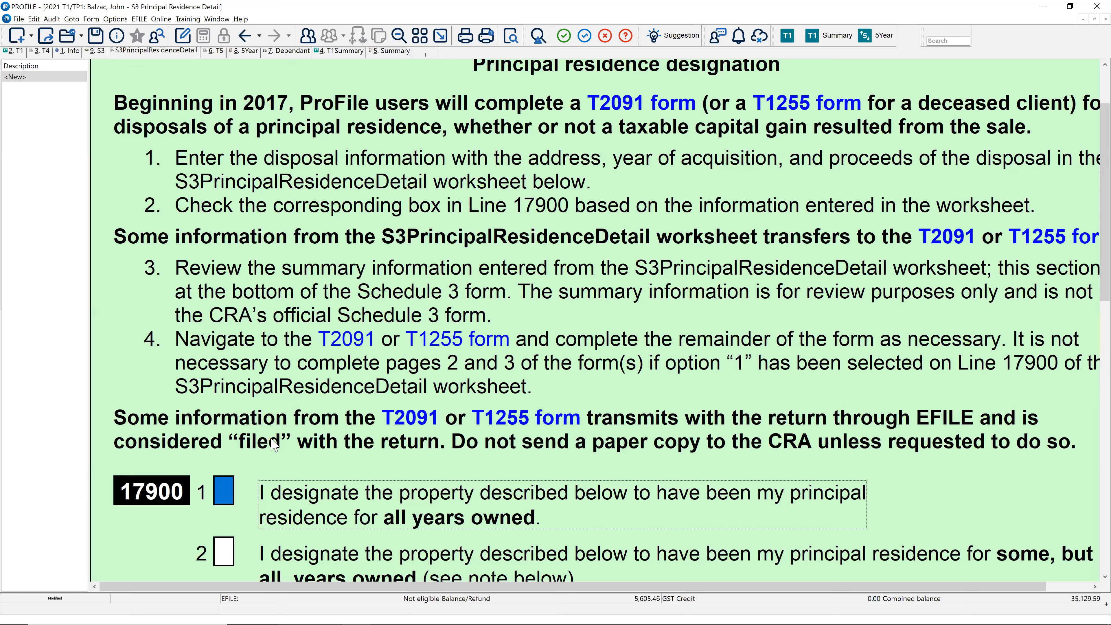
Step: Tick option 1 on line 17900 to designate the property as principal residence for all years owned, and show the whole worksheet
{"action": "scroll", "coordinate": [275, 442], "scroll_direction": "down", "scroll_amount": 3}
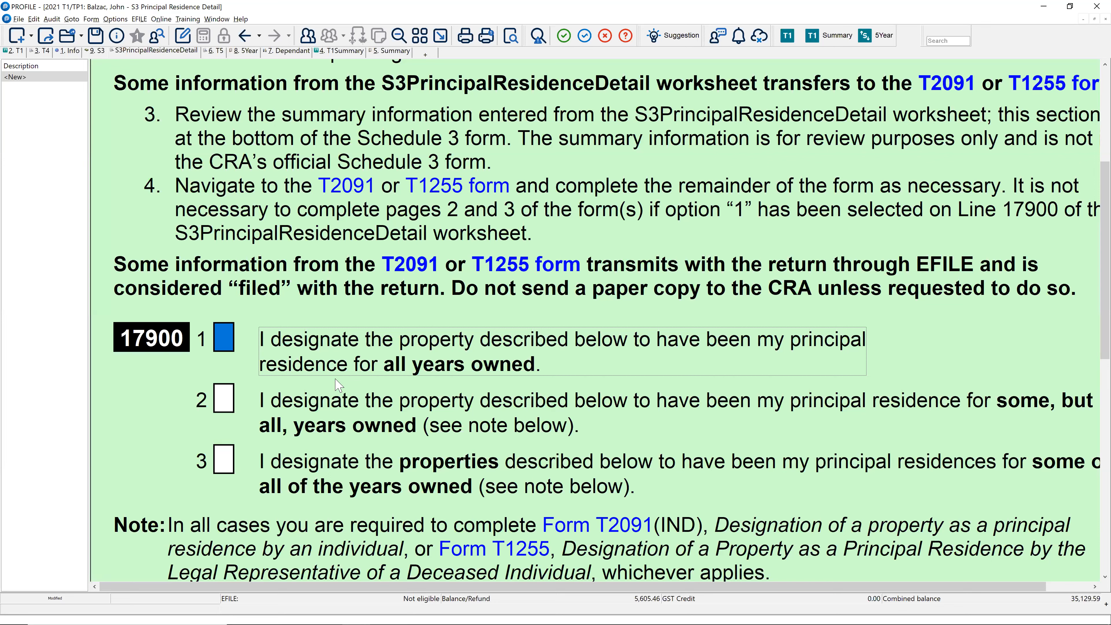
{"action": "key", "text": "x"}
{"action": "scroll", "coordinate": [371, 348], "scroll_direction": "down", "scroll_amount": 3}
{"action": "scroll", "coordinate": [370, 348], "scroll_direction": "down", "scroll_amount": 15}
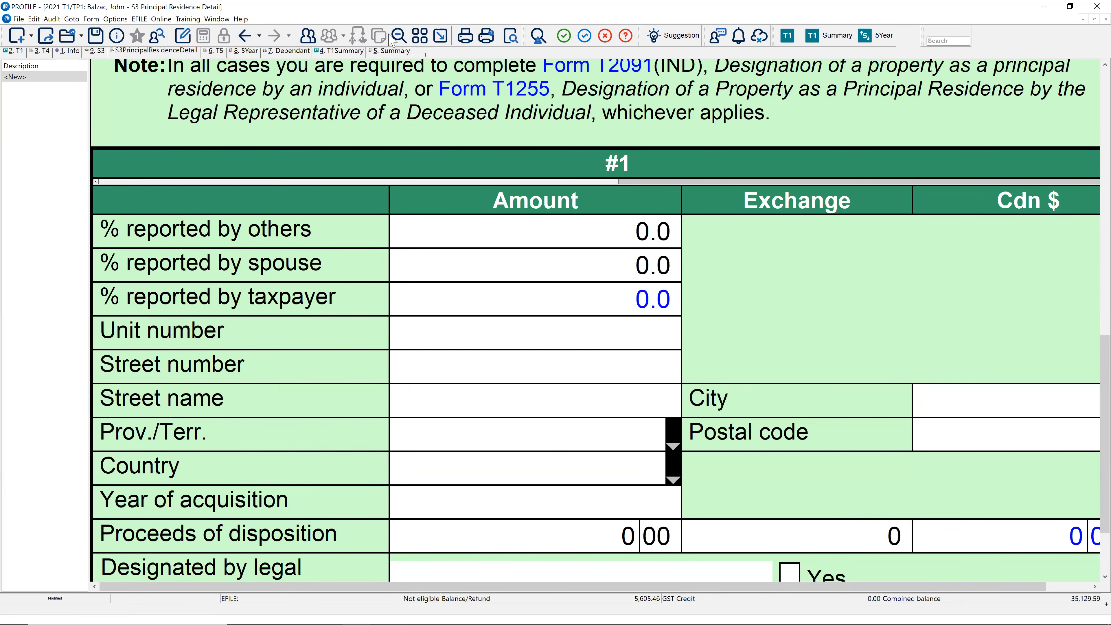
{"action": "left_click", "coordinate": [399, 35]}
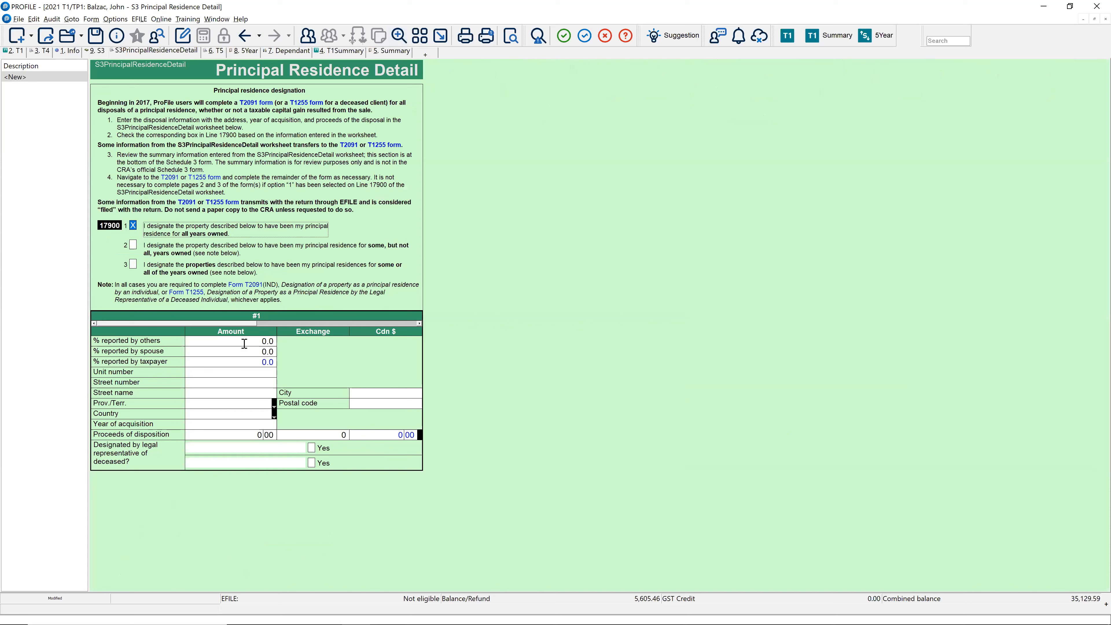
Step: Fill in property #1's address with its unit number, street number, street name, province, city and postal code
{"action": "left_click", "coordinate": [213, 370]}
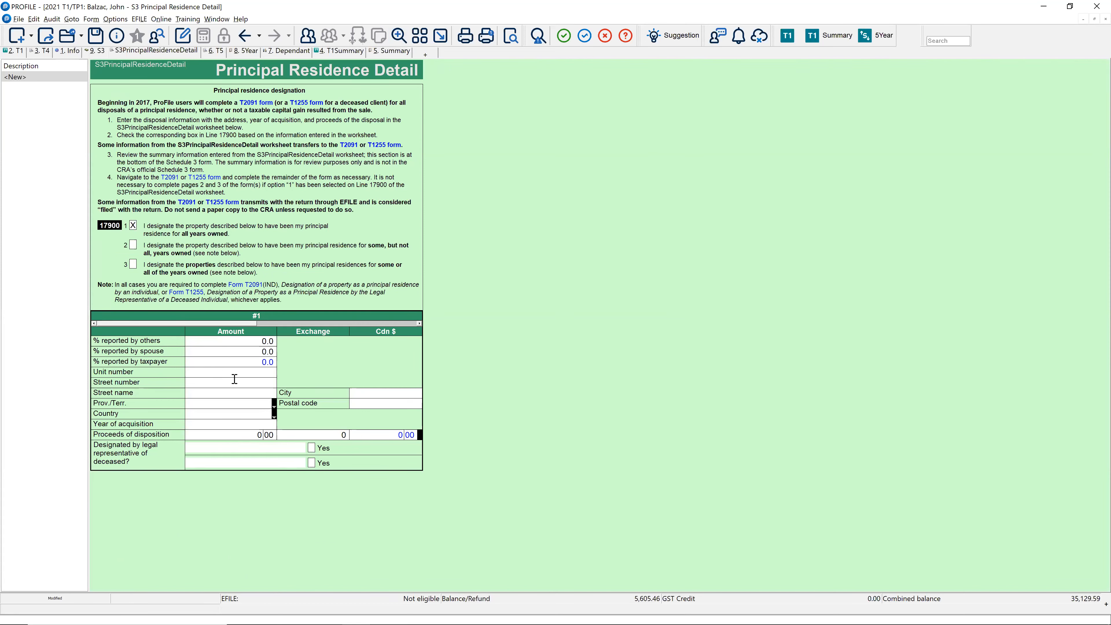
{"action": "type", "text": "1"}
{"action": "key", "text": "Return"}
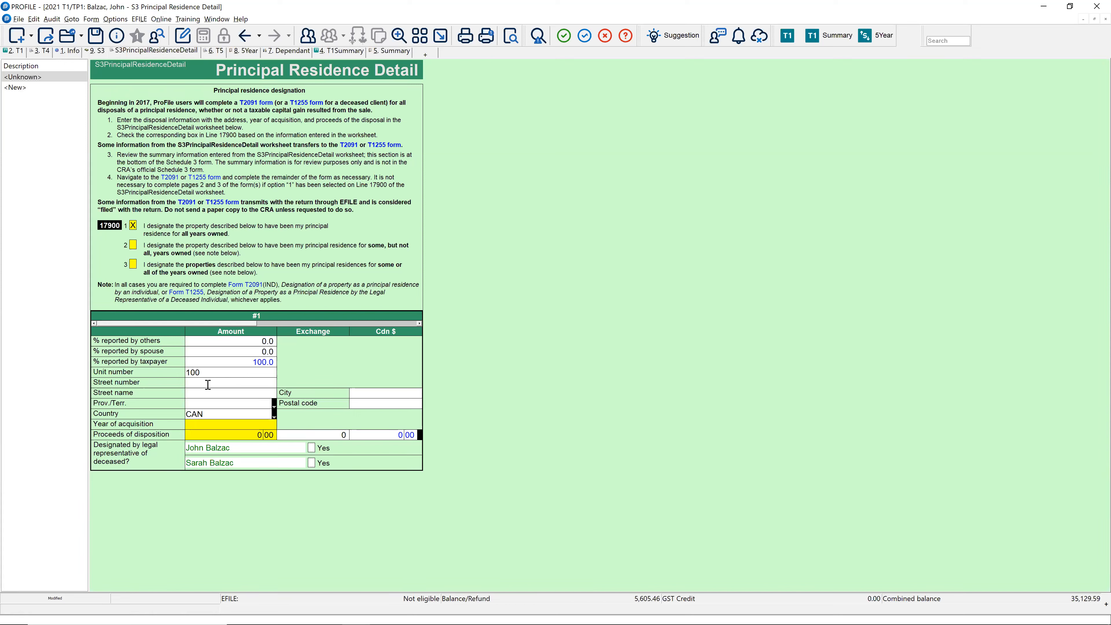
{"action": "type", "text": "1"}
{"action": "key", "text": "Return"}
{"action": "type", "text": "MAin St"}
{"action": "type", "text": "ON"}
{"action": "left_click", "coordinate": [375, 391]}
{"action": "type", "text": "Anytown"}
{"action": "key", "text": "Tab"}
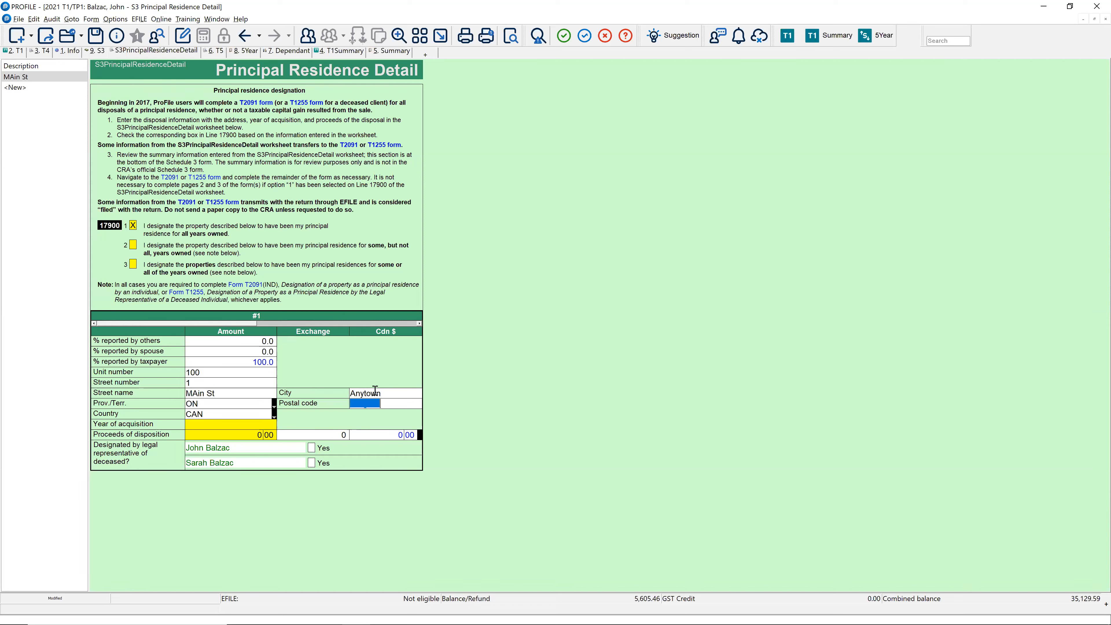
{"action": "type", "text": "M1A 2A1"}
{"action": "key", "text": "Tab"}
Step: Enter 2010 as property #1's year of acquisition and 699,000 as its proceeds of disposition
{"action": "left_click", "coordinate": [271, 423]}
{"action": "type", "text": "2010"}
{"action": "left_click", "coordinate": [246, 434]}
{"action": "type", "text": "699,000"}
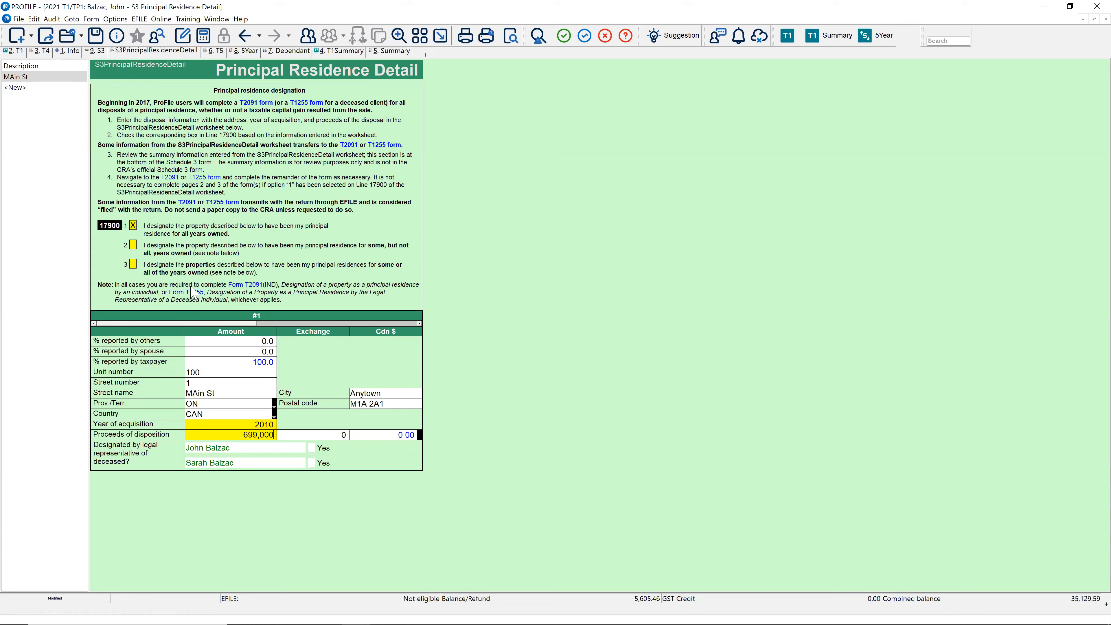
Step: Open Form T2091 to check its property description and designation fields, and return to the S3PrincipalResidenceDetail worksheet
{"action": "left_click", "coordinate": [254, 289]}
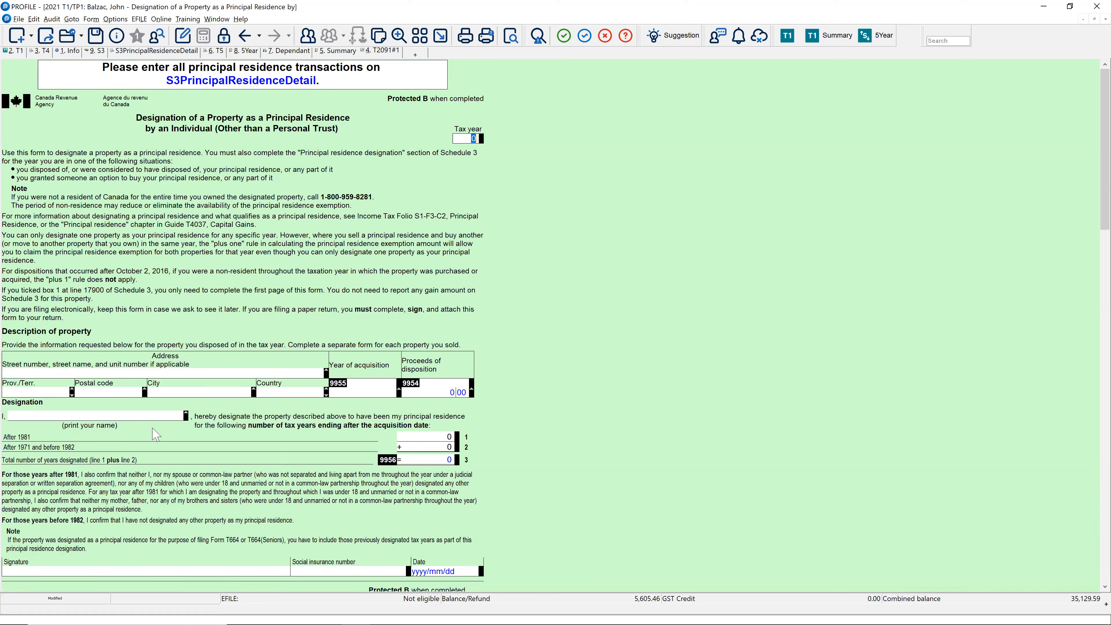
{"action": "left_click", "coordinate": [416, 437]}
{"action": "key", "text": "Tab"}
{"action": "scroll", "coordinate": [415, 440], "scroll_direction": "down", "scroll_amount": 3}
{"action": "scroll", "coordinate": [380, 353], "scroll_direction": "up", "scroll_amount": 3}
{"action": "left_click", "coordinate": [61, 374]}
{"action": "left_click", "coordinate": [227, 81]}
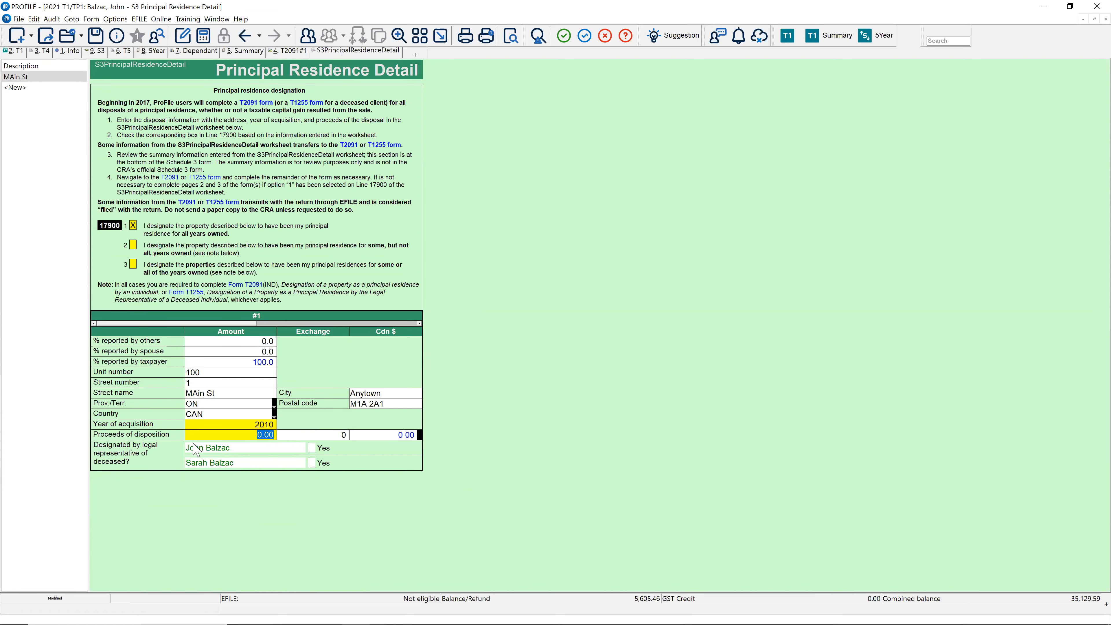
Step: Re-enter property #1's proceeds of disposition as 699,000
{"action": "type", "text": "29900"}
{"action": "key", "text": "Return"}
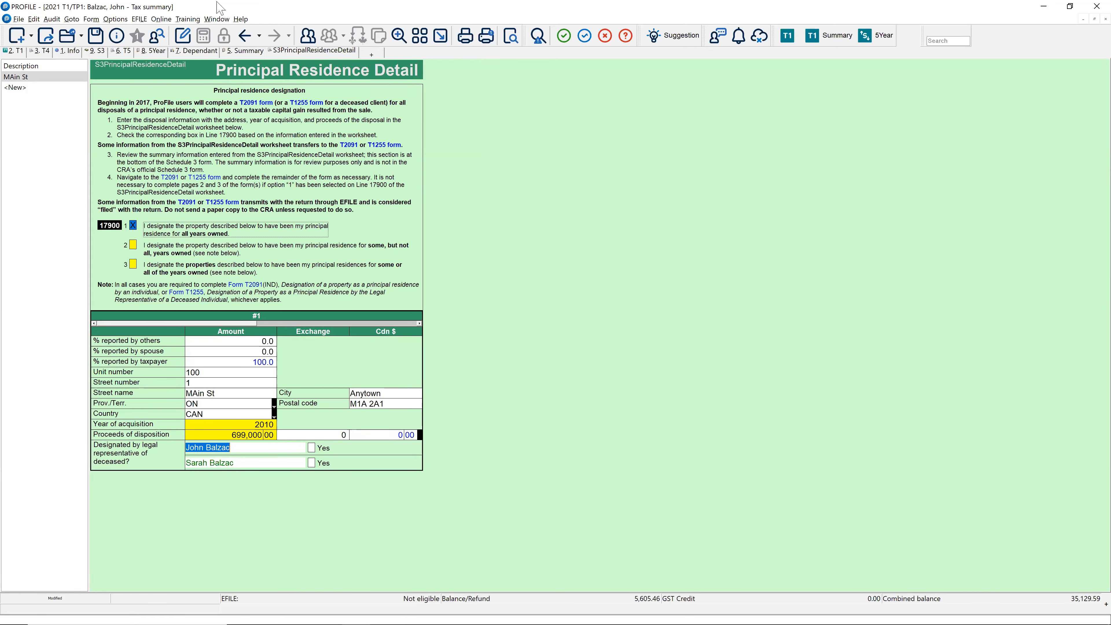
{"action": "key", "text": "Tab"}
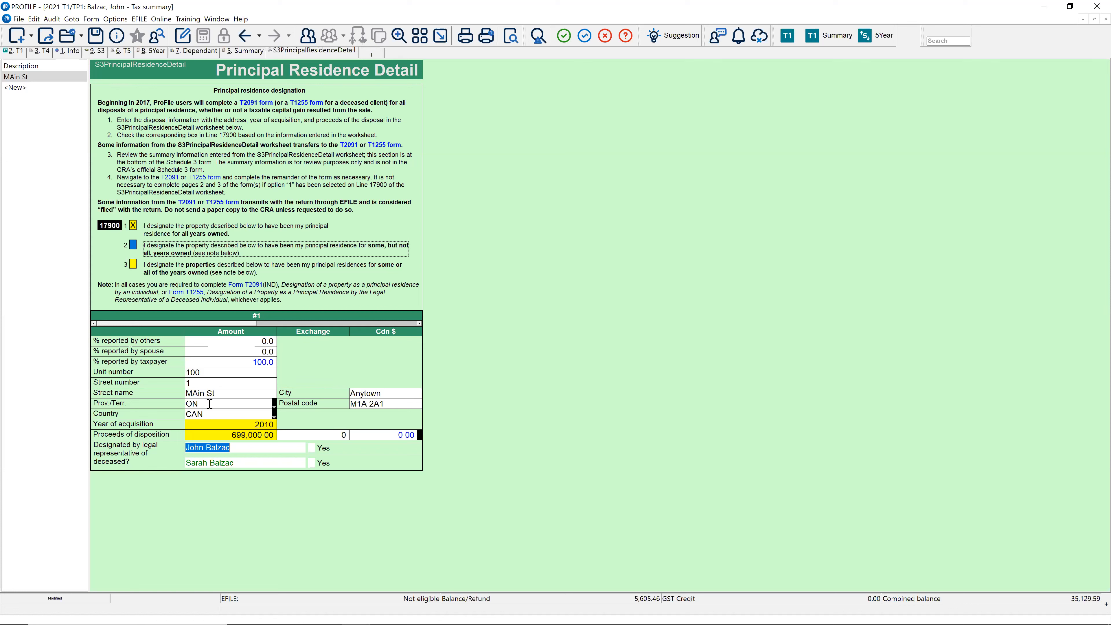
{"action": "left_click", "coordinate": [218, 436]}
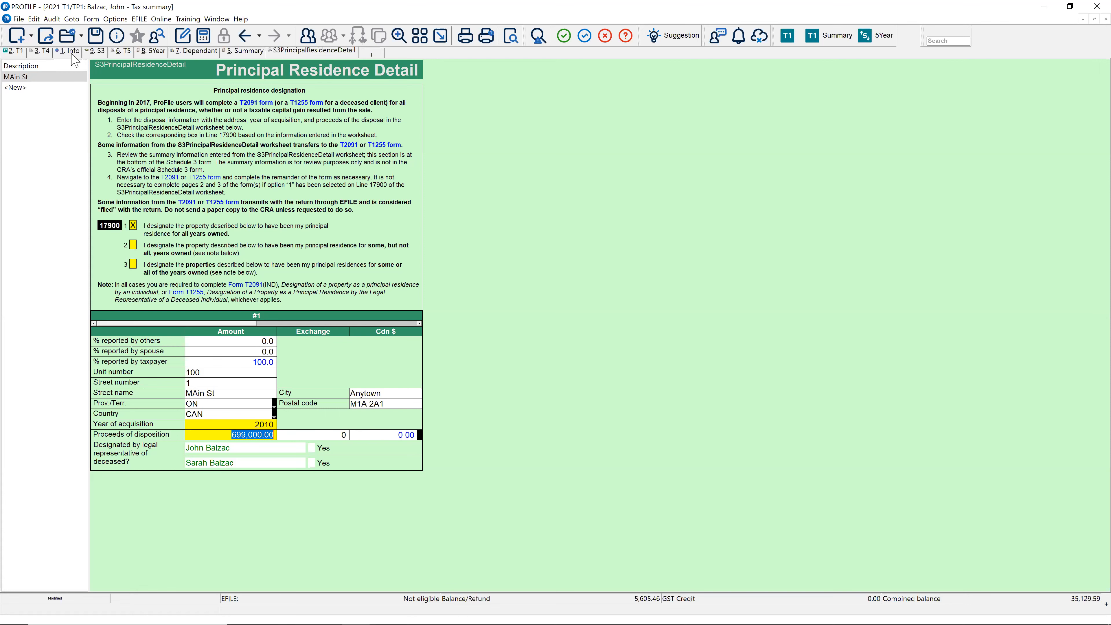
Step: Check the principal residence answer on the Info form, and return to the proceeds line of the S3PrincipalResidenceDetail worksheet
{"action": "scroll", "coordinate": [474, 386], "scroll_direction": "up", "scroll_amount": 5}
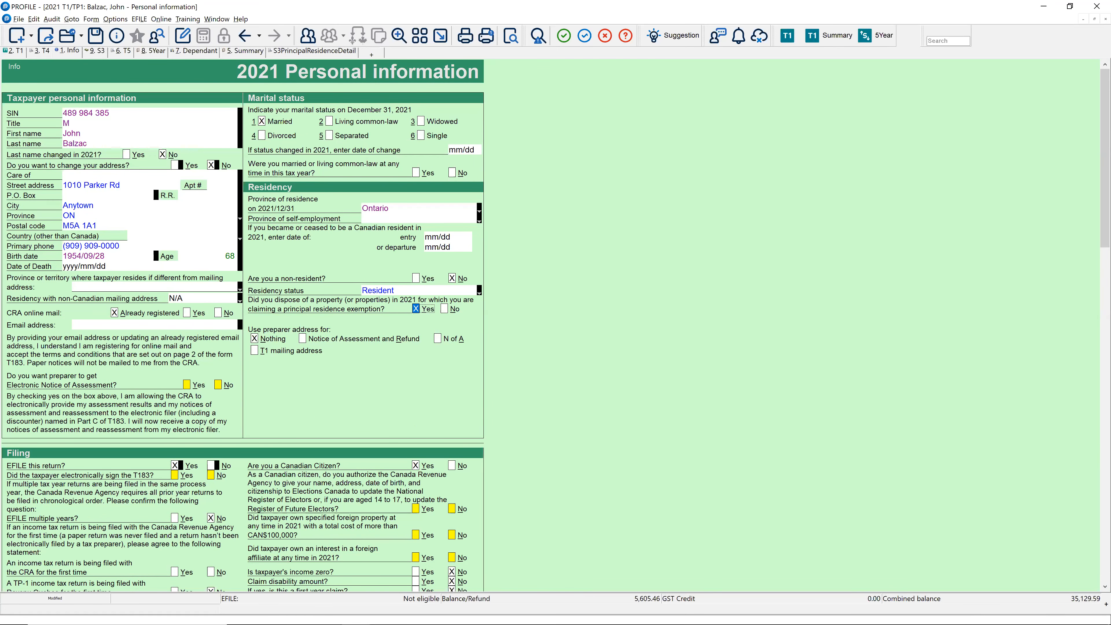
{"action": "left_click", "coordinate": [302, 53]}
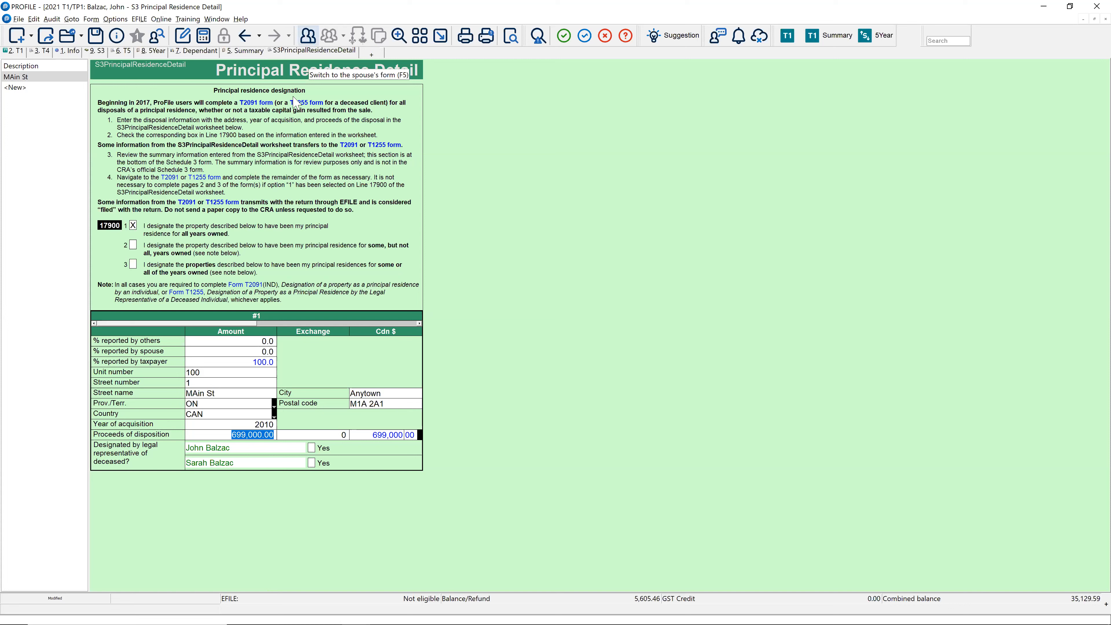
{"action": "left_click", "coordinate": [326, 435]}
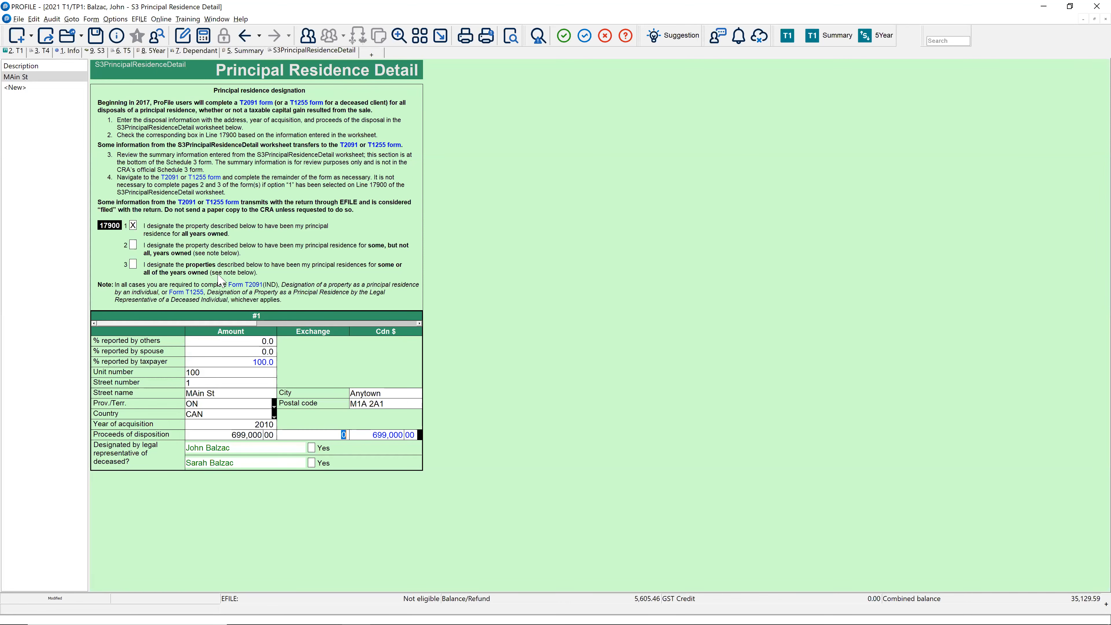
Step: Open Form T2091 and set the number of designated tax years after 1981 to 10
{"action": "left_click", "coordinate": [246, 285]}
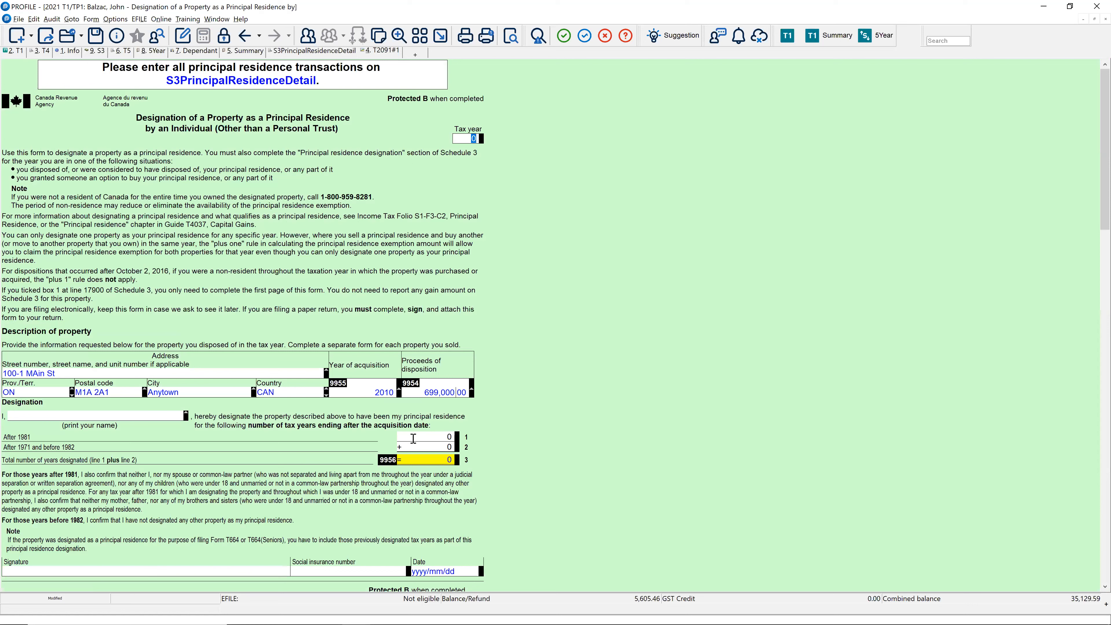
{"action": "left_click", "coordinate": [412, 438]}
{"action": "type", "text": "10"}
{"action": "key", "text": "Tab"}
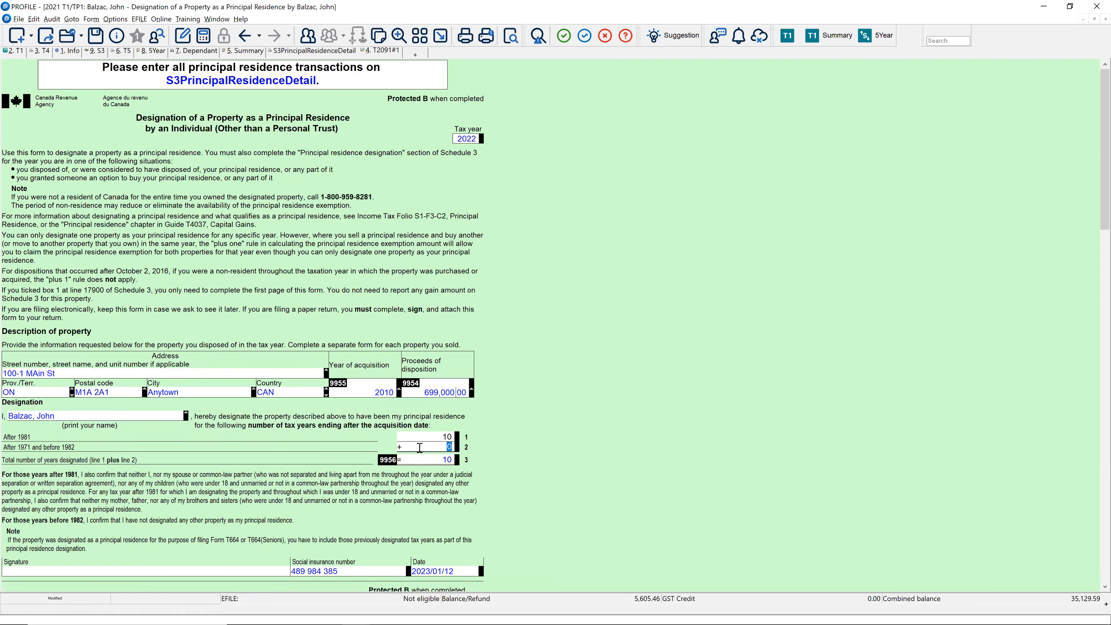
{"action": "left_click", "coordinate": [421, 436]}
Step: Review Form T2091's property description, designation, definitions and capital gain calculation sections
{"action": "scroll", "coordinate": [356, 232], "scroll_direction": "down", "scroll_amount": 3}
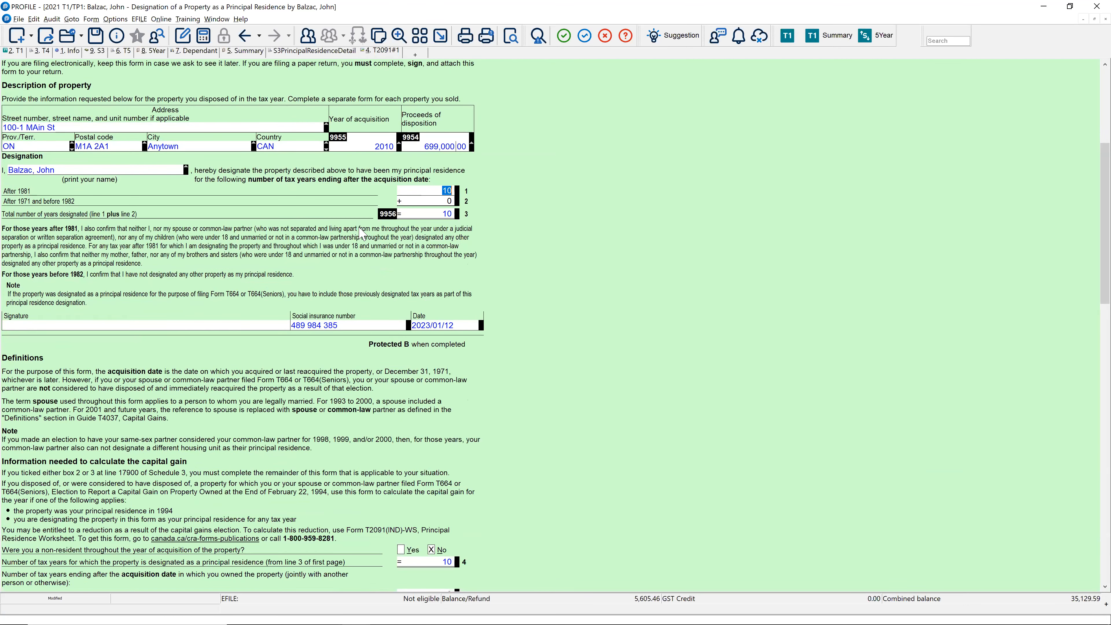
{"action": "scroll", "coordinate": [362, 234], "scroll_direction": "down", "scroll_amount": 1}
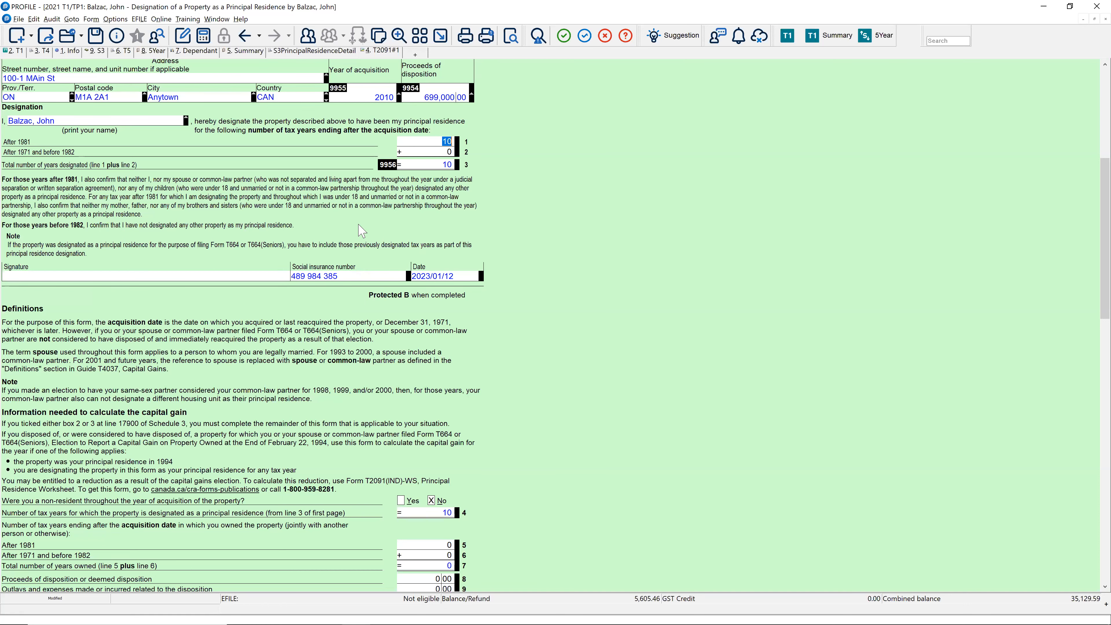
{"action": "scroll", "coordinate": [361, 231], "scroll_direction": "down", "scroll_amount": 5}
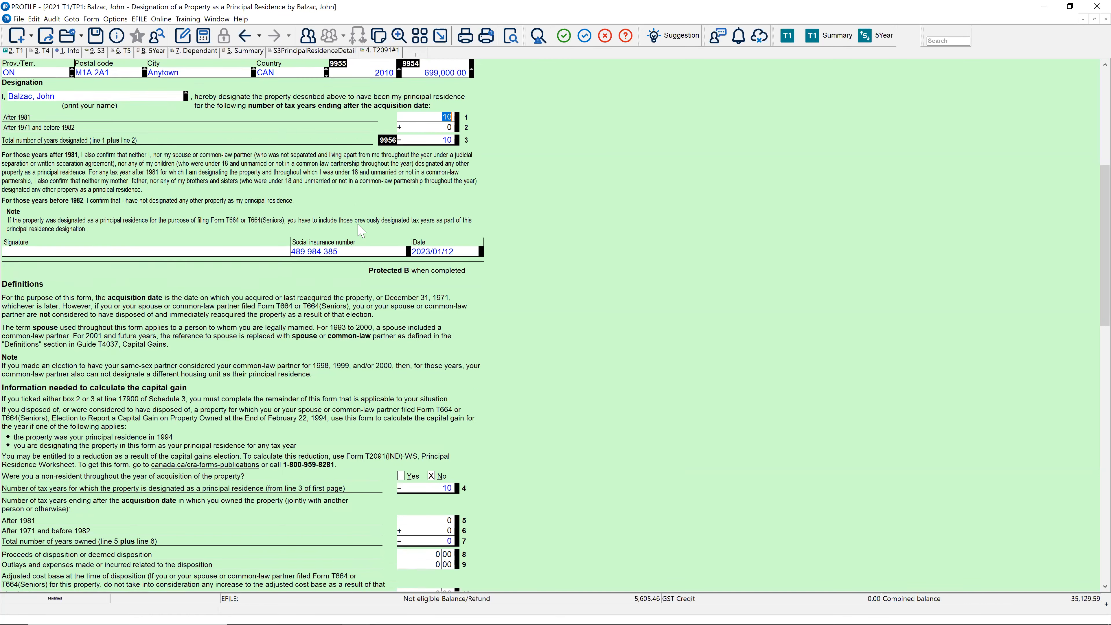
{"action": "scroll", "coordinate": [359, 224], "scroll_direction": "up", "scroll_amount": 7}
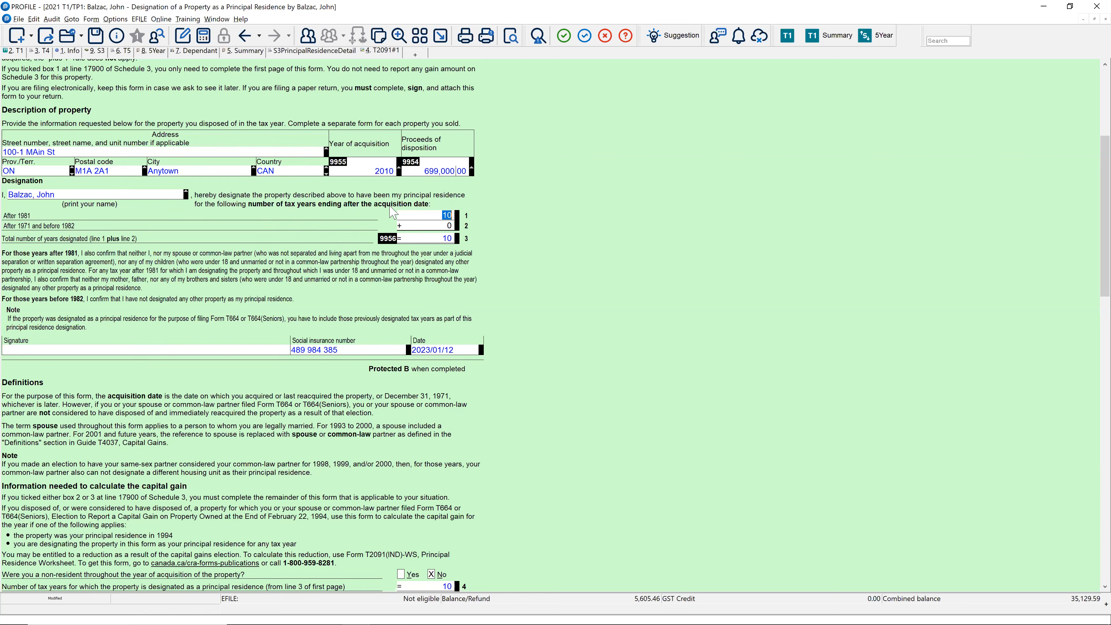
{"action": "scroll", "coordinate": [392, 212], "scroll_direction": "up", "scroll_amount": 7}
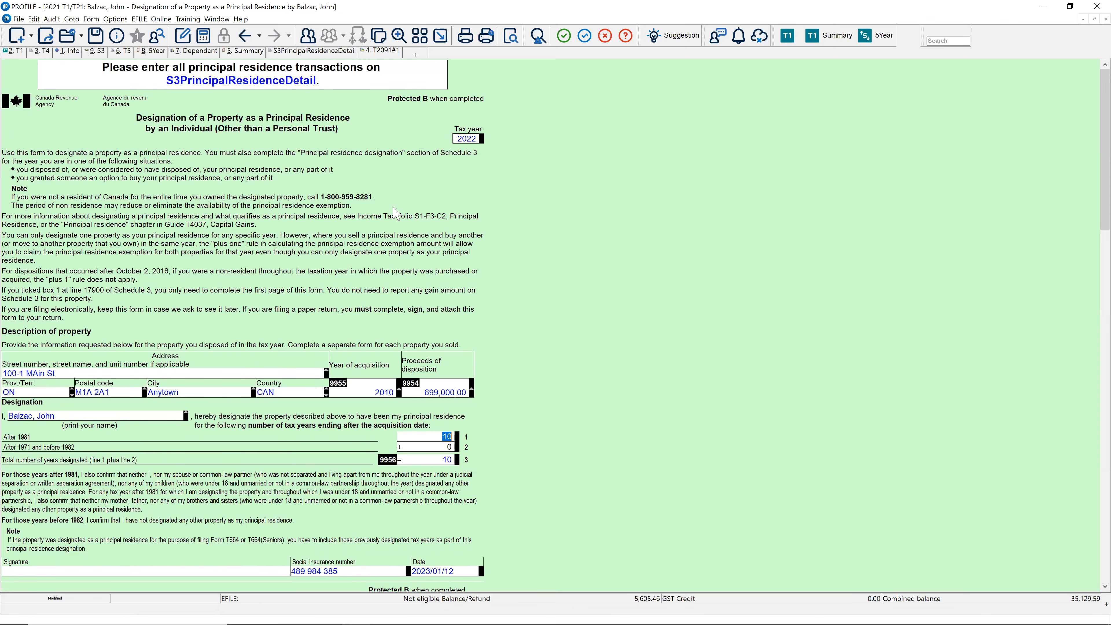
{"action": "scroll", "coordinate": [396, 213], "scroll_direction": "down", "scroll_amount": 1}
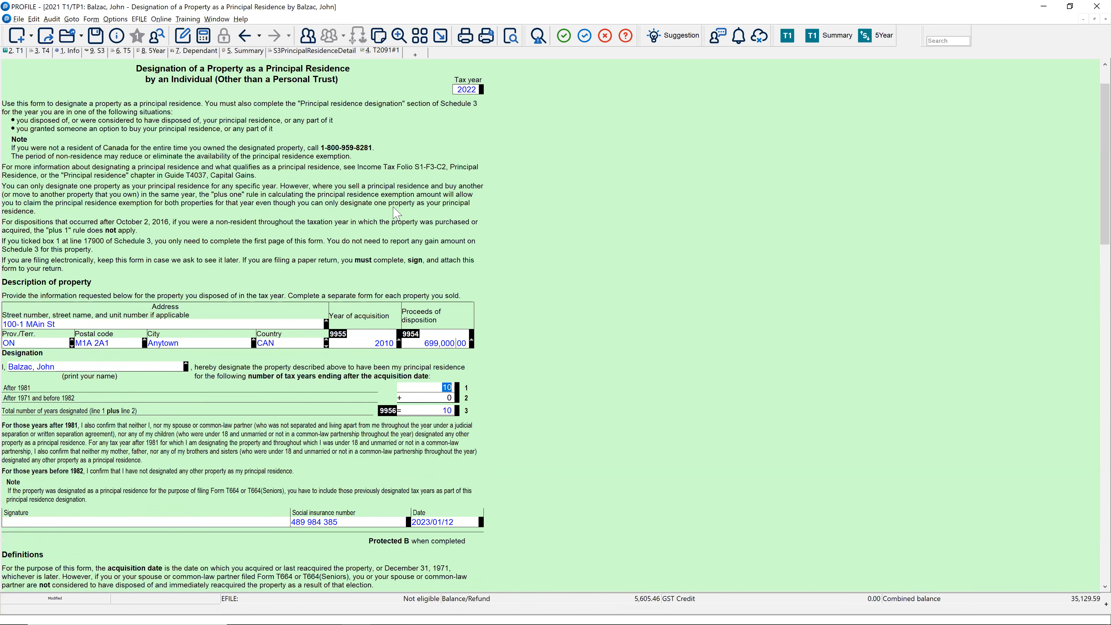
{"action": "scroll", "coordinate": [395, 213], "scroll_direction": "down", "scroll_amount": 8}
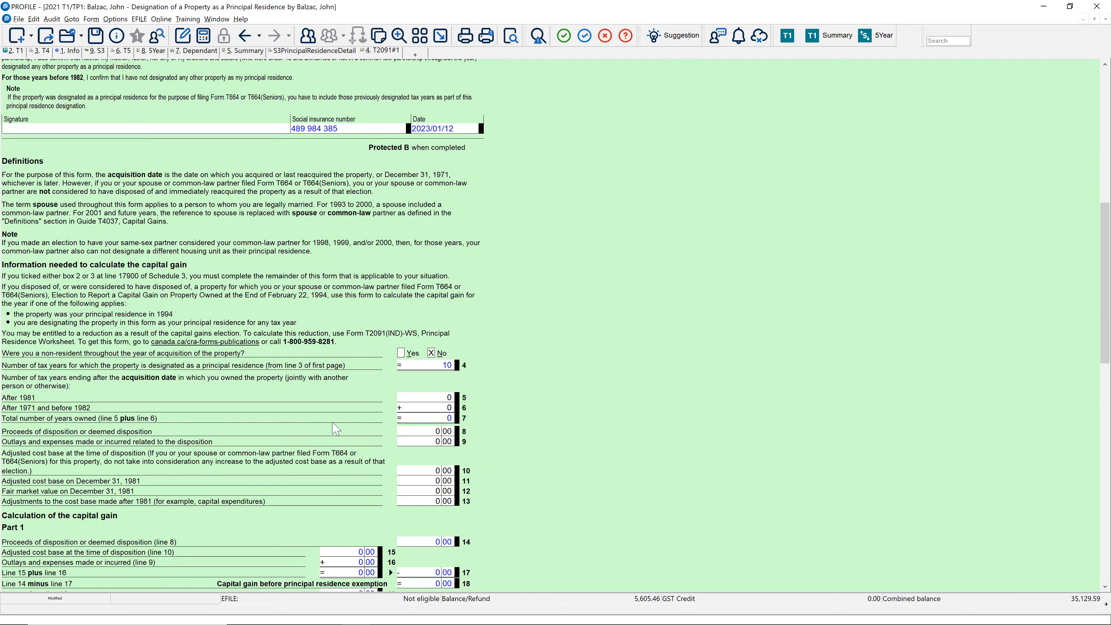
{"action": "scroll", "coordinate": [334, 428], "scroll_direction": "up", "scroll_amount": 7}
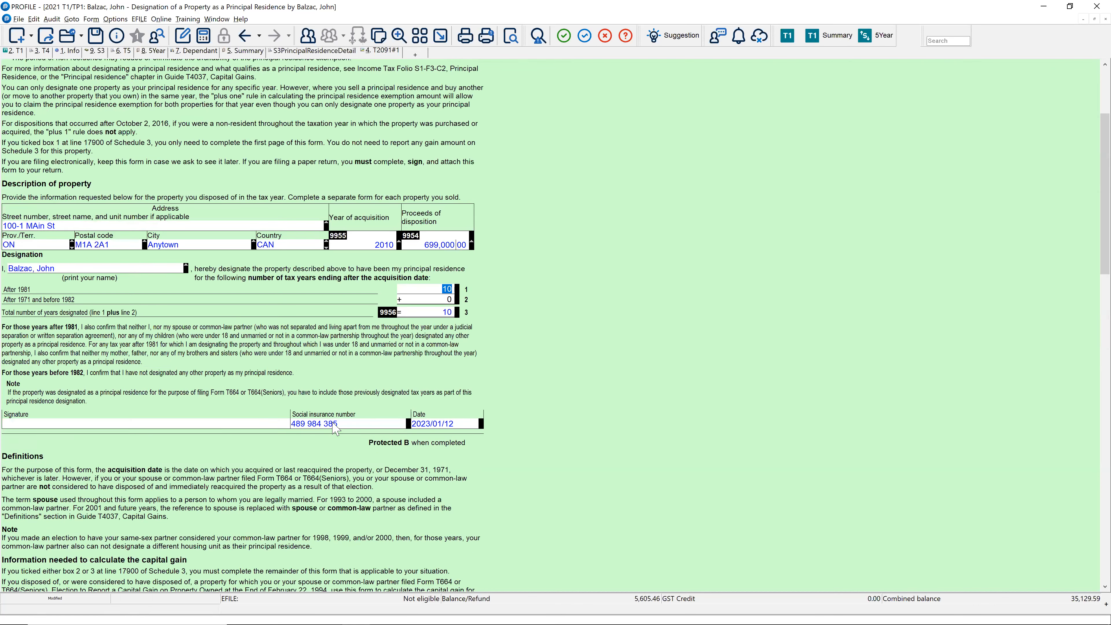
{"action": "scroll", "coordinate": [336, 430], "scroll_direction": "up", "scroll_amount": 1}
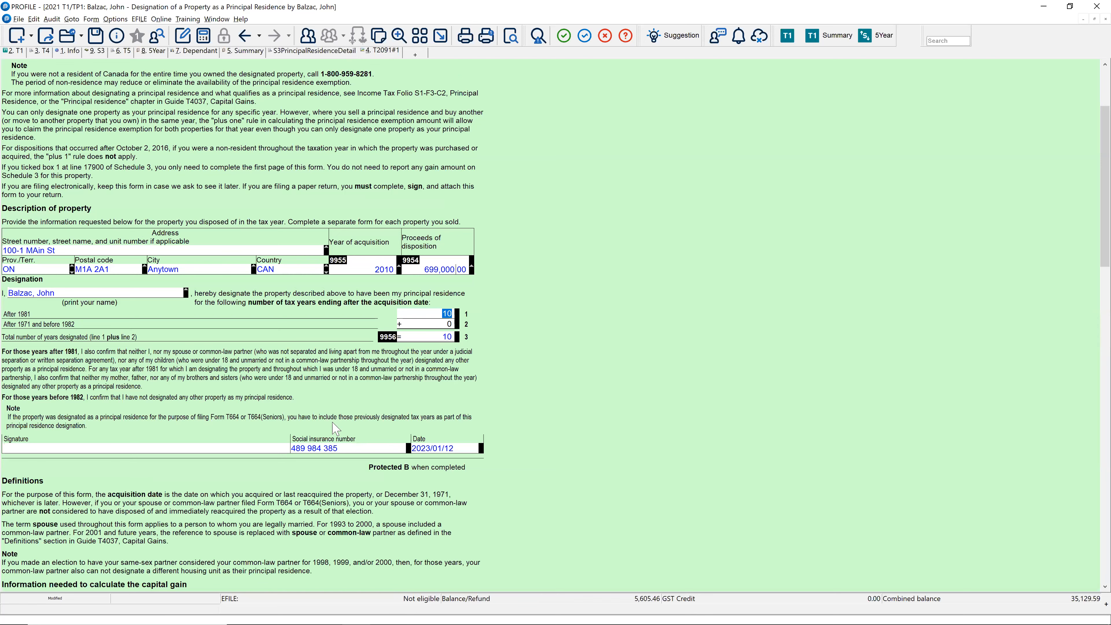
{"action": "key", "text": "alt+Tab"}
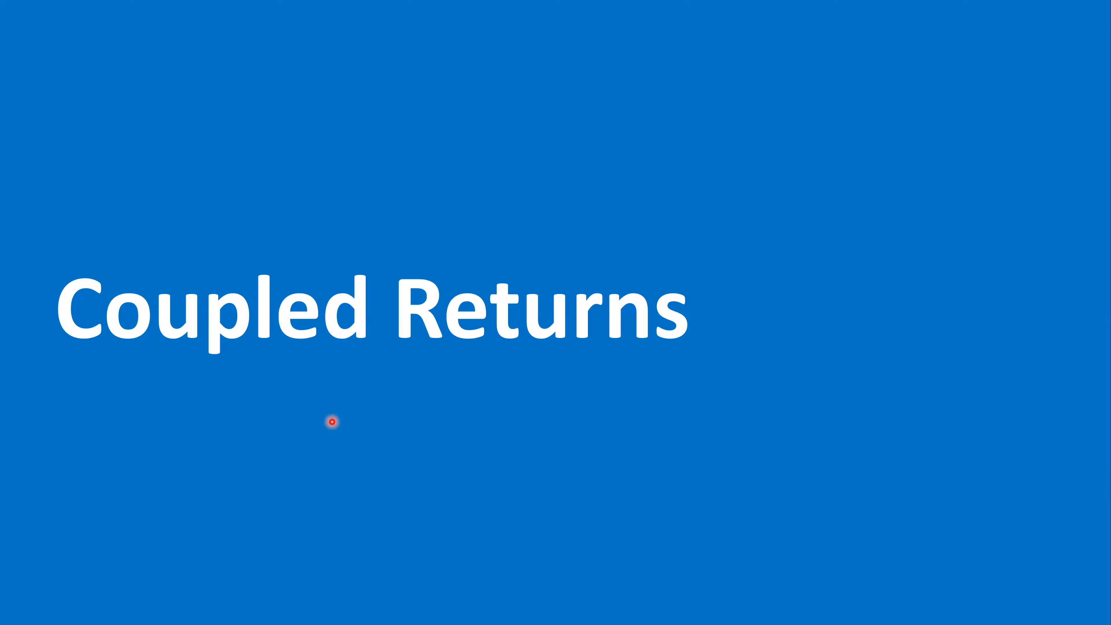
{"action": "key", "text": "Right"}
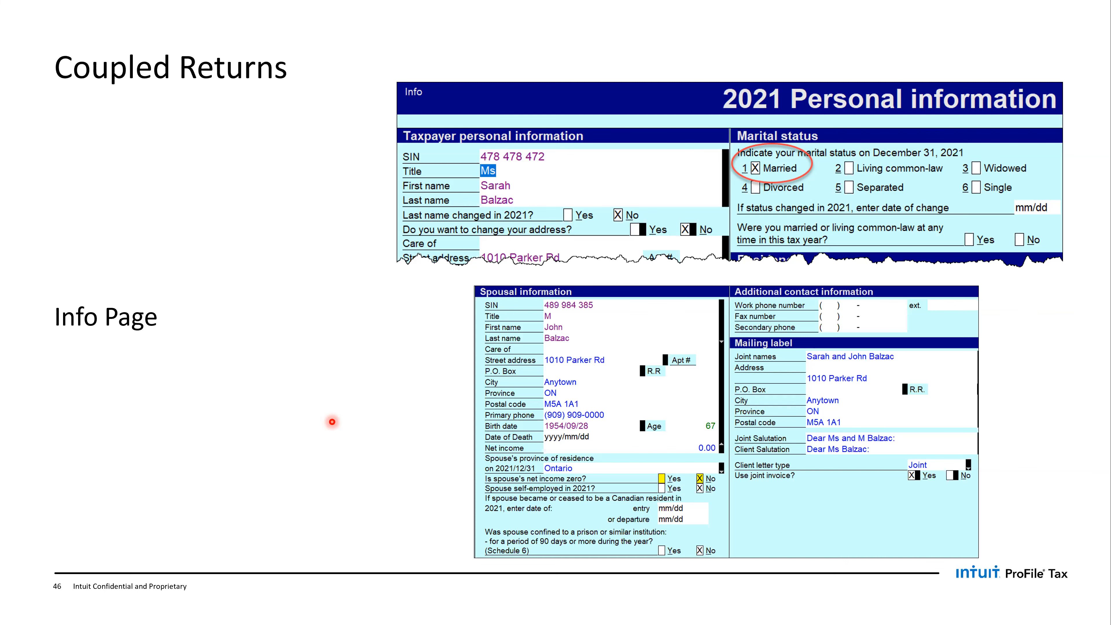
{"action": "key", "text": "alt+Tab"}
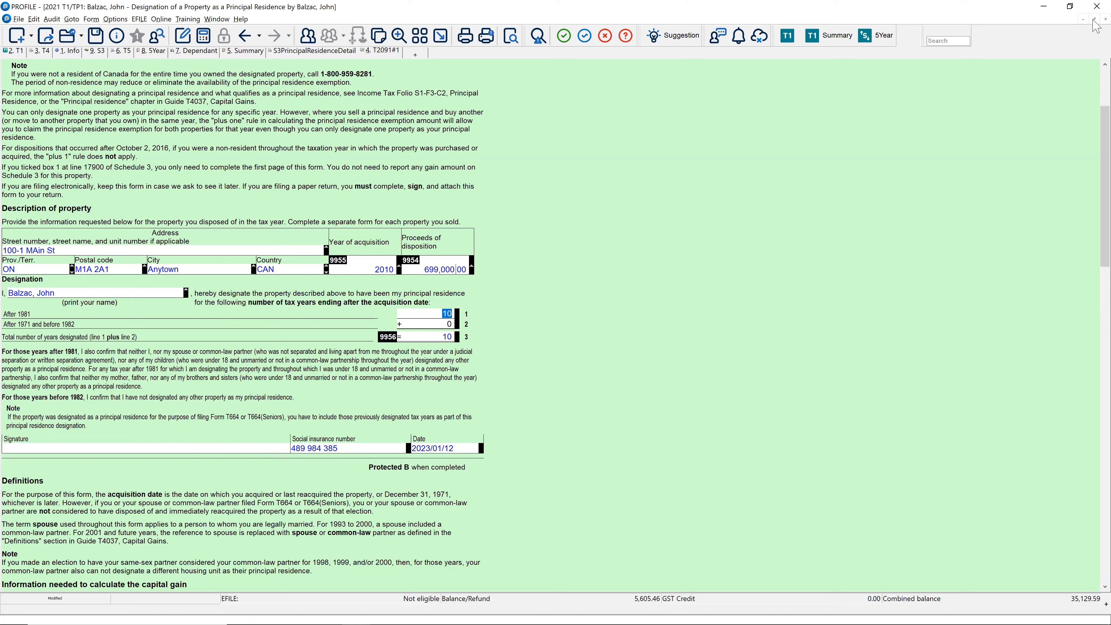
Step: Close the open return and start a new 2021 T1/TP1 return
{"action": "left_click", "coordinate": [594, 337]}
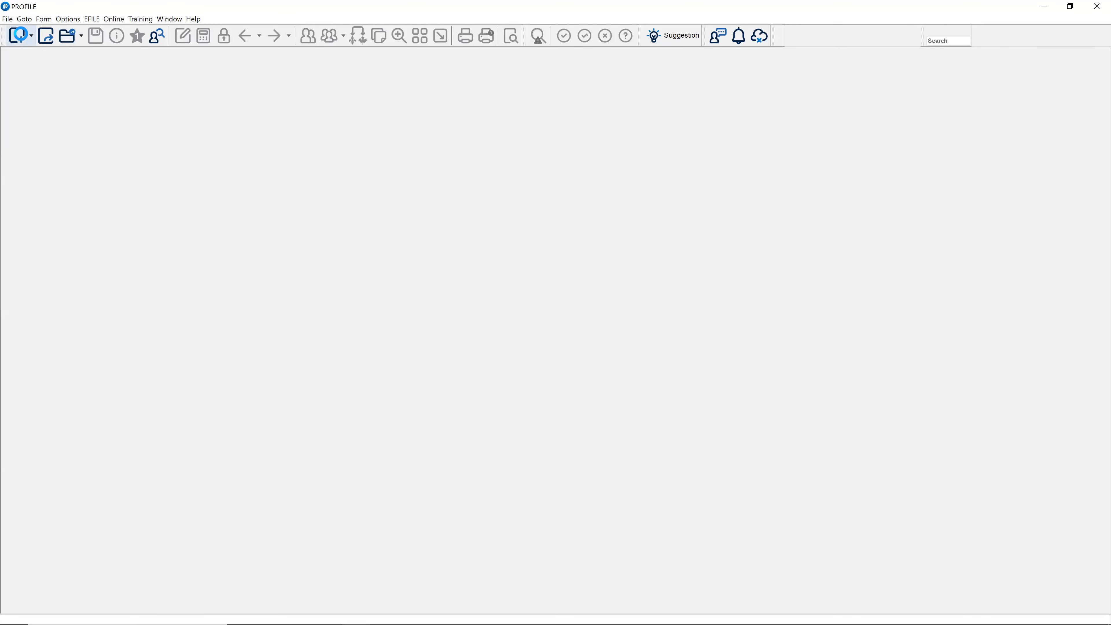
{"action": "left_click", "coordinate": [19, 37]}
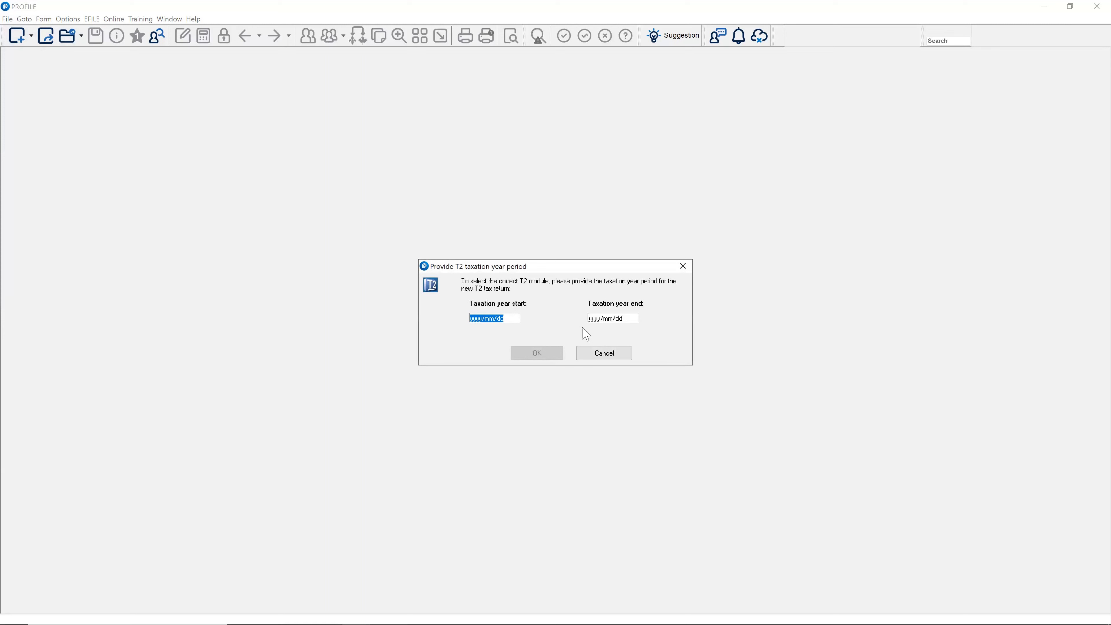
{"action": "left_click", "coordinate": [600, 358]}
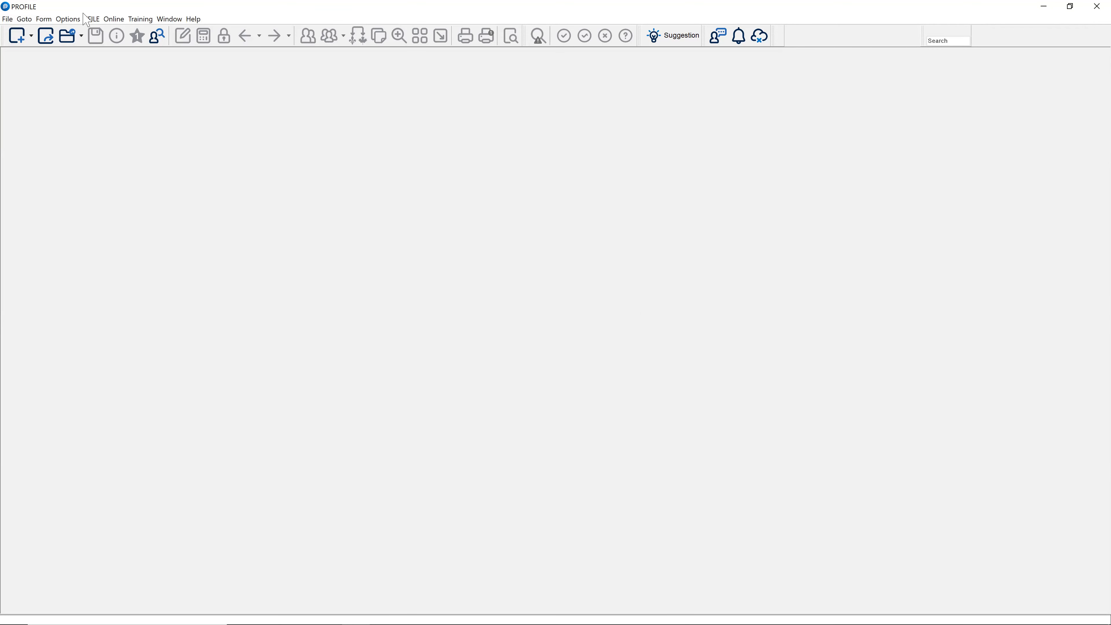
{"action": "left_click", "coordinate": [8, 19]}
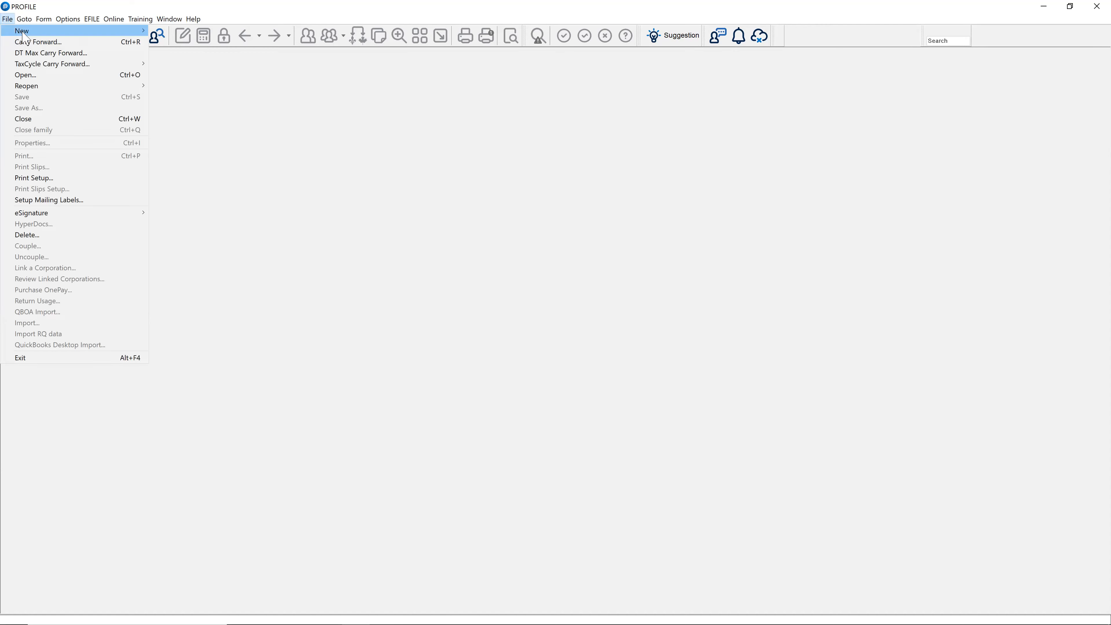
{"action": "mouse_move", "coordinate": [72, 31]}
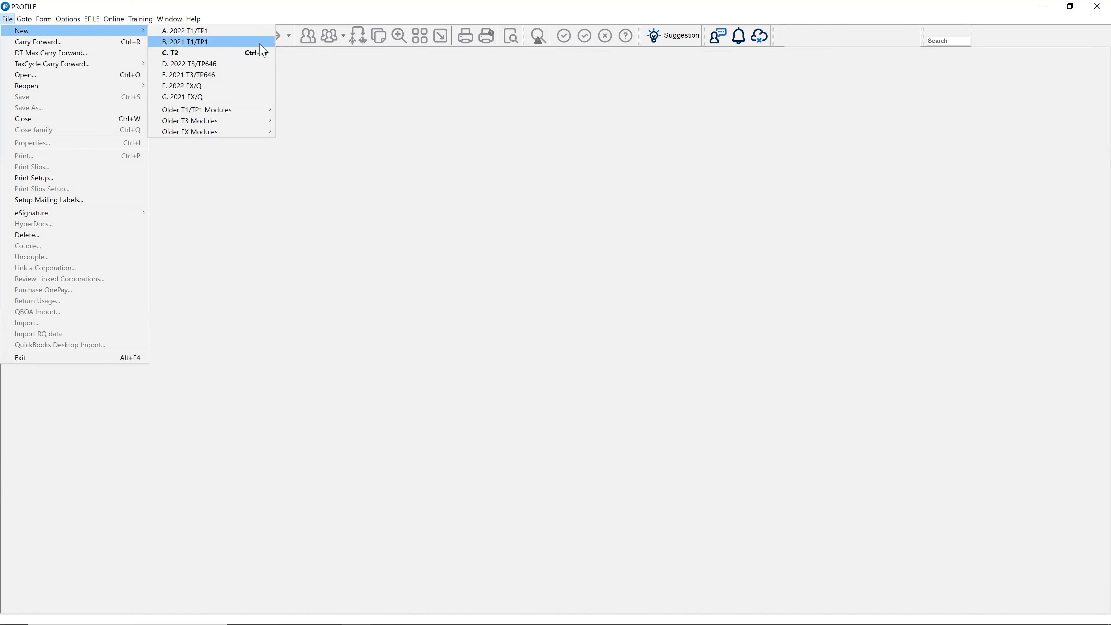
{"action": "left_click", "coordinate": [200, 42]}
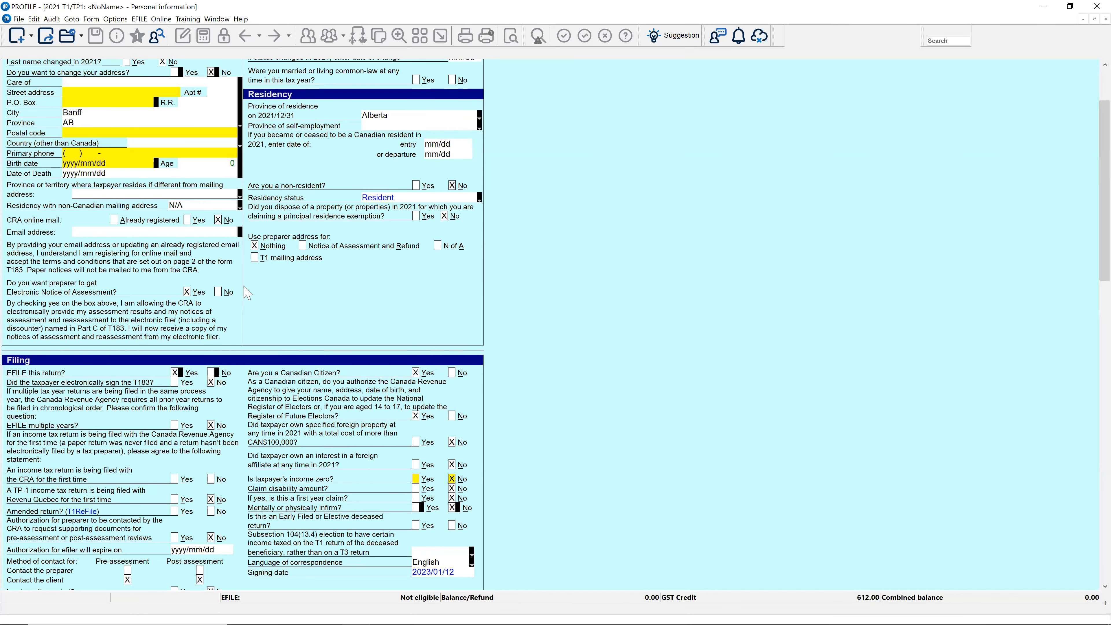
Step: Enter the taxpayer's social insurance number, title MS, first name and last name, and set the marital status to Living common-law
{"action": "left_click", "coordinate": [102, 114]}
{"action": "type", "text": "444 555 666"}
{"action": "key", "text": "Tab"}
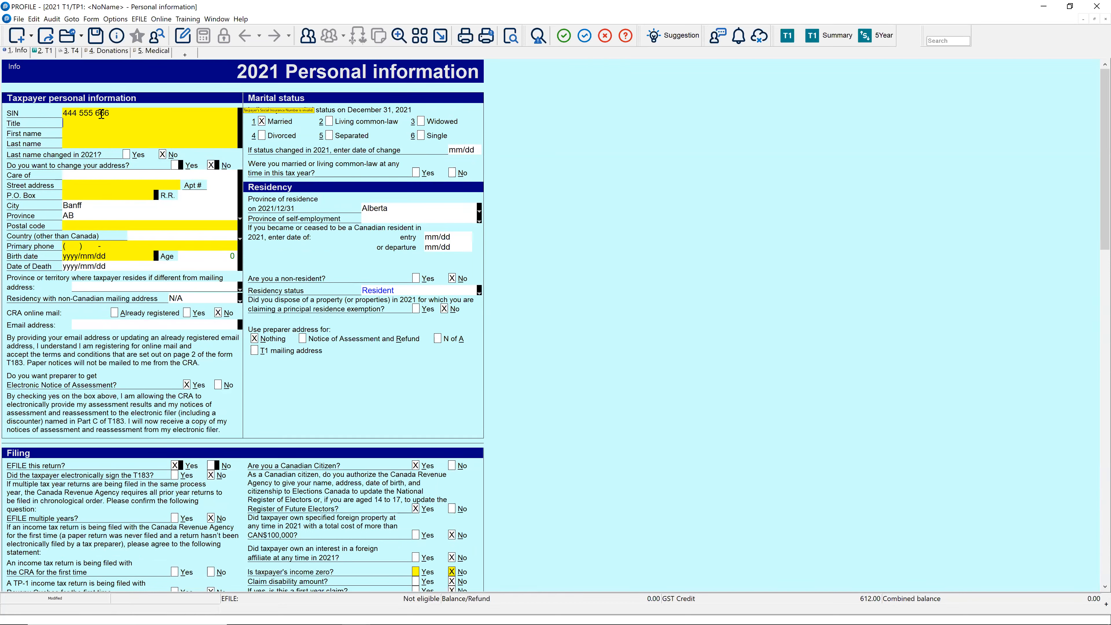
{"action": "type", "text": "MS"}
{"action": "key", "text": "Tab"}
{"action": "type", "text": "Marisa"}
{"action": "key", "text": "Tab"}
{"action": "type", "text": "Moore"}
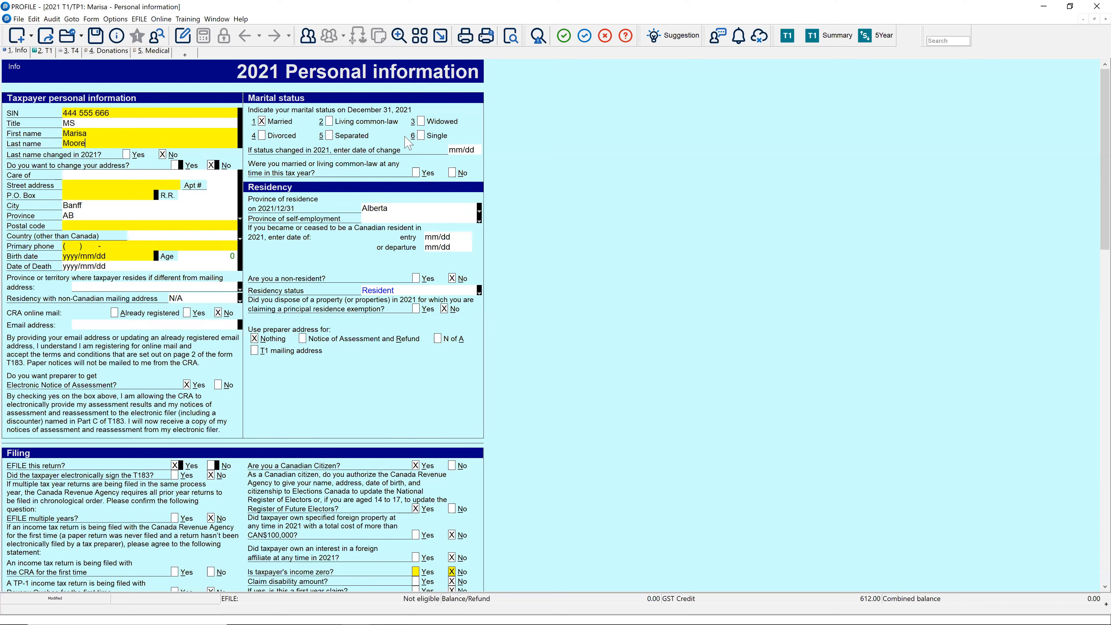
{"action": "left_click", "coordinate": [329, 123]}
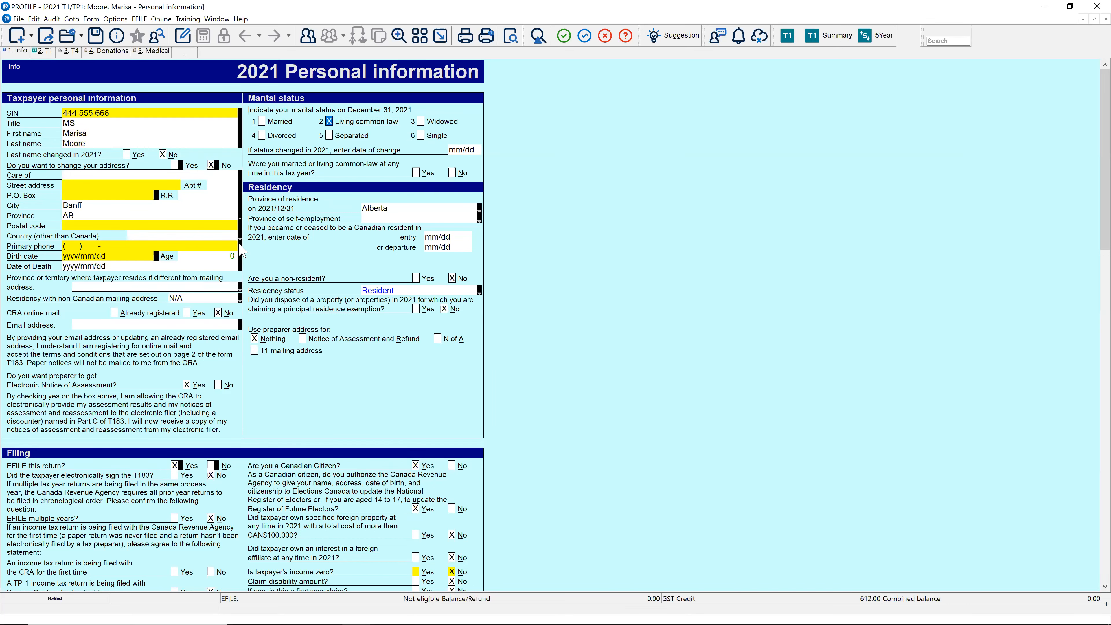
Step: Enter the spouse's social insurance number, first name and last name in the Spousal information section
{"action": "scroll", "coordinate": [241, 251], "scroll_direction": "down", "scroll_amount": 1}
{"action": "scroll", "coordinate": [241, 251], "scroll_direction": "down", "scroll_amount": 10}
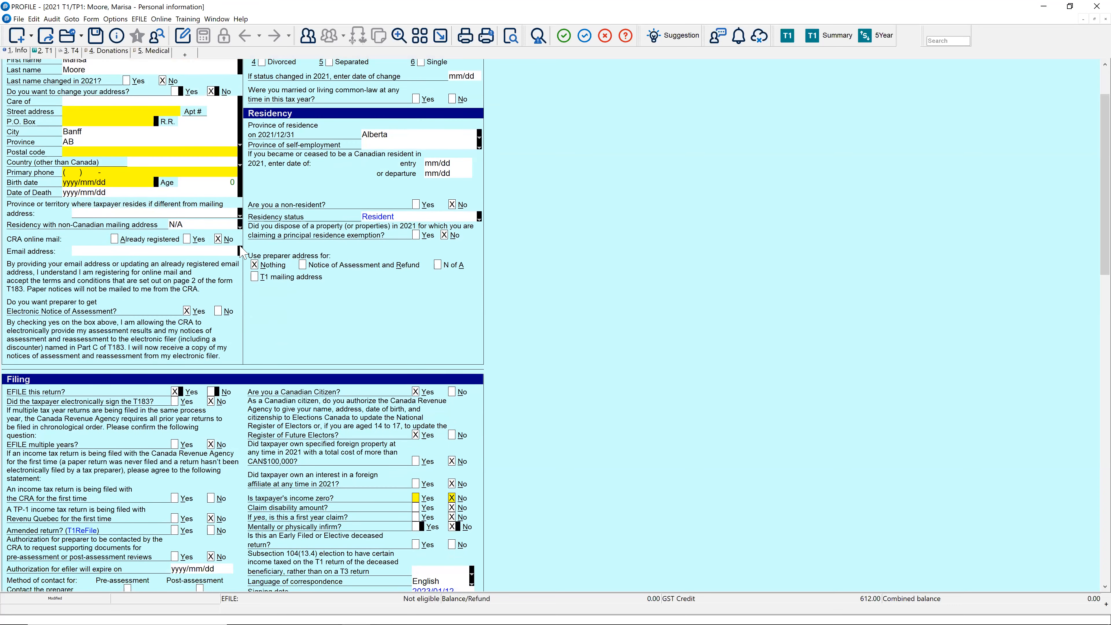
{"action": "scroll", "coordinate": [241, 251], "scroll_direction": "down", "scroll_amount": 10}
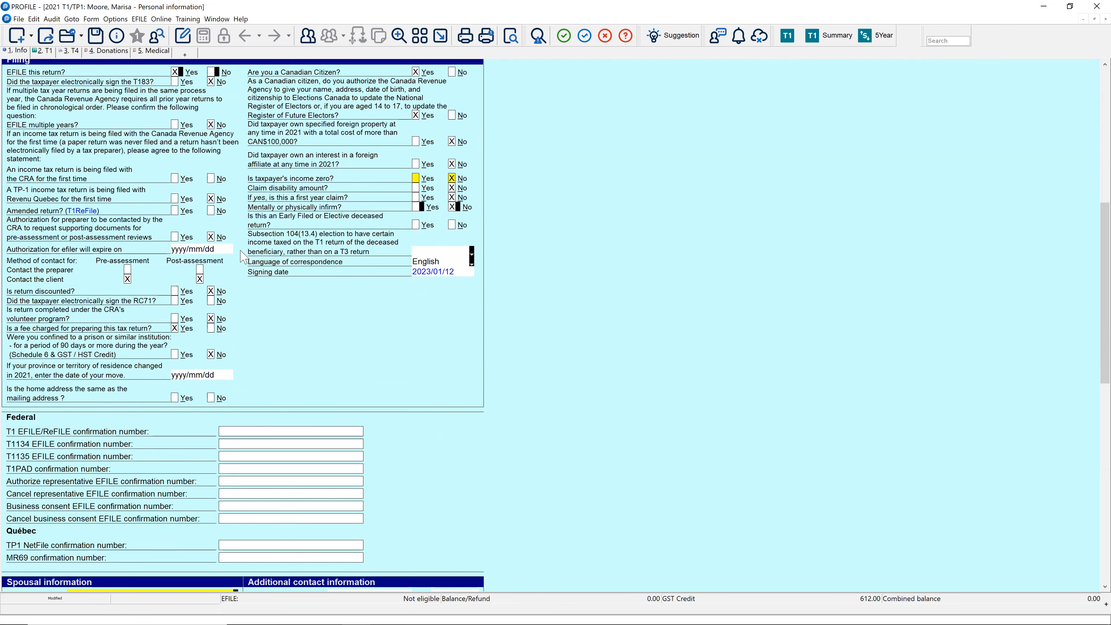
{"action": "scroll", "coordinate": [245, 259], "scroll_direction": "down", "scroll_amount": 2}
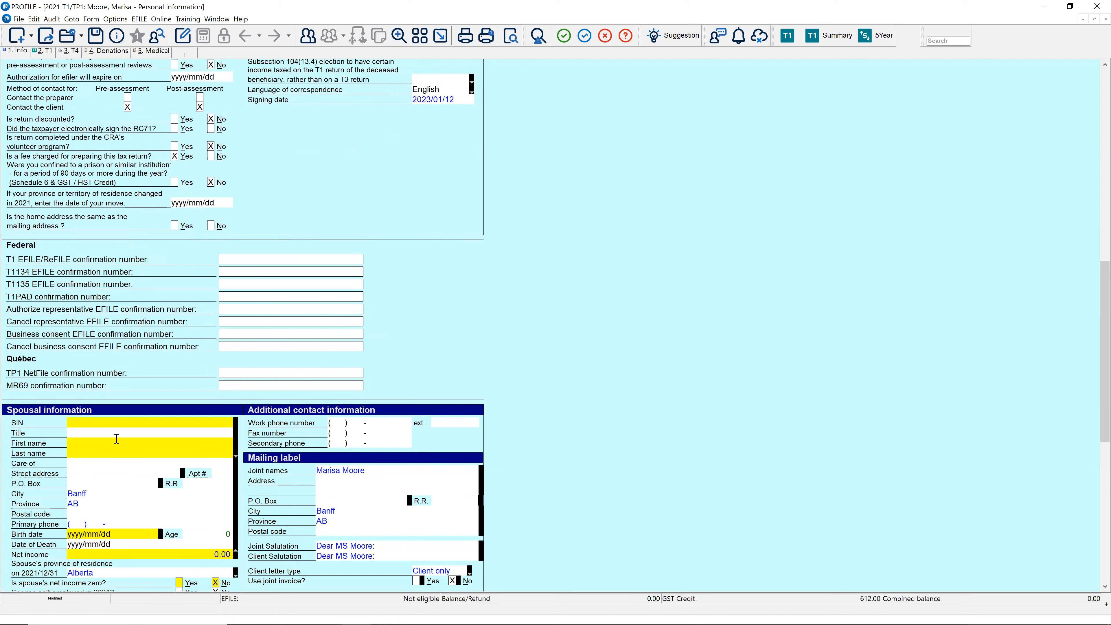
{"action": "left_click", "coordinate": [106, 423]}
{"action": "type", "text": "888 999 "}
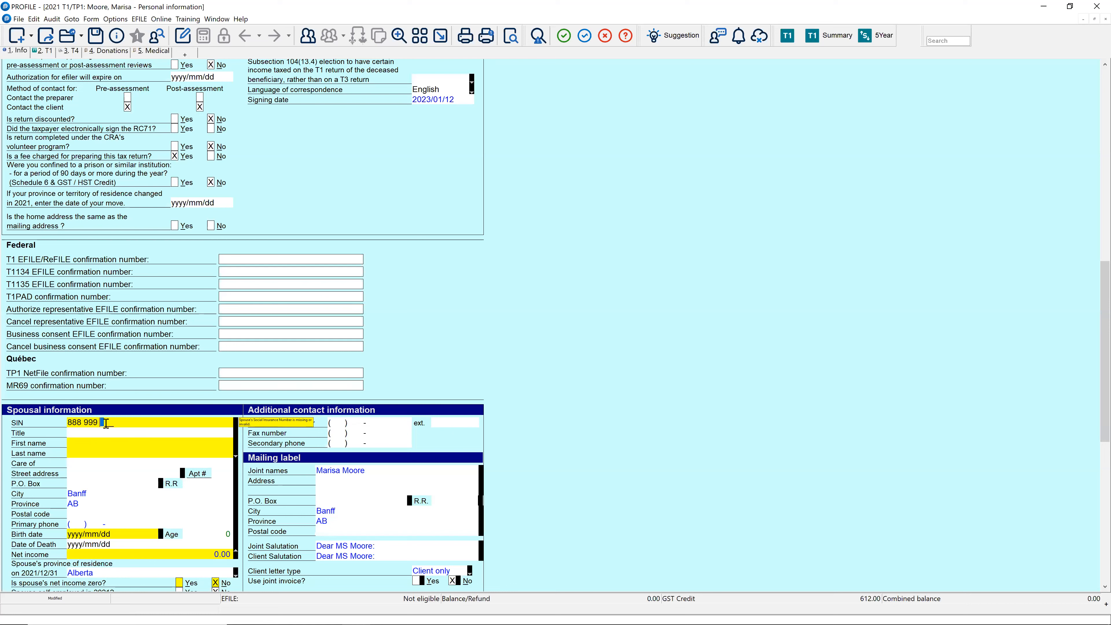
{"action": "type", "text": "000"}
{"action": "left_click", "coordinate": [100, 443]}
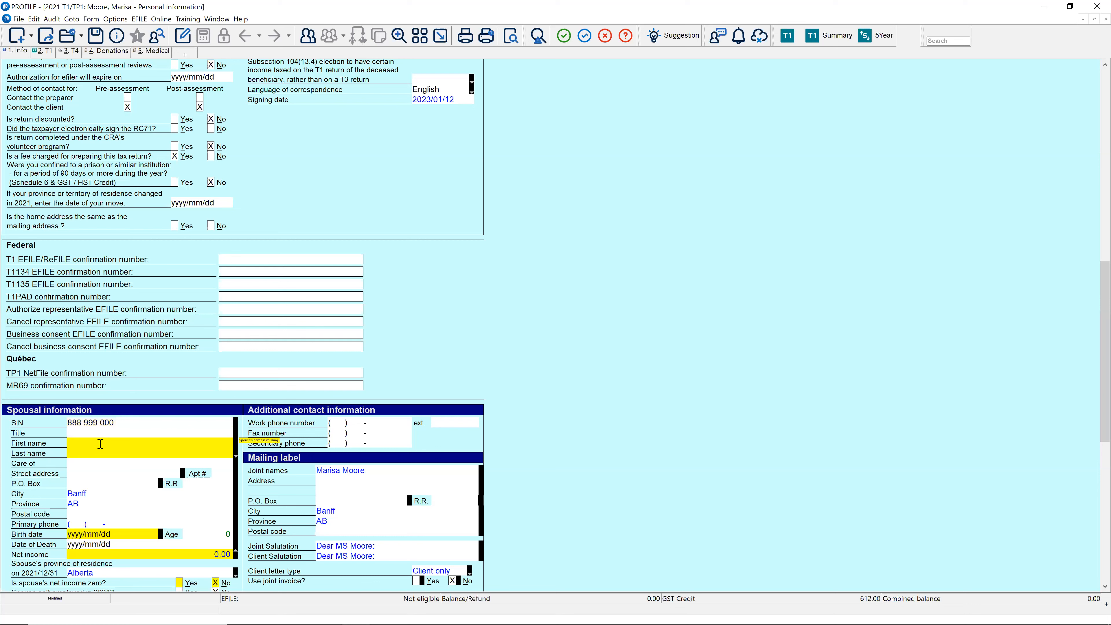
{"action": "type", "text": "Frances"}
{"action": "key", "text": "Tab"}
{"action": "type", "text": "M"}
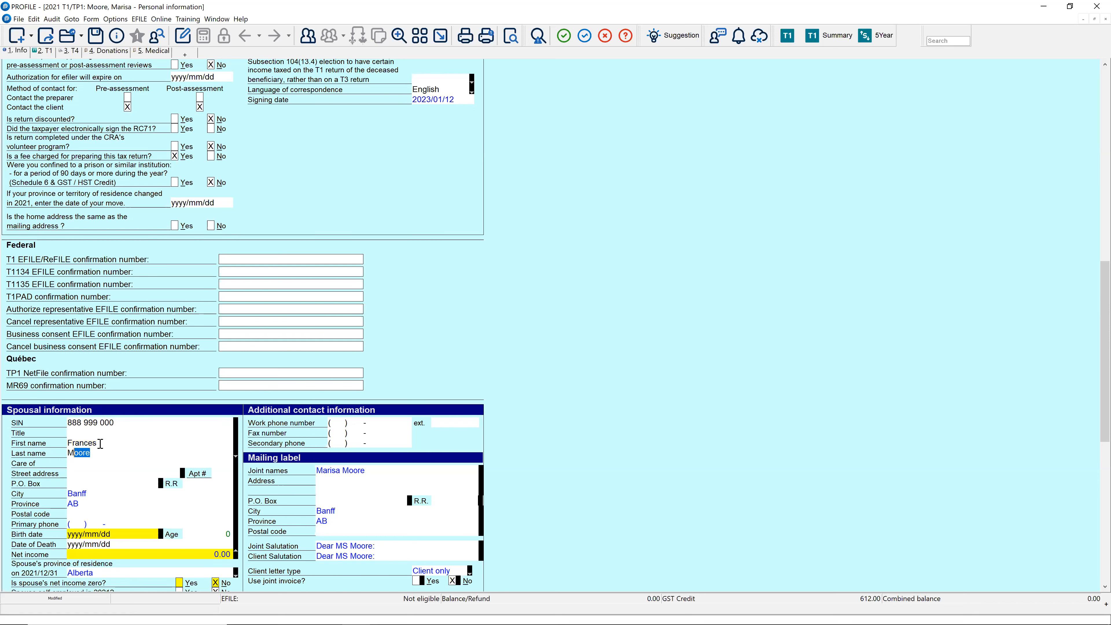
{"action": "key", "text": "BackSpace"}
{"action": "key", "text": "BackSpace"}
{"action": "type", "text": "Jones"}
{"action": "key", "text": "Tab"}
Step: Save the new return under the proposed file name in the 2021T1 data folder
{"action": "left_click", "coordinate": [16, 19]}
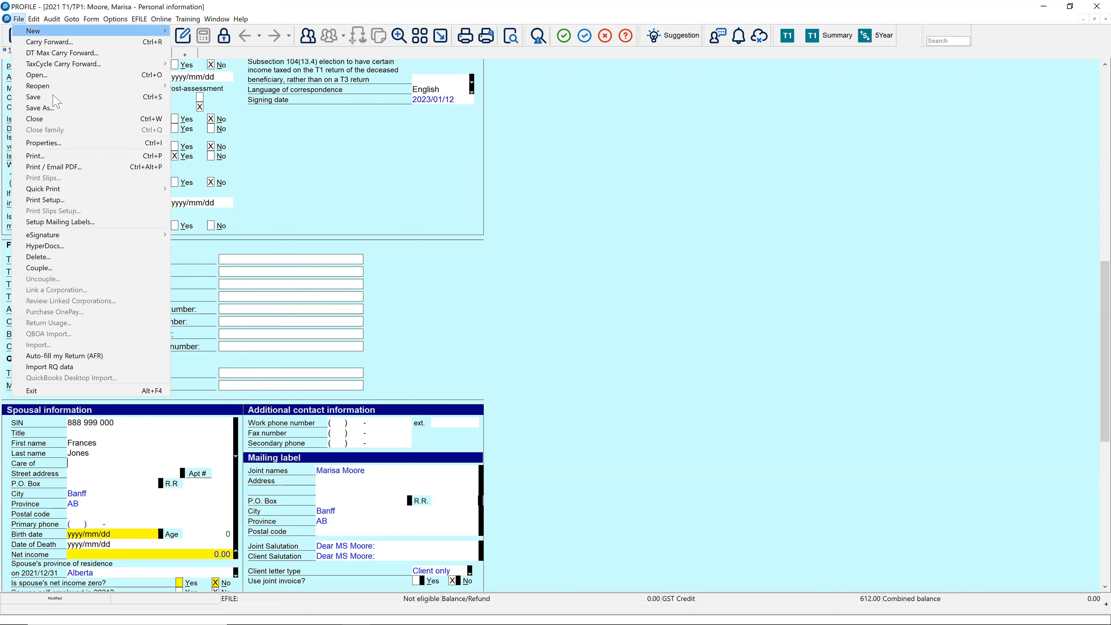
{"action": "left_click", "coordinate": [52, 94]}
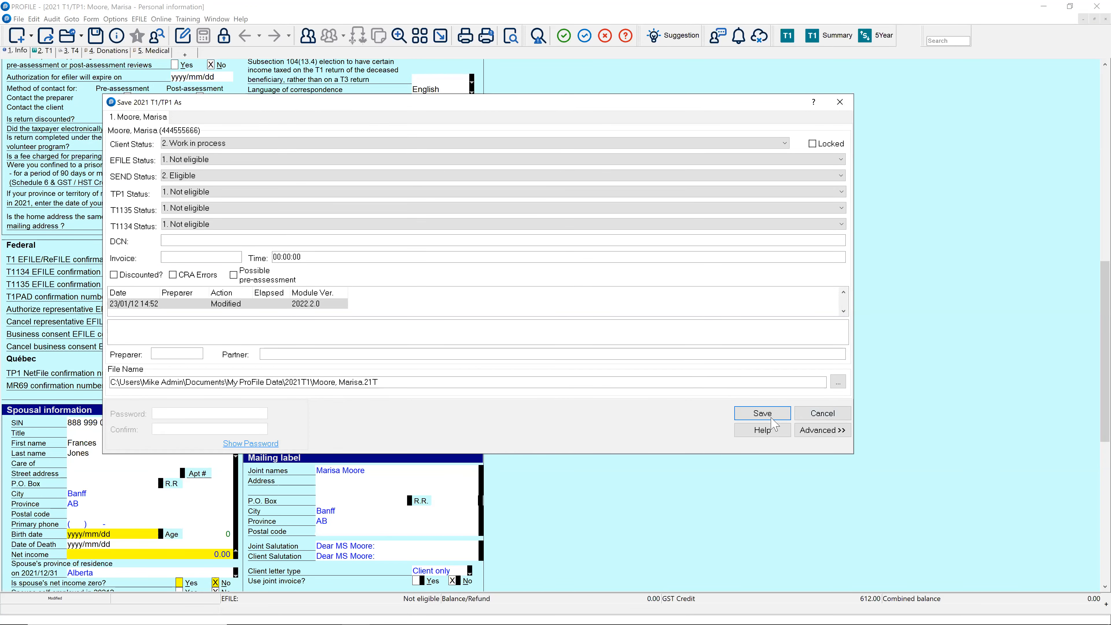
{"action": "left_click_drag", "start_coordinate": [316, 382], "coordinate": [387, 388]}
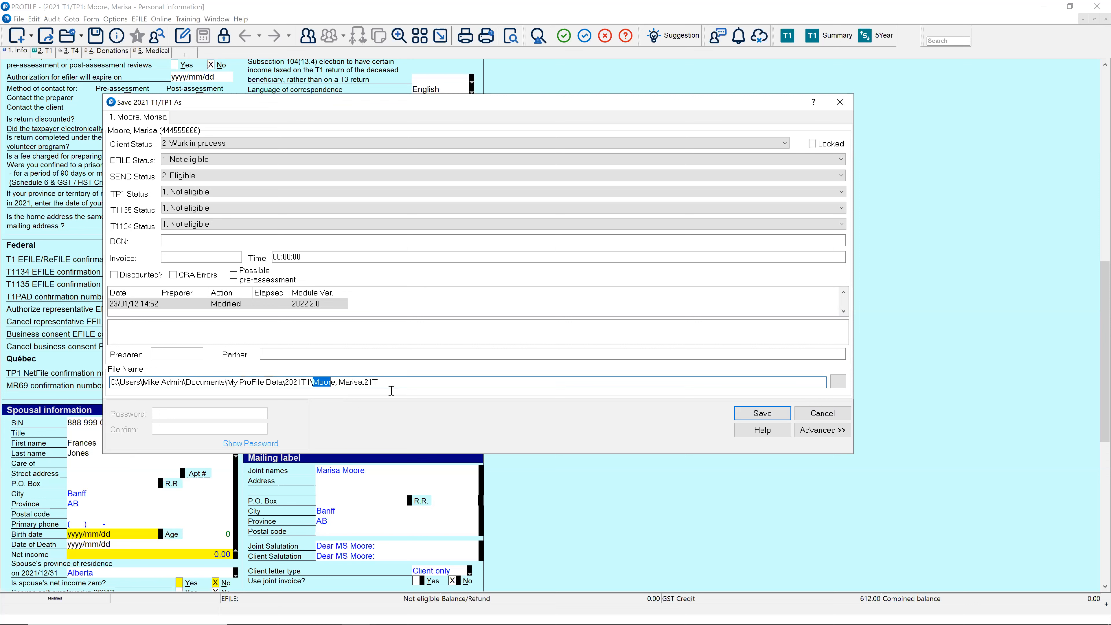
{"action": "left_click", "coordinate": [756, 416]}
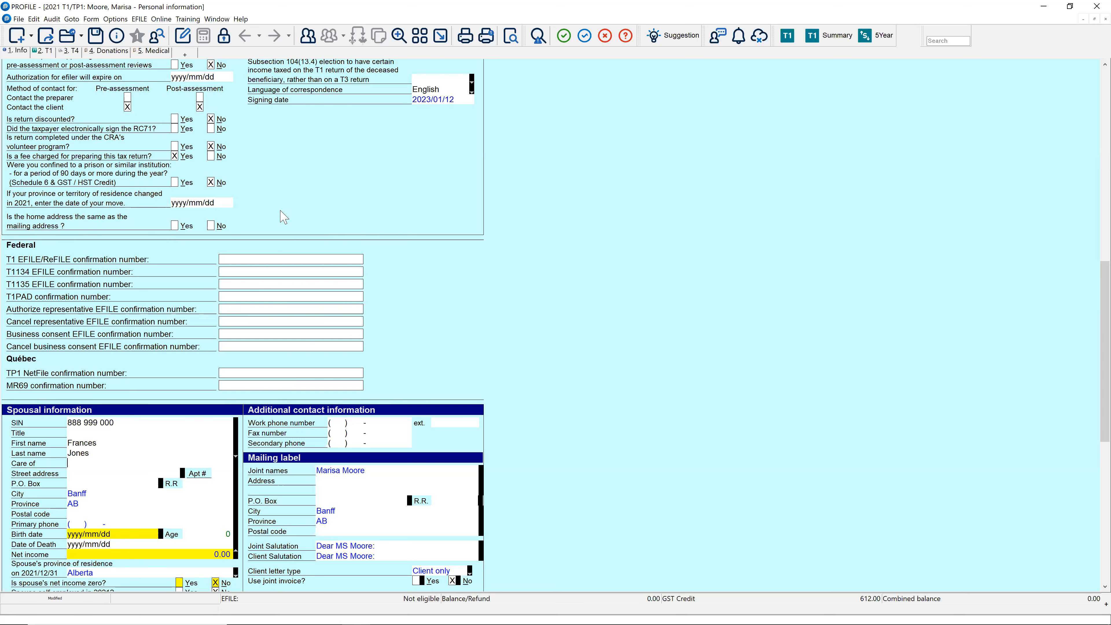
Step: Open the T4 form and fill Slip #1 with the description PRoFile, province Alberta and employment income of 67,000
{"action": "scroll", "coordinate": [105, 18], "scroll_direction": "up", "scroll_amount": 2}
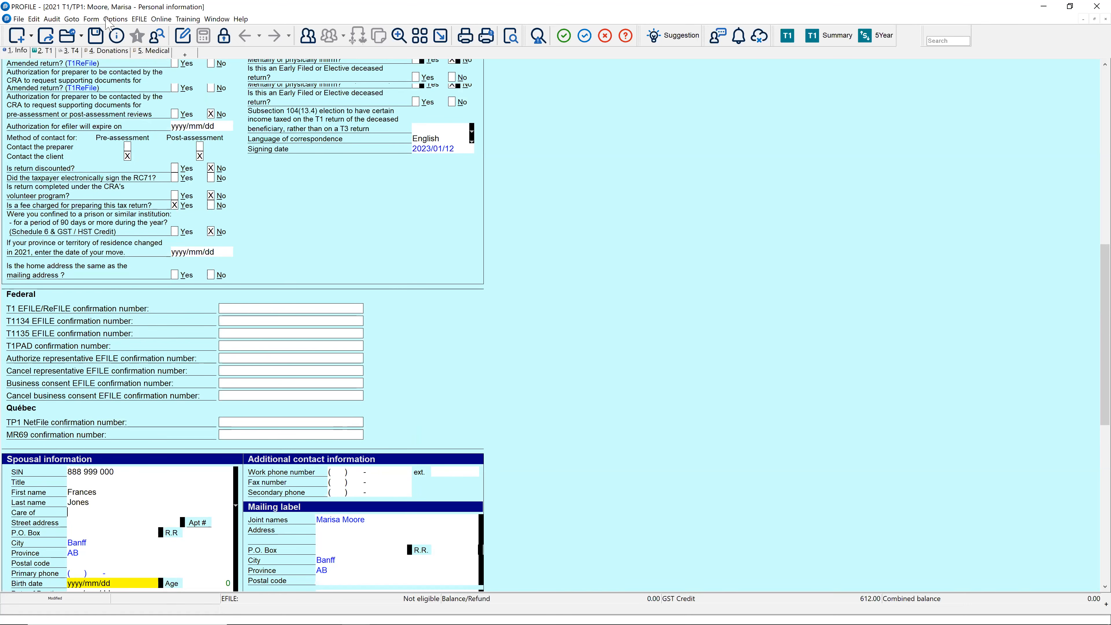
{"action": "scroll", "coordinate": [109, 23], "scroll_direction": "up", "scroll_amount": 6}
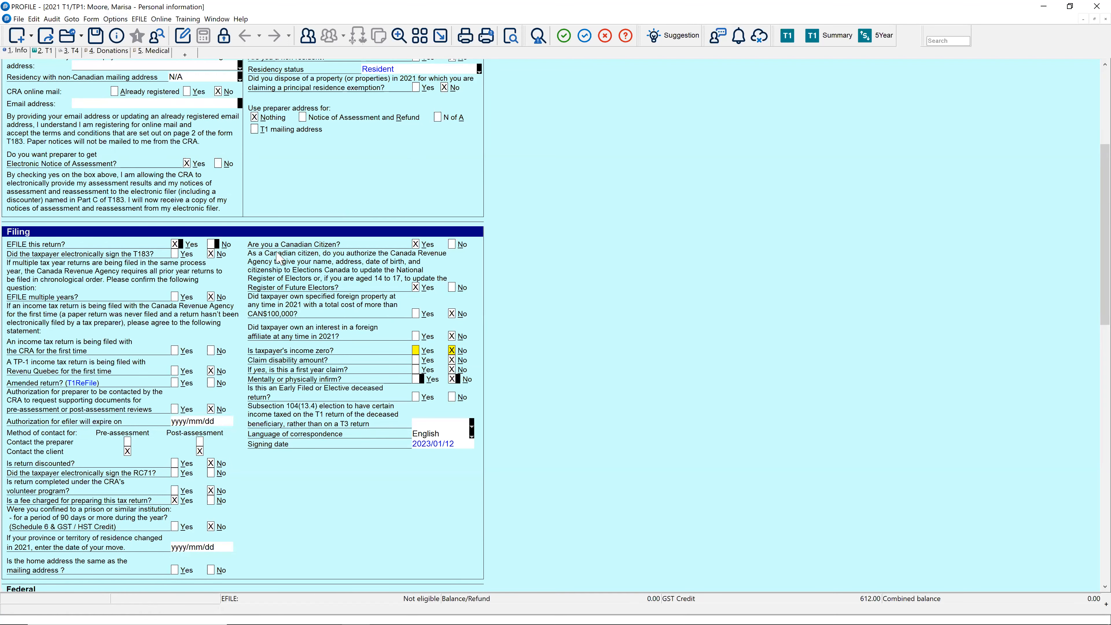
{"action": "scroll", "coordinate": [300, 206], "scroll_direction": "up", "scroll_amount": 5}
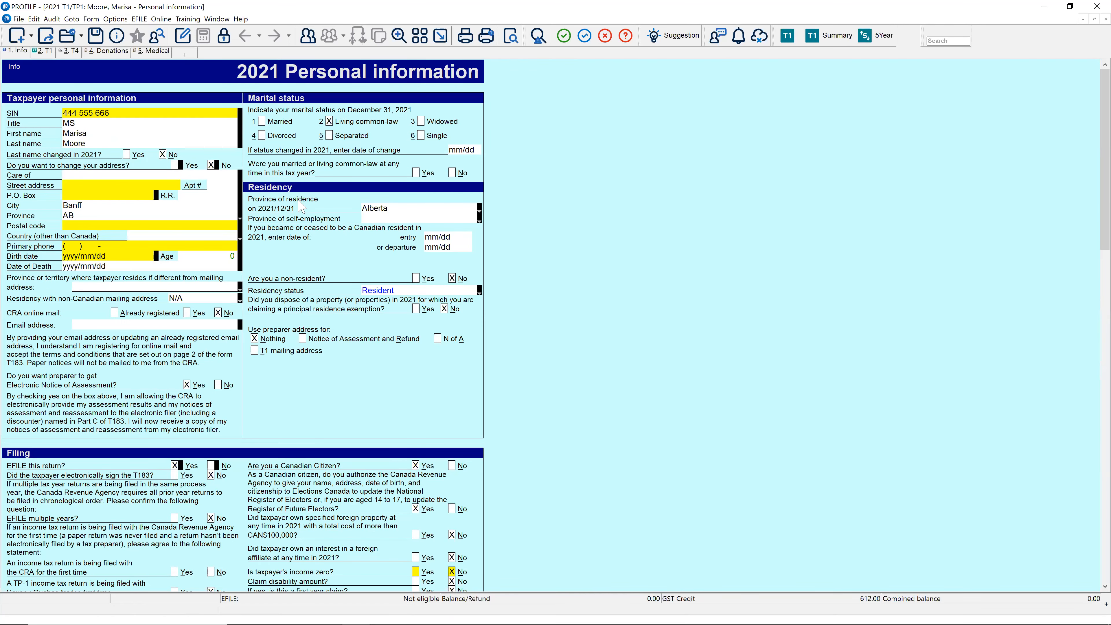
{"action": "key", "text": "F4"}
{"action": "type", "text": "t4"}
{"action": "key", "text": "Return"}
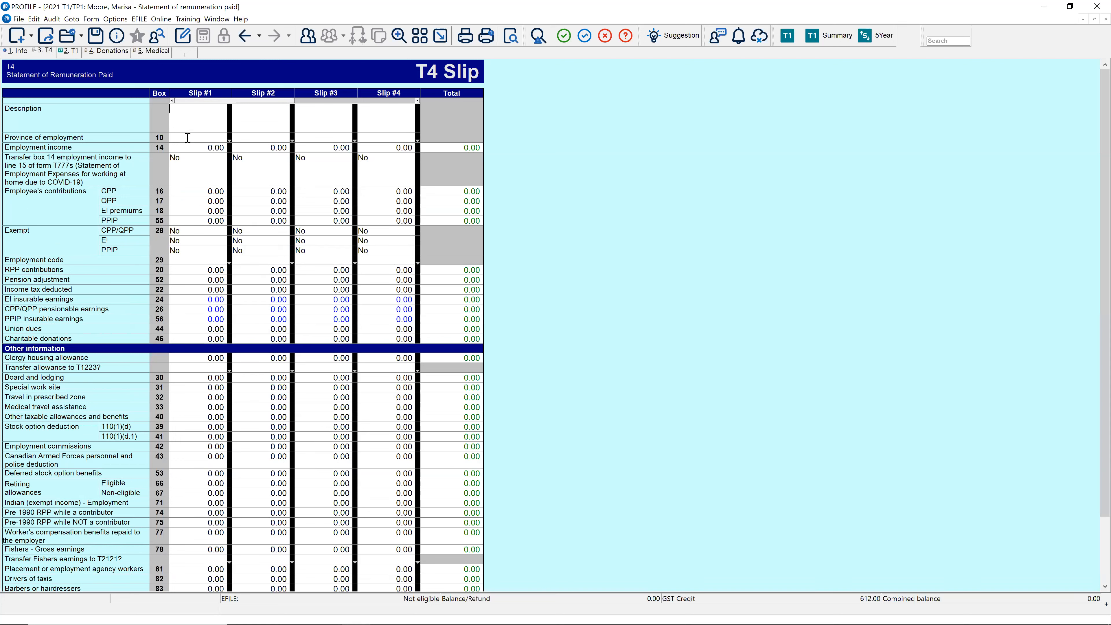
{"action": "type", "text": "PRoFile"}
{"action": "key", "text": "Tab"}
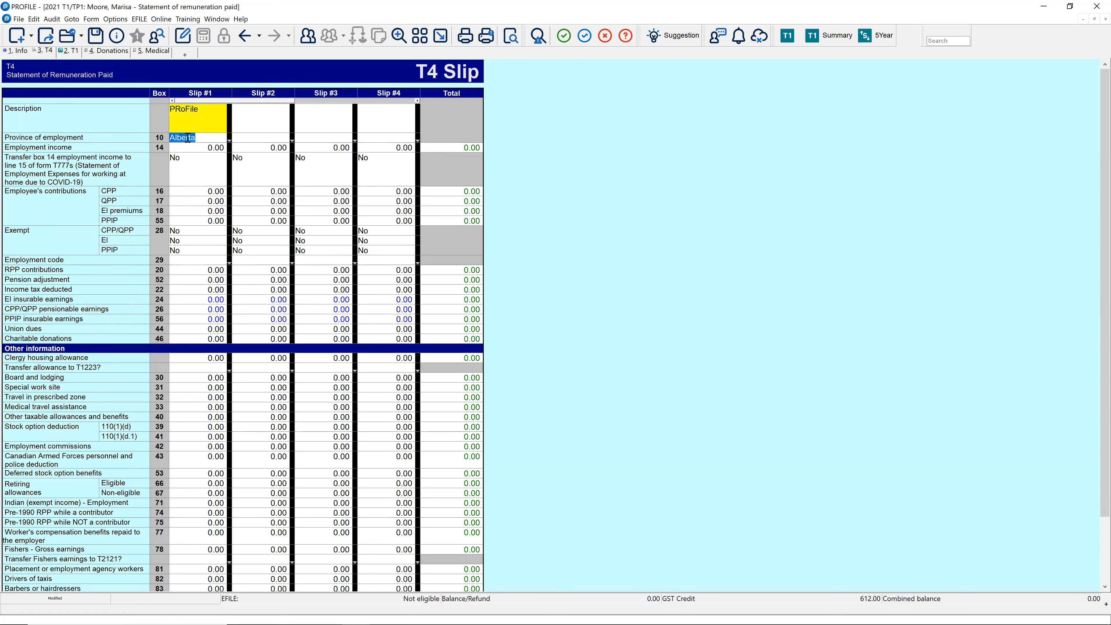
{"action": "key", "text": "Tab"}
{"action": "type", "text": "67000"}
{"action": "key", "text": "Tab"}
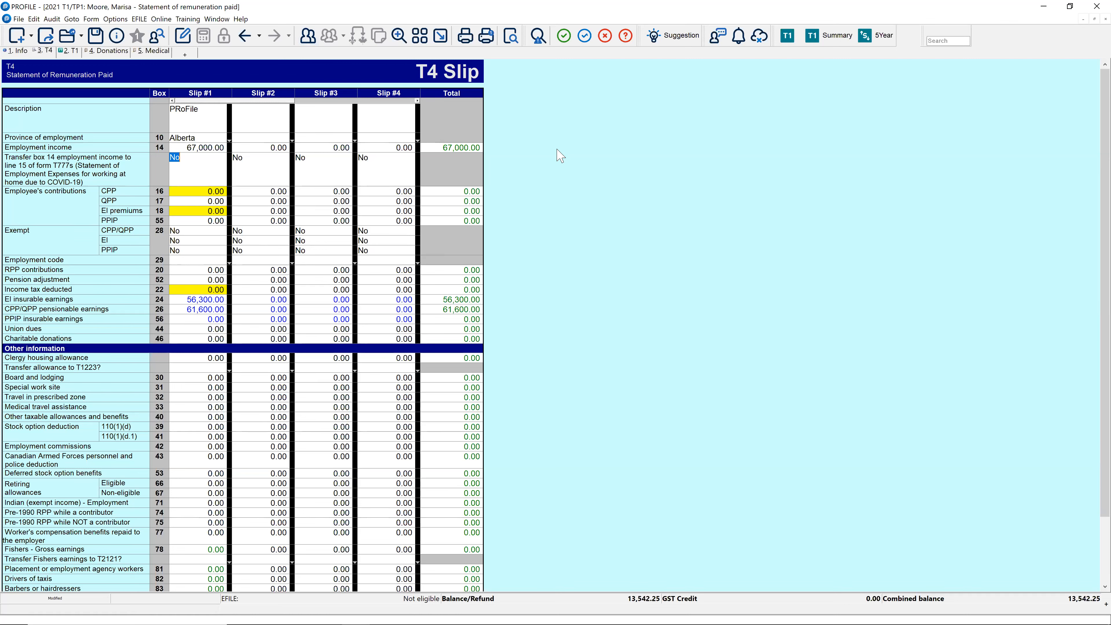
Step: Couple the return by creating a new return for the spouse
{"action": "key", "text": "F5"}
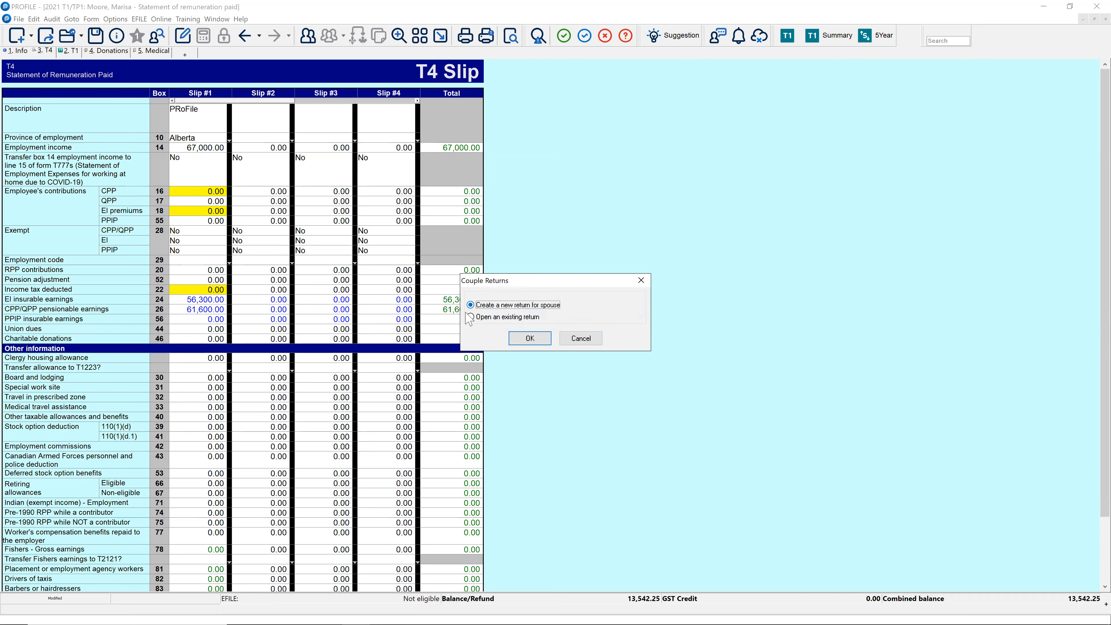
{"action": "left_click", "coordinate": [524, 339]}
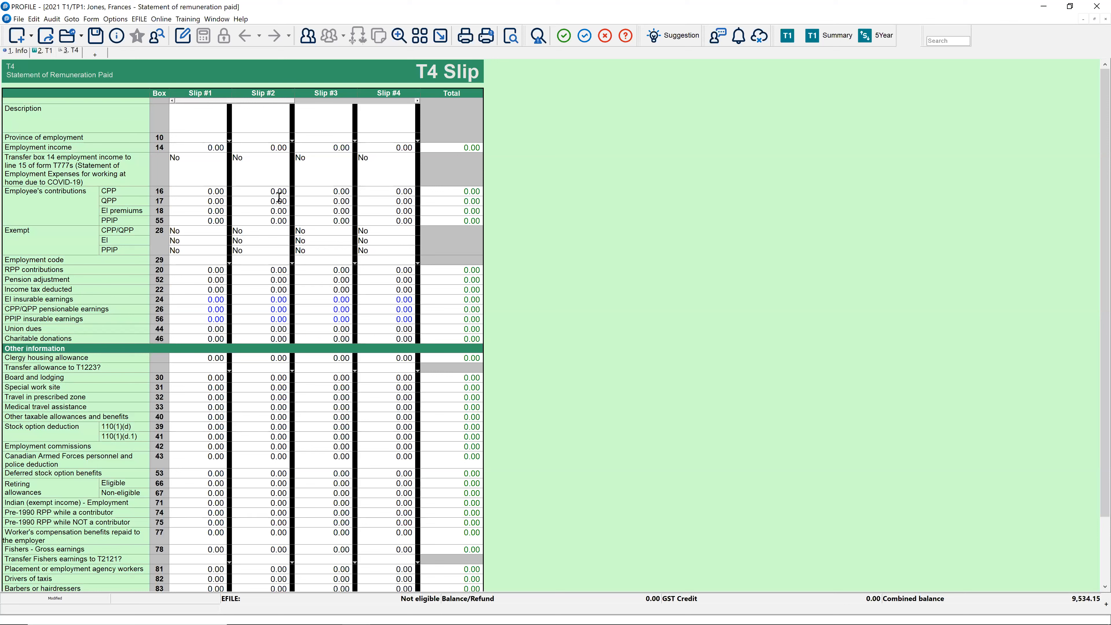
Step: Fill the spouse's T4 Slip #1 with description ABC, province Alberta and employment income of 77,000, and switch back to the first taxpayer's return
{"action": "left_click", "coordinate": [224, 113]}
{"action": "type", "text": "ABC"}
{"action": "key", "text": "Tab"}
{"action": "key", "text": "Tab"}
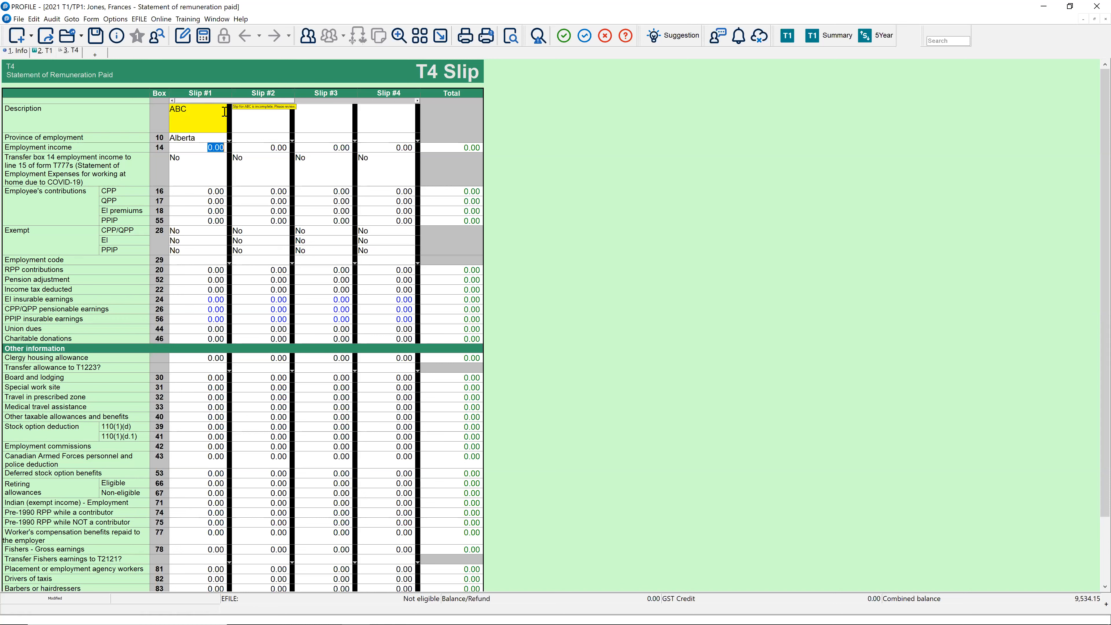
{"action": "type", "text": "77,000"}
{"action": "key", "text": "Tab"}
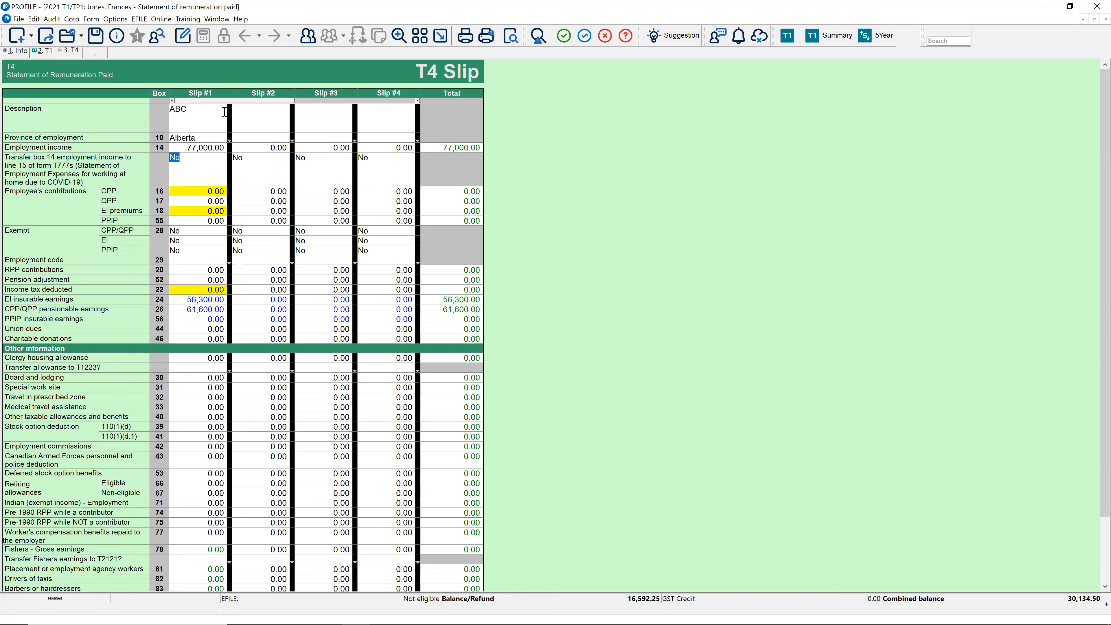
{"action": "key", "text": "Tab"}
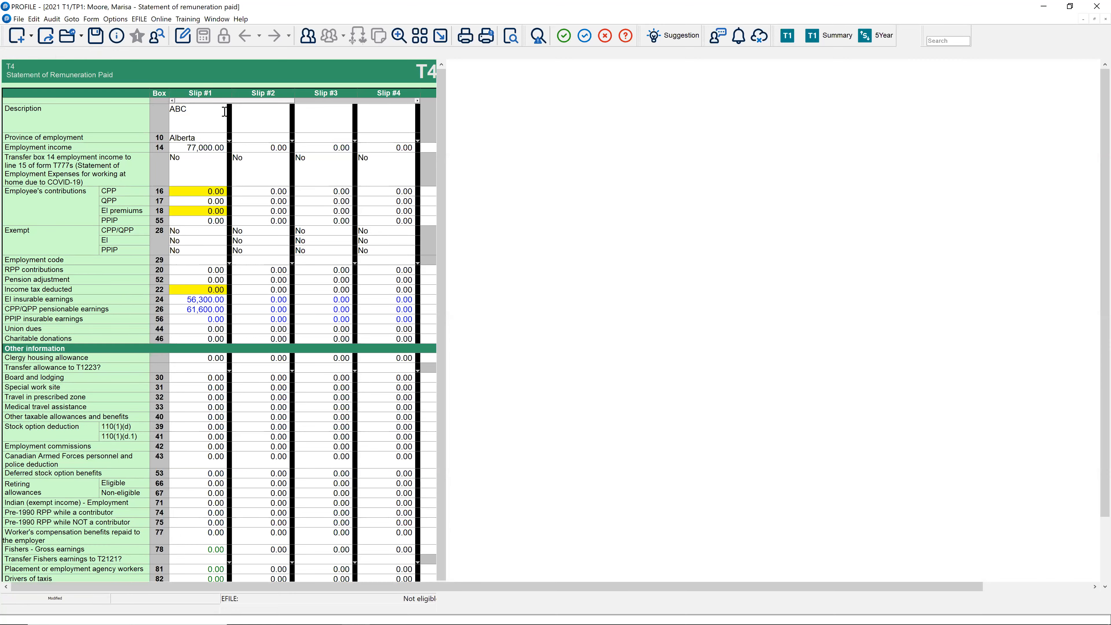
Step: Toggle from the spouse's T4 slip to the first taxpayer's T4 slip in the coupled returns
{"action": "key", "text": "Tab"}
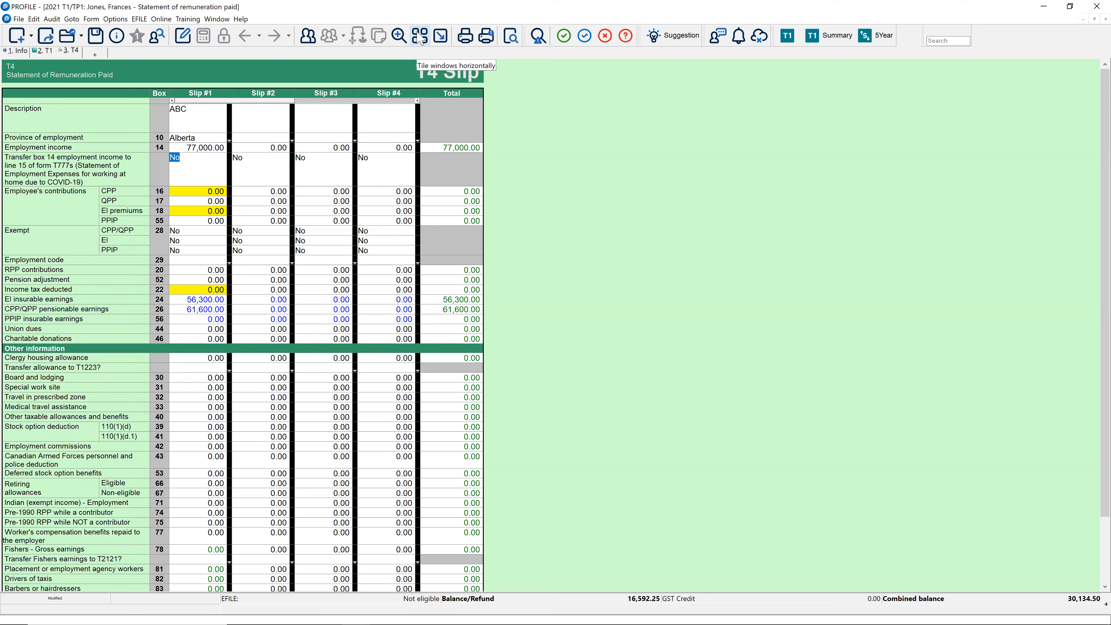
{"action": "left_click", "coordinate": [314, 42]}
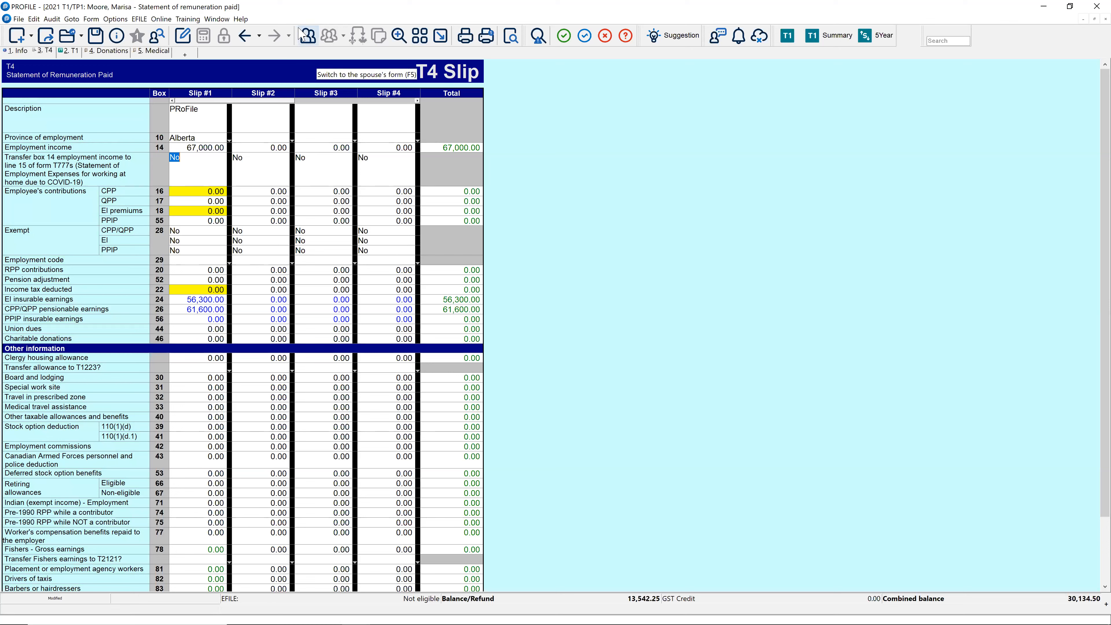
Step: View the Coupled Returns slide about toggling between T1 returns in the PowerPoint slide show, and return to ProFile
{"action": "key", "text": "alt+Tab"}
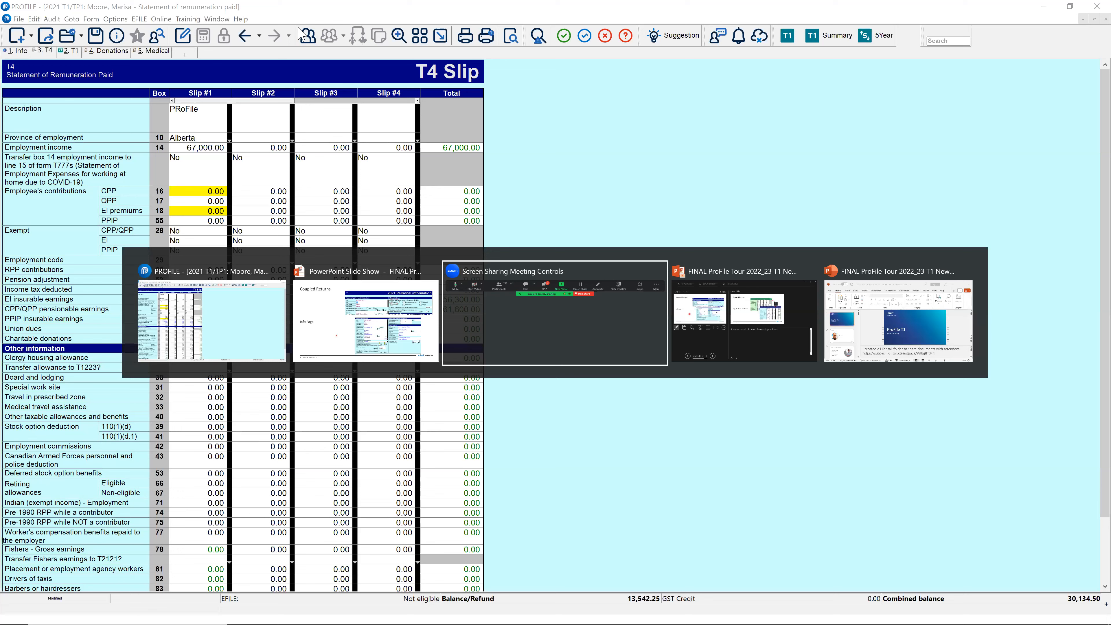
{"action": "key", "text": "alt+Tab"}
{"action": "key", "text": "alt+Tab"}
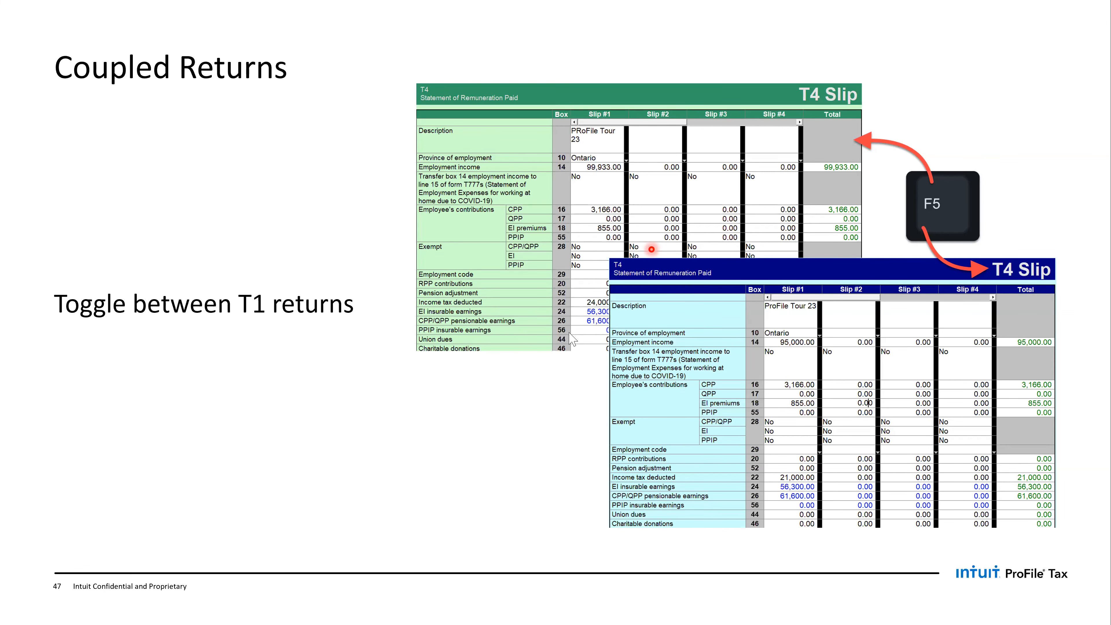
{"action": "key", "text": "alt+Tab"}
{"action": "key", "text": "alt+Tab"}
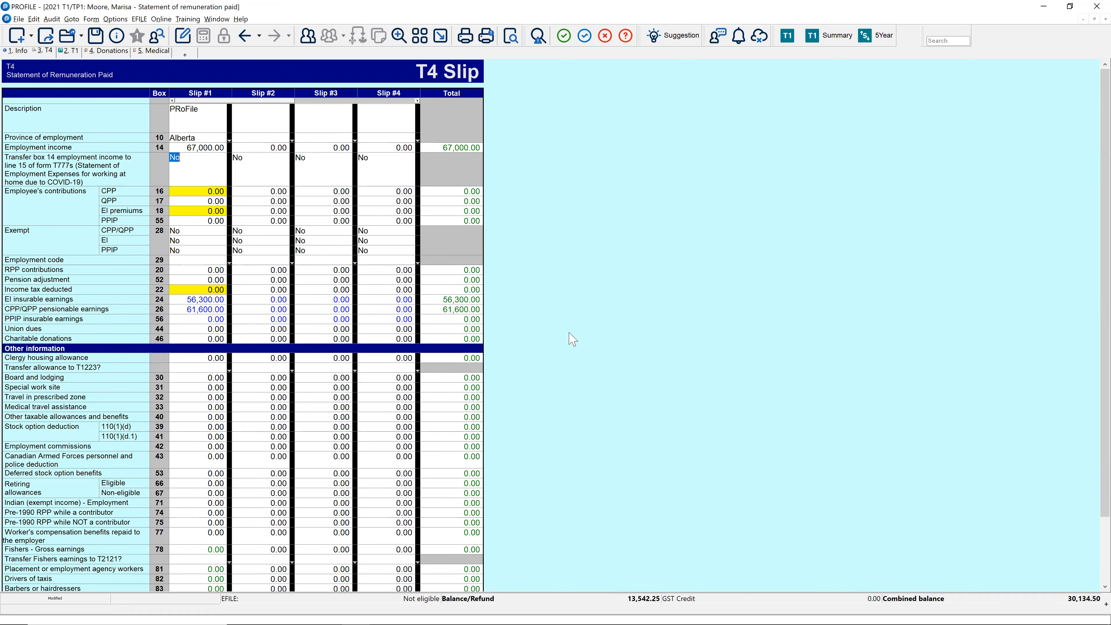
Step: Open the T5 form and fill Slip #1 with description RBC and 2,000 of interest from Canadian sources
{"action": "key", "text": "F4"}
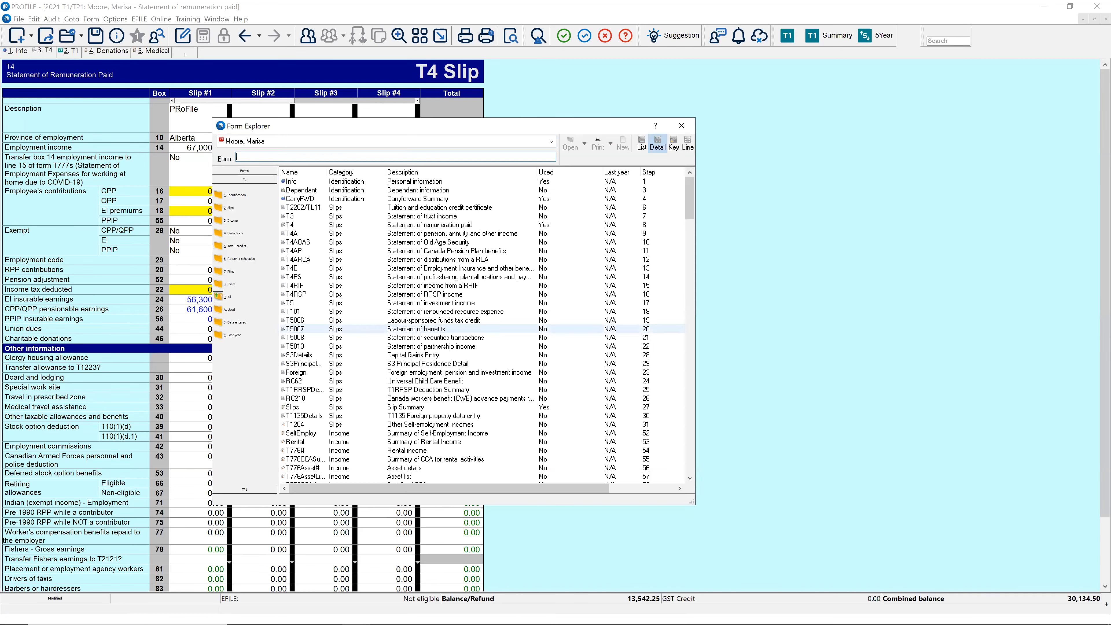
{"action": "type", "text": "t5"}
{"action": "key", "text": "Return"}
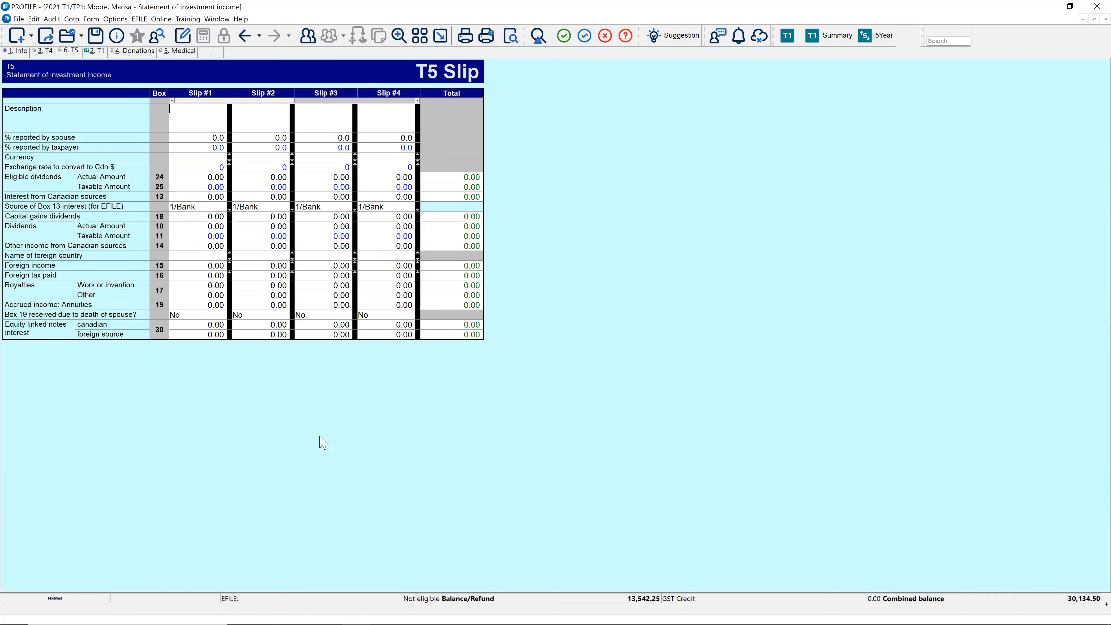
{"action": "type", "text": "RBC"}
{"action": "key", "text": "Return"}
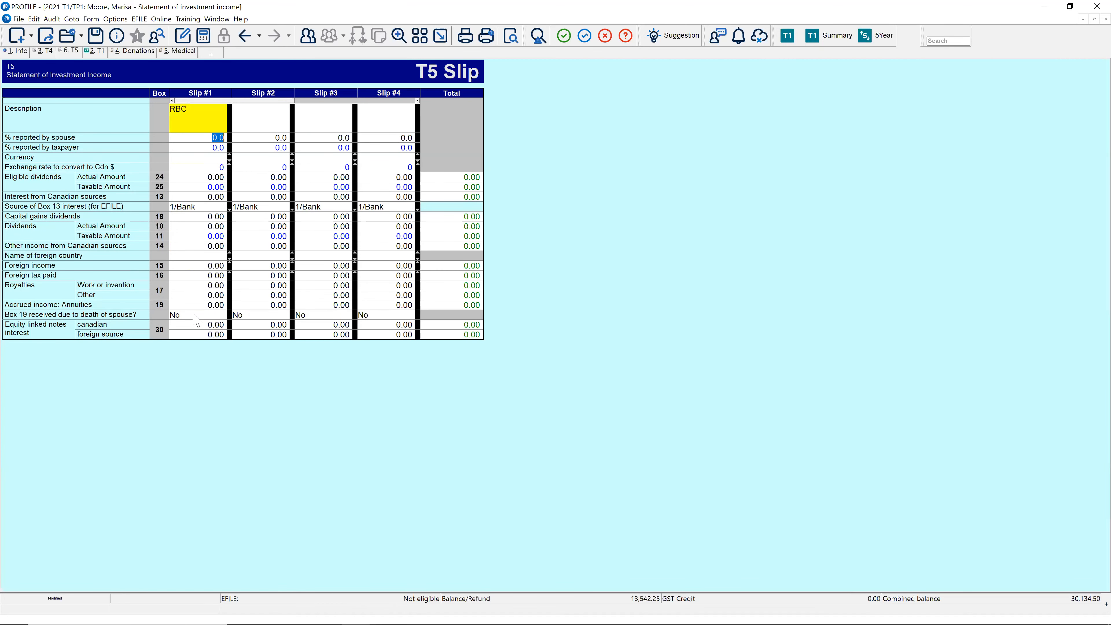
{"action": "left_click", "coordinate": [190, 200]}
{"action": "type", "text": "2,000"}
{"action": "key", "text": "Return"}
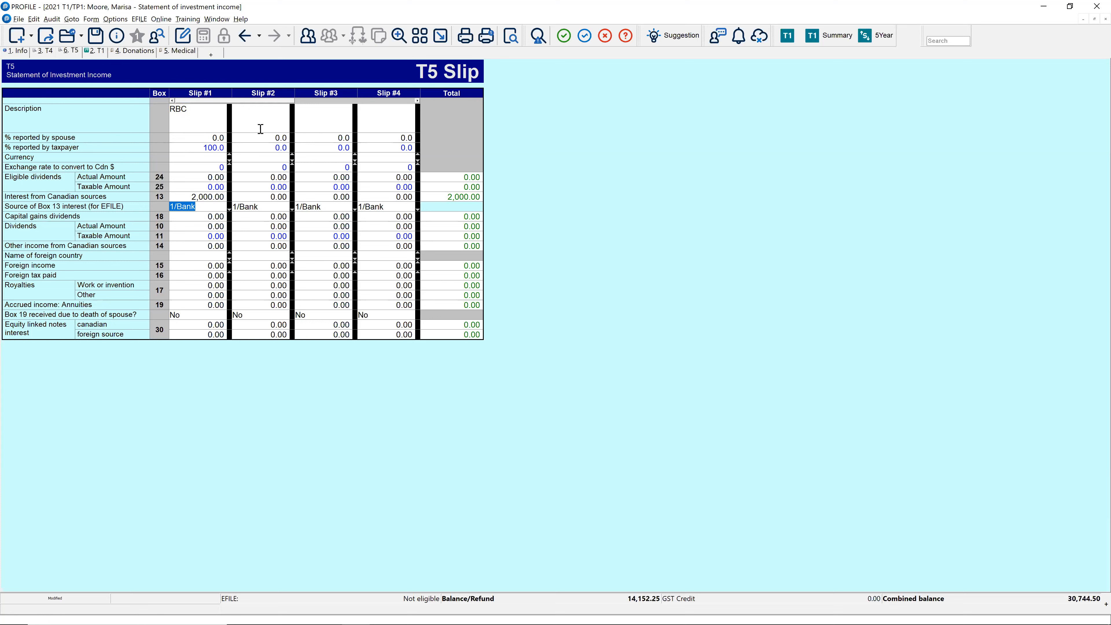
Step: Set the percentage reported by the spouse to 40 on the RBC T5 slip, and switch to the PowerPoint slide show
{"action": "left_click", "coordinate": [188, 139]}
{"action": "type", "text": "40"}
{"action": "key", "text": "Tab"}
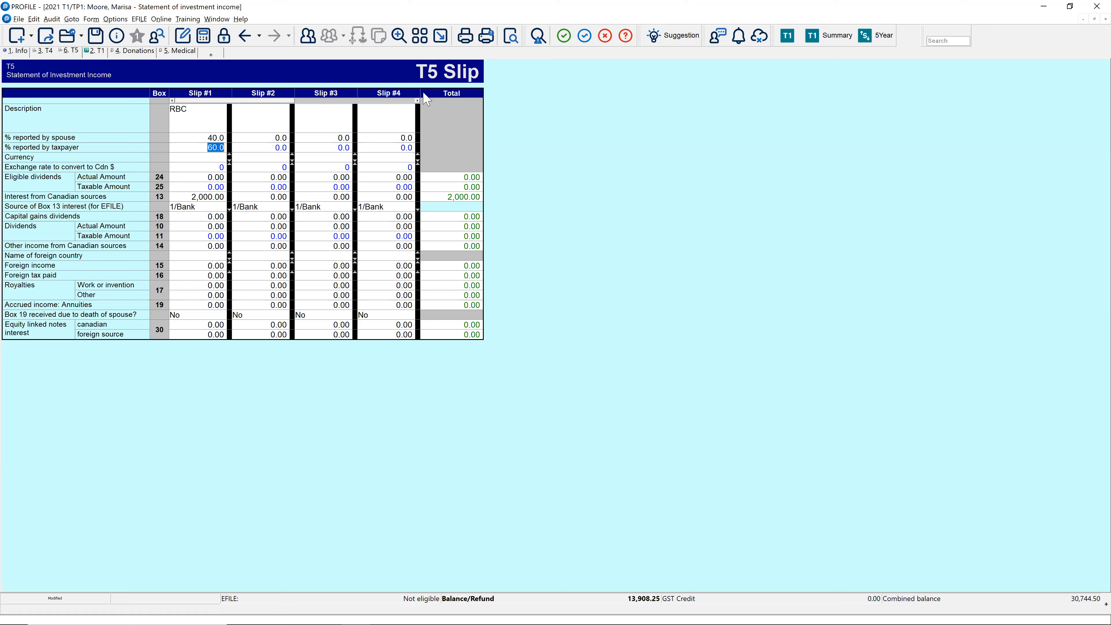
{"action": "key", "text": "alt+Tab"}
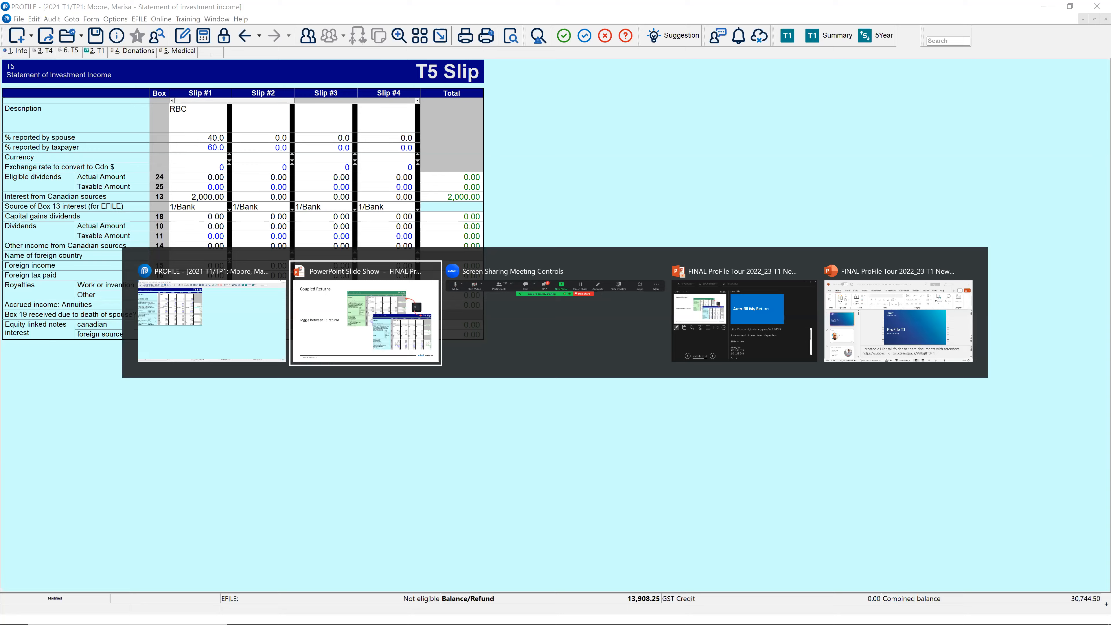